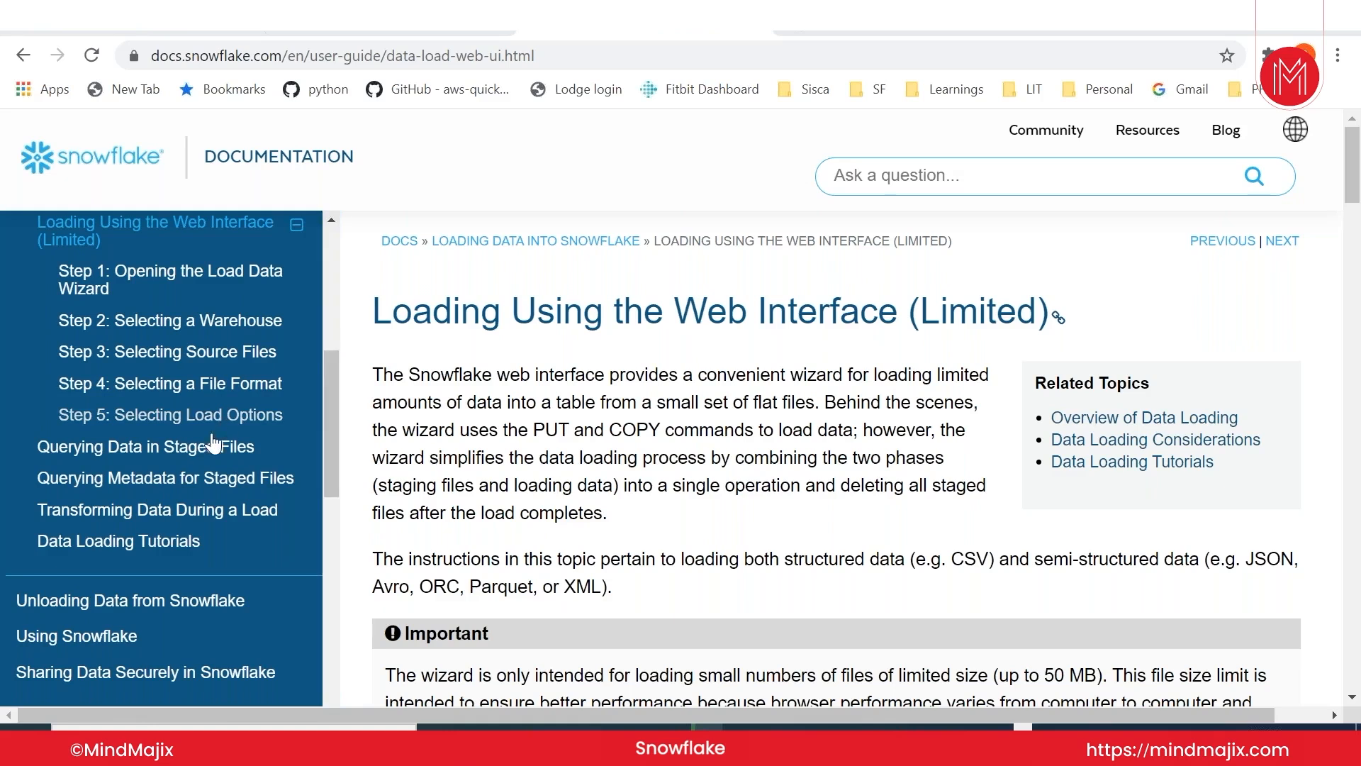
# Step: Open the parent documentation topic Loading Data into Snowflake
pyautogui.scroll(6, 197, 479)
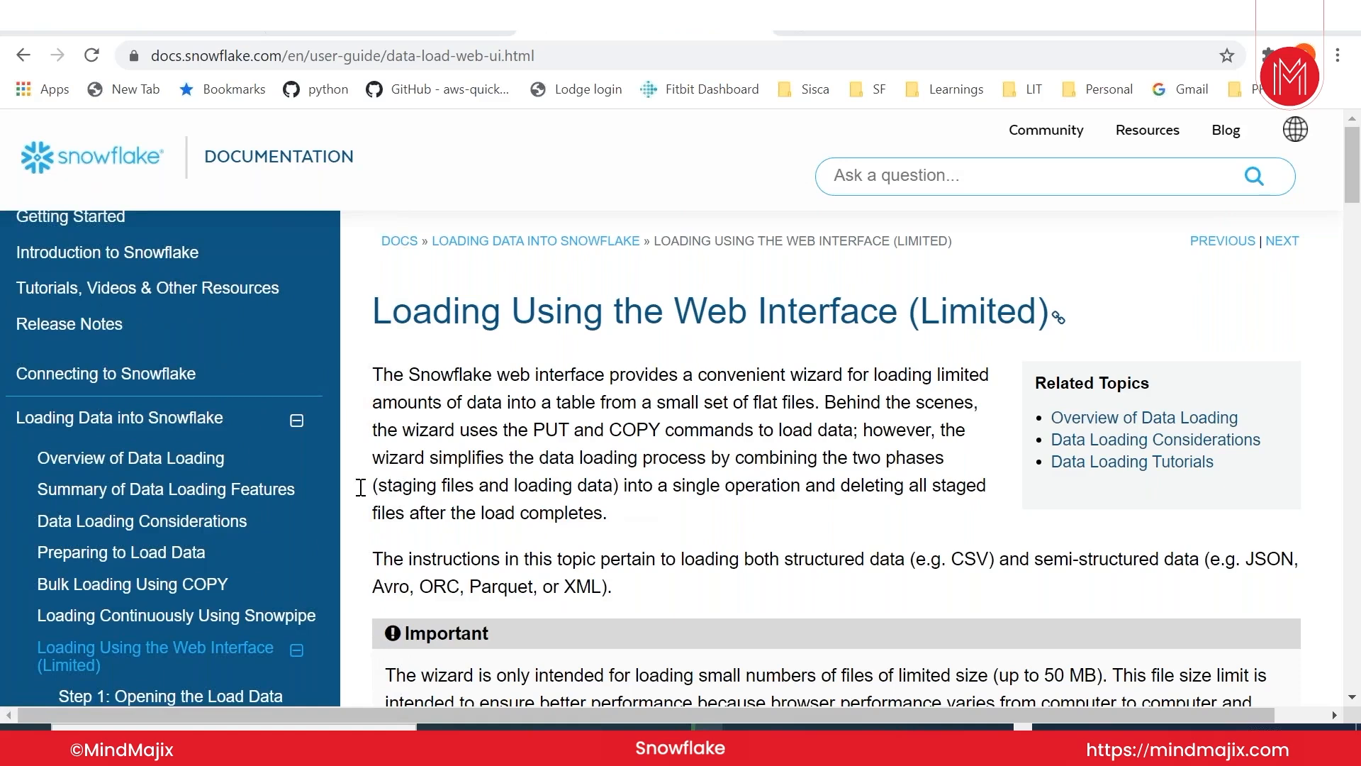
pyautogui.click(174, 420)
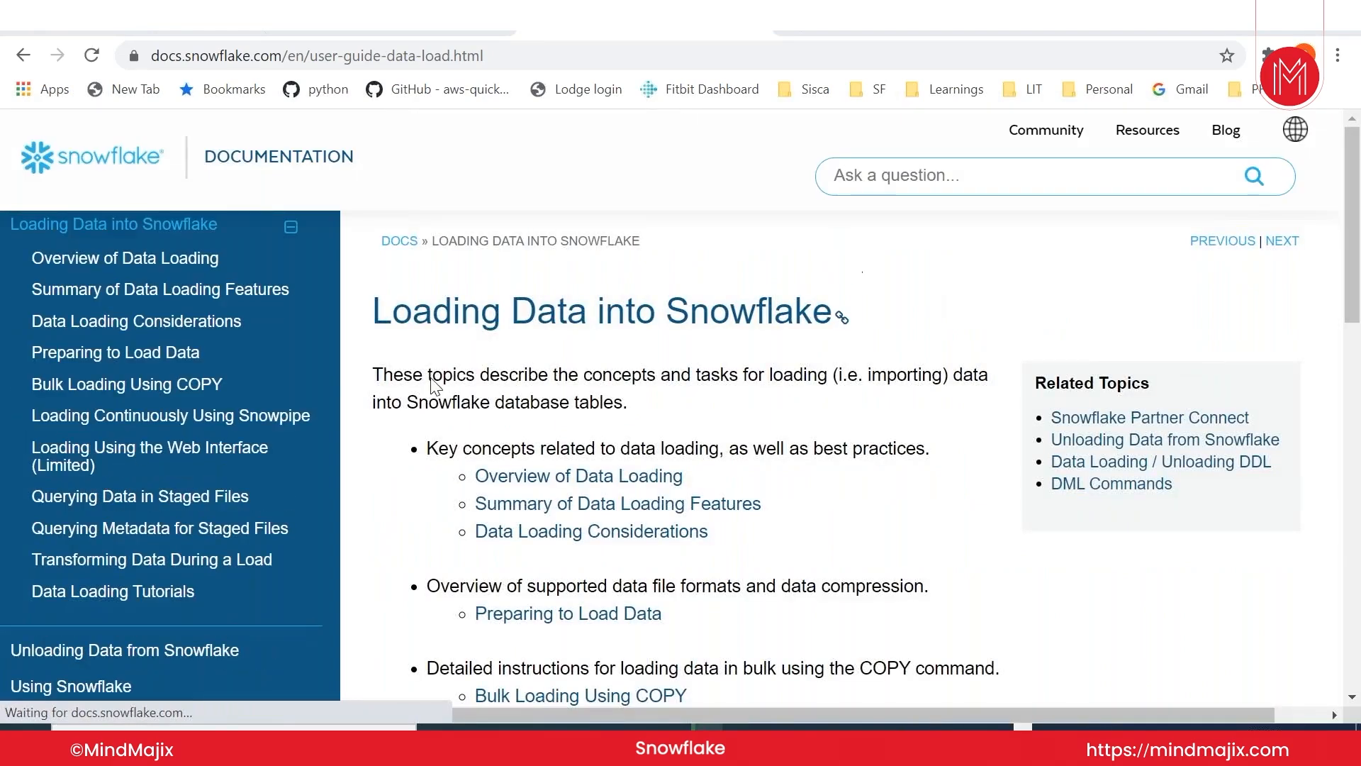
pyautogui.scroll(3, 248, 451)
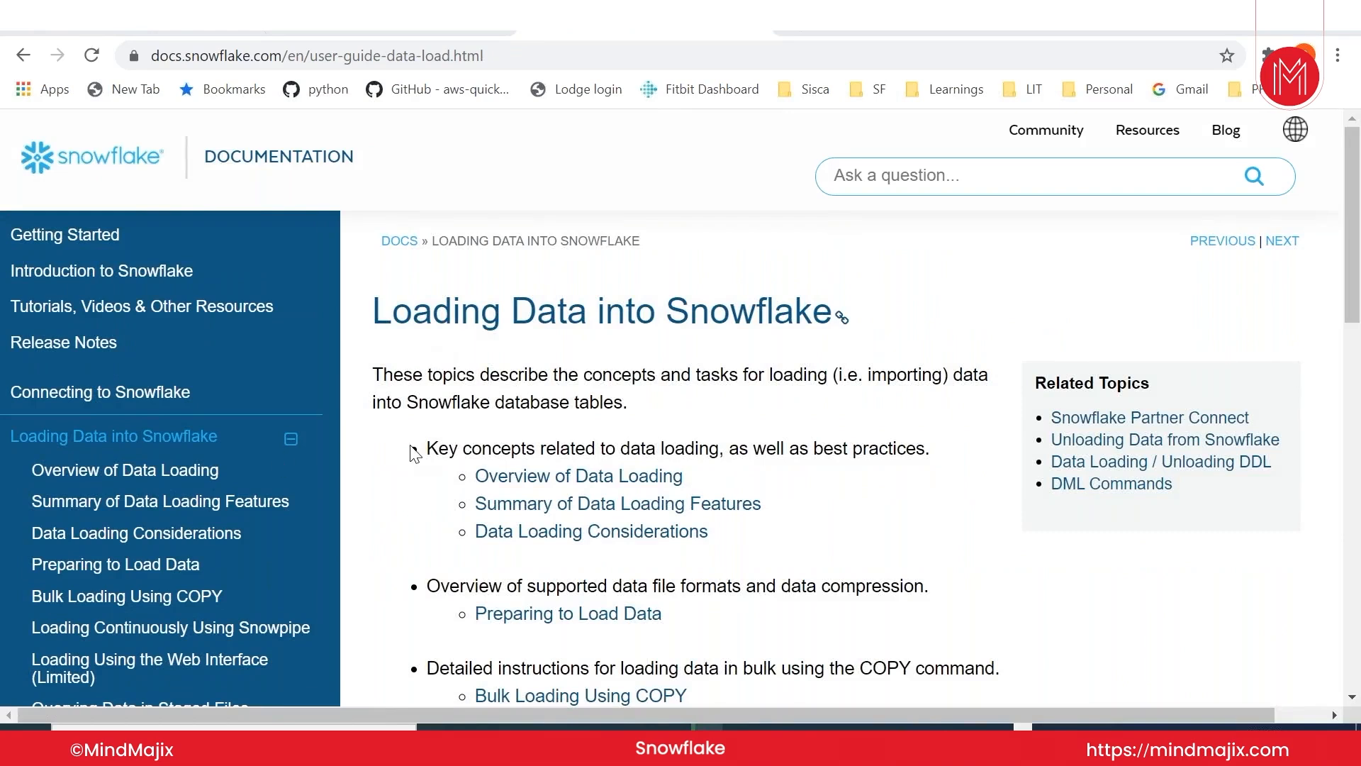
# Step: Review the Loading Data into Snowflake topics, covering key concepts, file preparation, bulk loading, Snowpipe and web interface loading
pyautogui.scroll(-2, 411, 451)
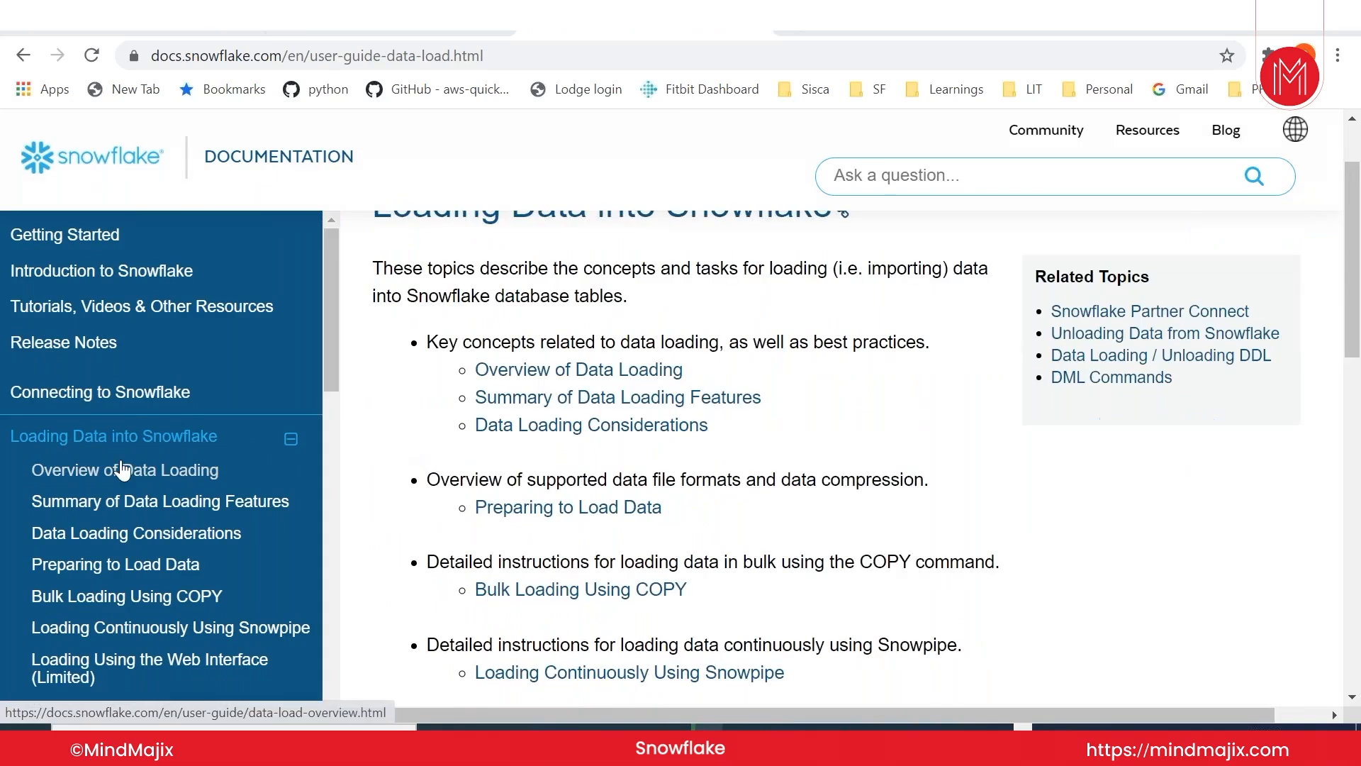
pyautogui.click(521, 55)
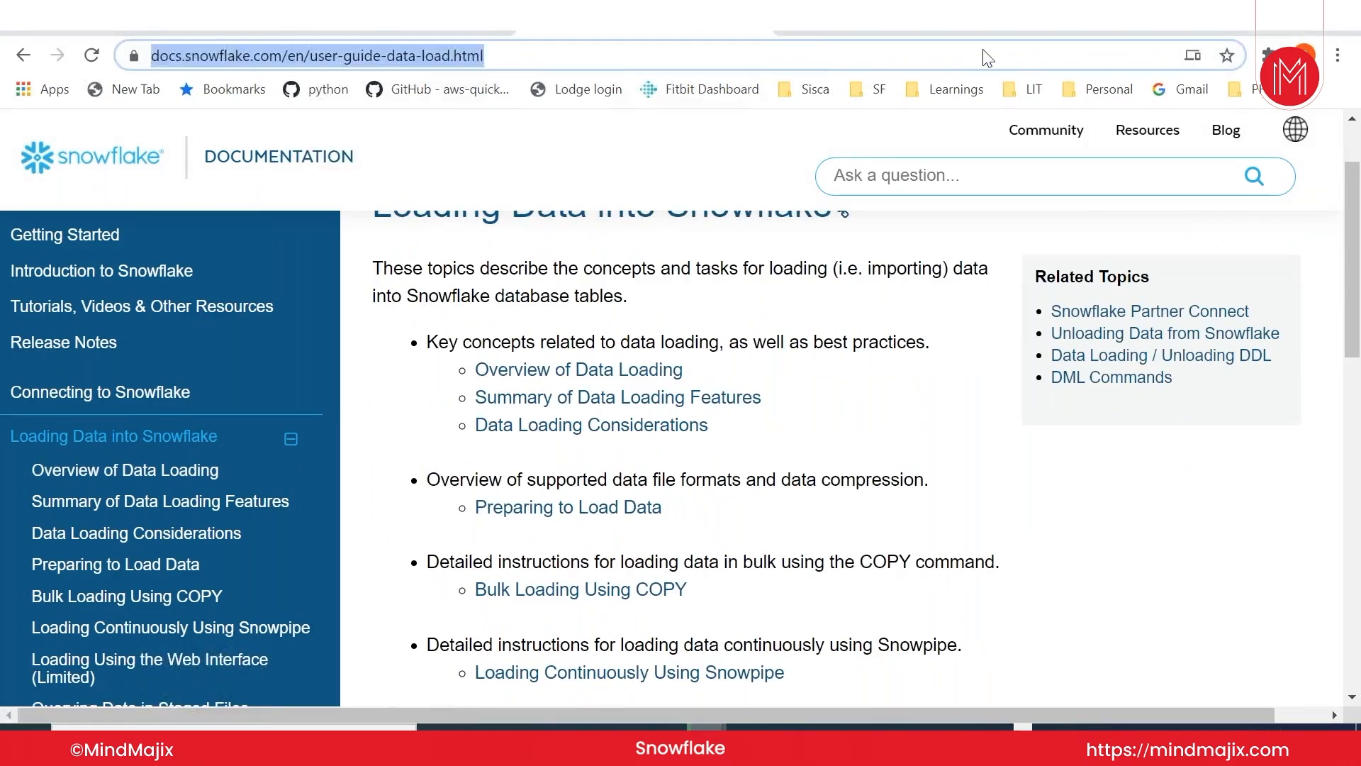
pyautogui.click(930, 31)
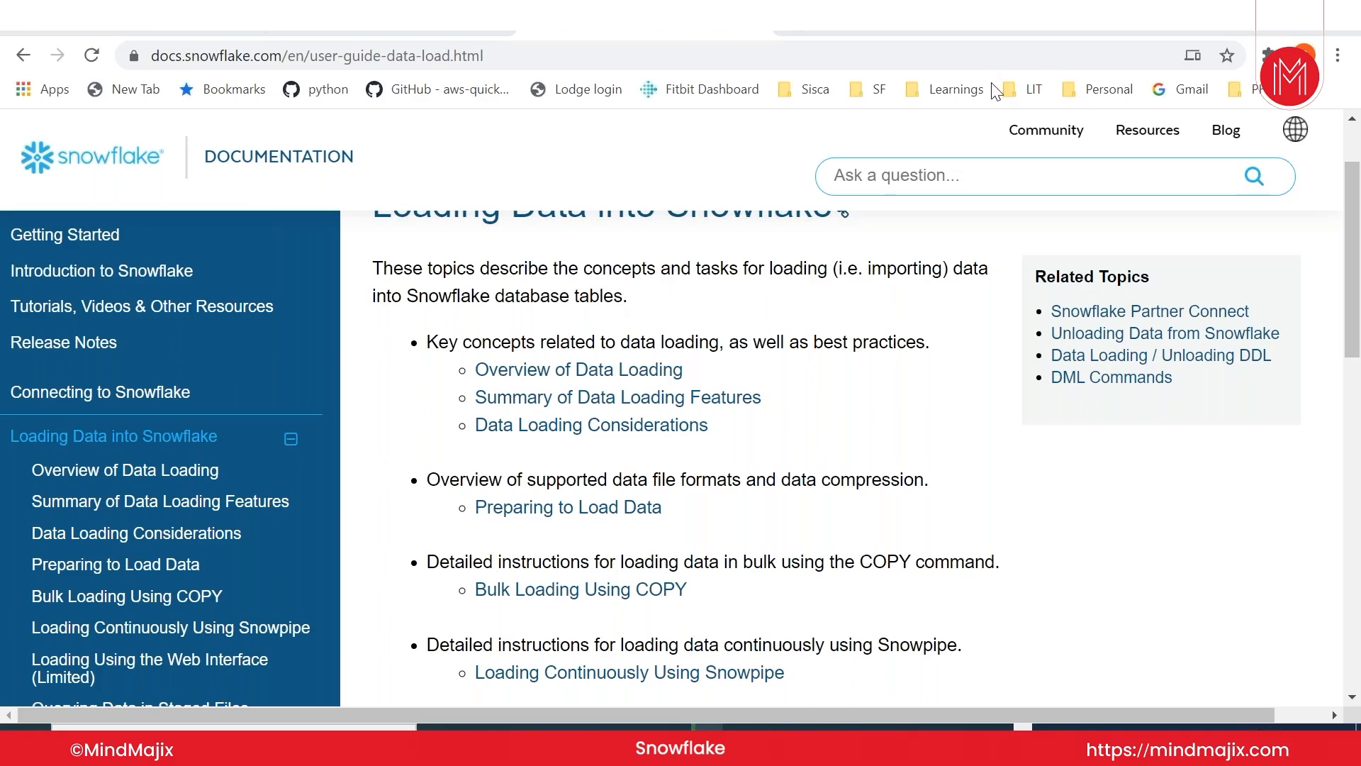
pyautogui.scroll(2, 872, 337)
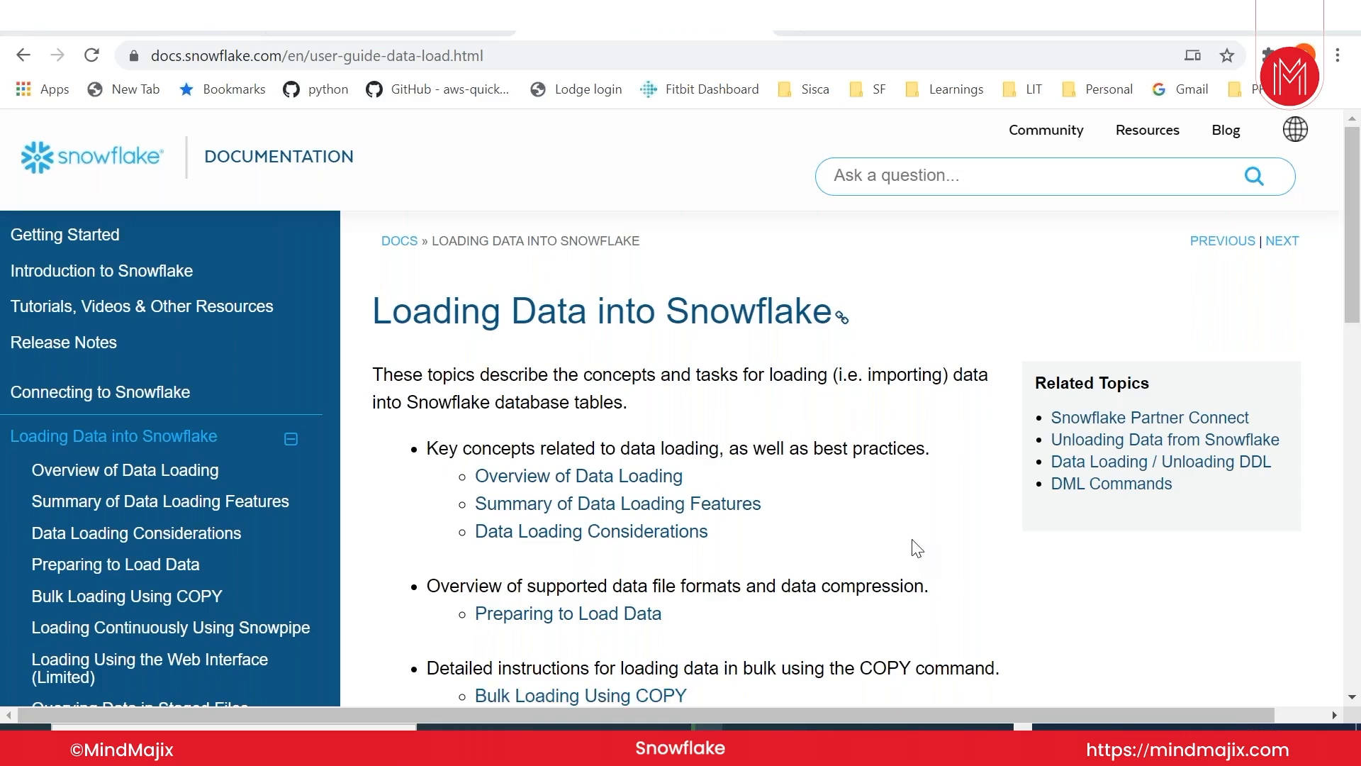
pyautogui.scroll(-2, 917, 547)
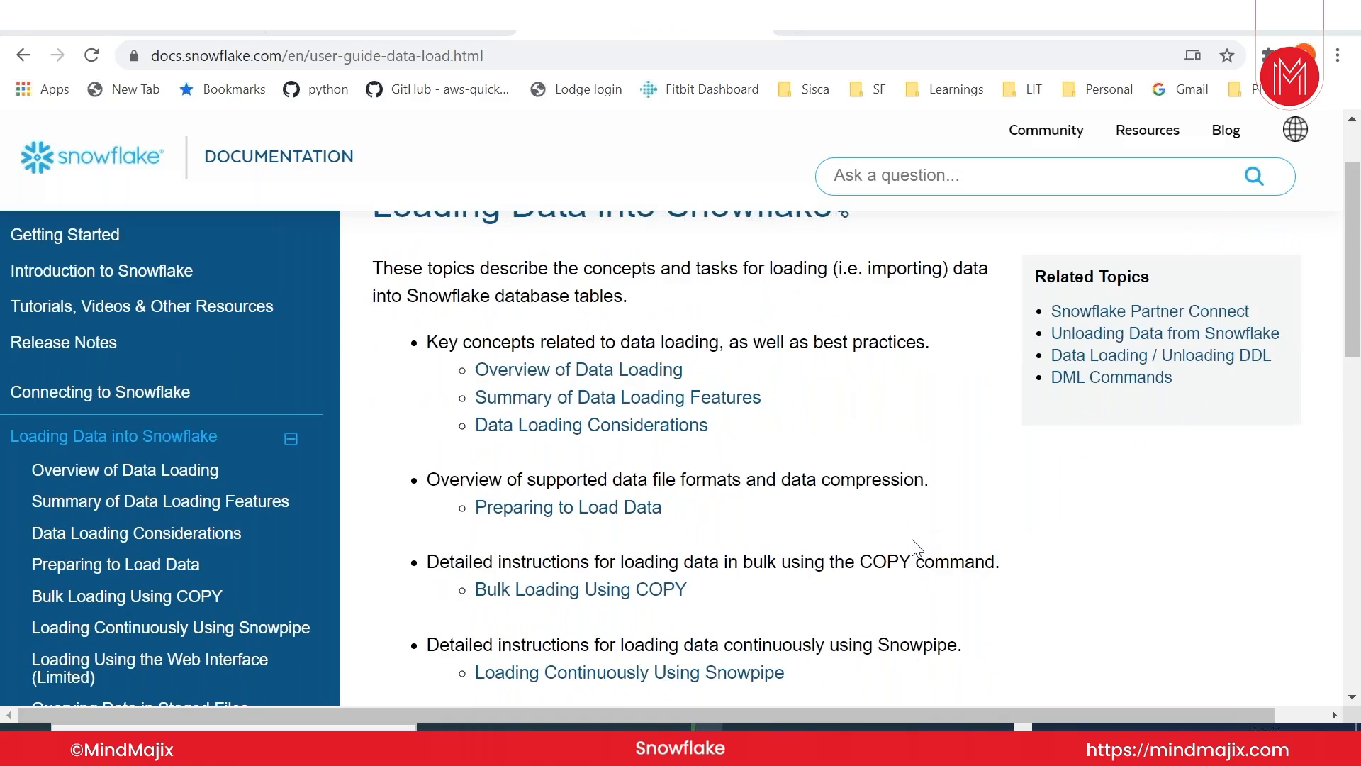
pyautogui.scroll(2, 918, 548)
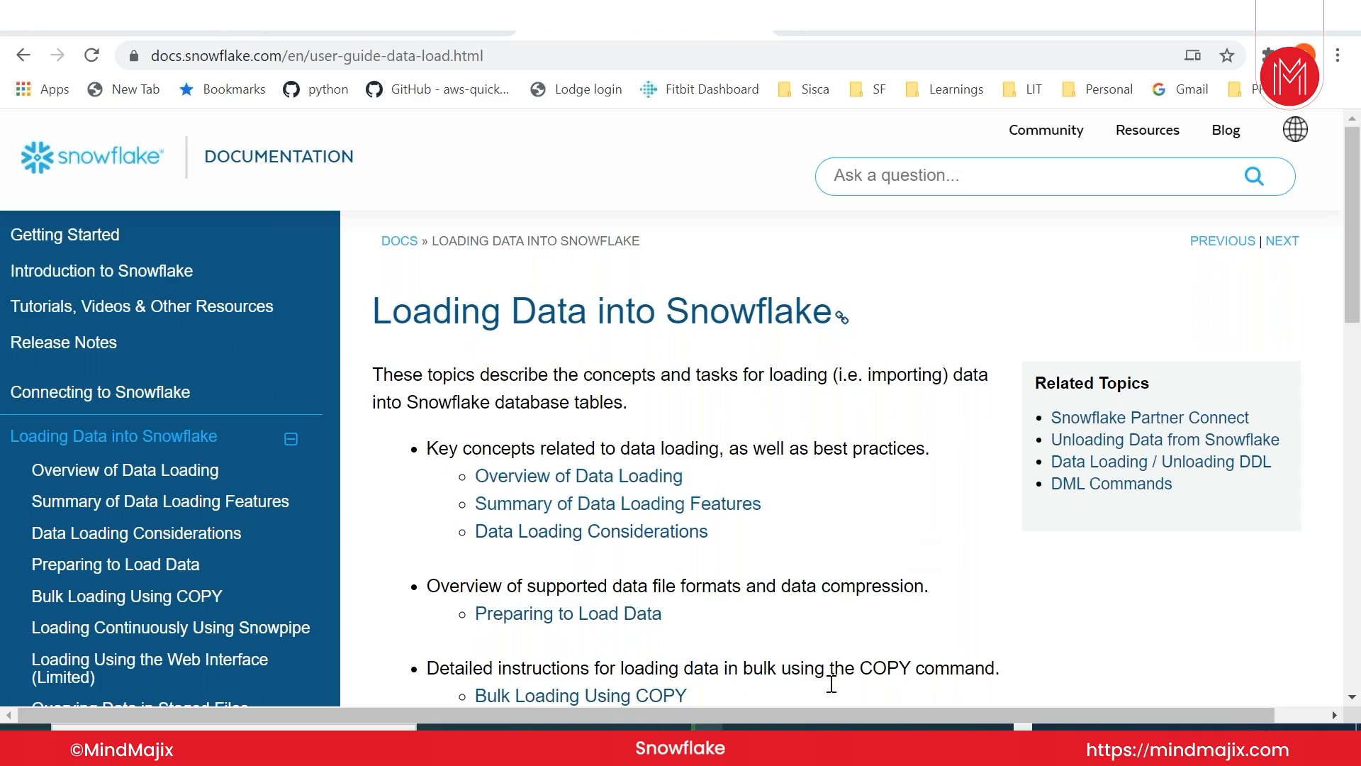
pyautogui.scroll(-2, 859, 496)
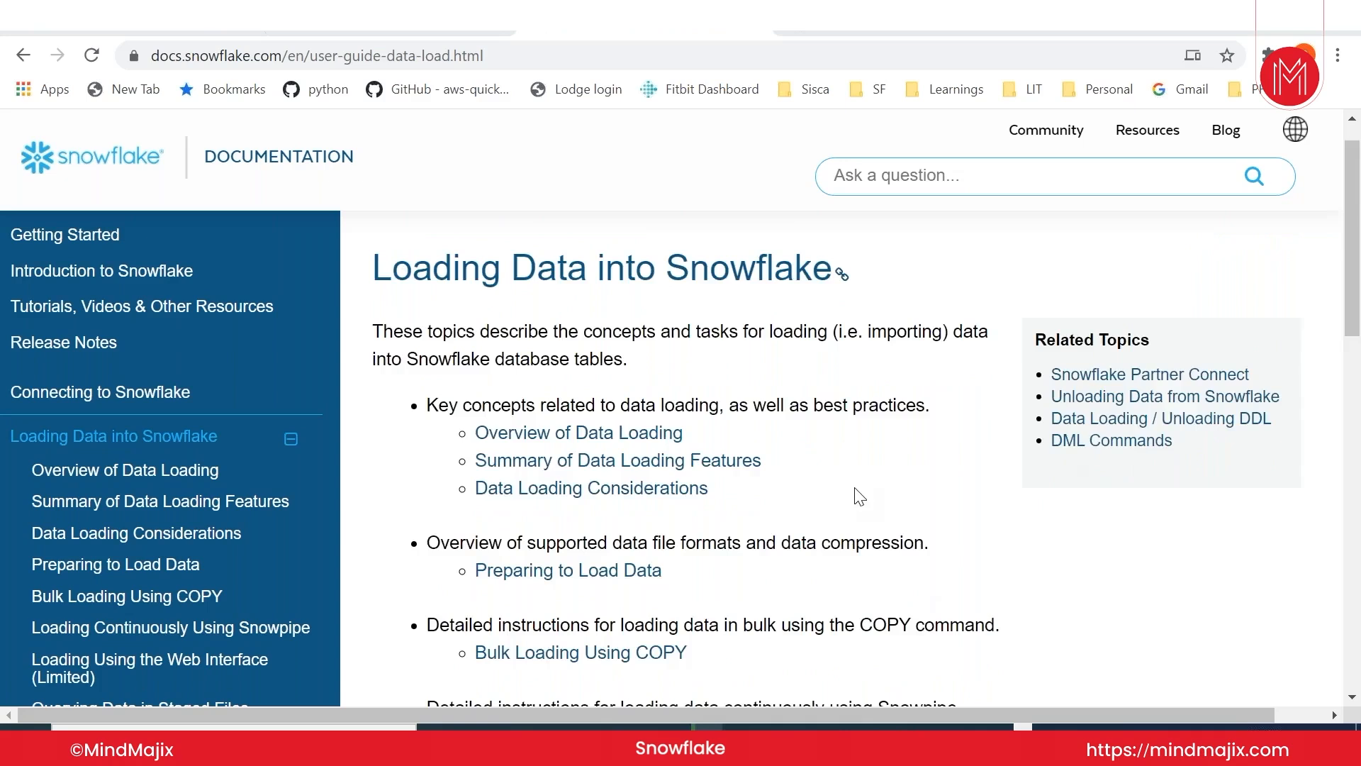
pyautogui.scroll(2, 857, 482)
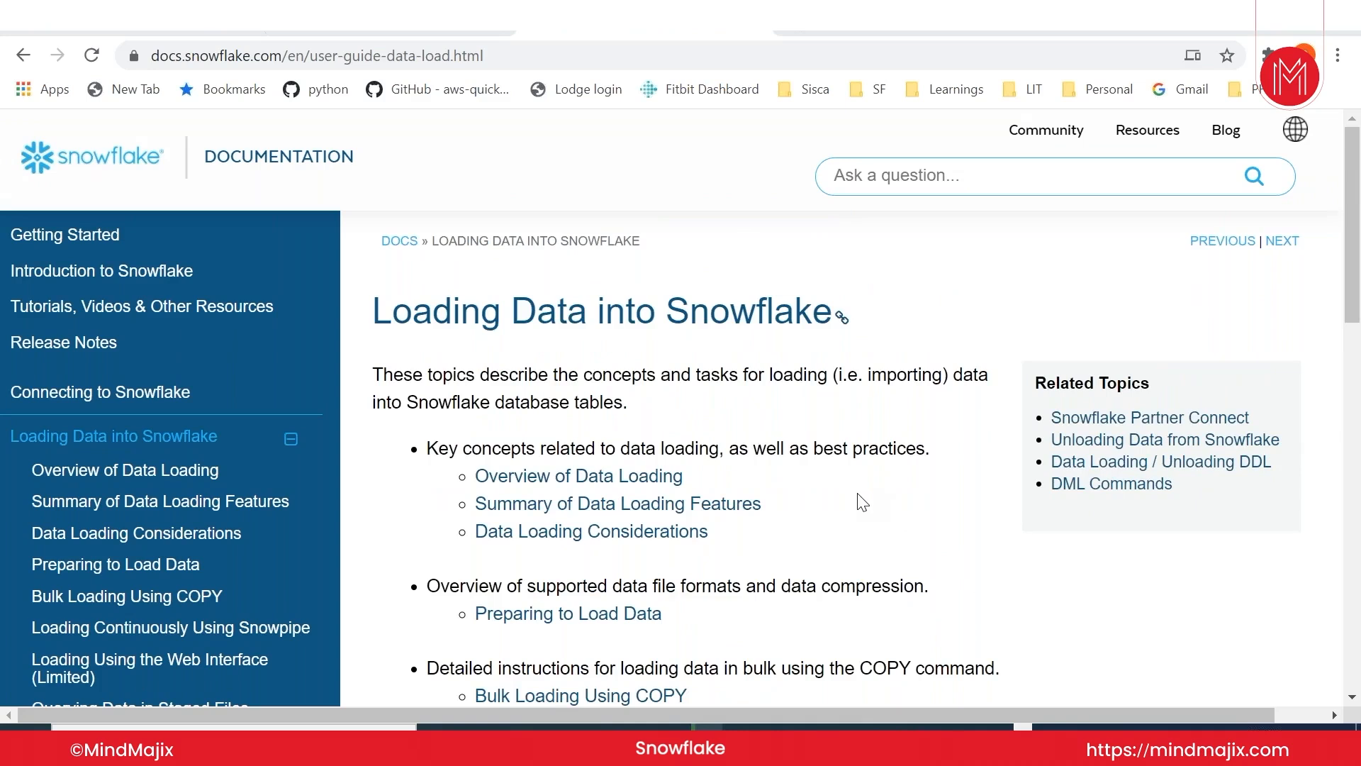
pyautogui.scroll(-3, 892, 451)
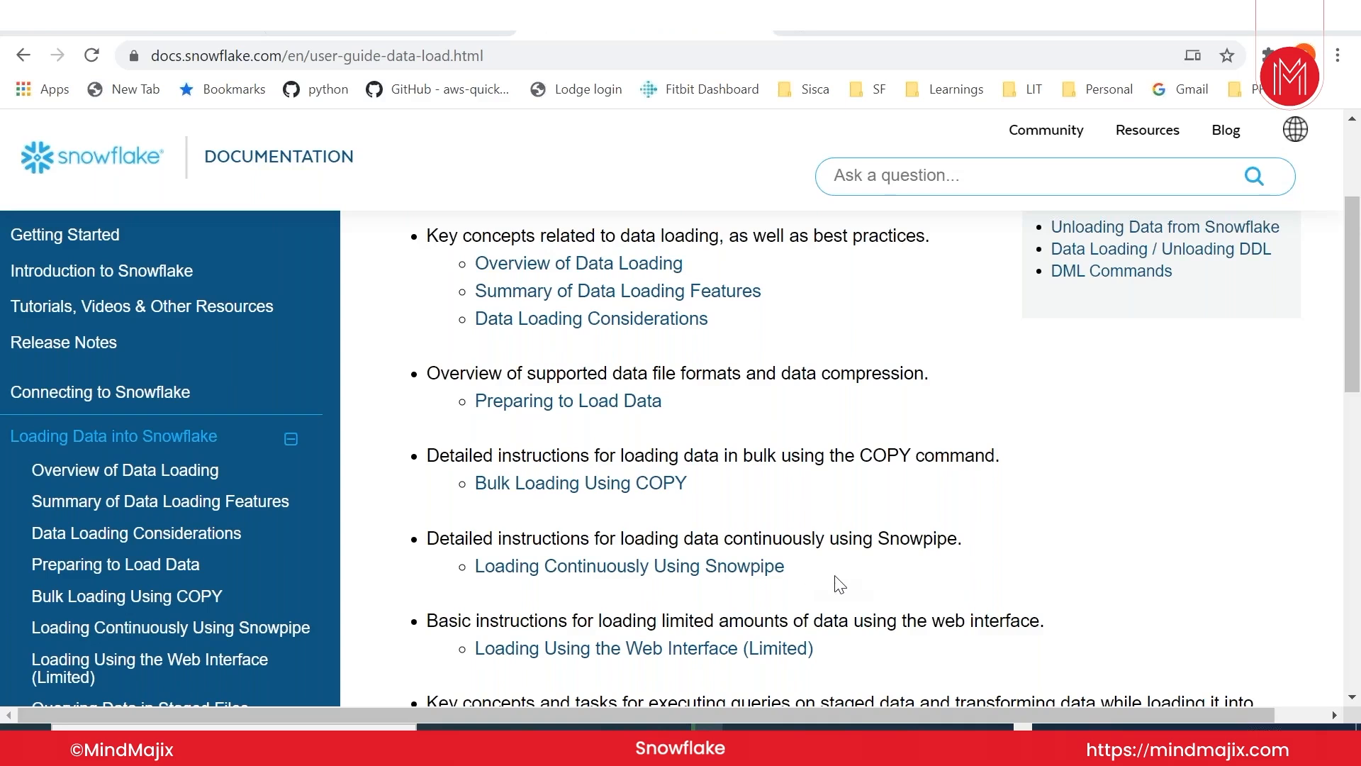
pyautogui.scroll(-3, 837, 583)
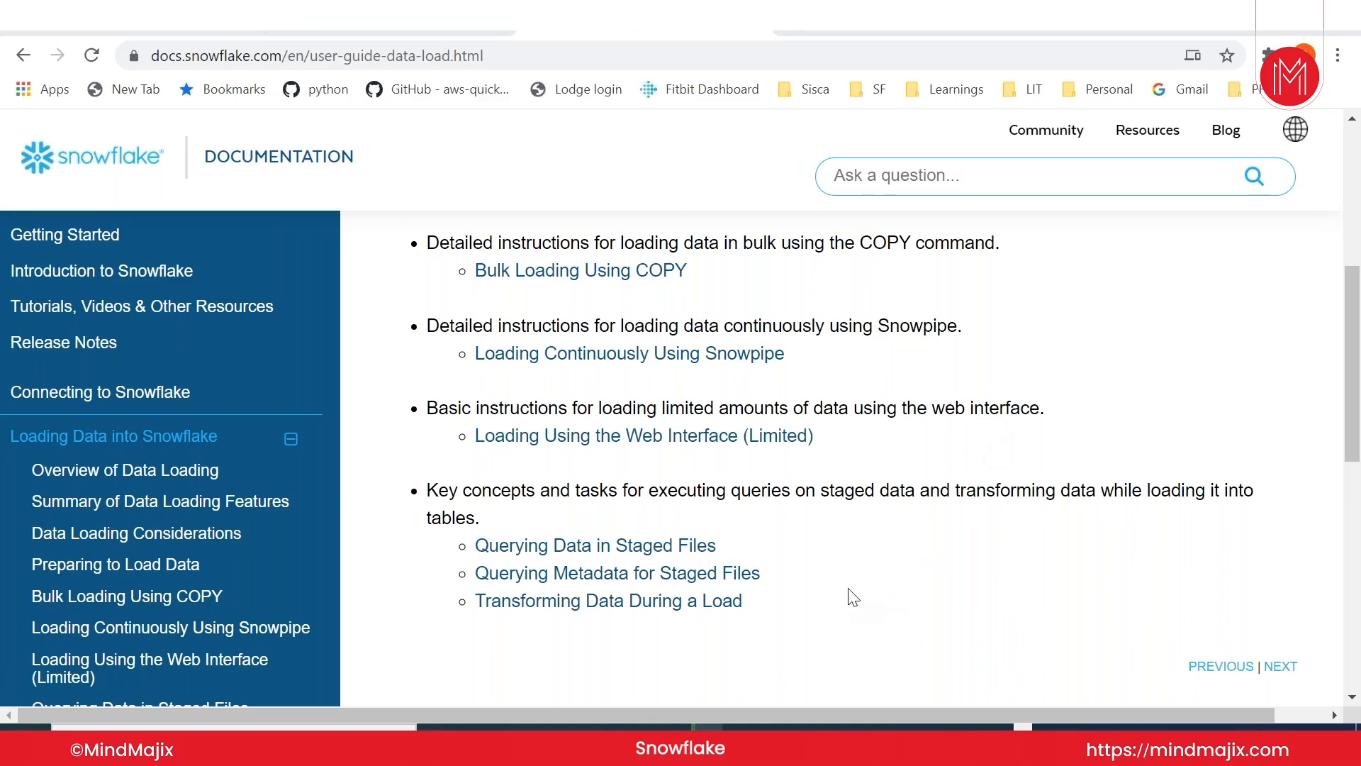
# Step: Open the Loading Using the Web Interface (Limited) topic from the basic instructions for loading limited amounts of data
pyautogui.scroll(2, 852, 597)
pyautogui.scroll(2, 907, 551)
pyautogui.scroll(-2, 910, 552)
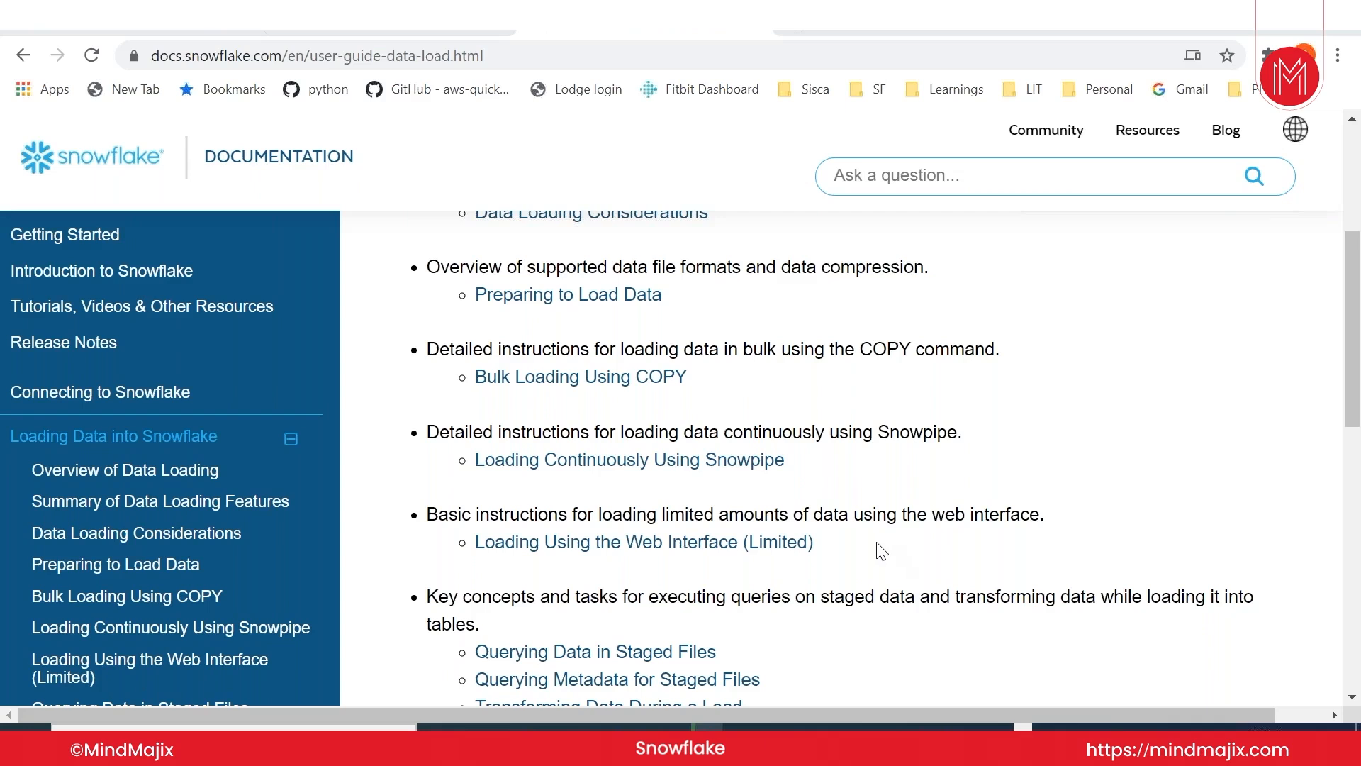
pyautogui.scroll(-2, 879, 550)
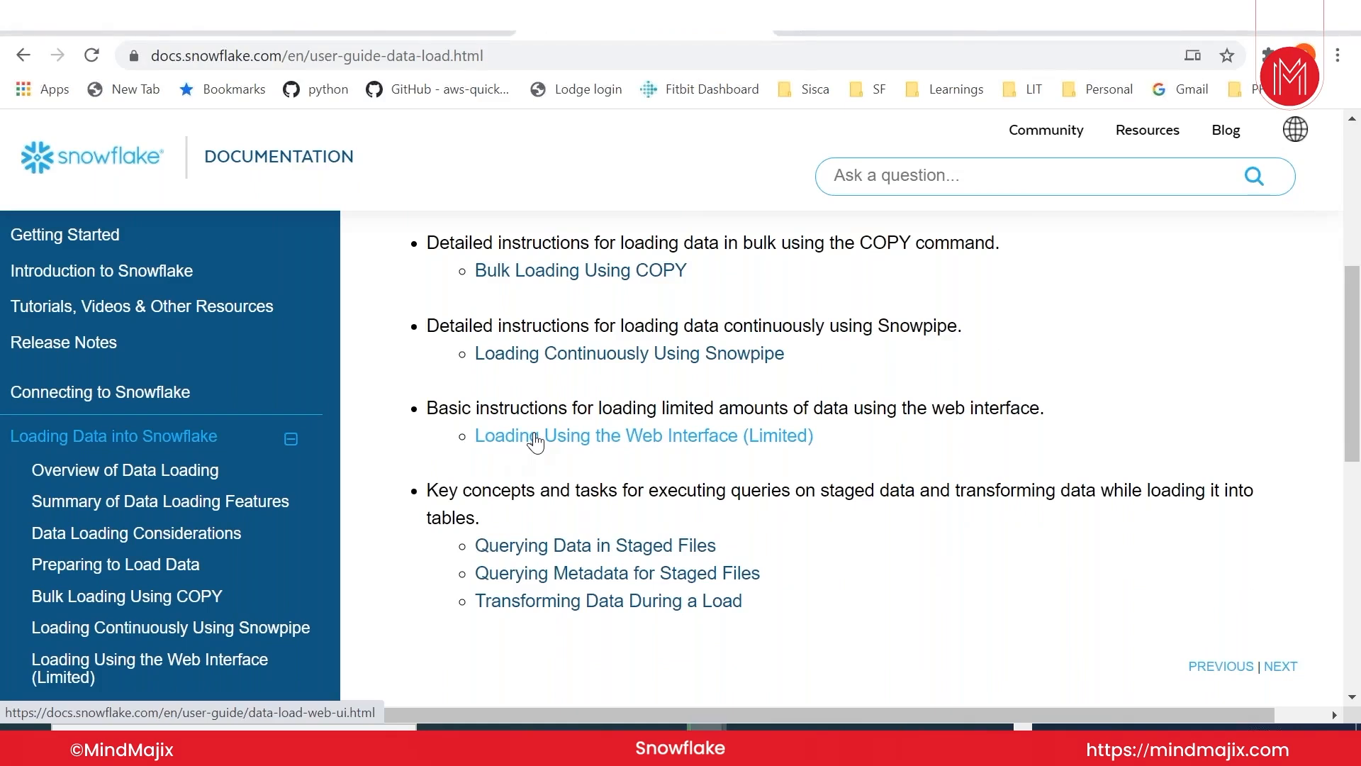
pyautogui.click(535, 437)
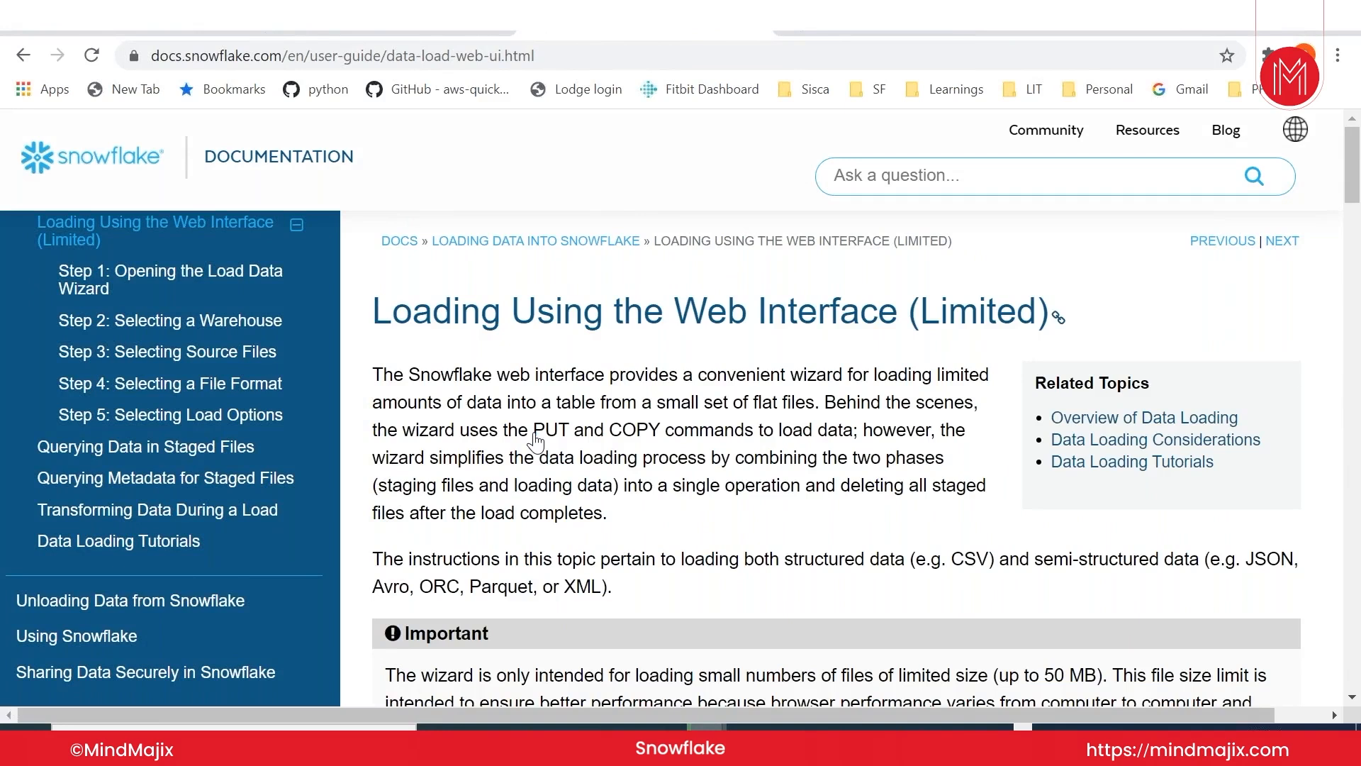
# Step: Read through the web interface loading guide, from the introduction and Important note to the end of the Load Data wizard steps
pyautogui.scroll(-1, 706, 510)
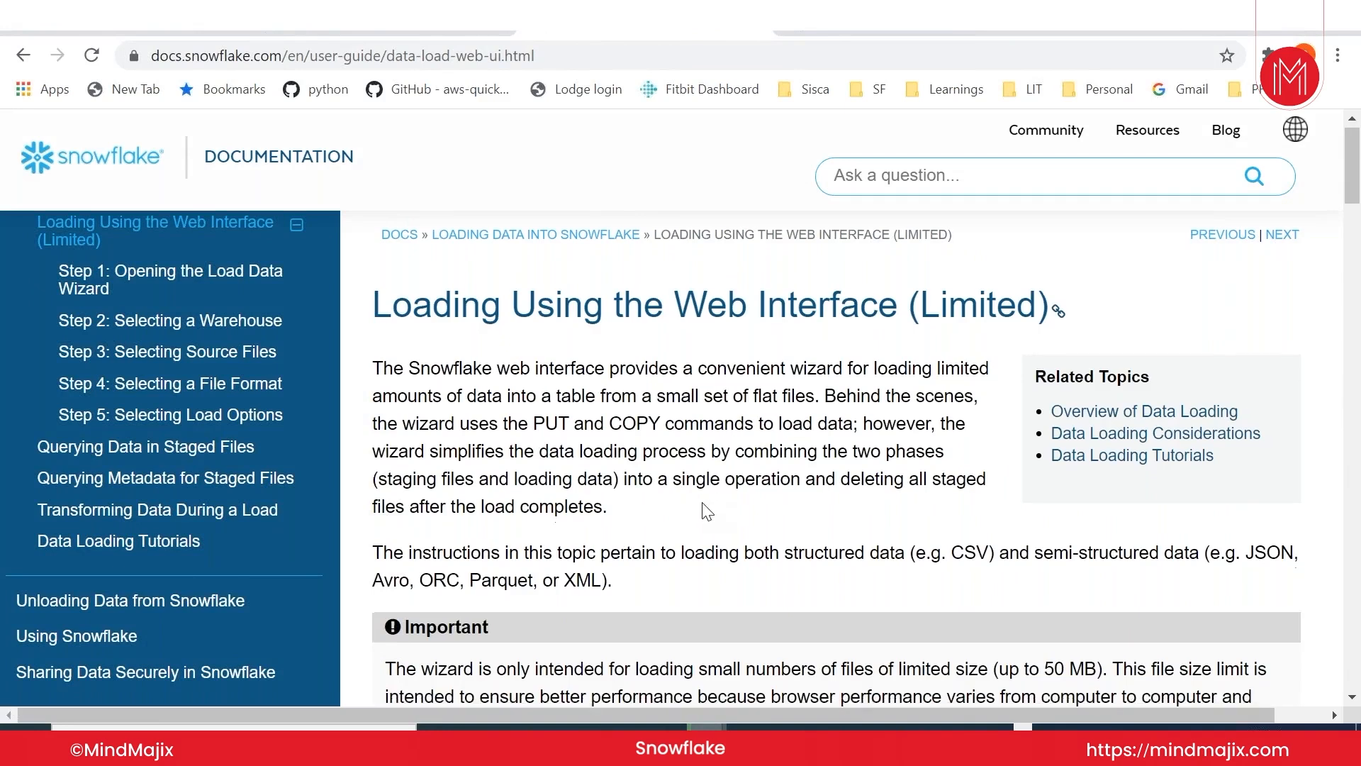
pyautogui.scroll(-1, 707, 510)
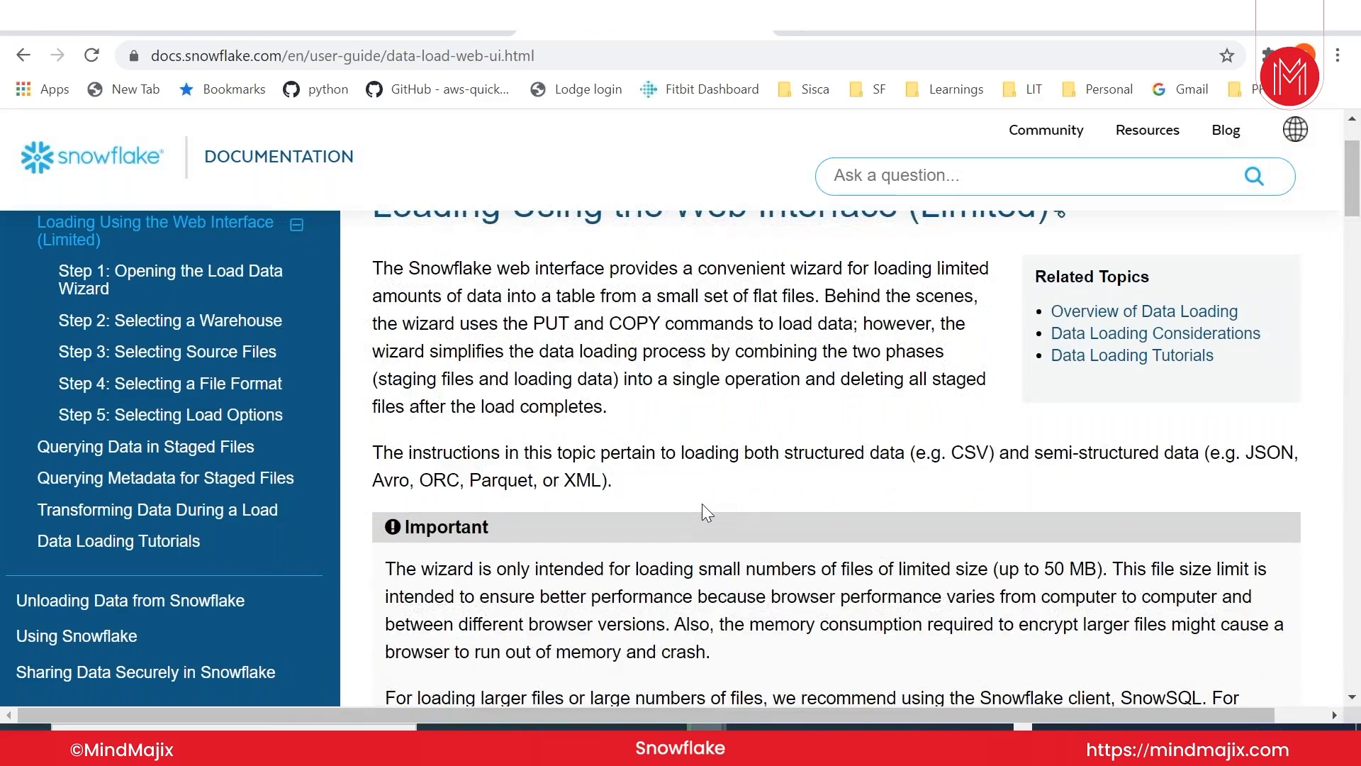
pyautogui.scroll(1, 705, 509)
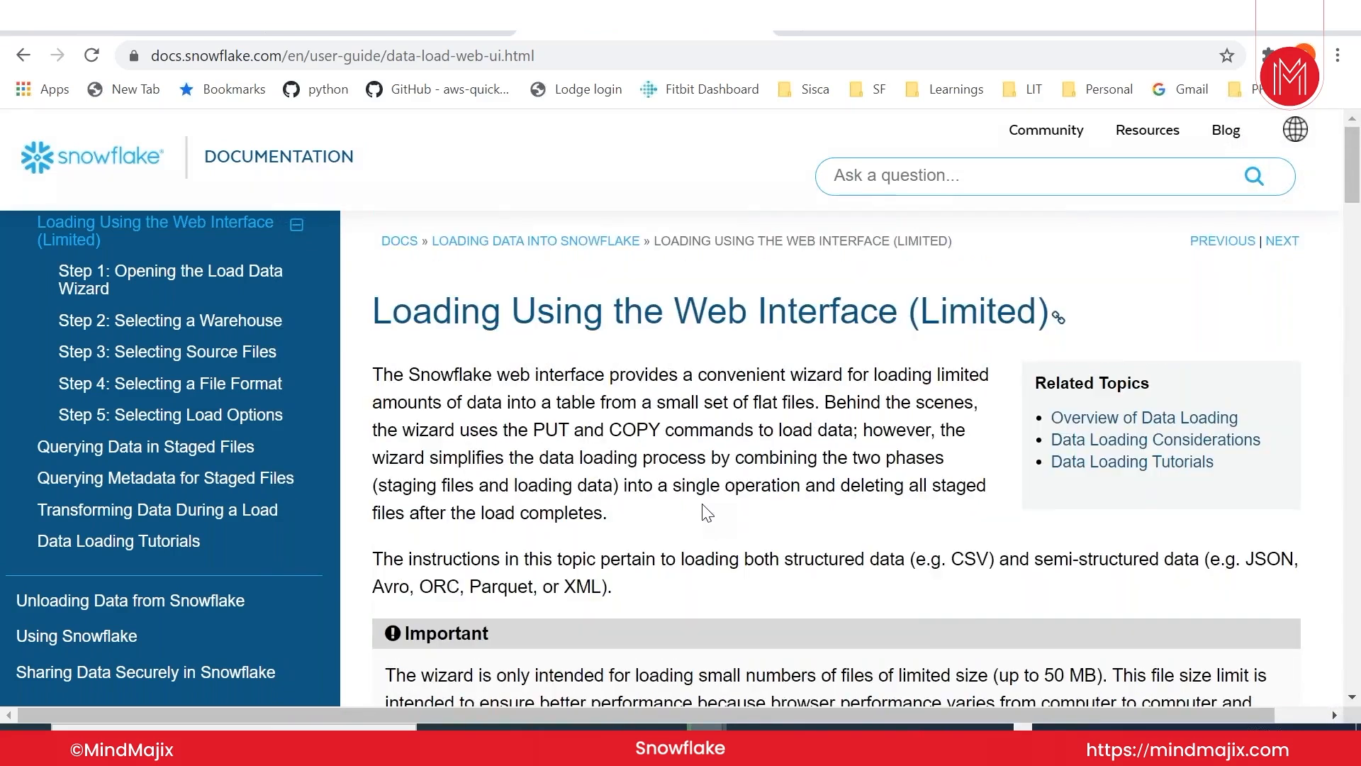
pyautogui.scroll(-3, 707, 511)
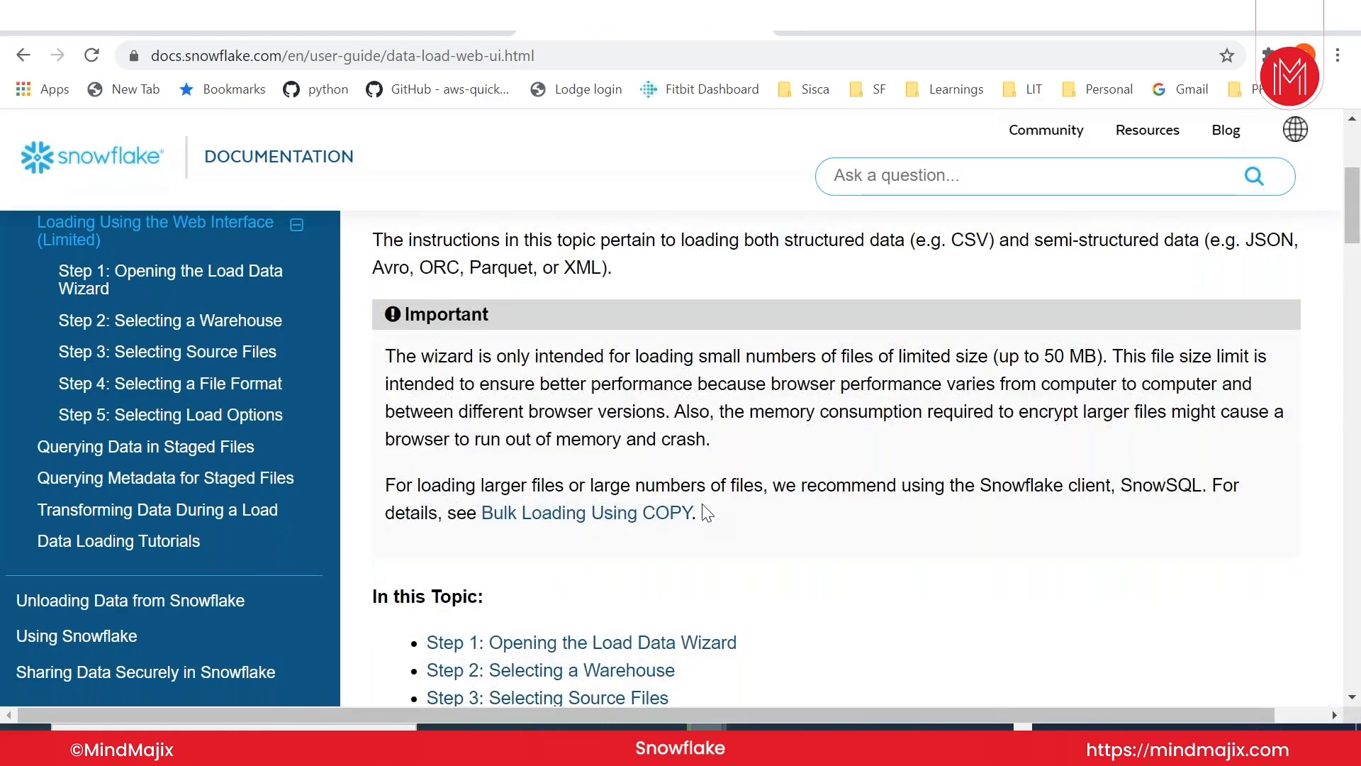
pyautogui.scroll(-5, 707, 512)
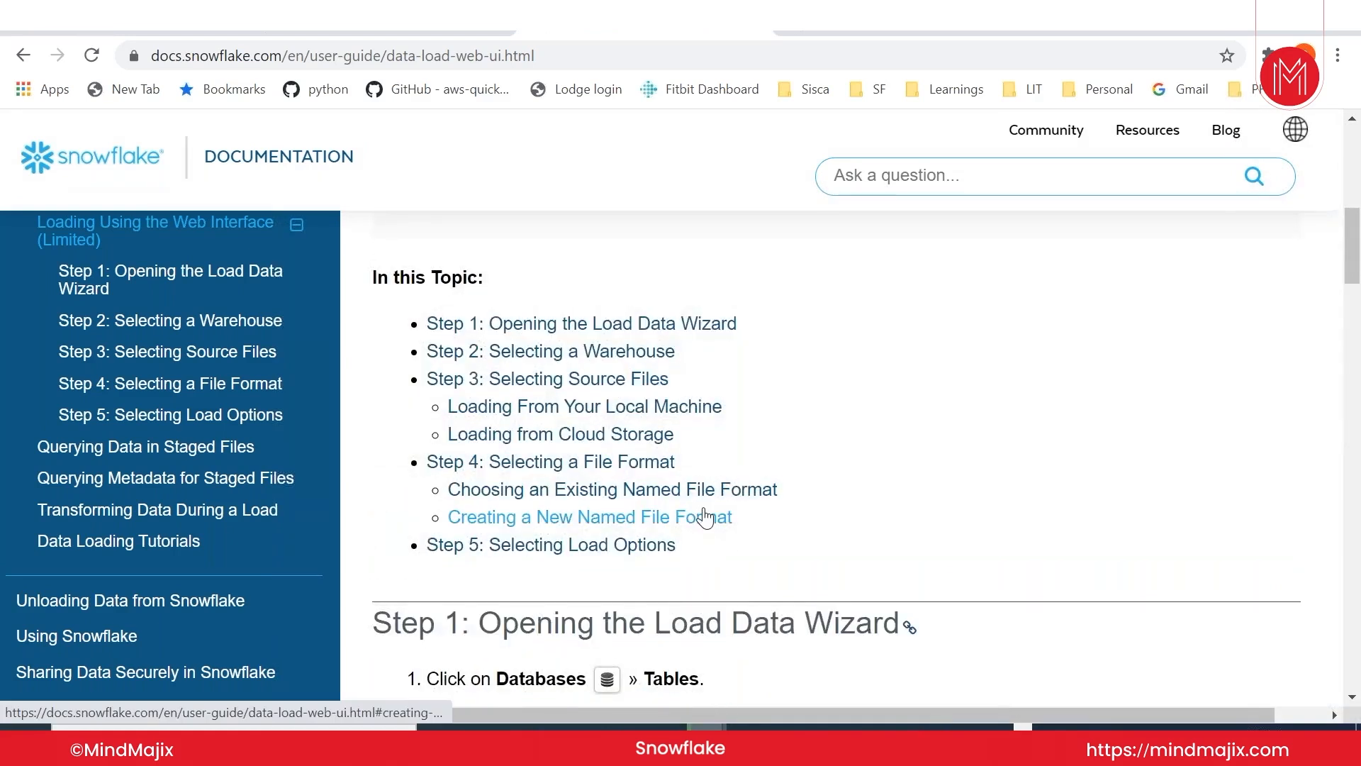
pyautogui.scroll(-6, 705, 517)
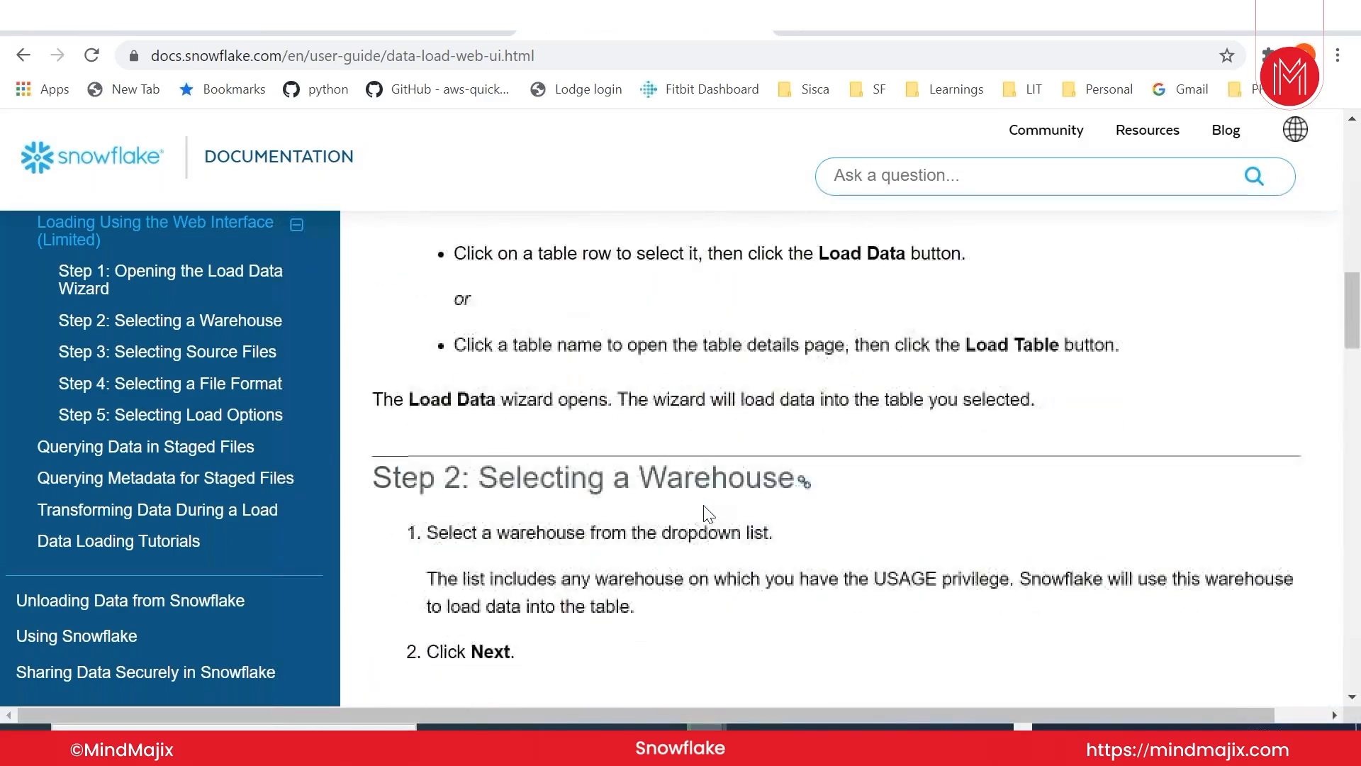
pyautogui.scroll(-4, 856, 461)
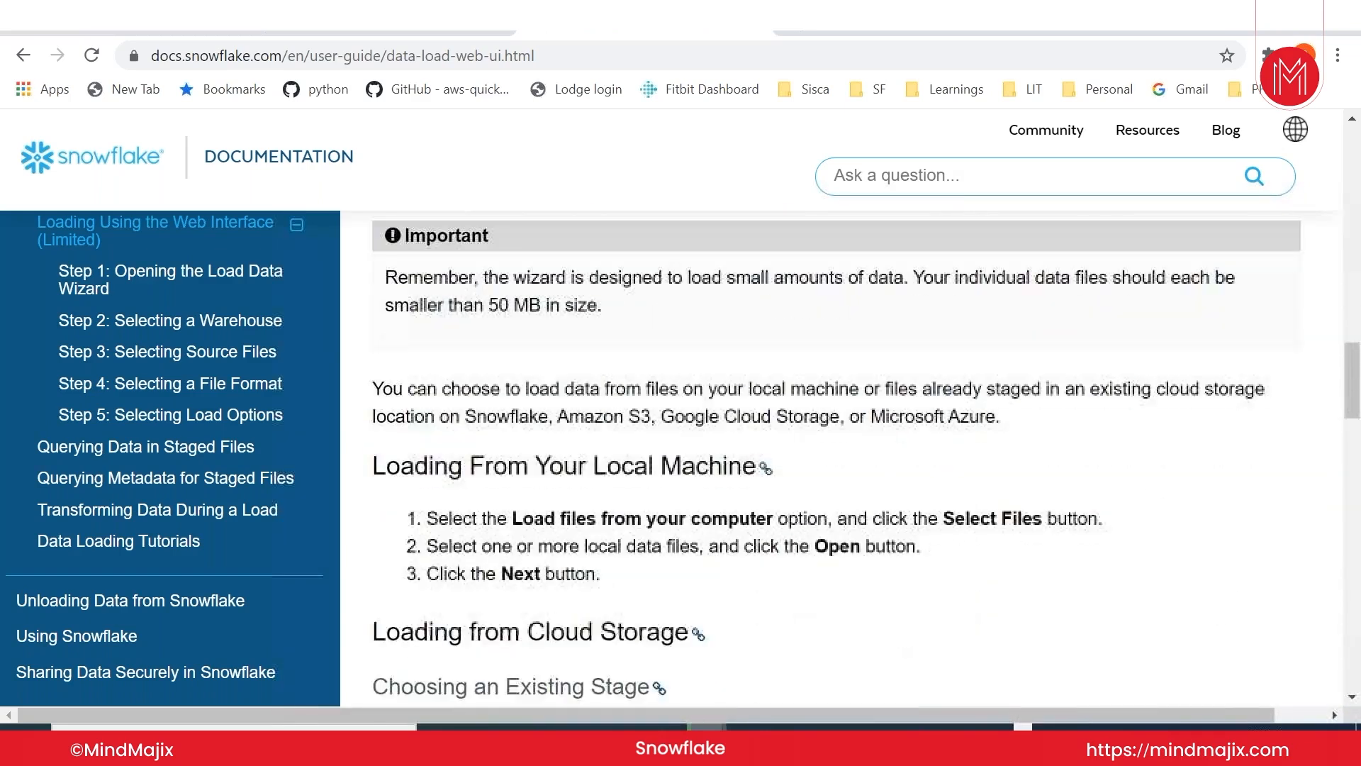
pyautogui.scroll(-3, 841, 457)
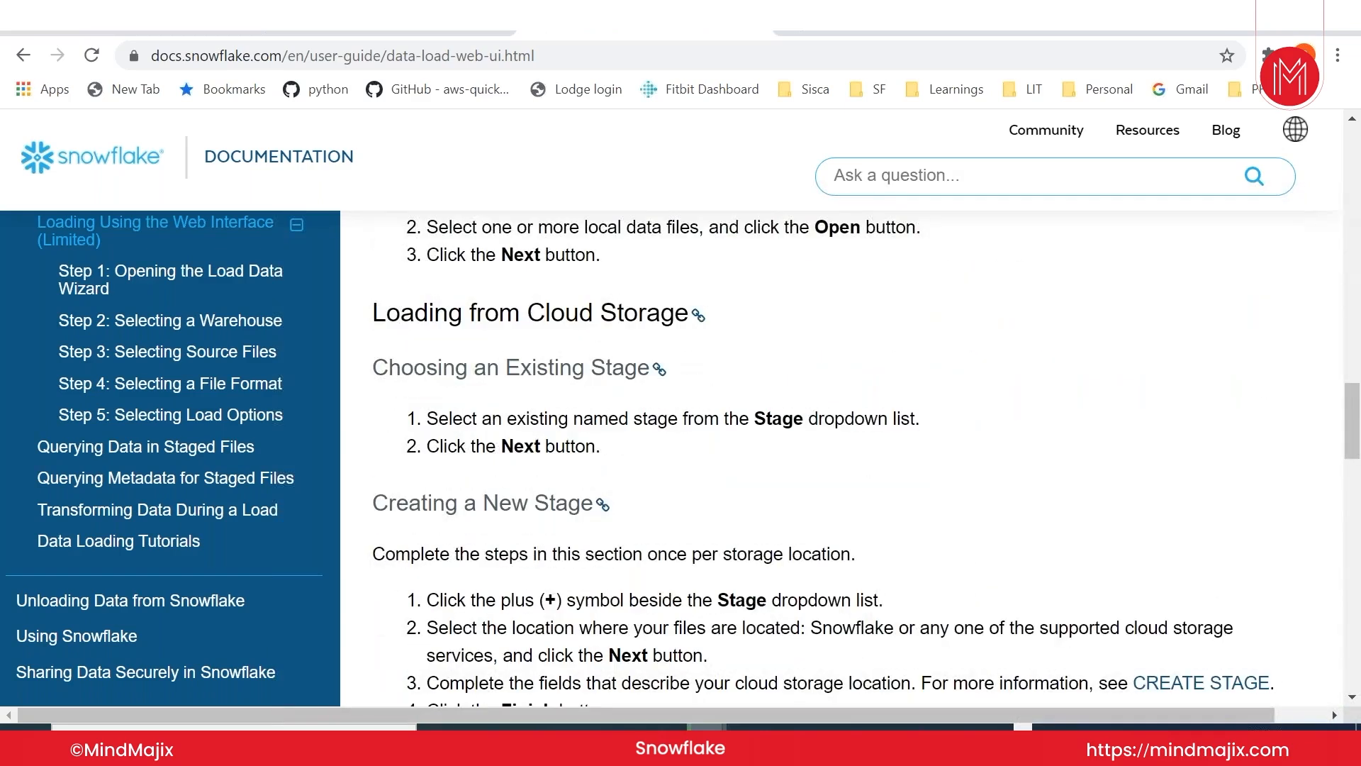
pyautogui.scroll(-1, 704, 503)
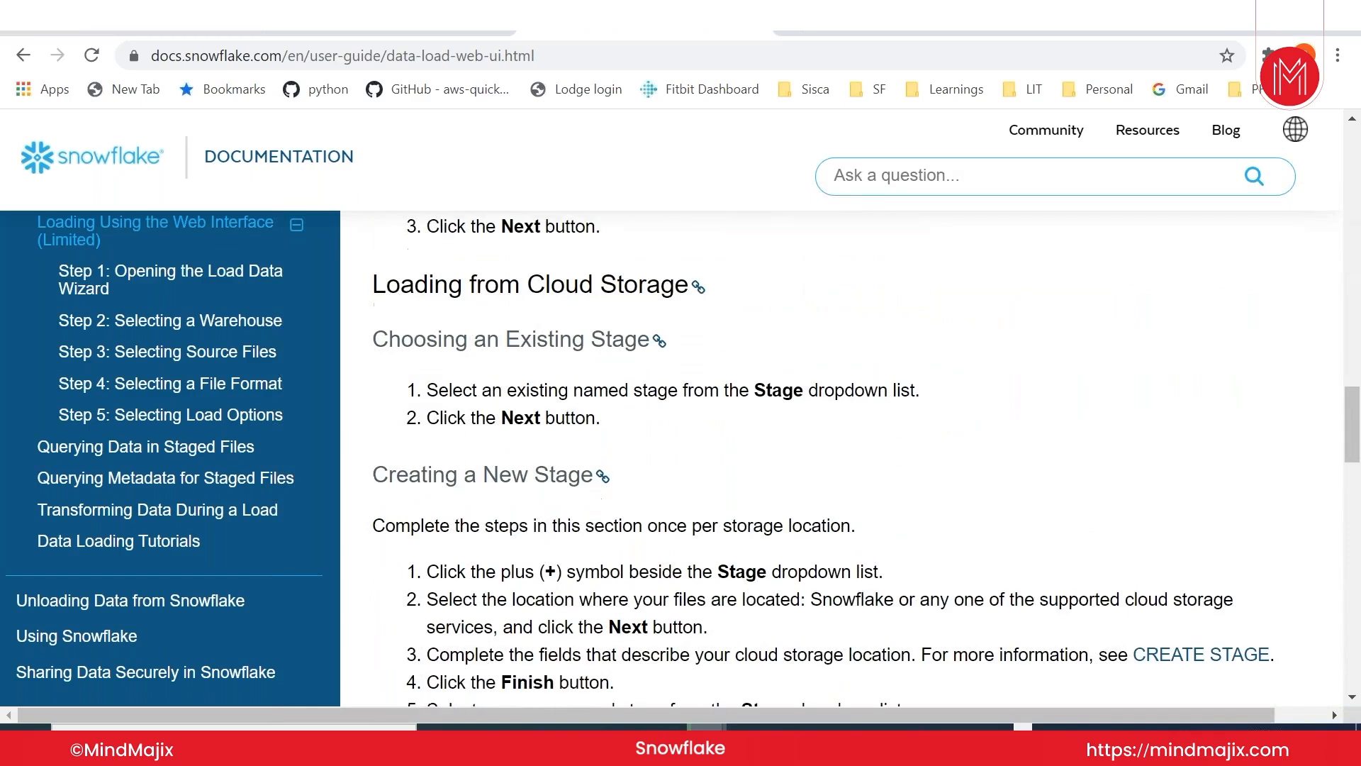
pyautogui.scroll(-2, 705, 504)
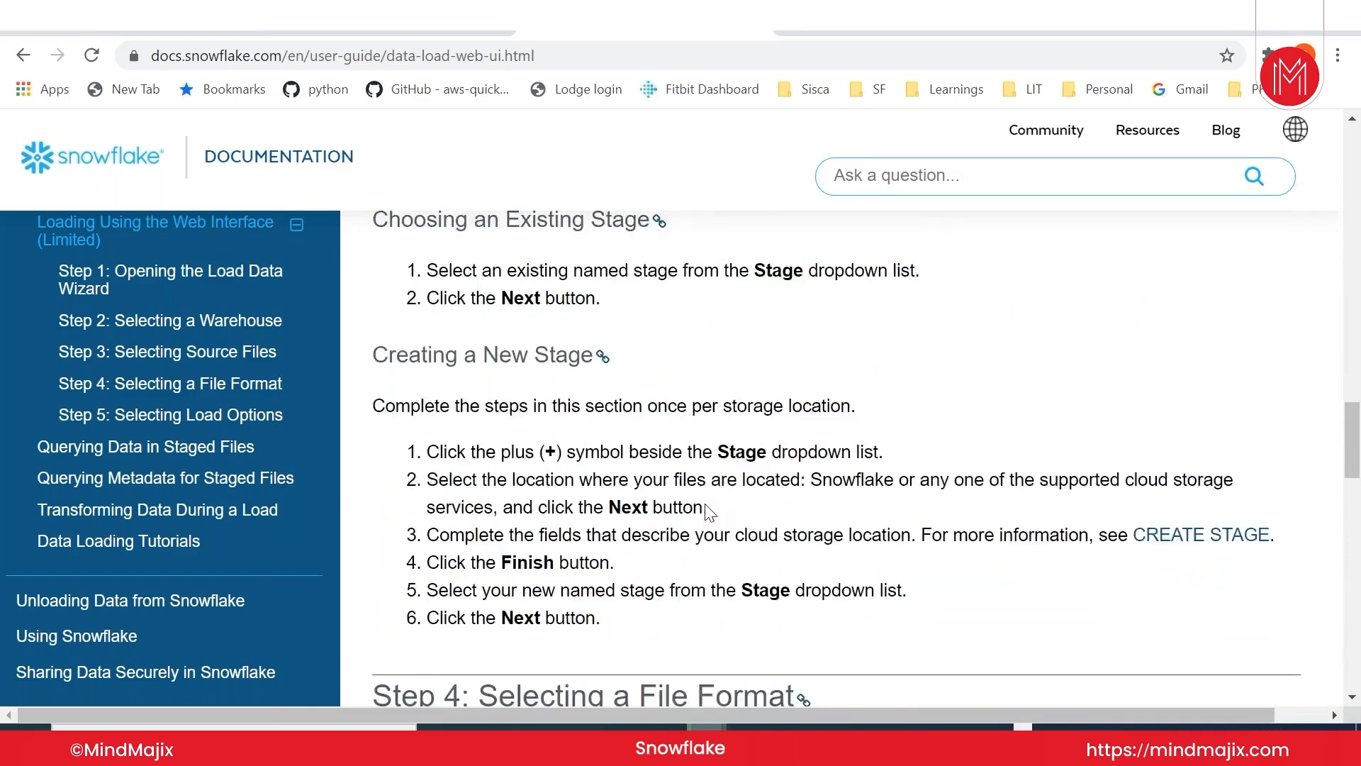
pyautogui.scroll(-7, 706, 508)
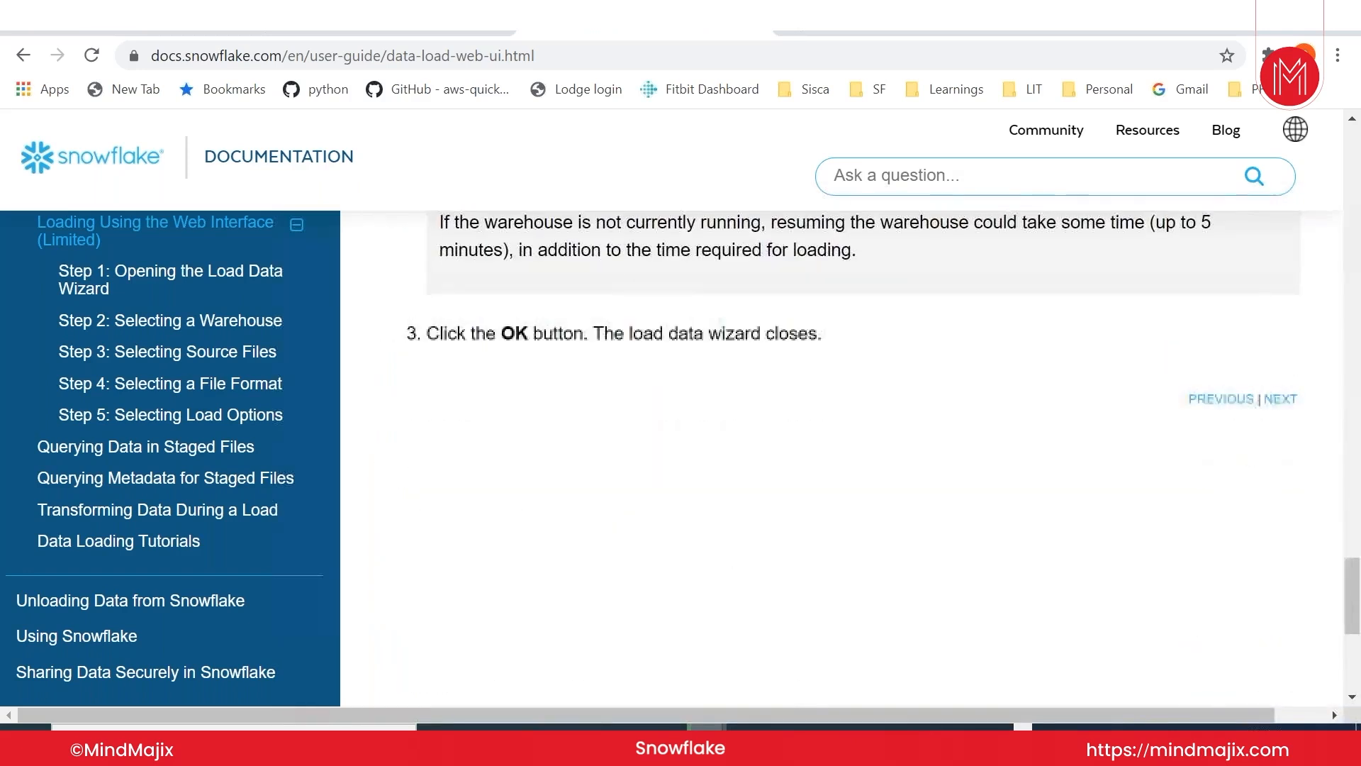
# Step: Return to the guide's Important note and highlight the word SnowSQL in the recommendation for loading larger files
pyautogui.scroll(10, 707, 509)
pyautogui.scroll(15, 706, 502)
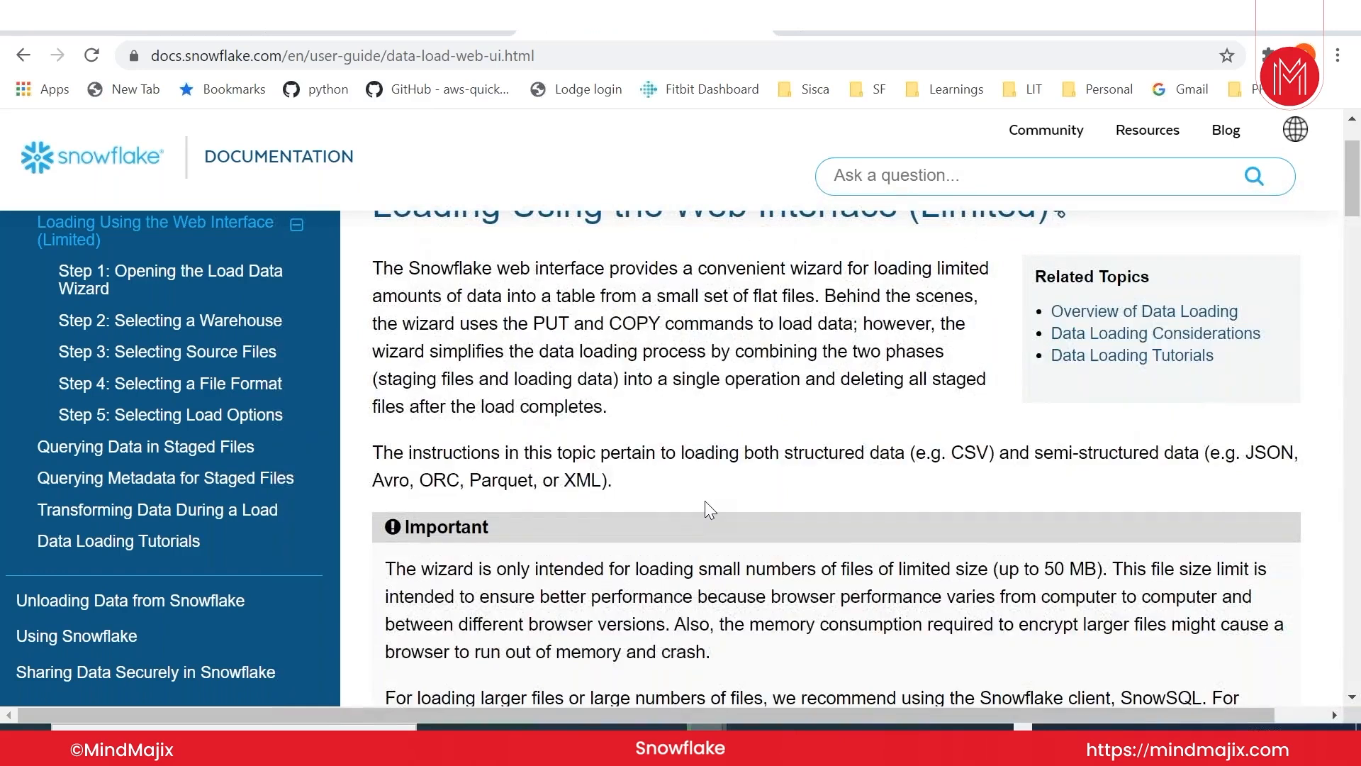
pyautogui.scroll(-3, 710, 509)
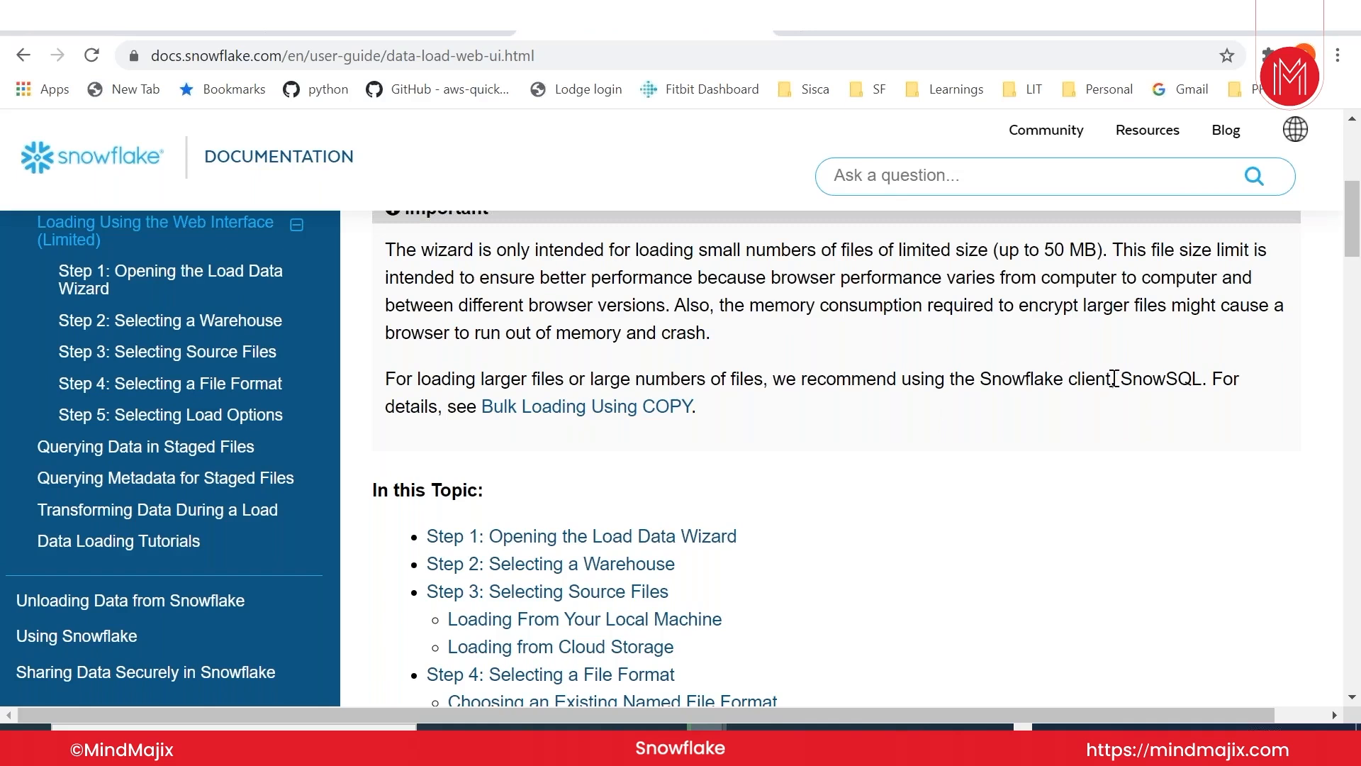
pyautogui.moveTo(1121, 378); pyautogui.dragTo(1209, 377)
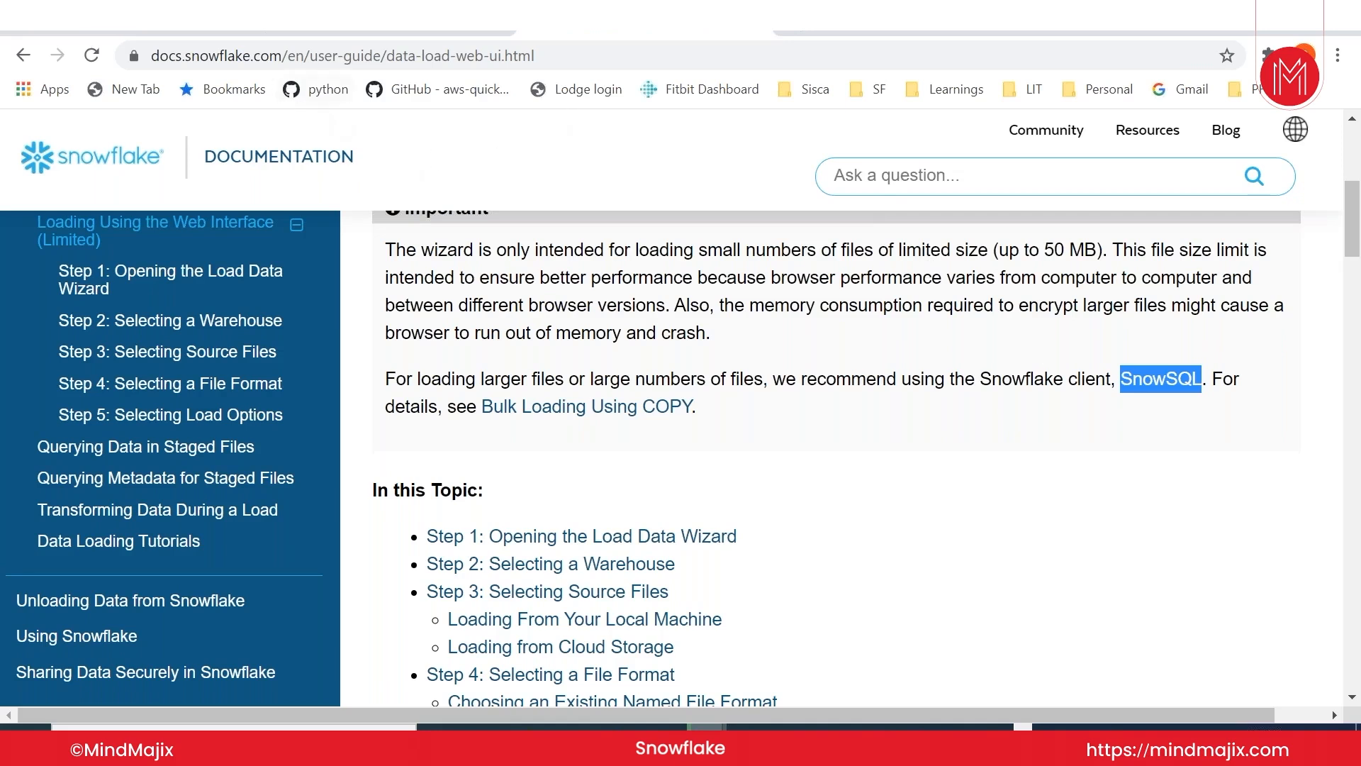
# Step: Switch to the Snowflake web console and add a new blank worksheet
pyautogui.click(190, 33)
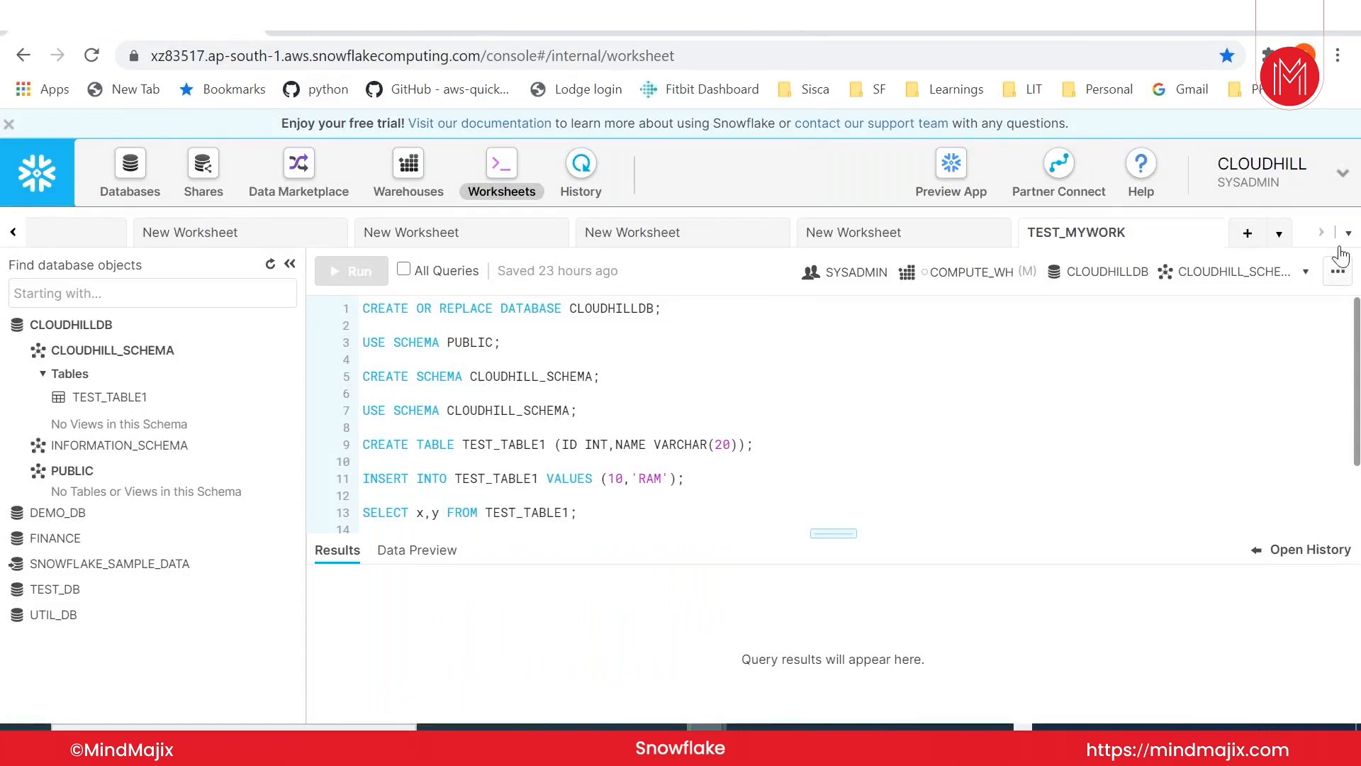
pyautogui.click(1248, 236)
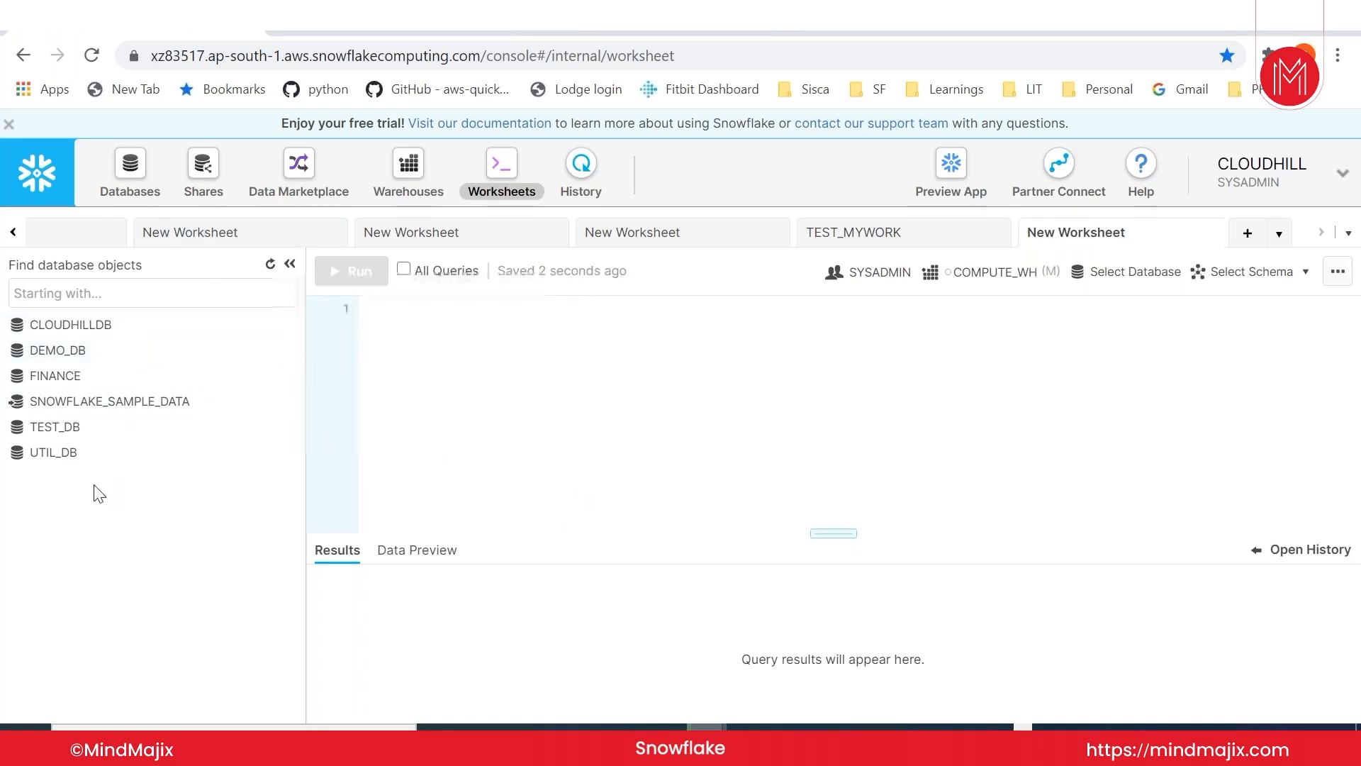
# Step: Write the statement CREATE DATABASE COVID19; in the new worksheet
pyautogui.click(478, 376)
pyautogui.moveTo(181, 352)
pyautogui.write('CREATE DA')
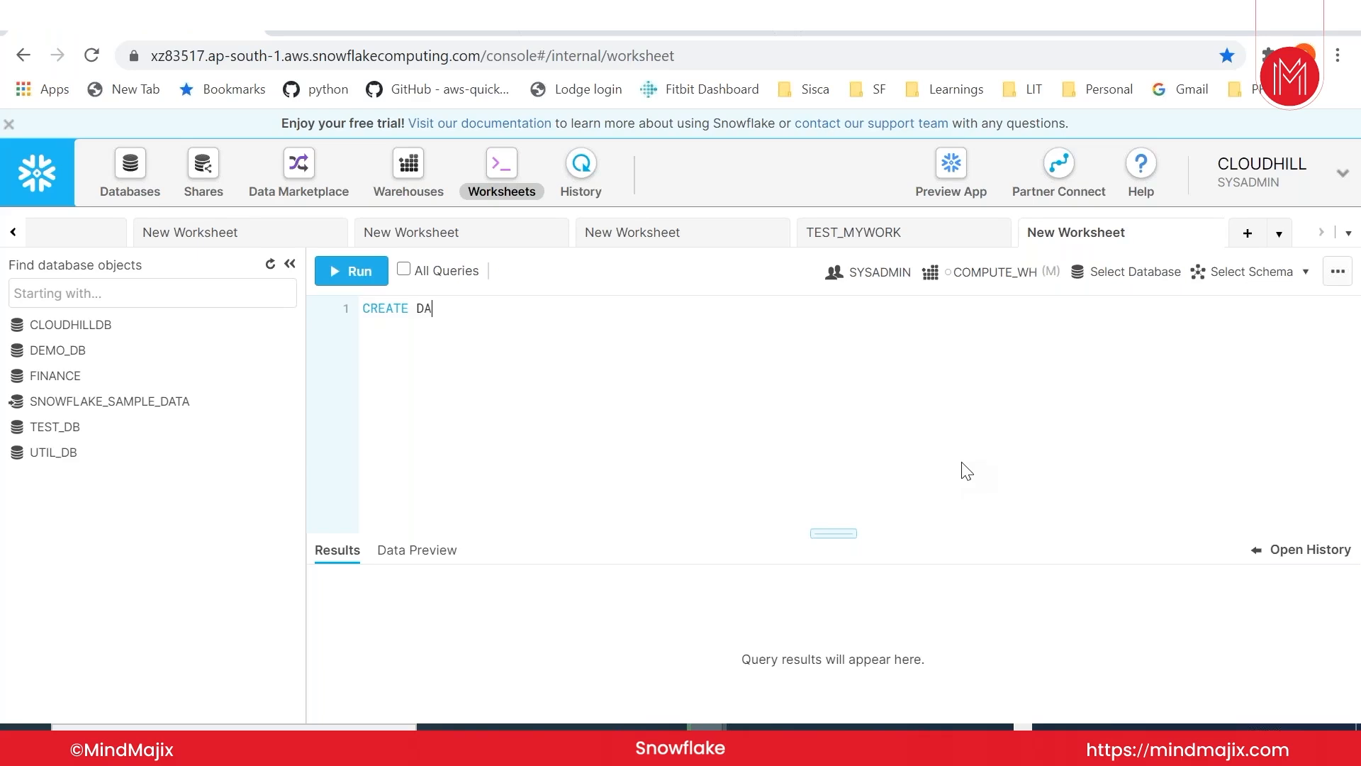
pyautogui.write('TABASE COVID')
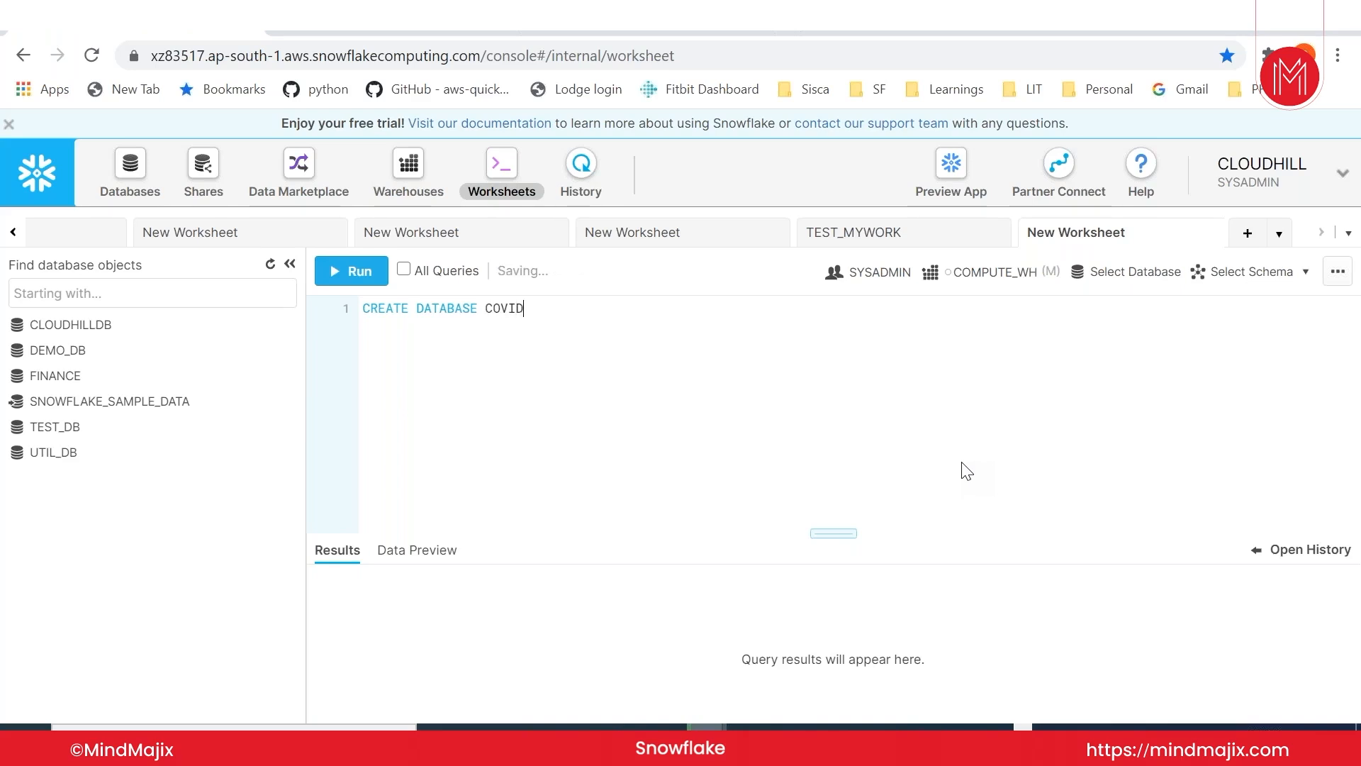
pyautogui.write('19;')
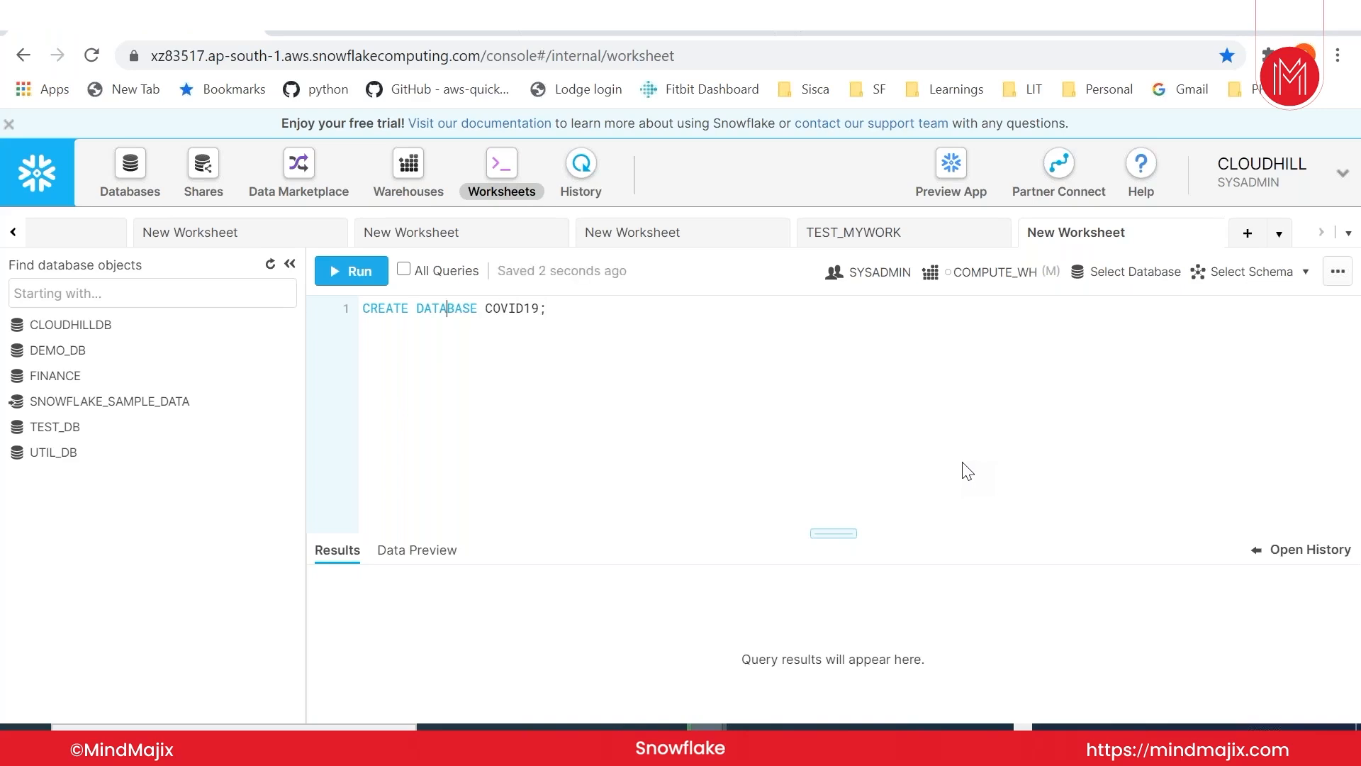
# Step: Add OR REPLACE to the statement so it reads CREATE OR REPLACE DATABASE COVID19; and run it
pyautogui.press('Home')
pyautogui.hotkey('ctrl', 'Right')
pyautogui.press('Right')
pyautogui.write('OR REPLACE')
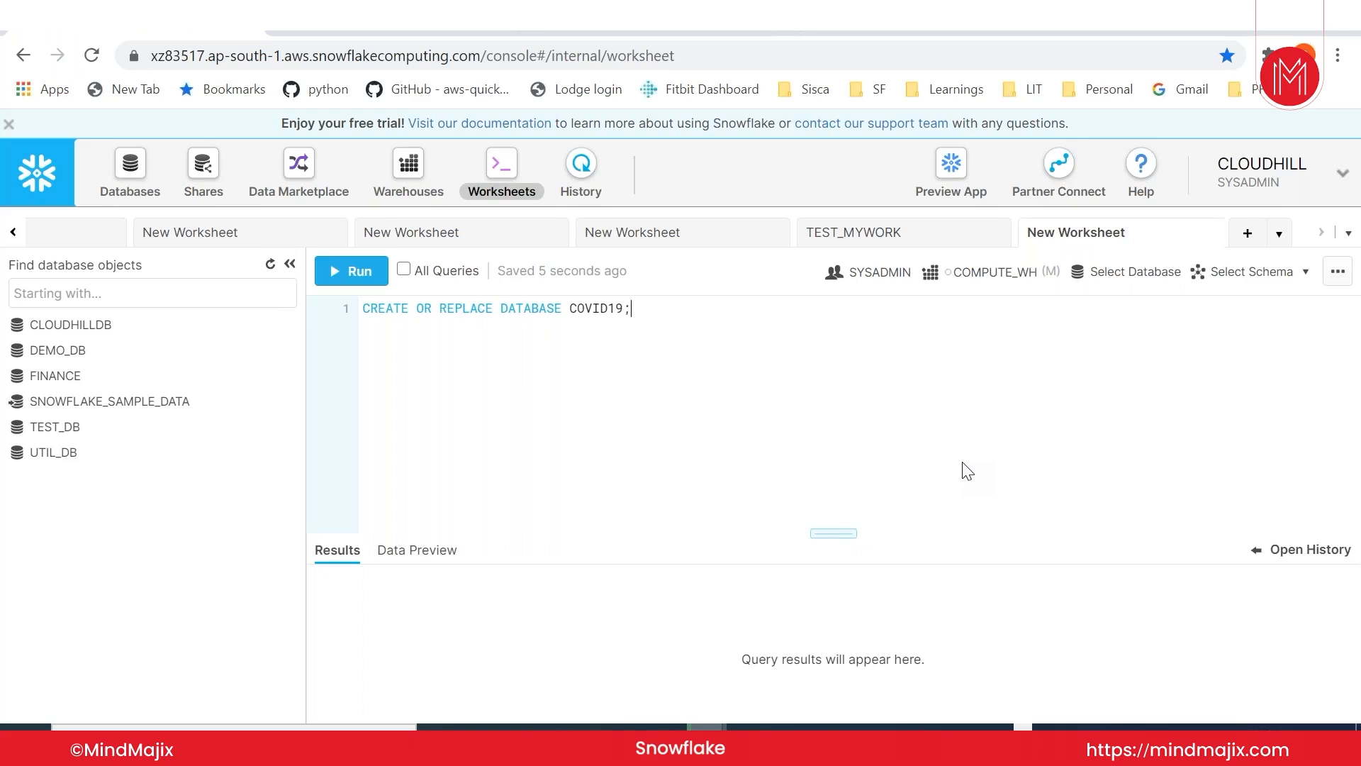
pyautogui.hotkey('ctrl', 'Return')
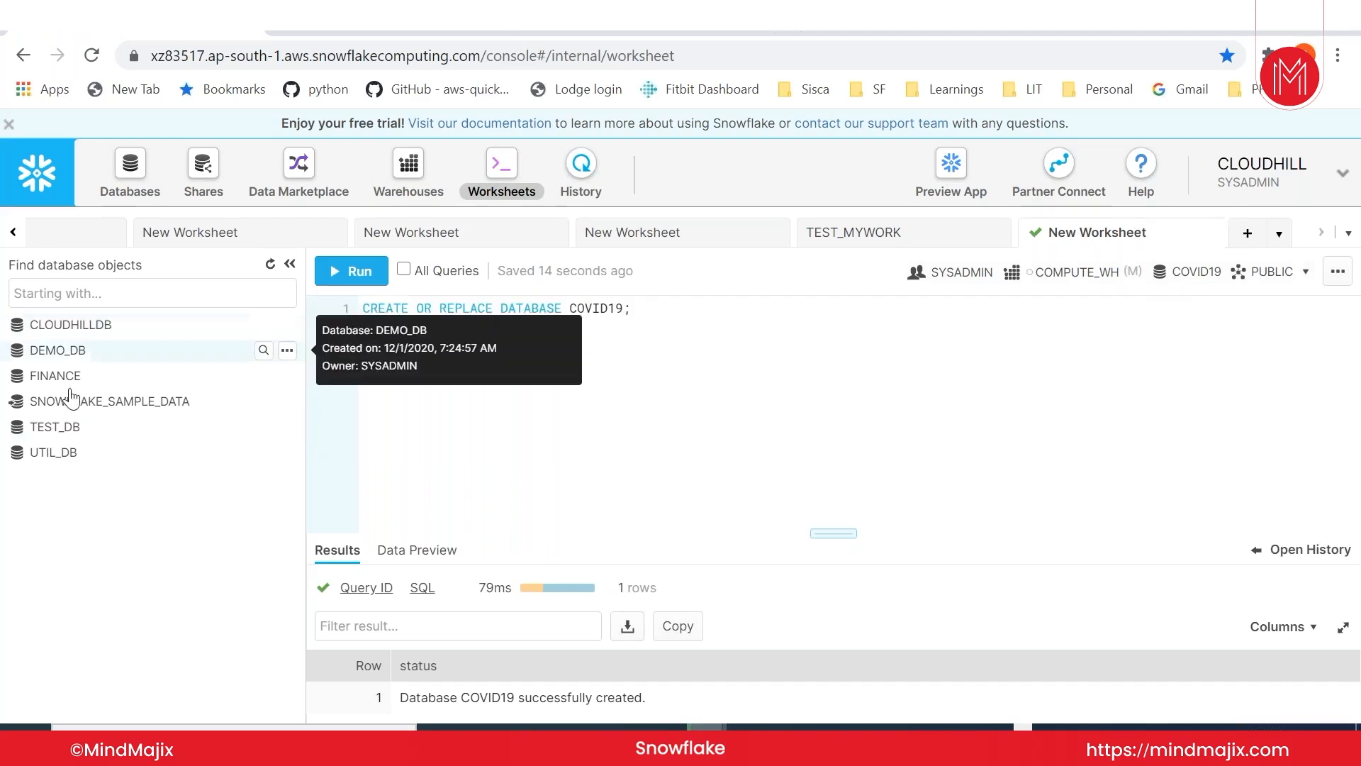
# Step: Refresh the database object list, expand the COVID19 database, and add blank lines below the worksheet statement
pyautogui.click(270, 265)
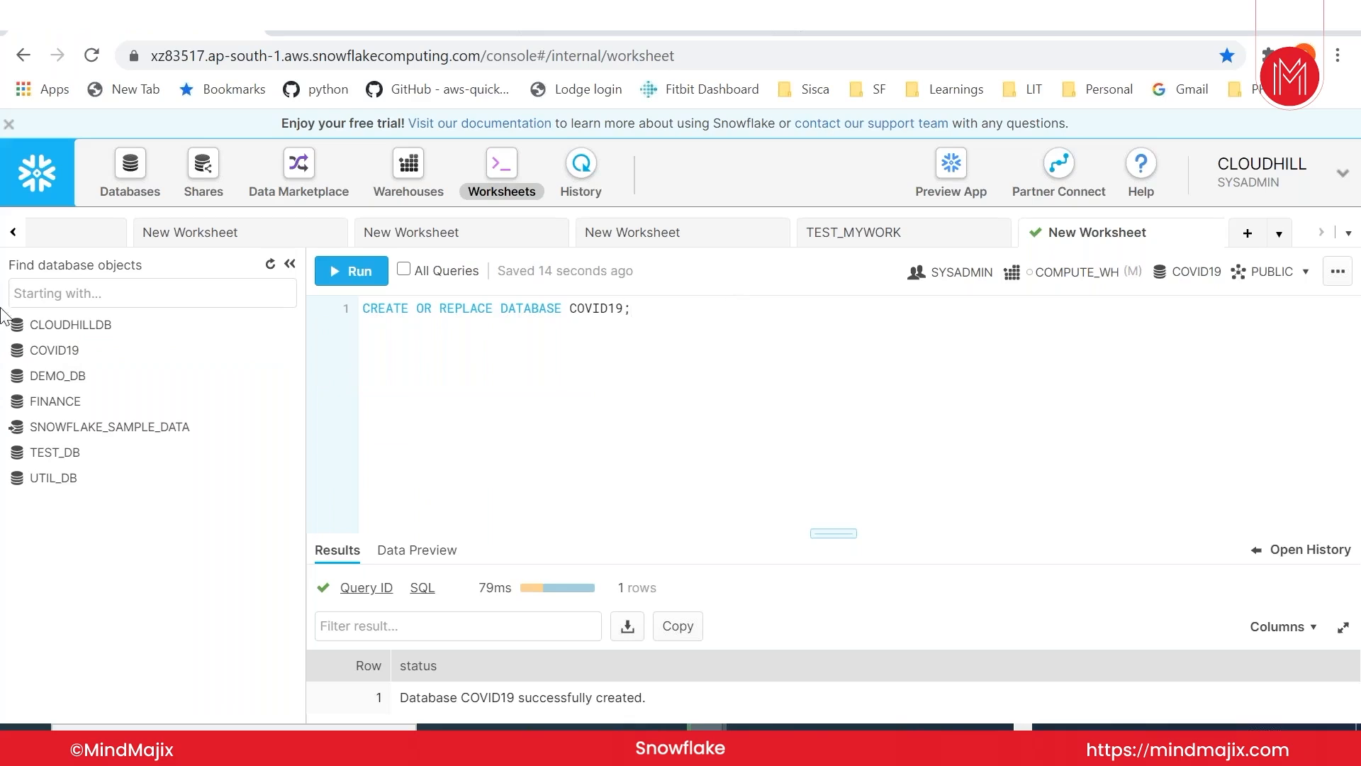
pyautogui.moveTo(57, 355)
pyautogui.click(56, 352)
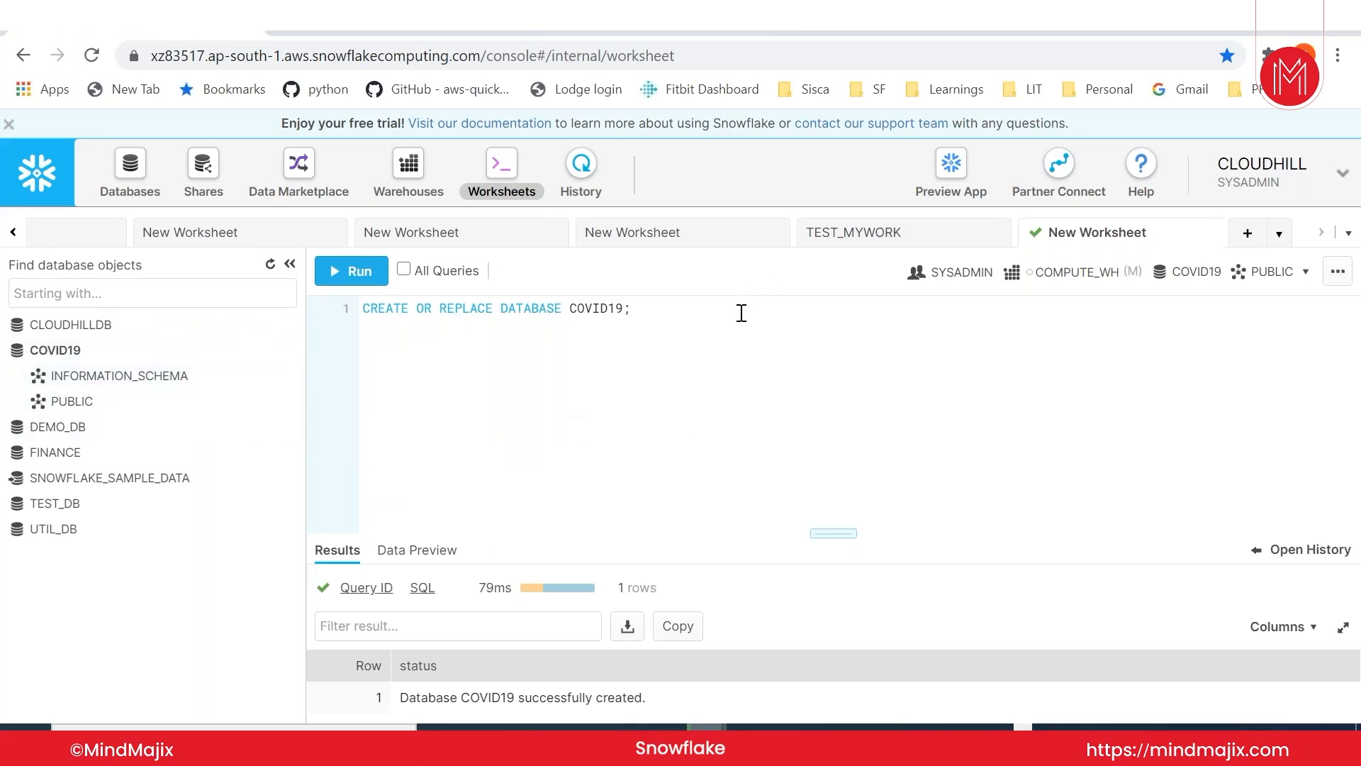
pyautogui.press('Return')
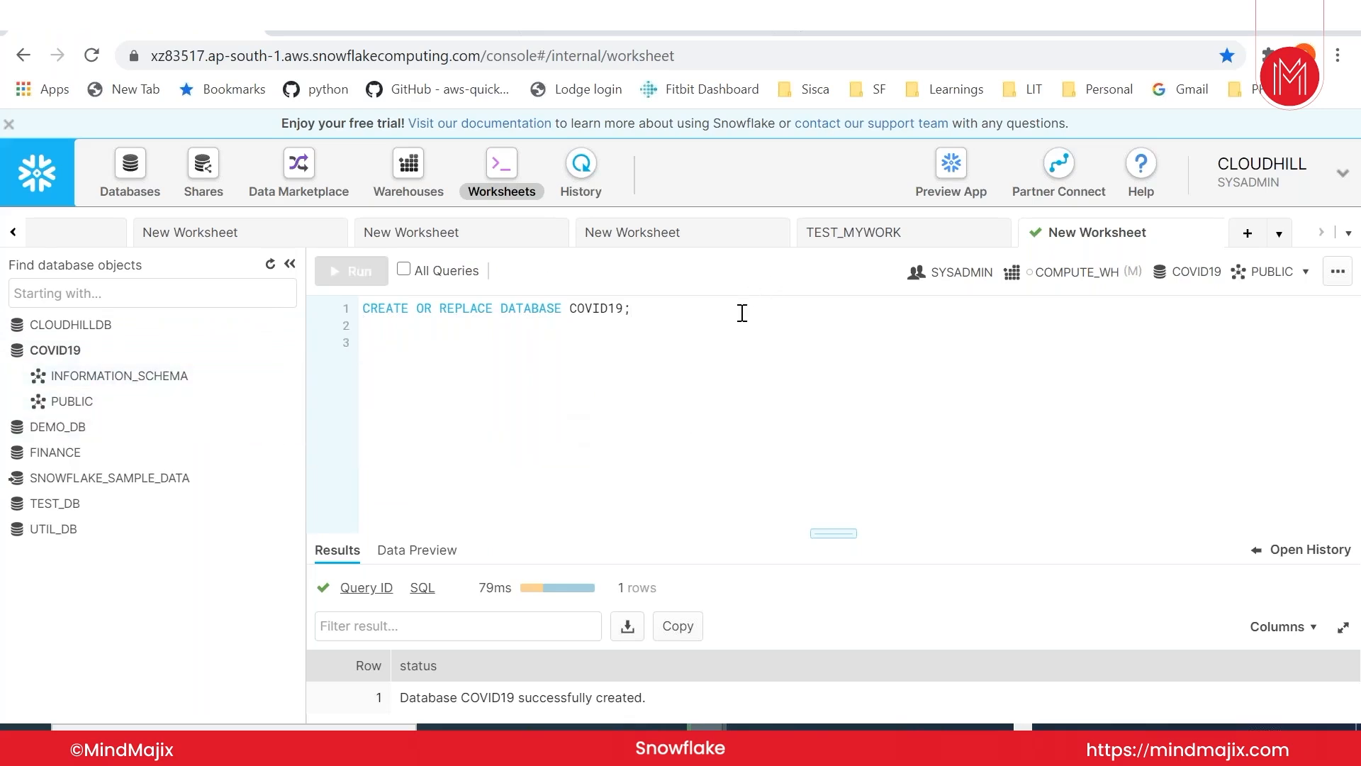
pyautogui.write('CREA')
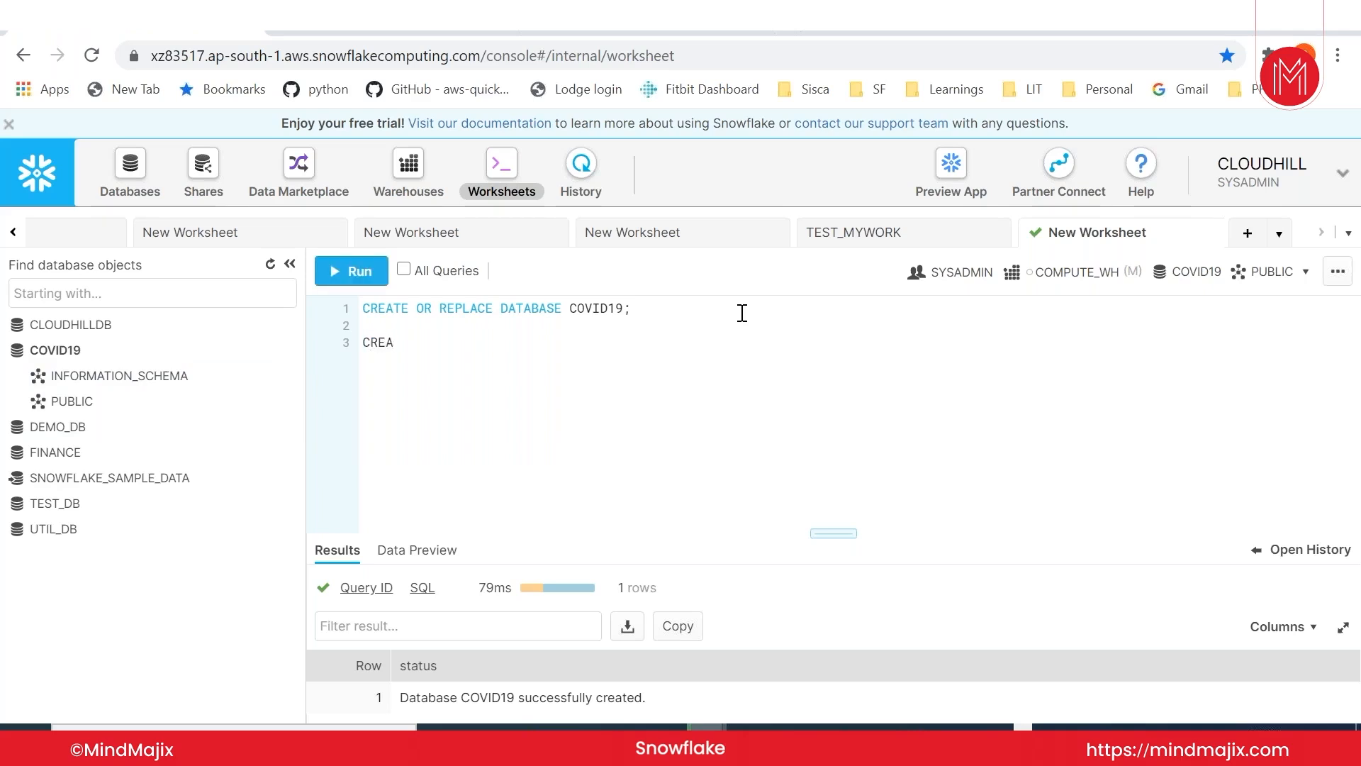
pyautogui.press('BackSpace')
pyautogui.press('BackSpace')
pyautogui.press('BackSpace')
pyautogui.press('BackSpace')
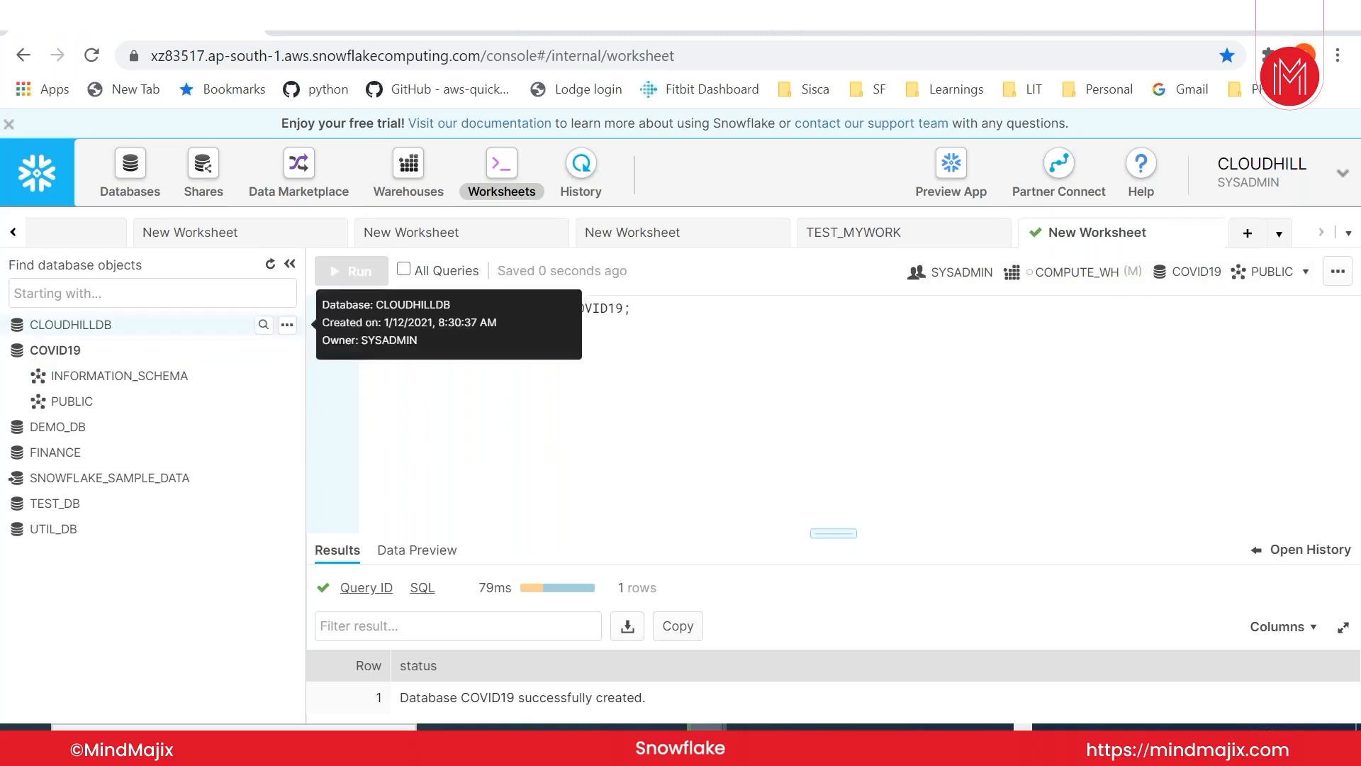
# Step: Write the statement USE DATABASE COVID19; on line 3 of the worksheet and run it
pyautogui.write('USE')
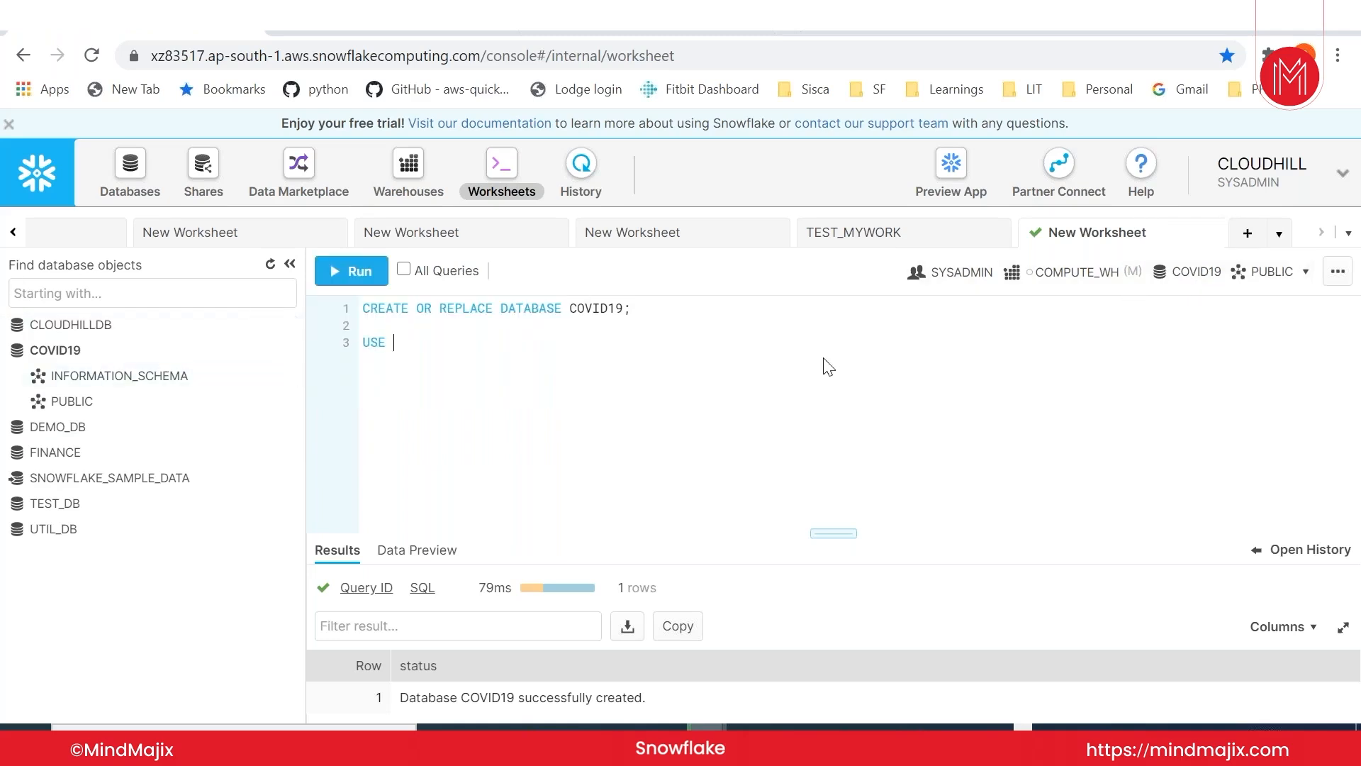
pyautogui.write(' DATABASE ')
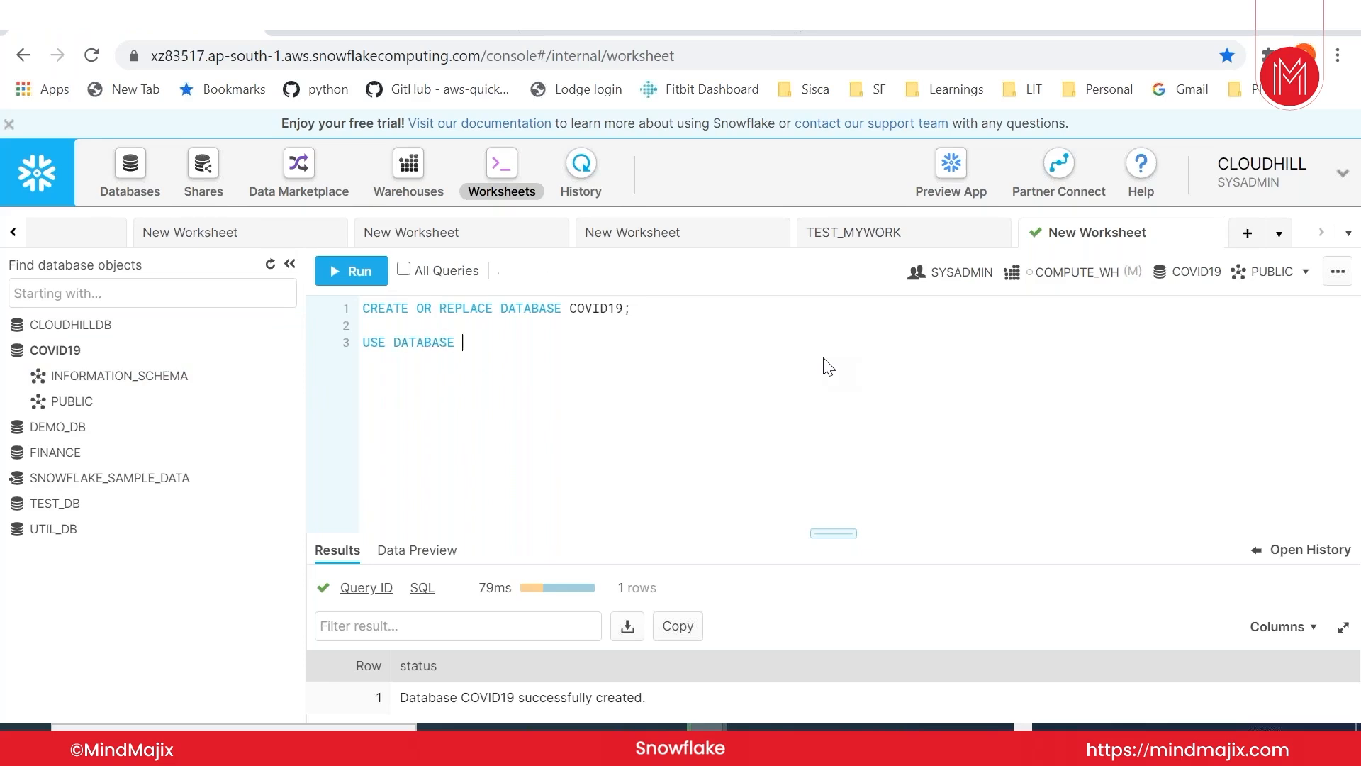
pyautogui.write('COVID19;')
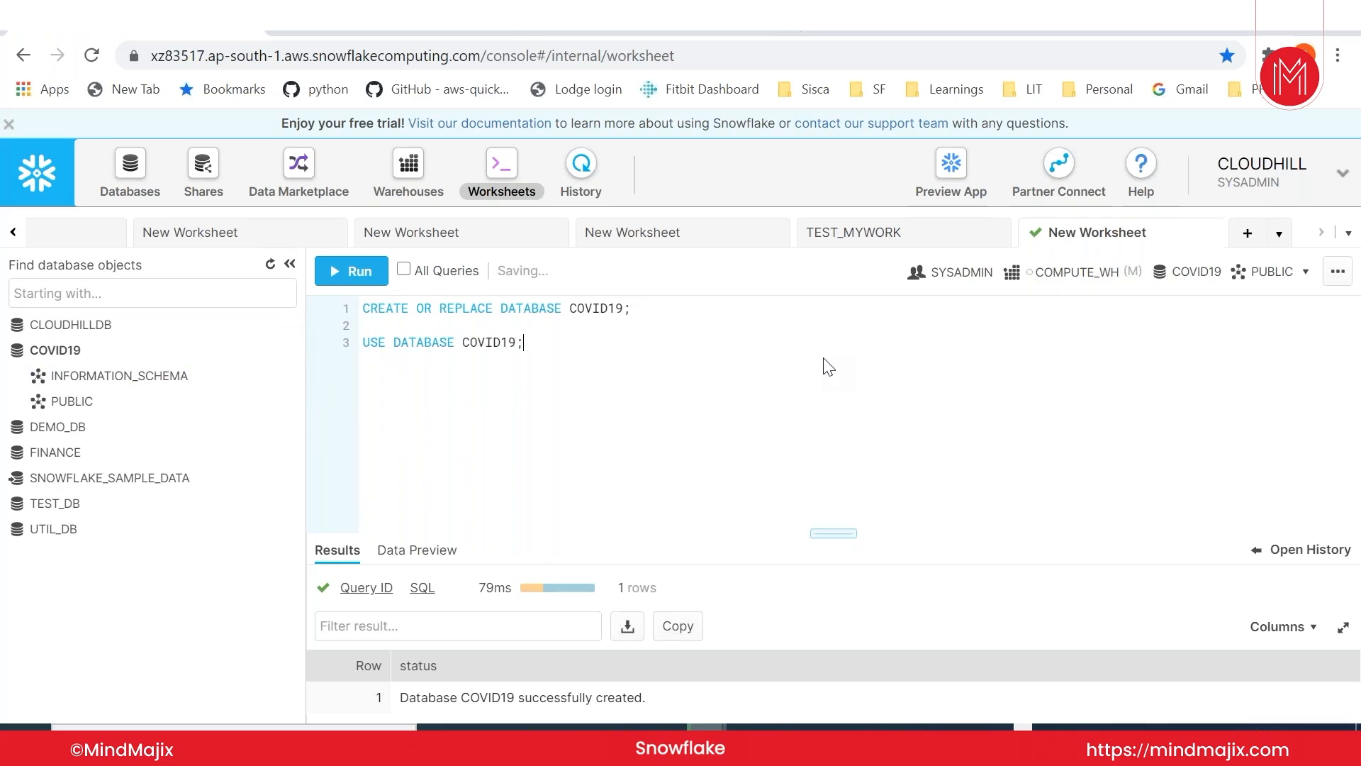
pyautogui.hotkey('ctrl', 'Return')
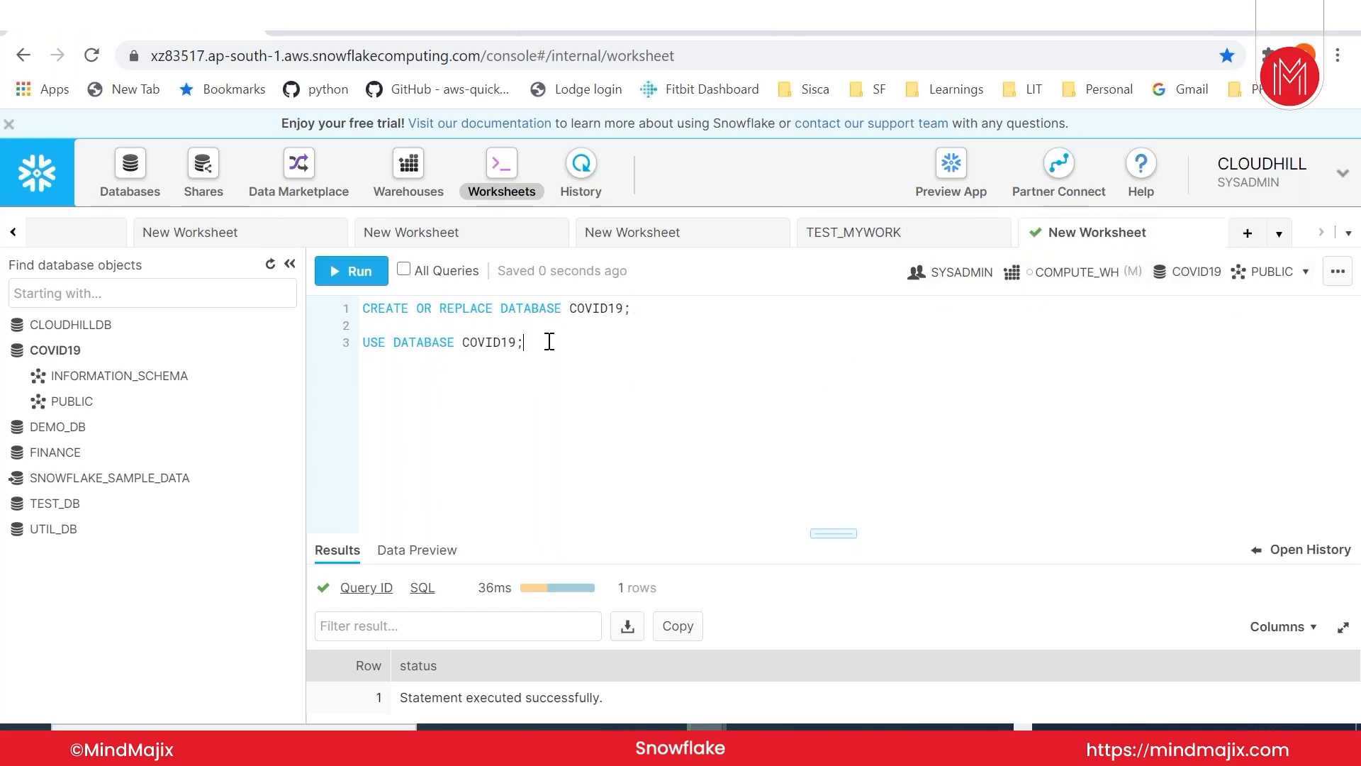
# Step: Write the statement CREATE OR REPLACE SCHEMA COVID19_SCHEMA; on line 5 of the worksheet and run it
pyautogui.press('Return')
pyautogui.press('Return')
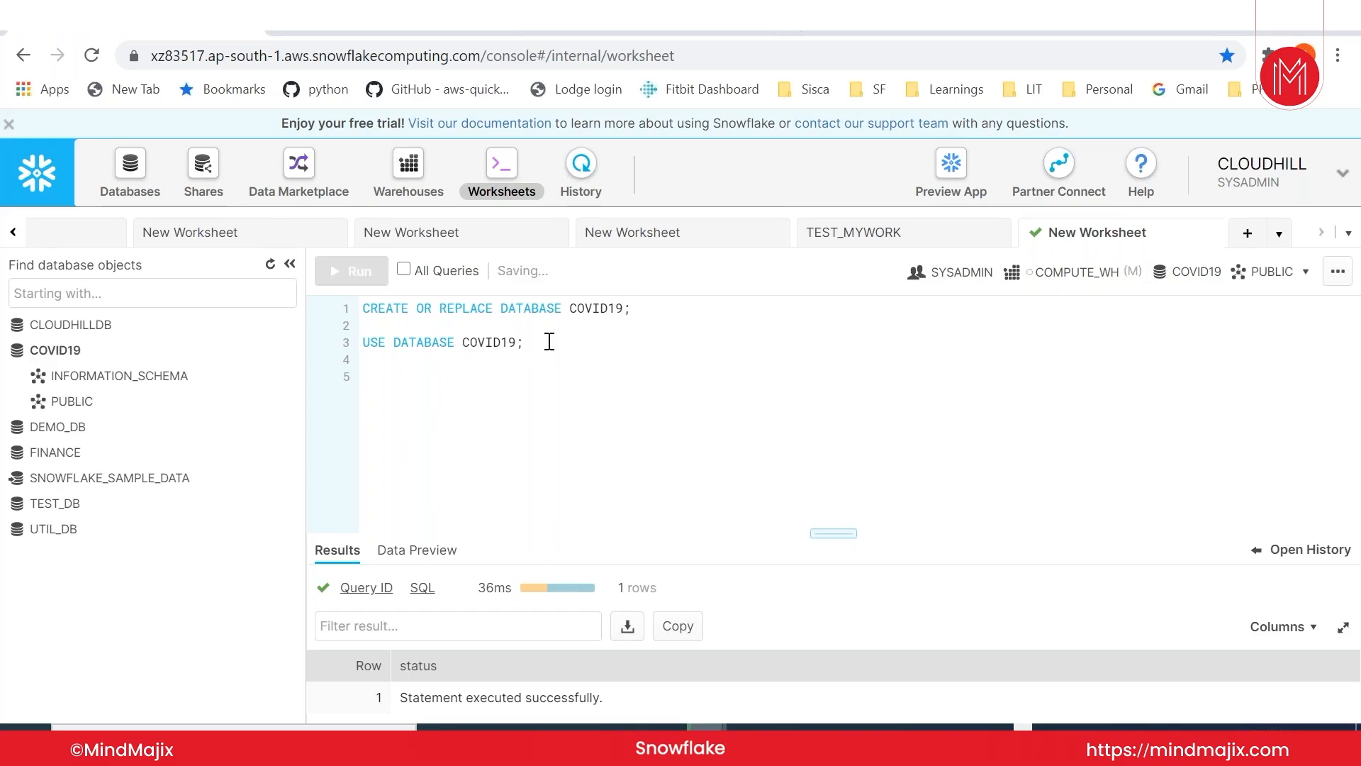
pyautogui.write('CREATE ')
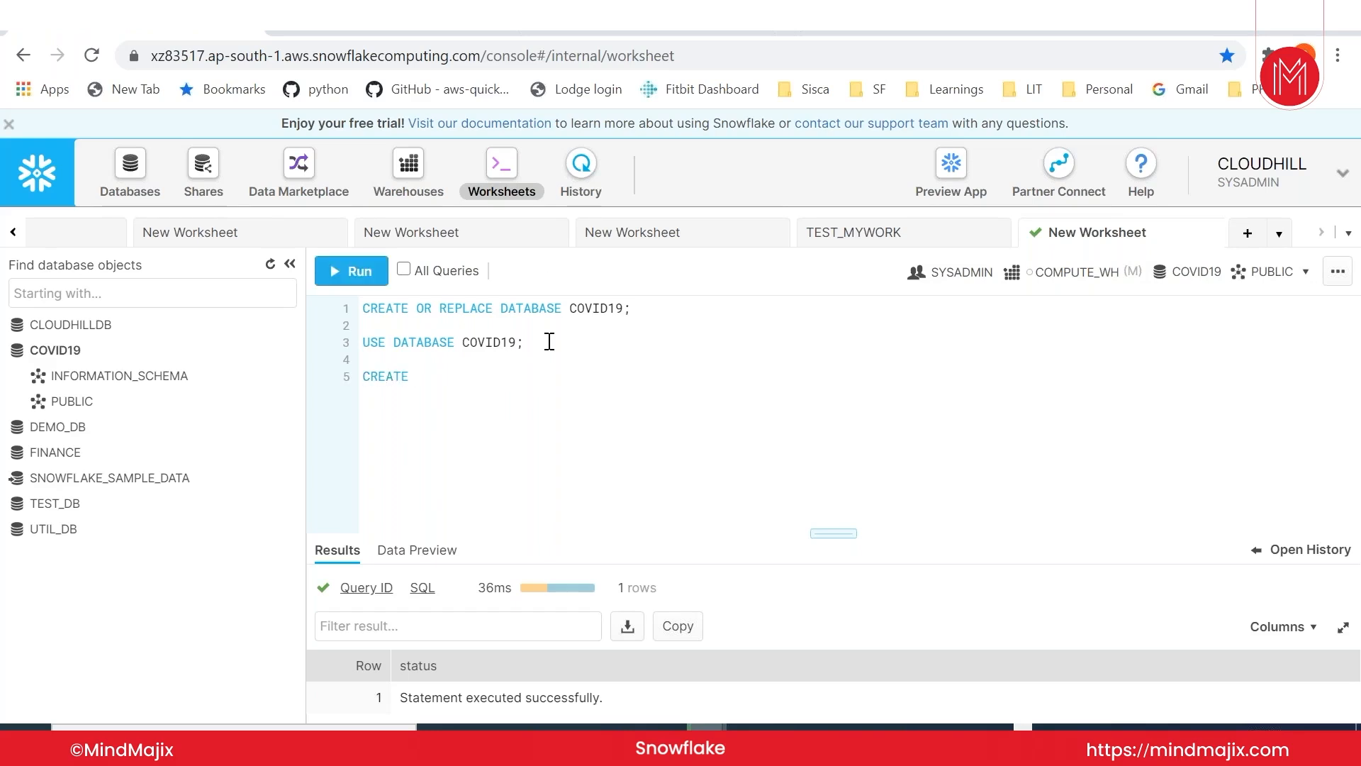
pyautogui.write('SCHEMA')
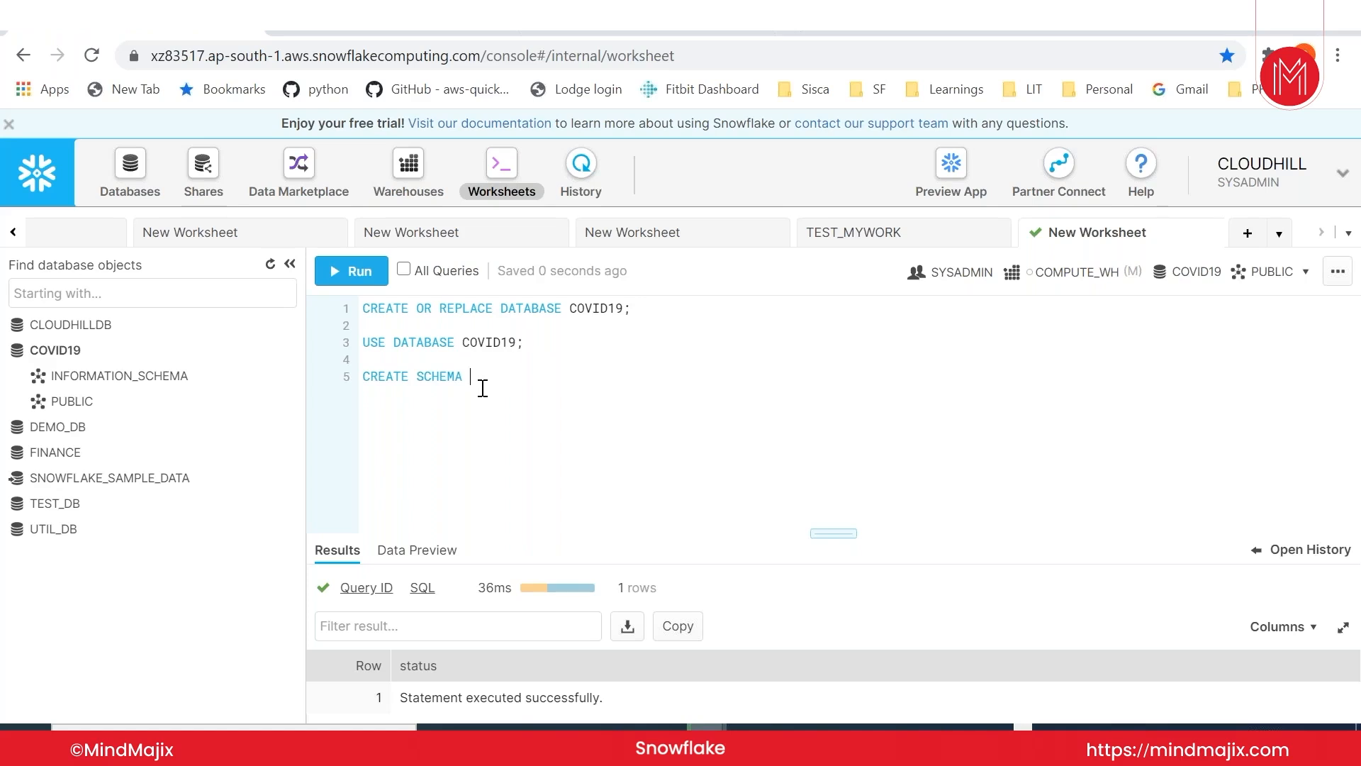
pyautogui.write('COVID19')
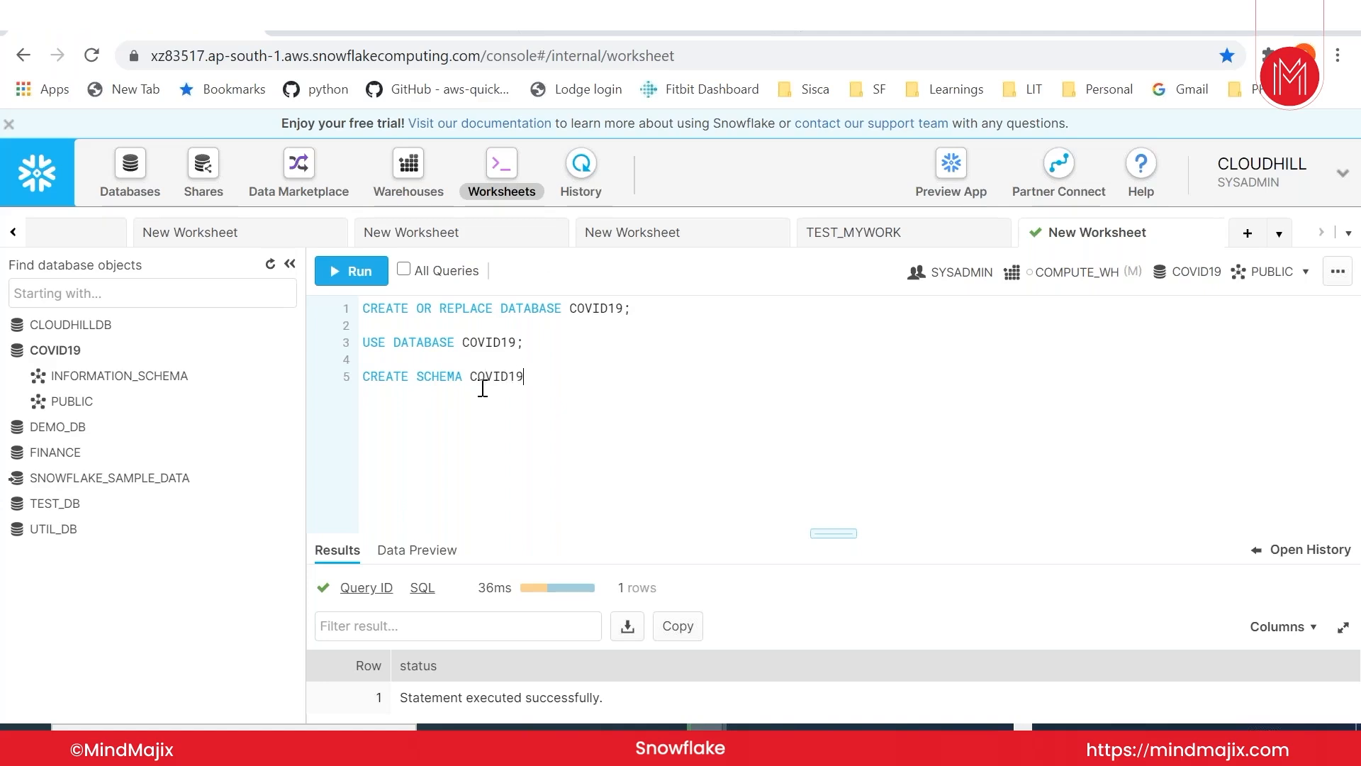
pyautogui.write('_SCHEMA')
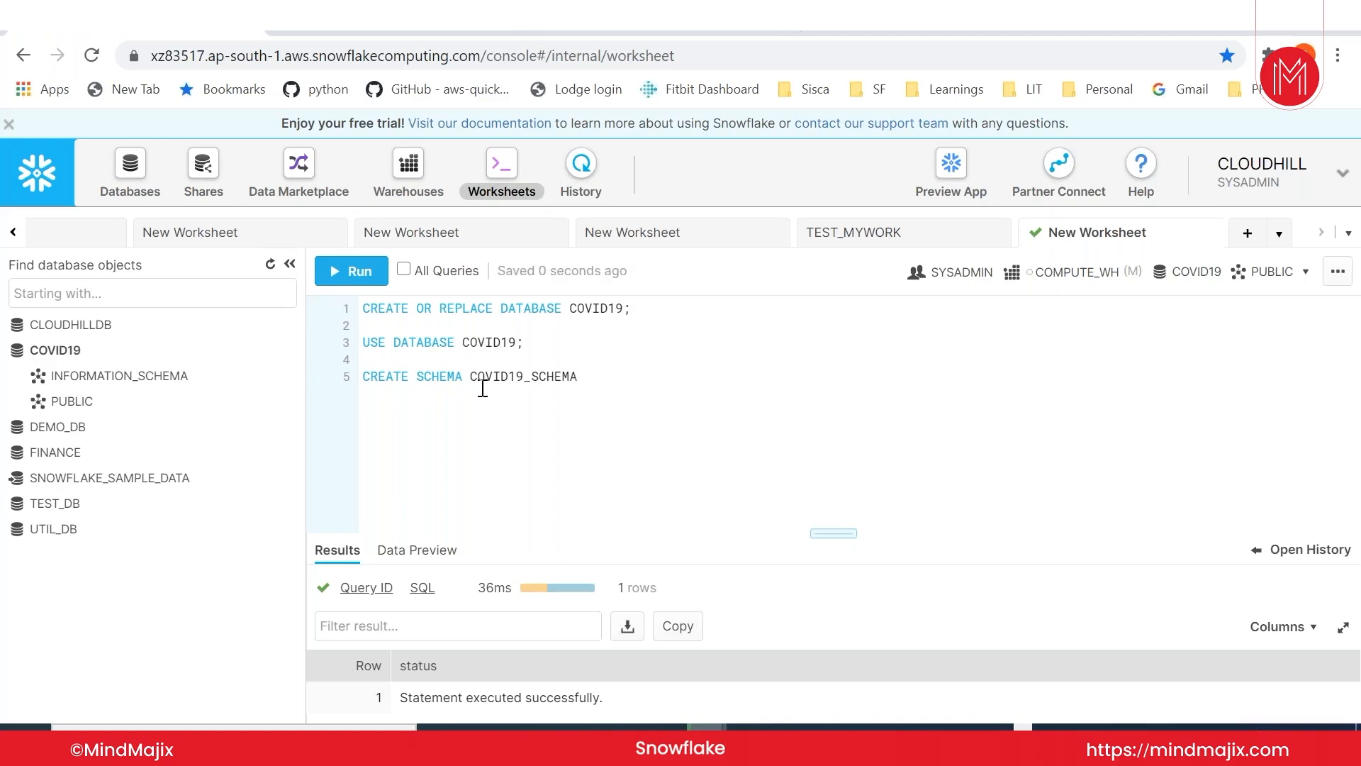
pyautogui.write(';')
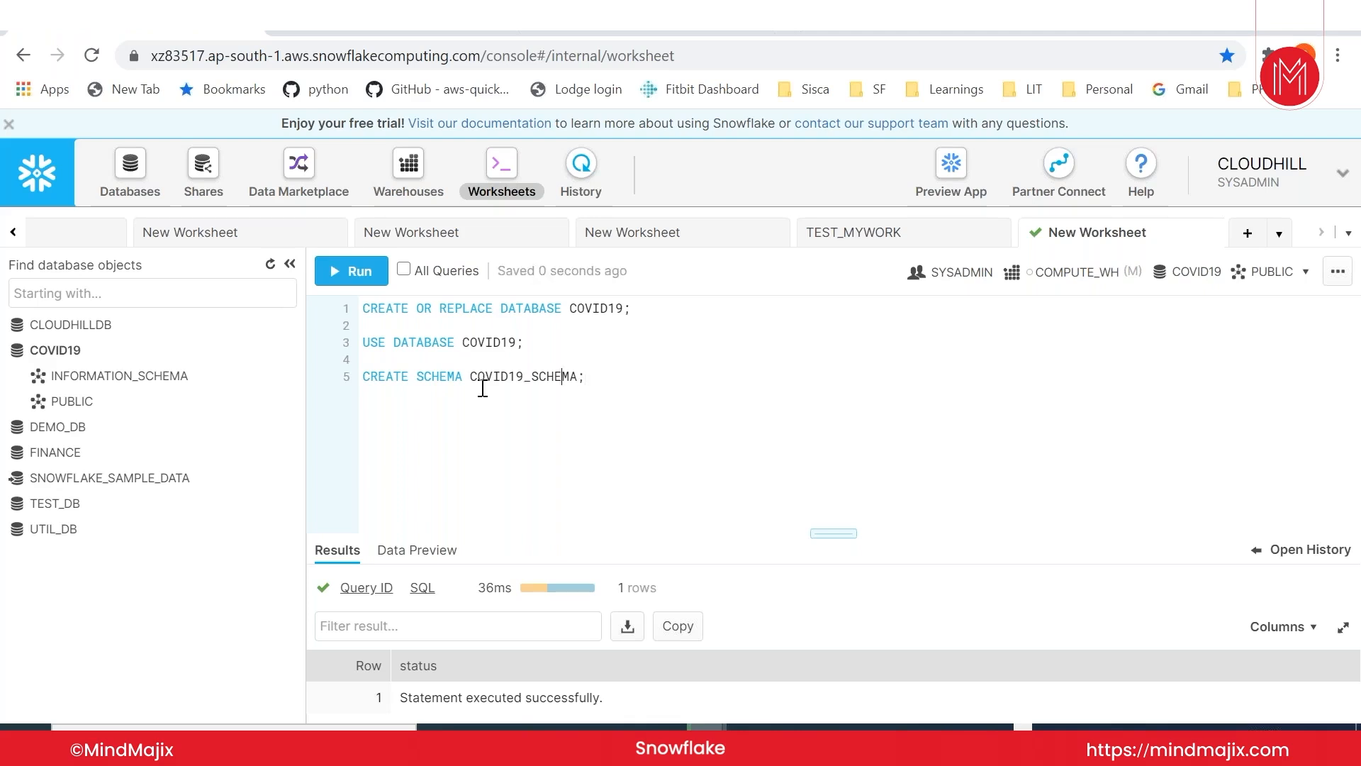
pyautogui.write('OR REPLACE')
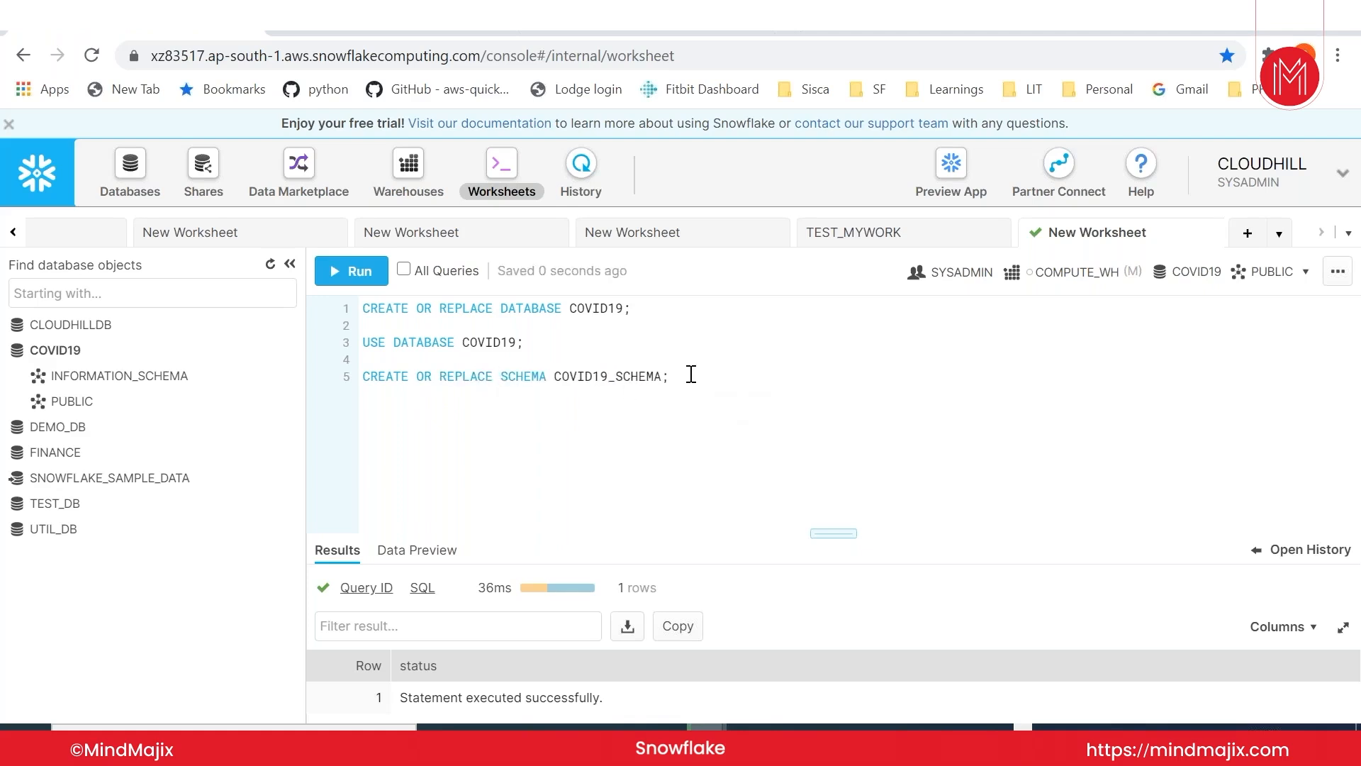
pyautogui.hotkey('ctrl', 'Return')
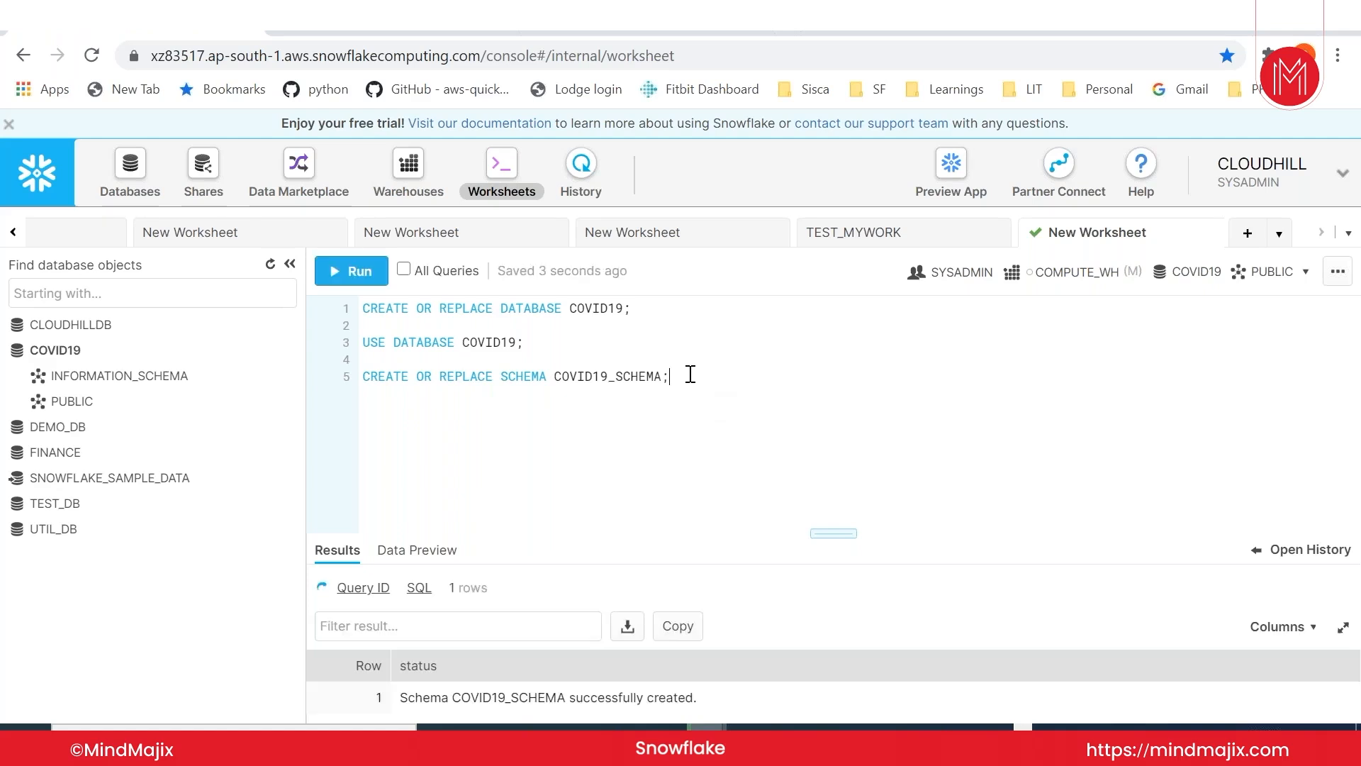
# Step: Refresh the object list and expand COVID19_SCHEMA, and add two new lines below the schema statement in the worksheet
pyautogui.click(271, 265)
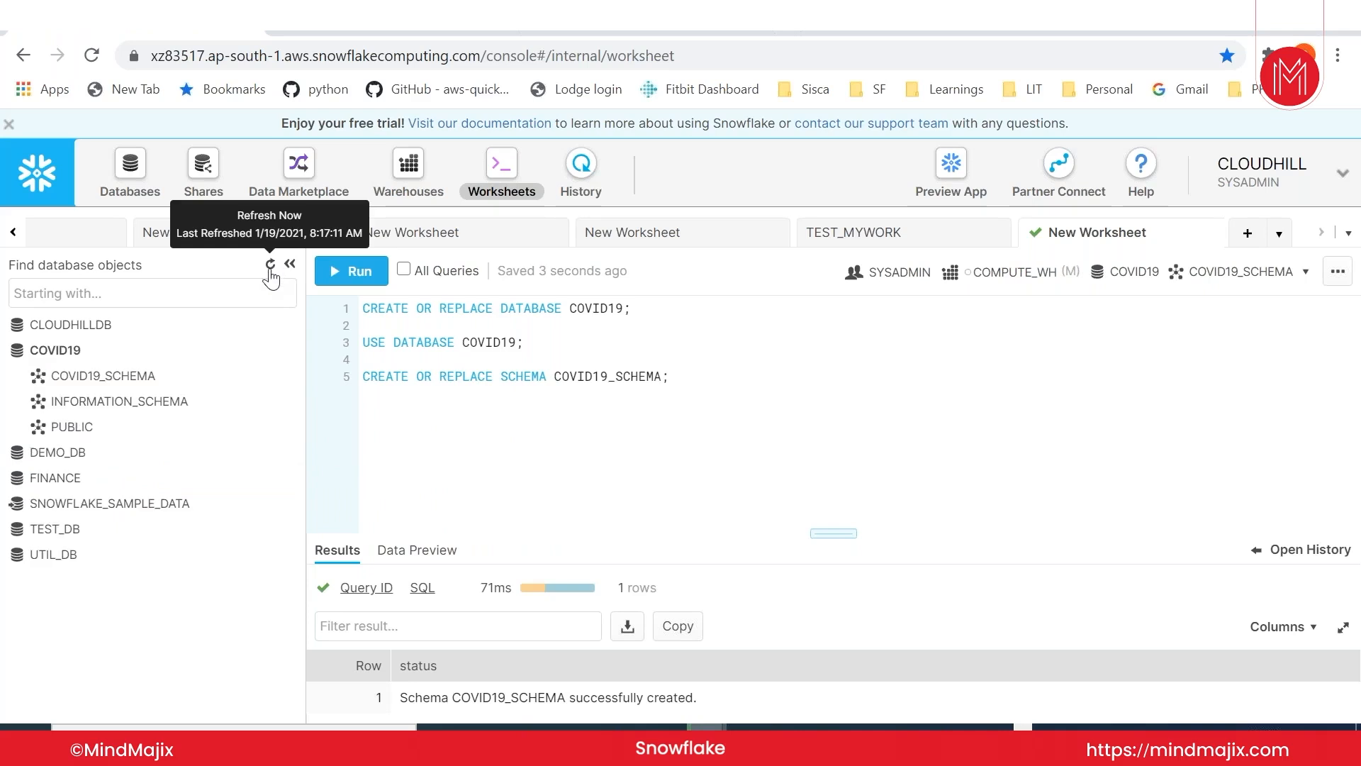
pyautogui.click(145, 386)
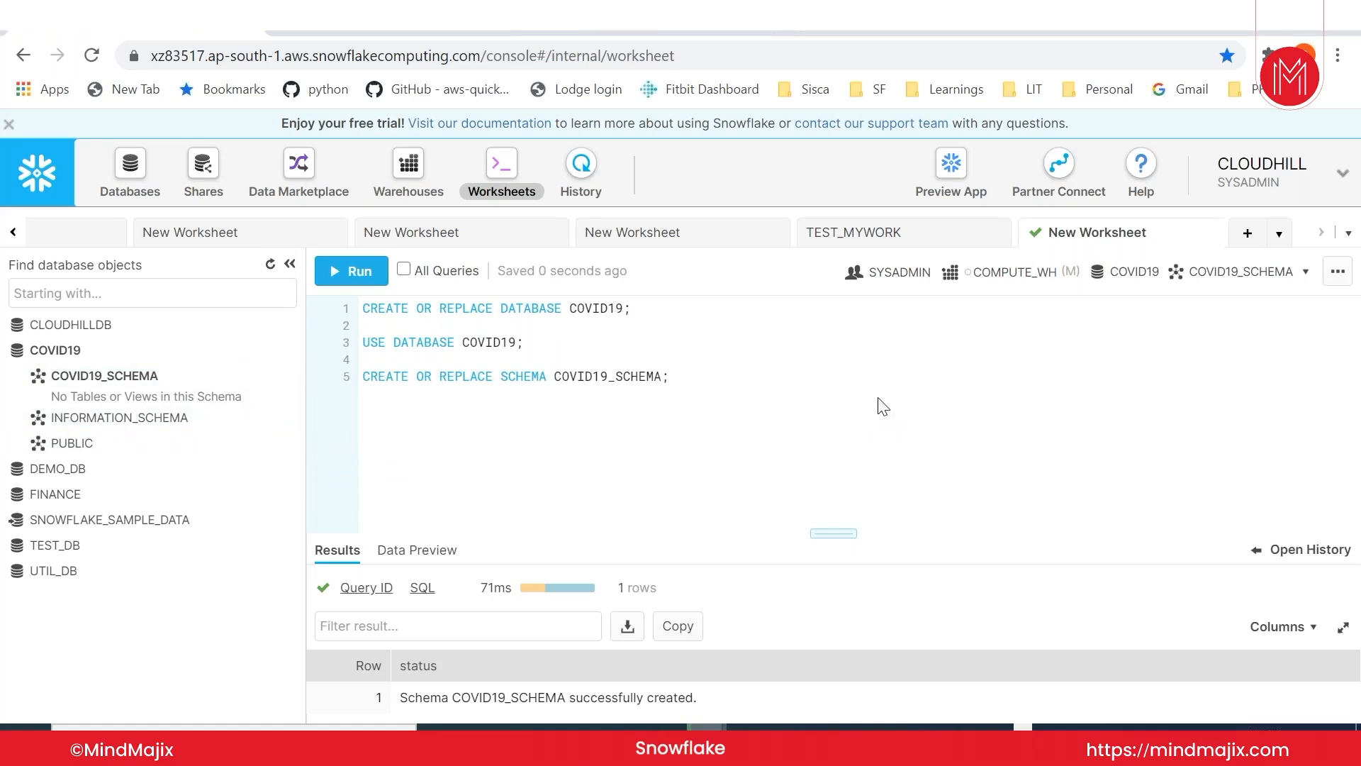
pyautogui.click(697, 378)
pyautogui.press('Return')
pyautogui.press('Return')
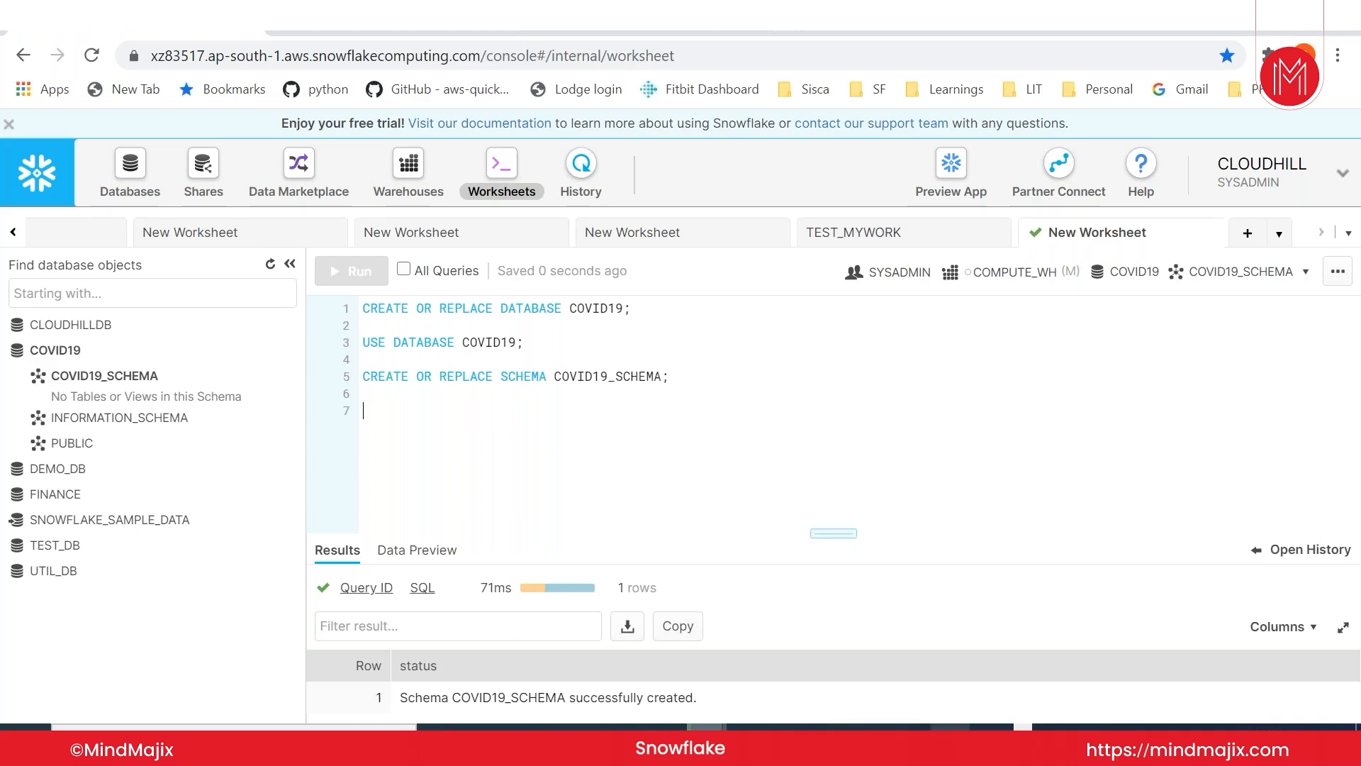
pyautogui.moveTo(950, 746)
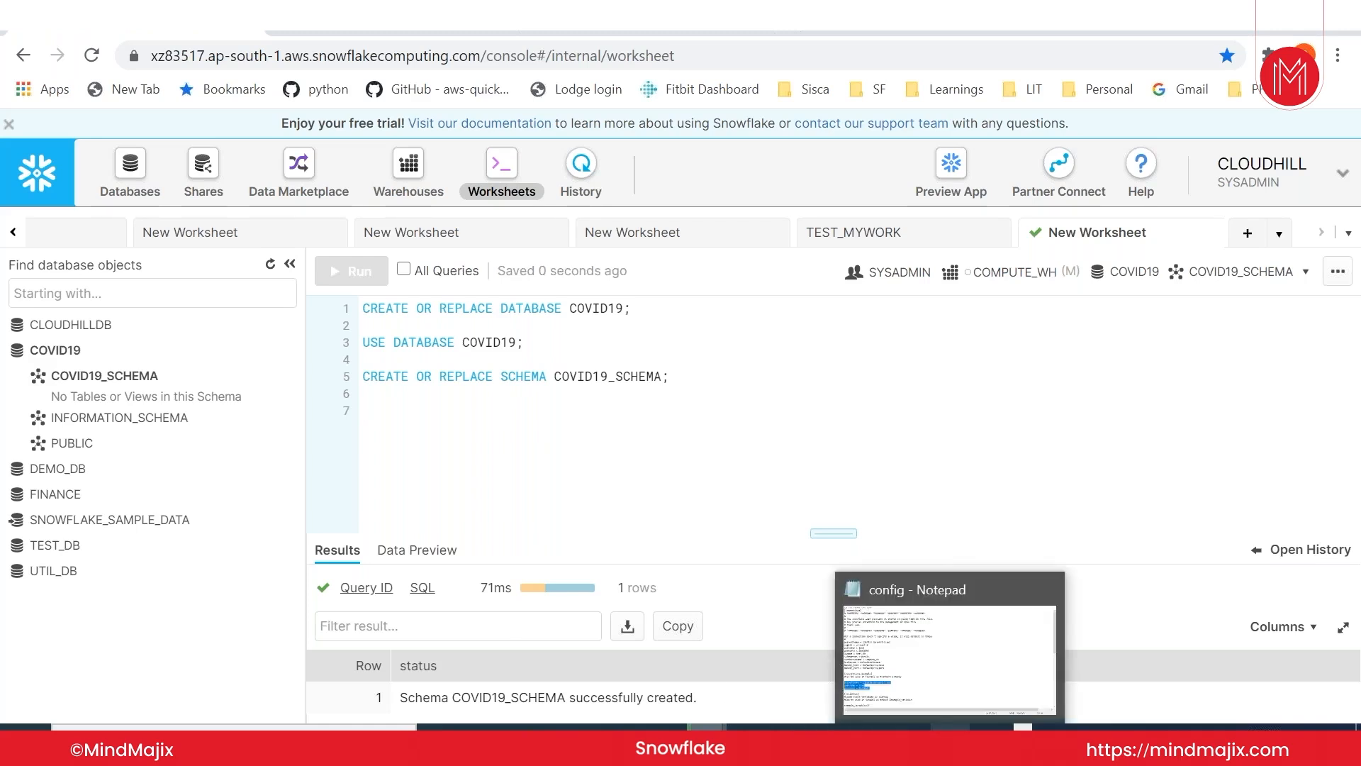
pyautogui.click(964, 677)
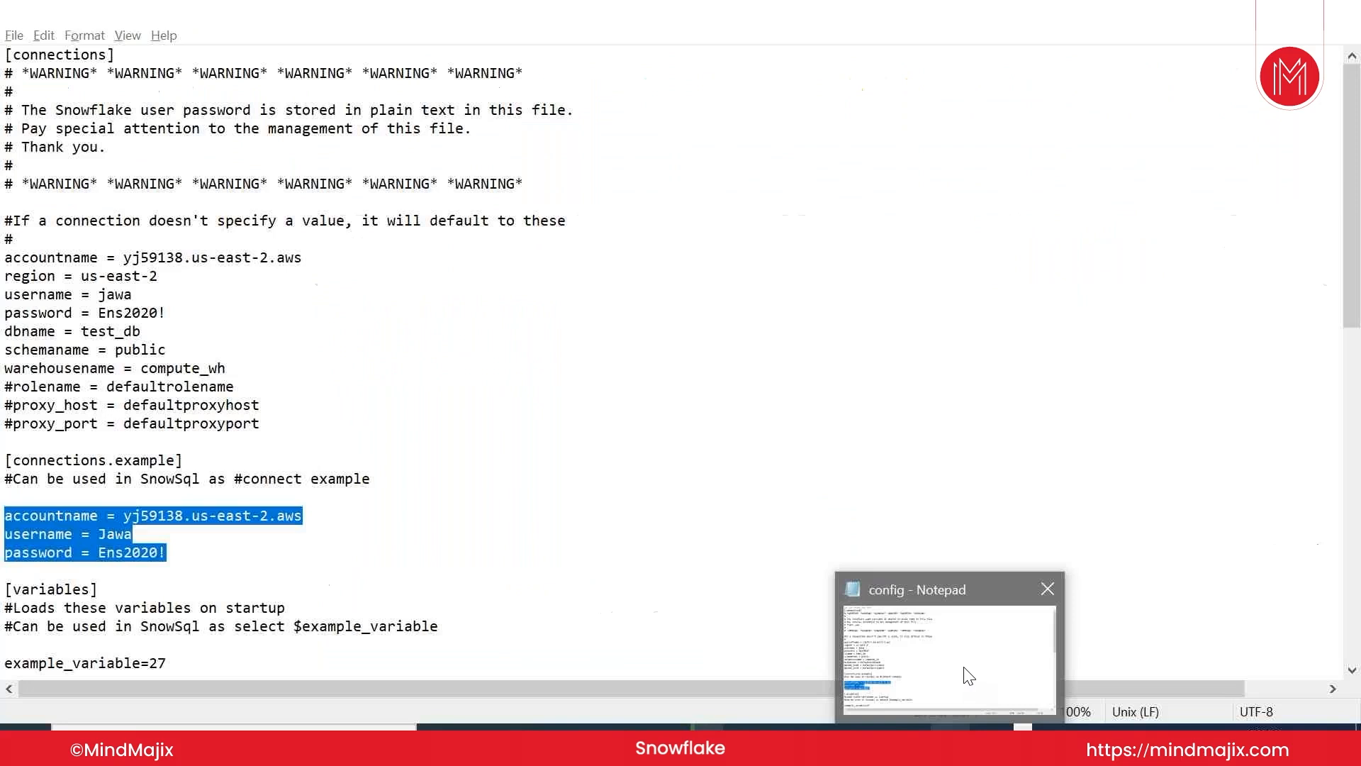
pyautogui.click(955, 730)
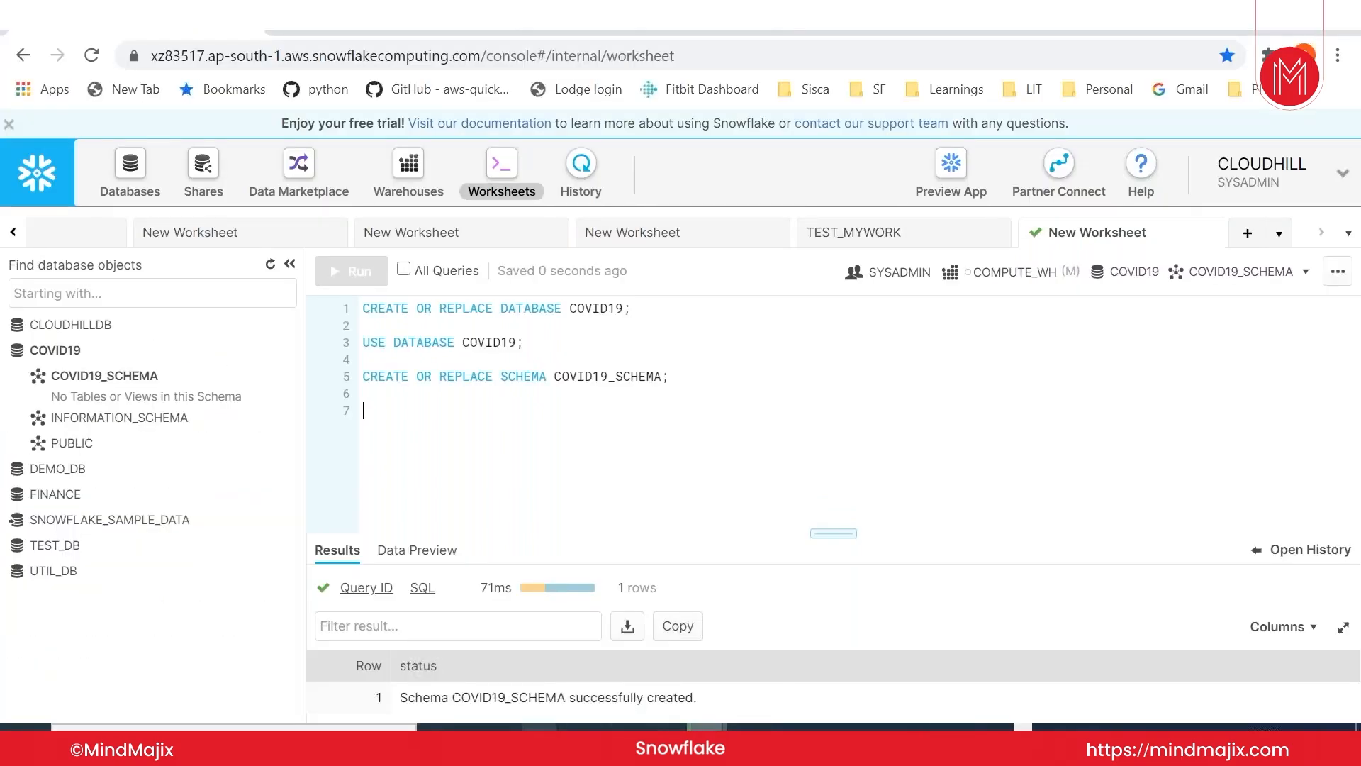
# Step: Switch to File Explorer and open the Covid 19 -DDL's text file from the SF > Testfiles folder in Notepad++
pyautogui.moveTo(539, 726)
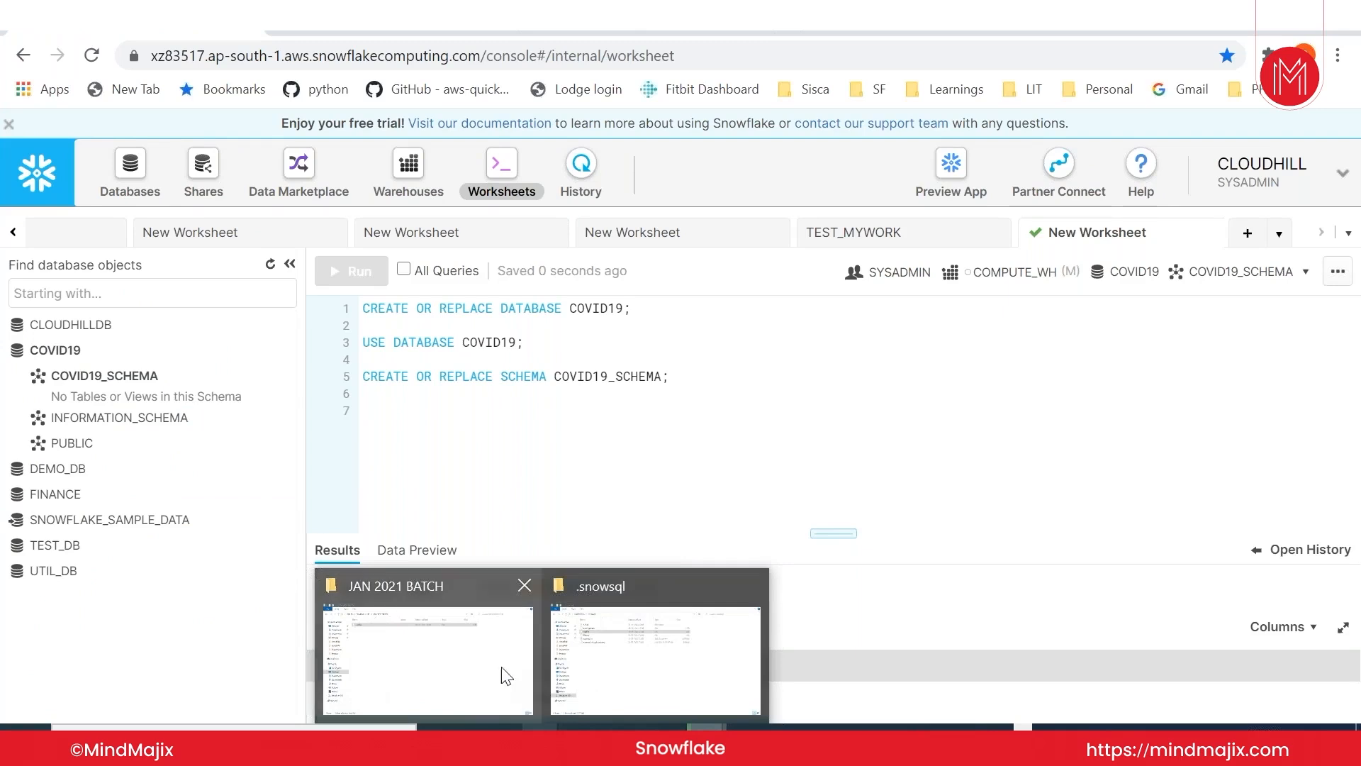
pyautogui.click(486, 681)
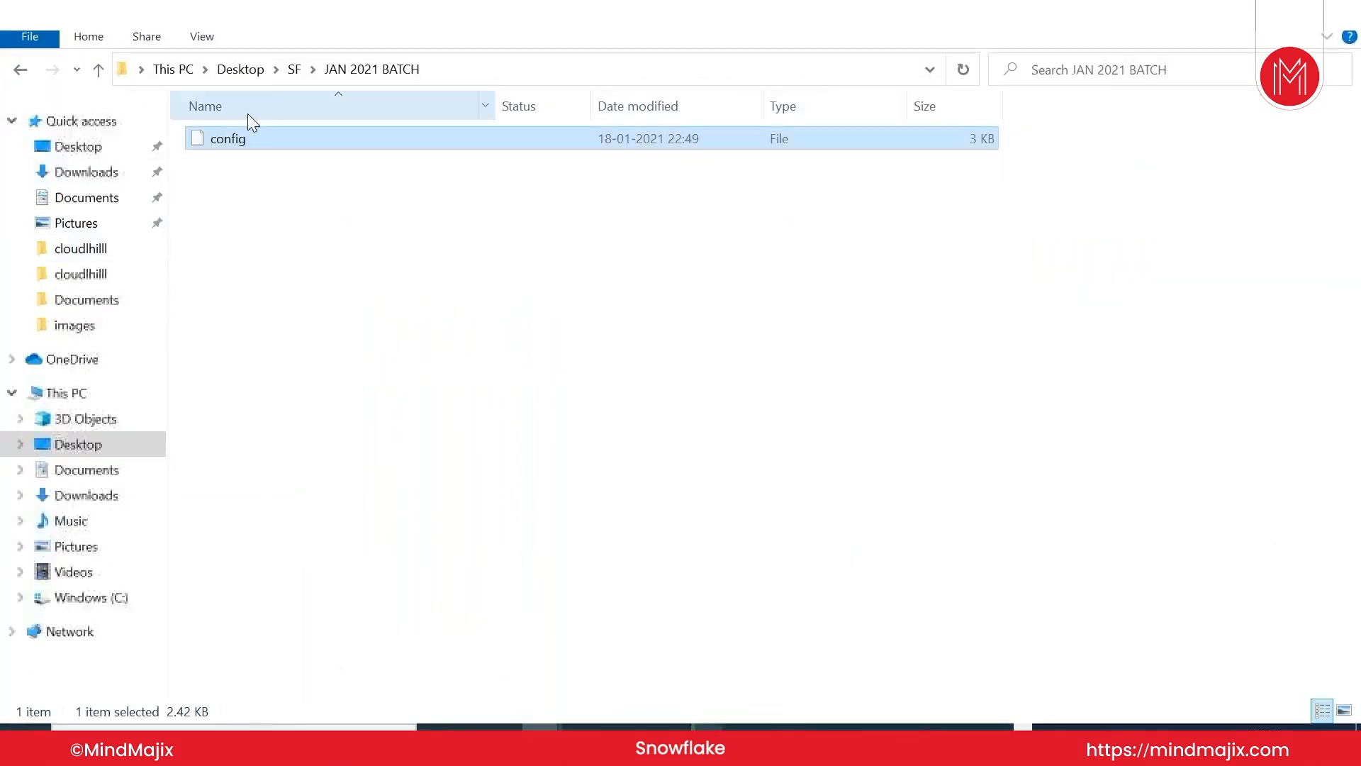
pyautogui.click(297, 73)
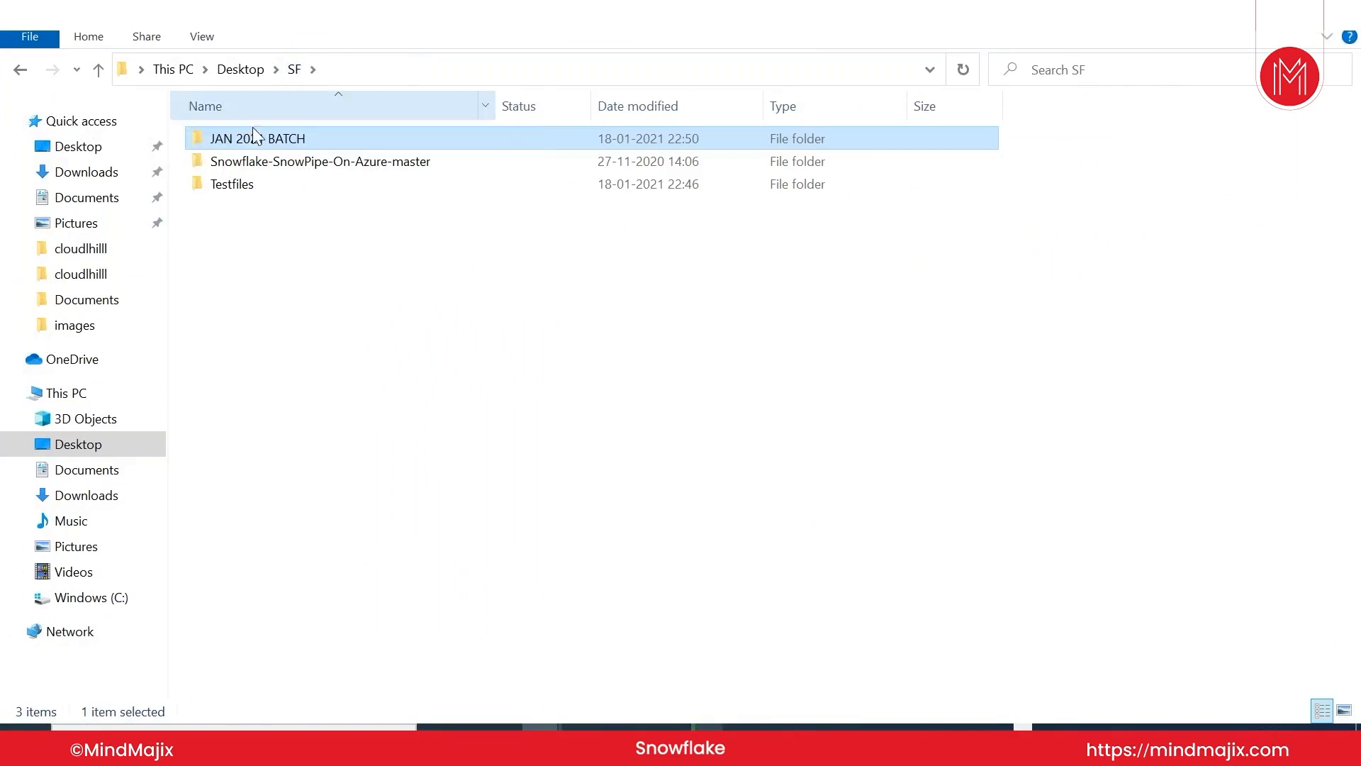
pyautogui.doubleClick(233, 185)
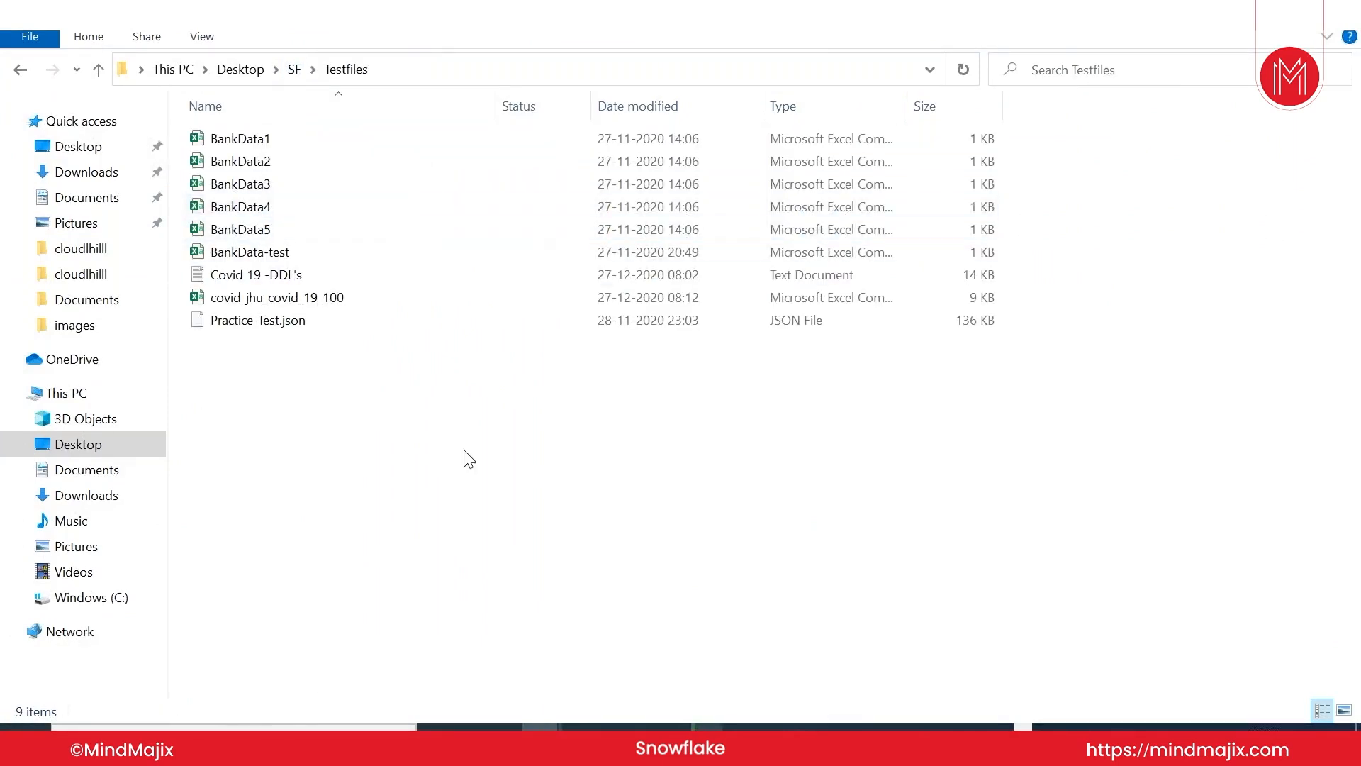
pyautogui.click(256, 281)
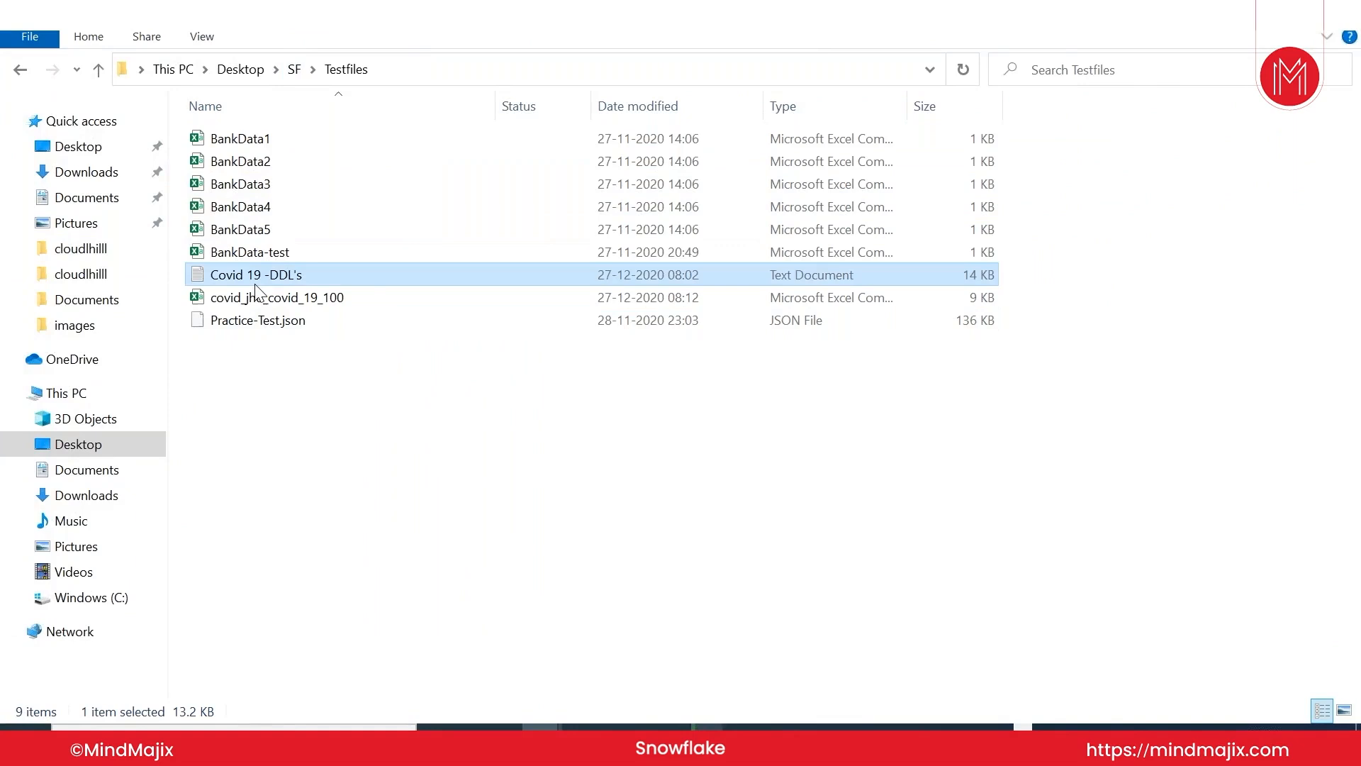
pyautogui.rightClick(254, 282)
pyautogui.click(383, 329)
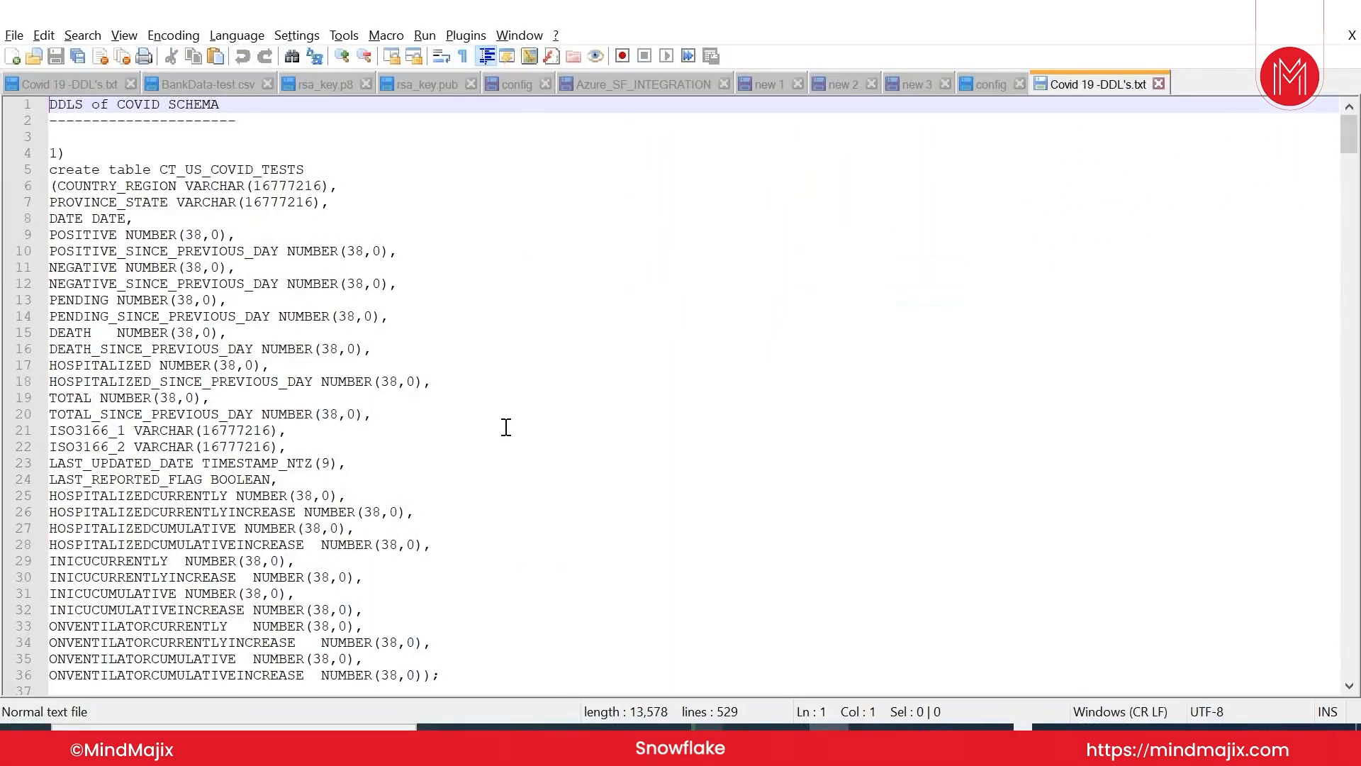
# Step: Find the create table JHU_COVID_19 statement in the DDL file and copy it in full
pyautogui.scroll(-14, 507, 425)
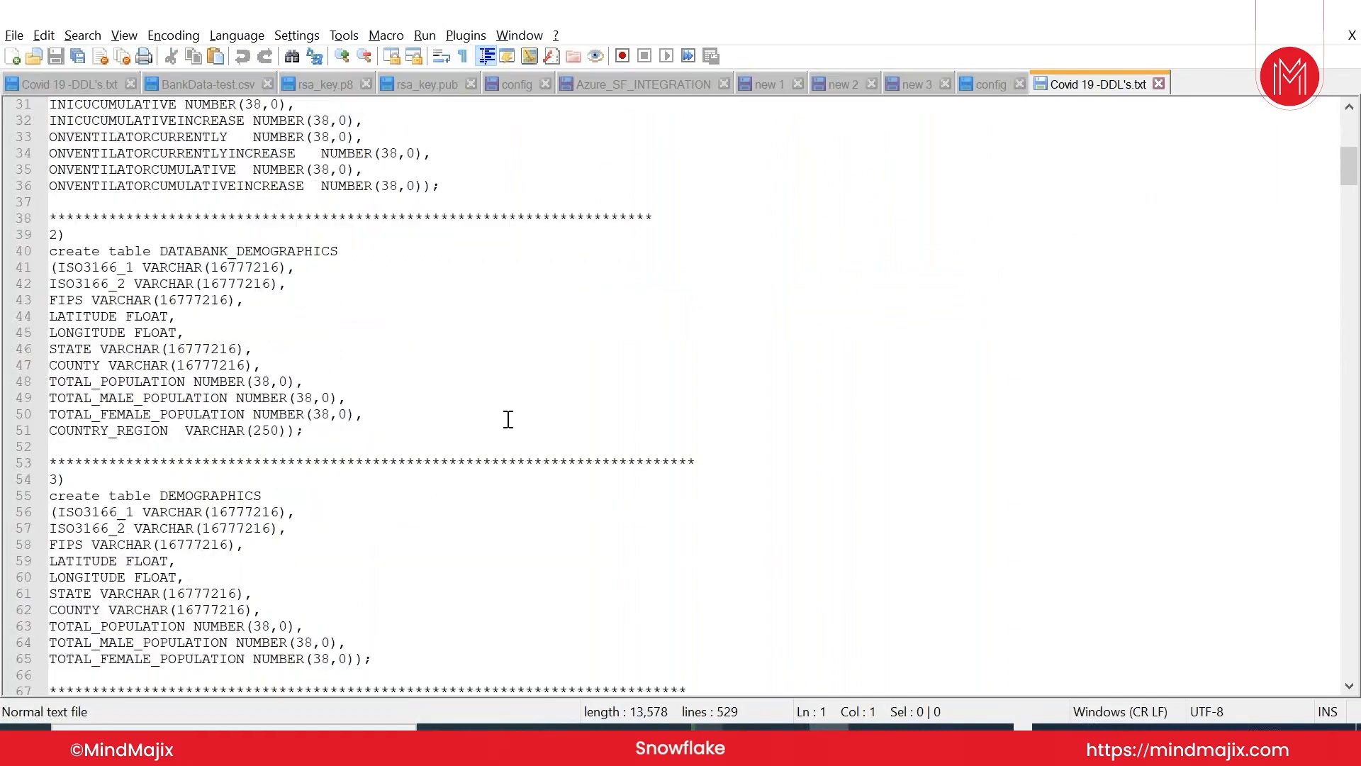
pyautogui.scroll(-4, 508, 419)
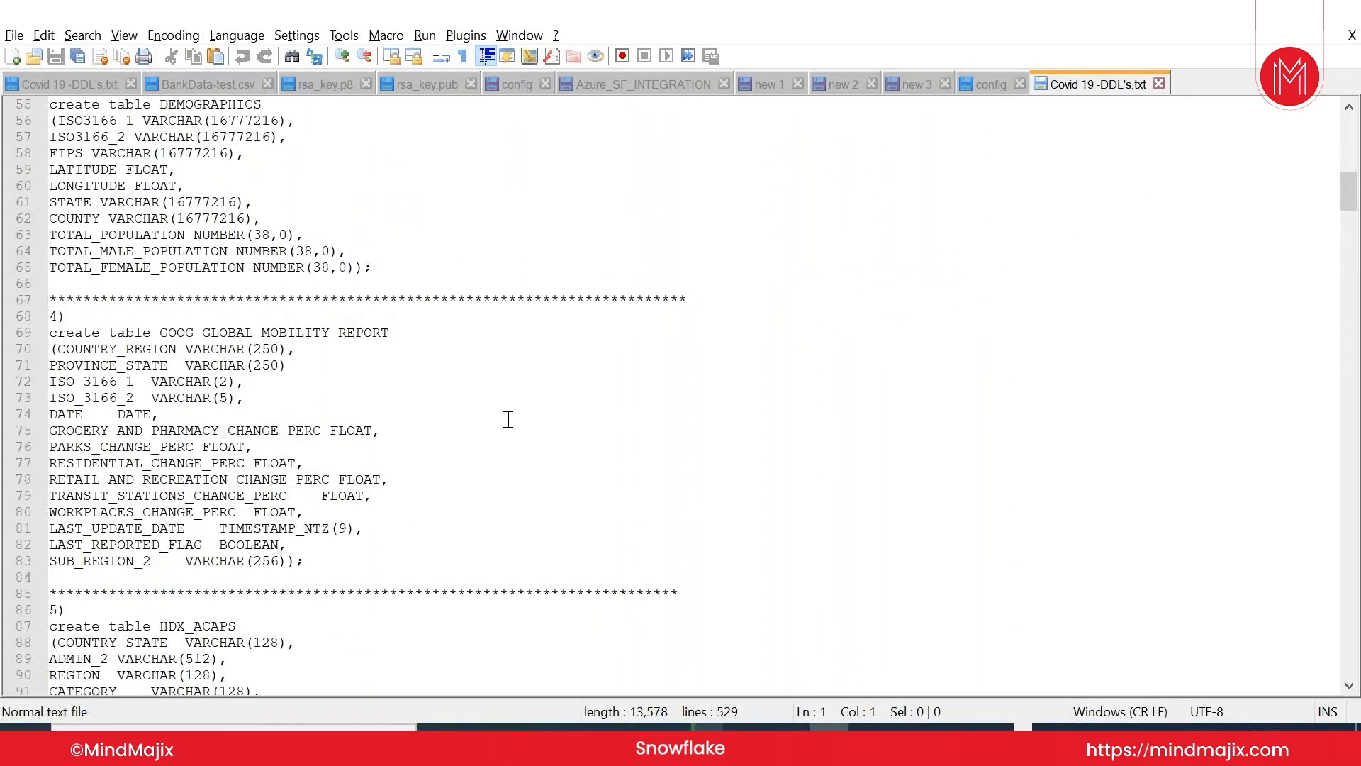
pyautogui.scroll(-20, 508, 419)
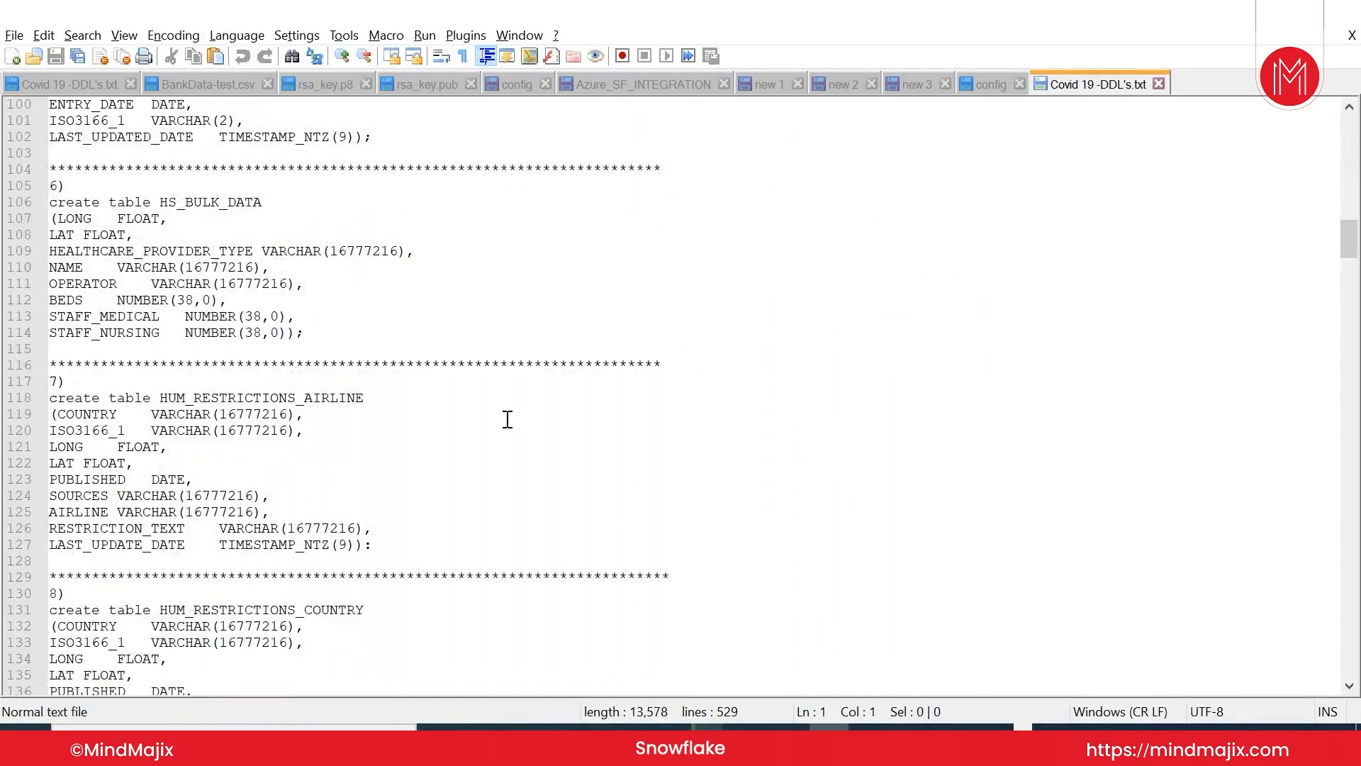
pyautogui.scroll(-12, 507, 419)
pyautogui.scroll(5, 509, 417)
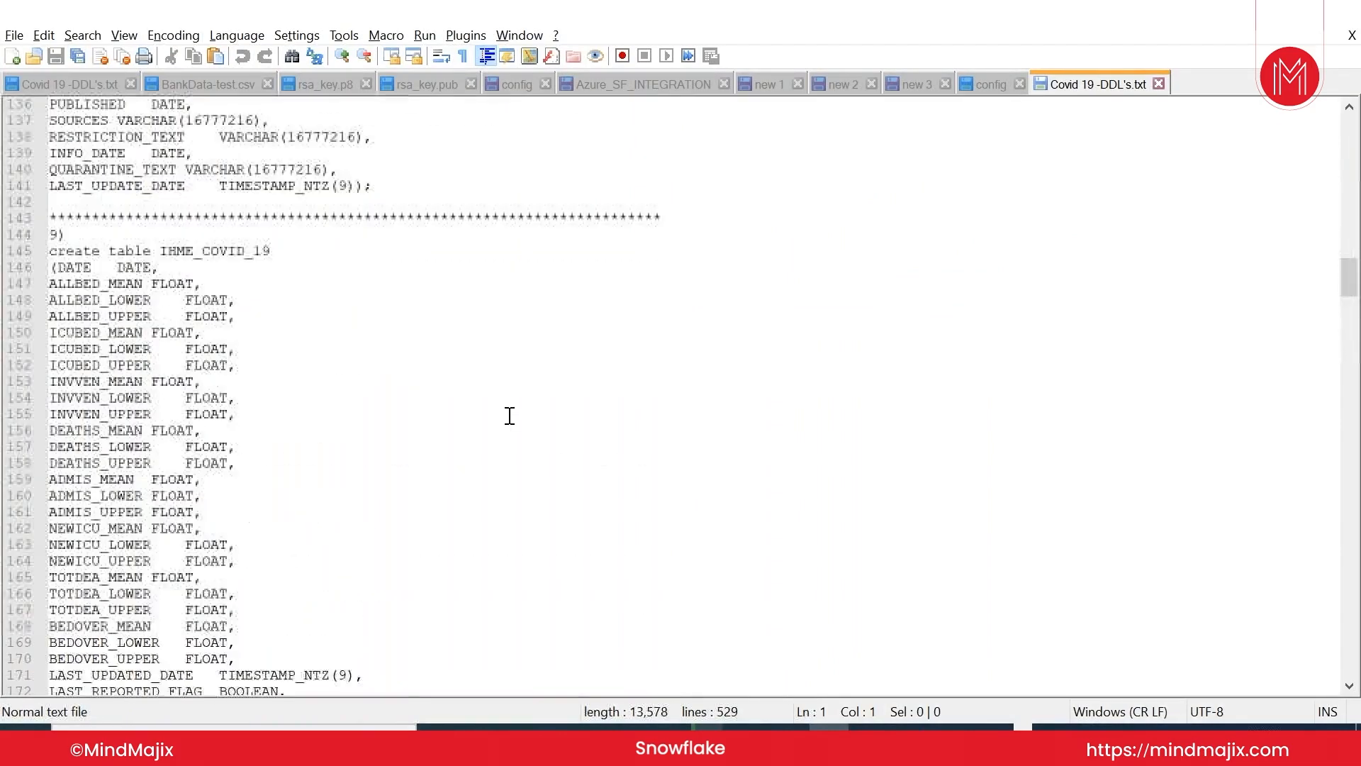
pyautogui.scroll(-14, 510, 416)
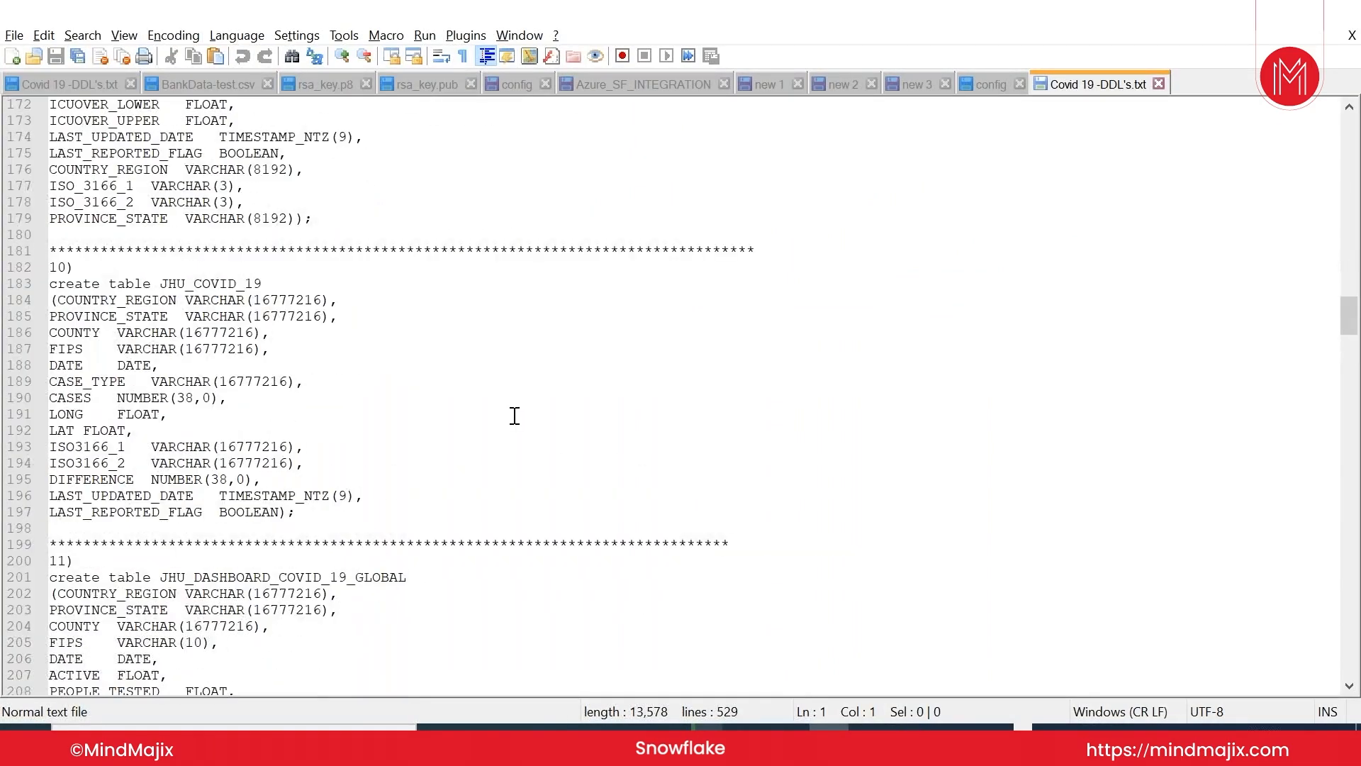
pyautogui.scroll(-20, 331, 463)
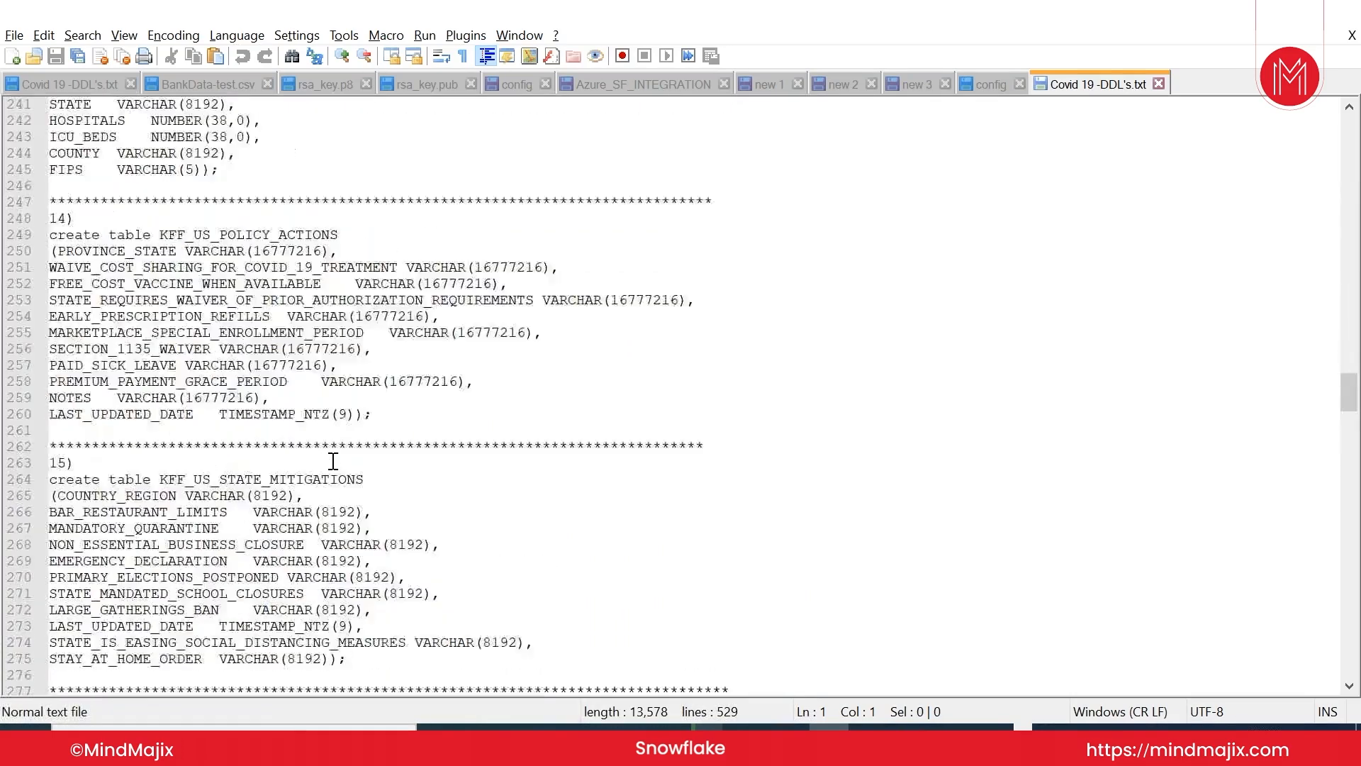
pyautogui.scroll(20, 334, 462)
pyautogui.moveTo(303, 558); pyautogui.dragTo(50, 333)
pyautogui.hotkey('ctrl', 'c')
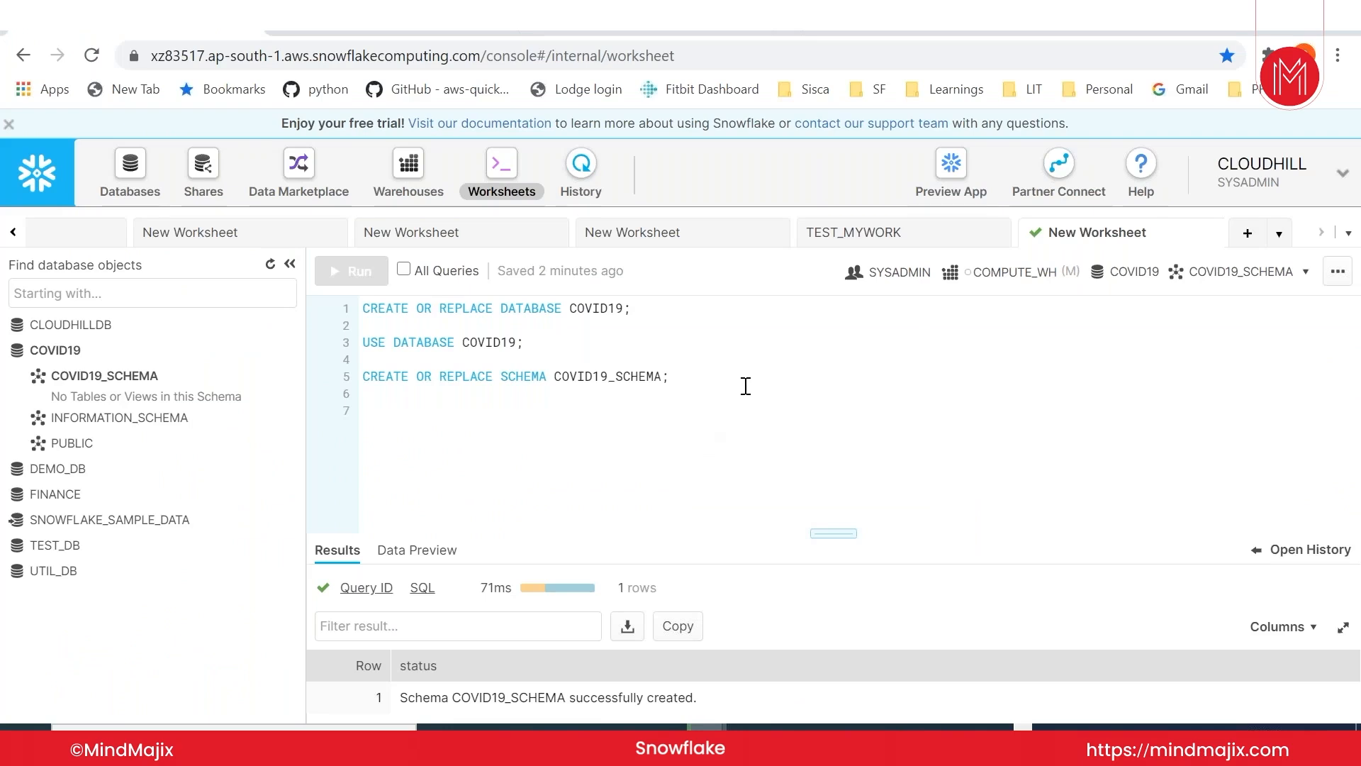
# Step: Paste the create table JHU_COVID_19 statement below the schema statement in the Snowflake worksheet and run it
pyautogui.press('Return')
pyautogui.press('Return')
pyautogui.hotkey('ctrl', 'v')
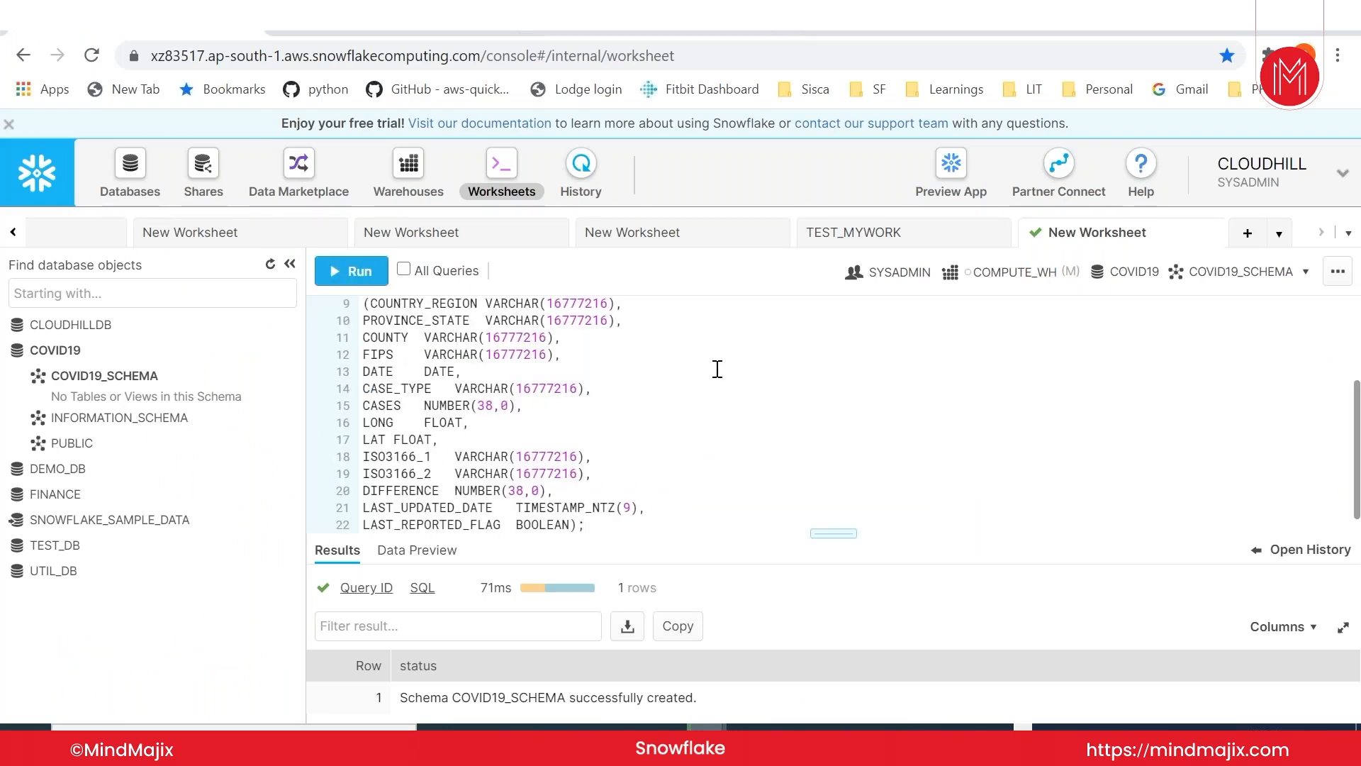
pyautogui.moveTo(834, 533); pyautogui.dragTo(836, 611)
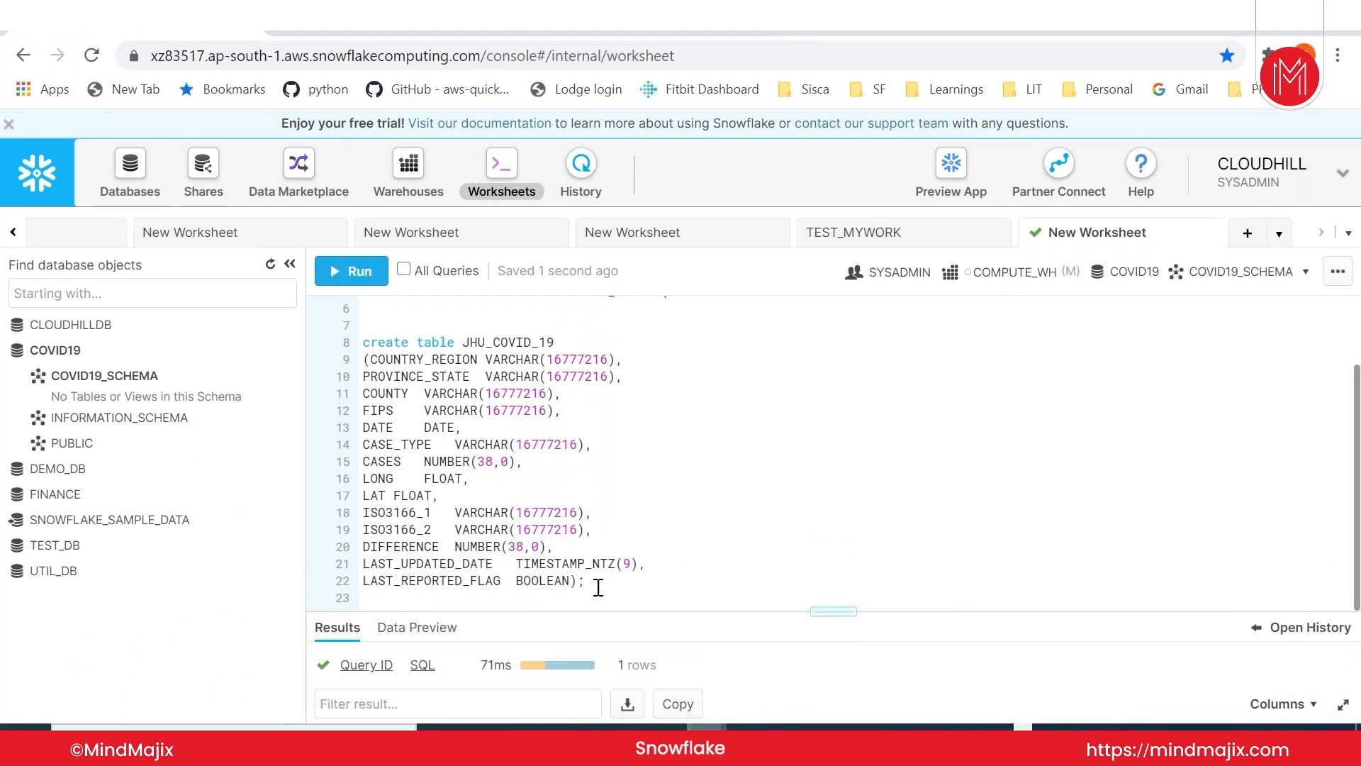
pyautogui.moveTo(593, 587); pyautogui.dragTo(360, 349)
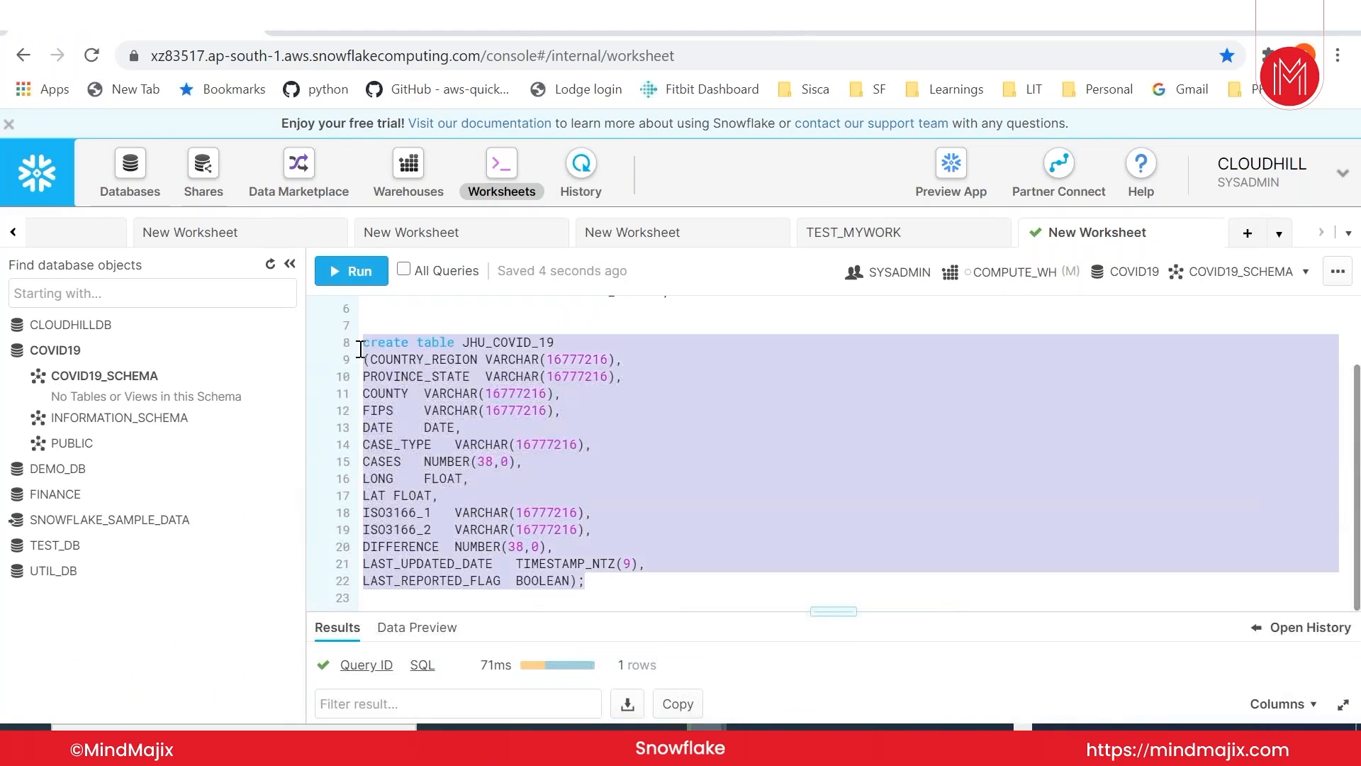
pyautogui.click(354, 272)
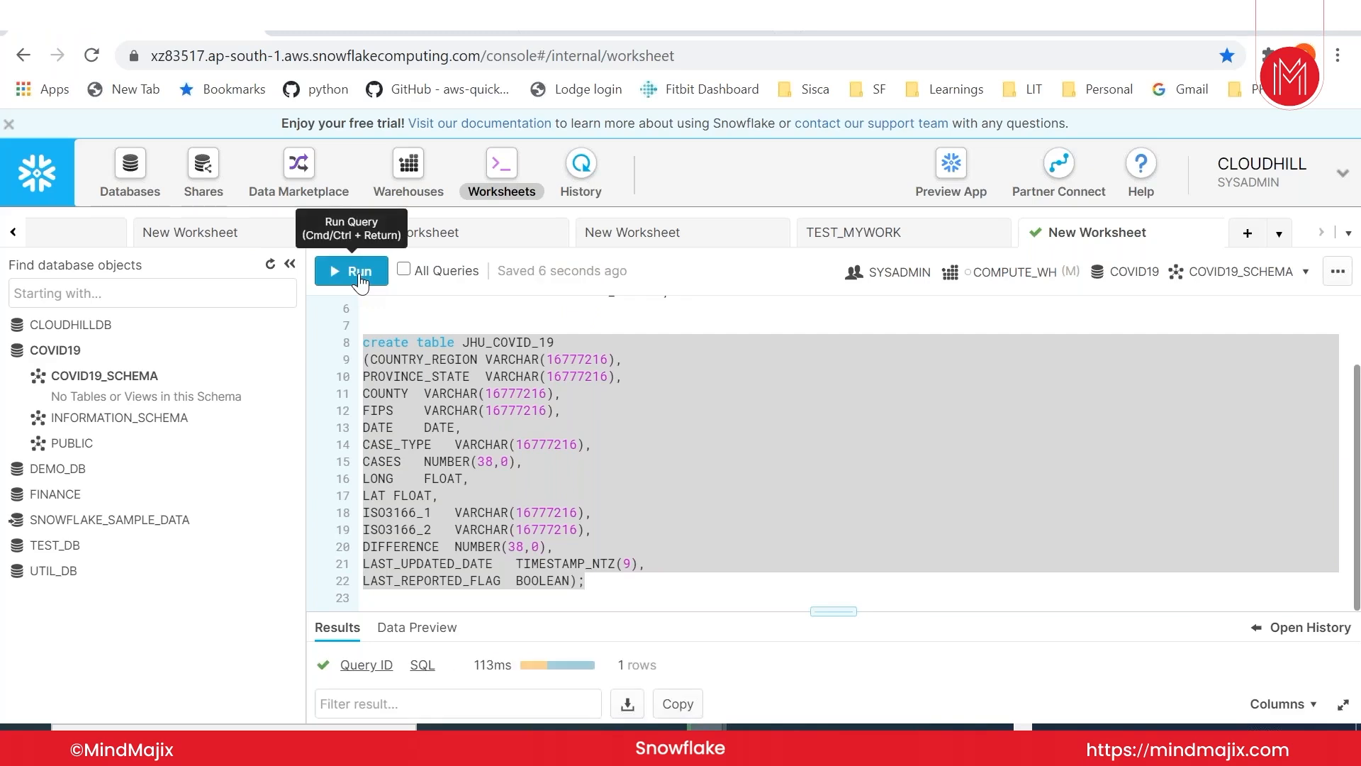
pyautogui.moveTo(832, 611)
pyautogui.mouseDown()
pyautogui.moveTo(834, 562)
pyautogui.moveTo(834, 598)
pyautogui.mouseUp()
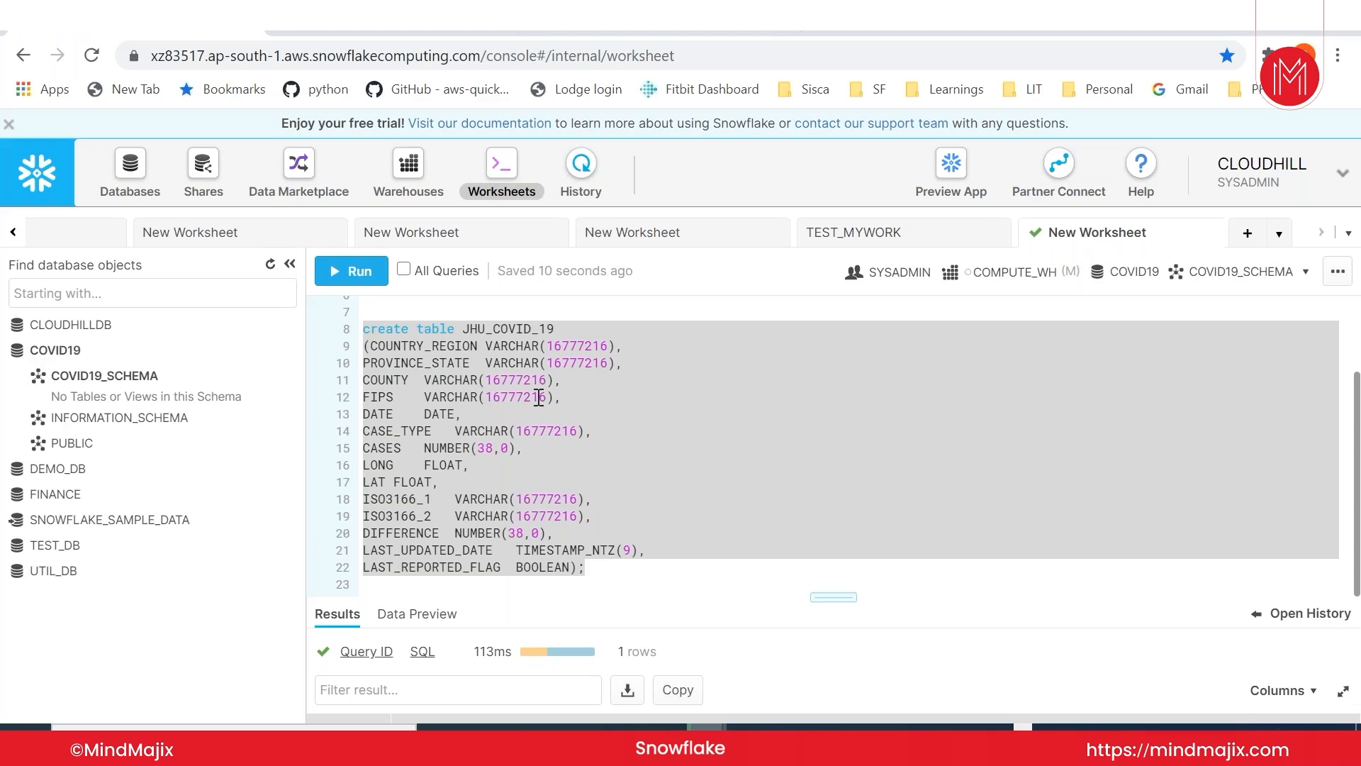
# Step: Open the covid_jhu_covid_19_100 file from the Testfiles folder in Notepad++ and review its header and data rows
pyautogui.moveTo(540, 727)
pyautogui.click(440, 663)
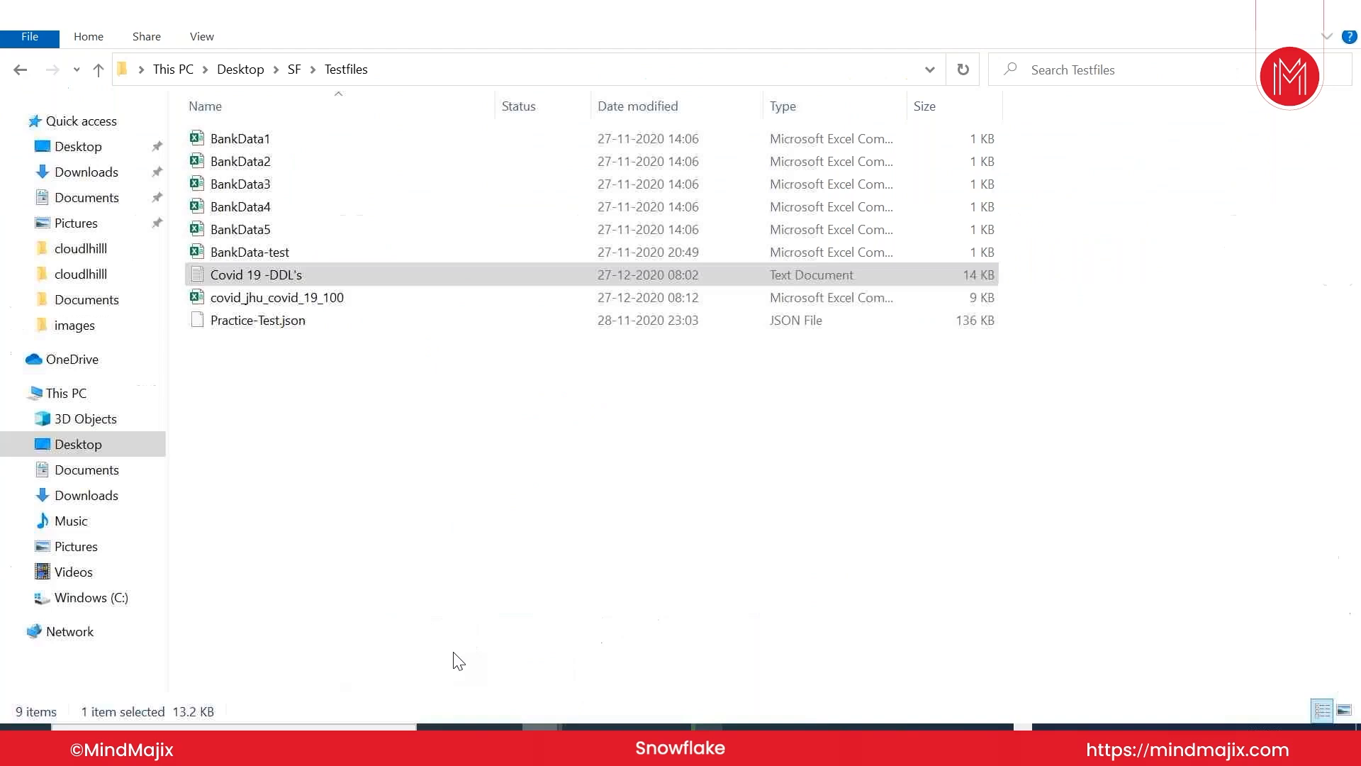
pyautogui.click(287, 299)
pyautogui.rightClick(286, 307)
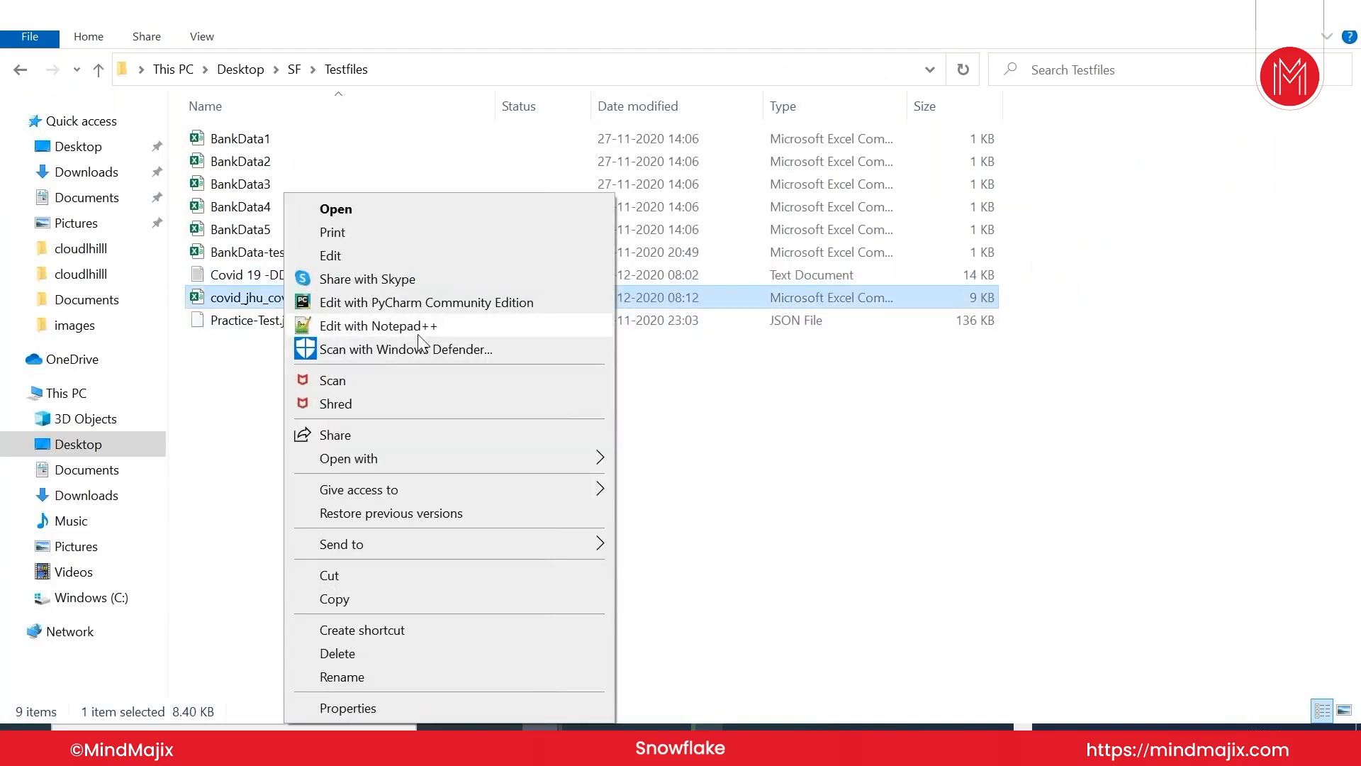
pyautogui.click(418, 333)
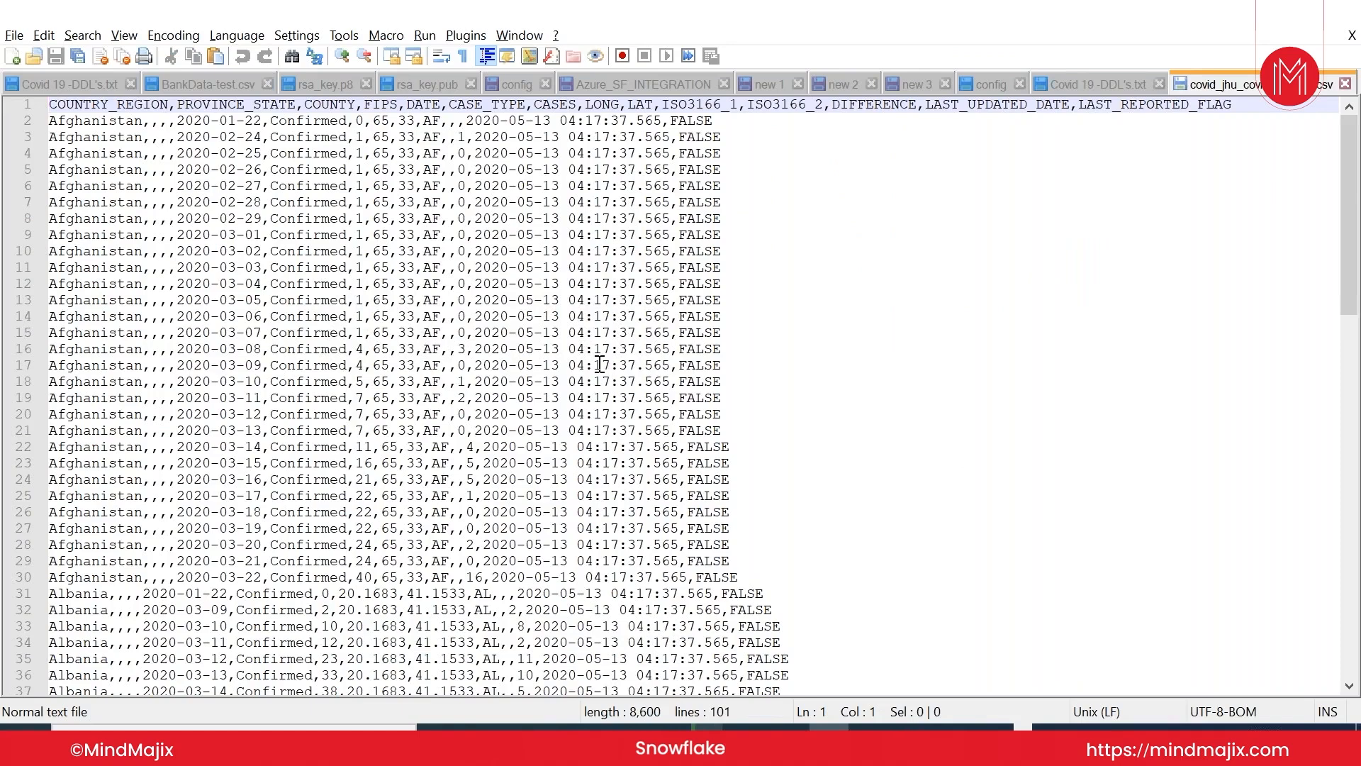
pyautogui.scroll(-9, 601, 367)
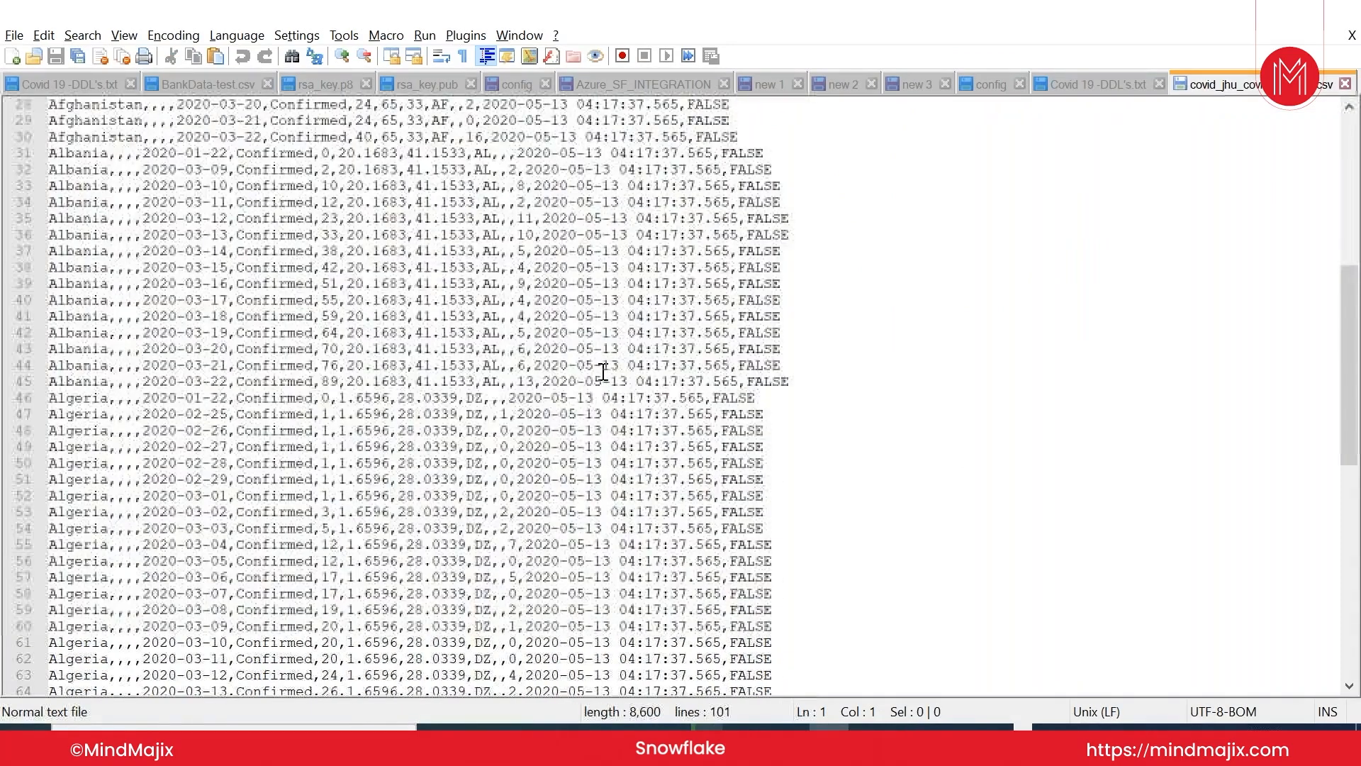
pyautogui.scroll(-8, 602, 371)
pyautogui.scroll(15, 602, 421)
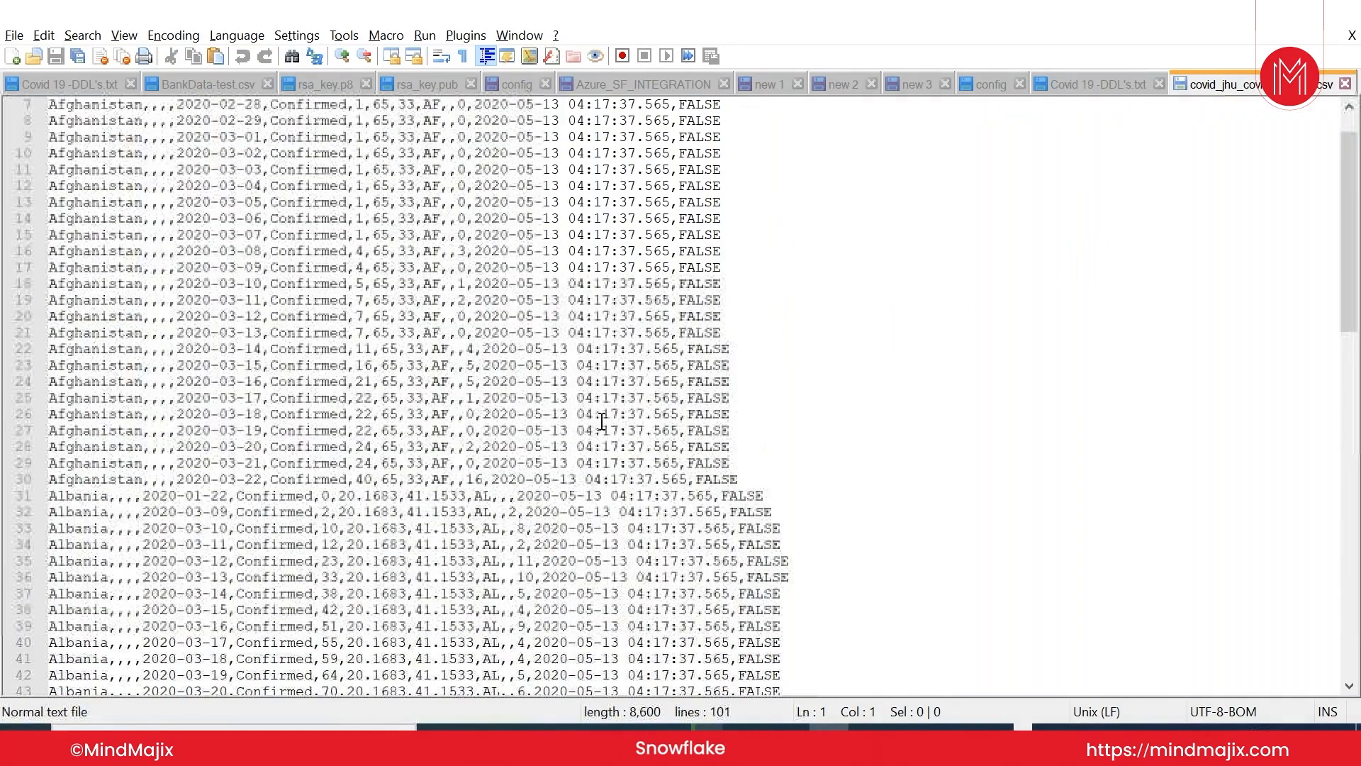
pyautogui.scroll(2, 601, 421)
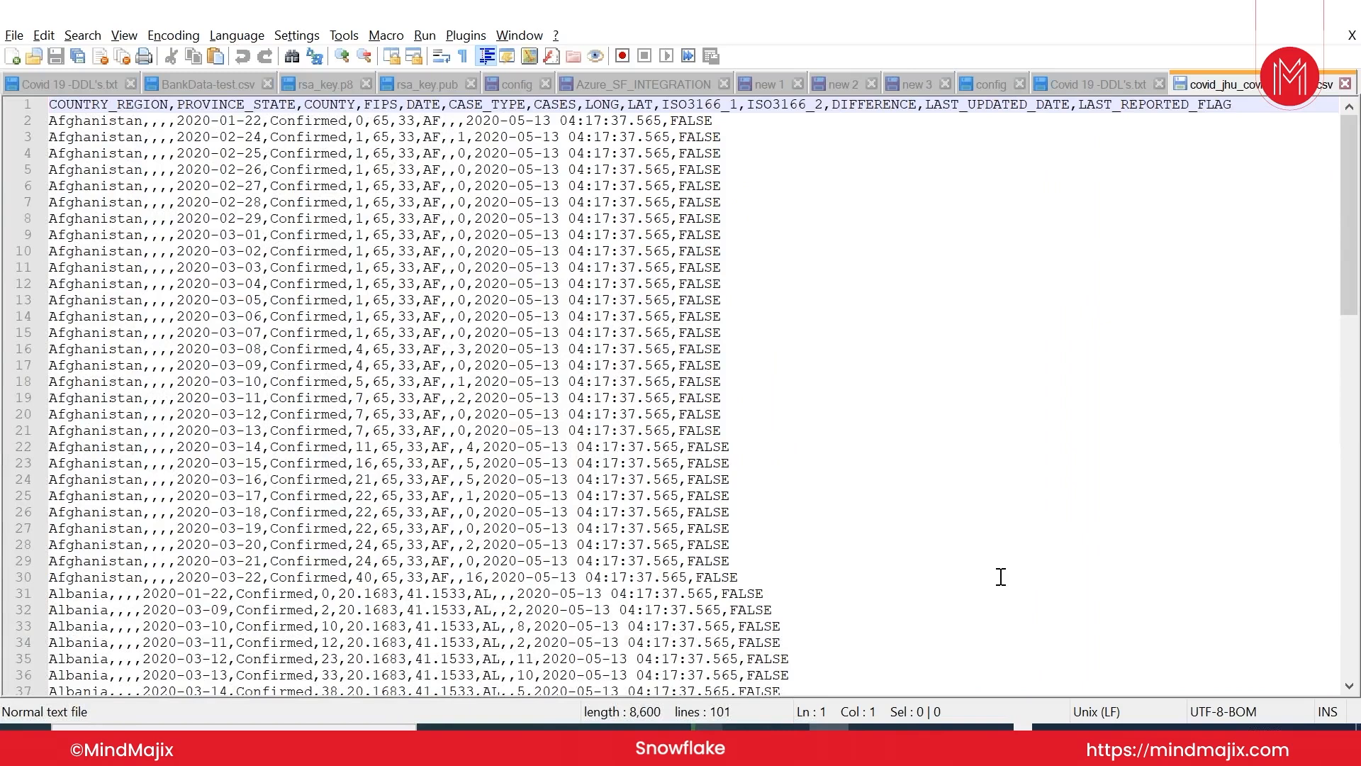
# Step: Switch back to the Snowflake worksheet and refresh the database object list
pyautogui.hotkey('alt', 'Tab')
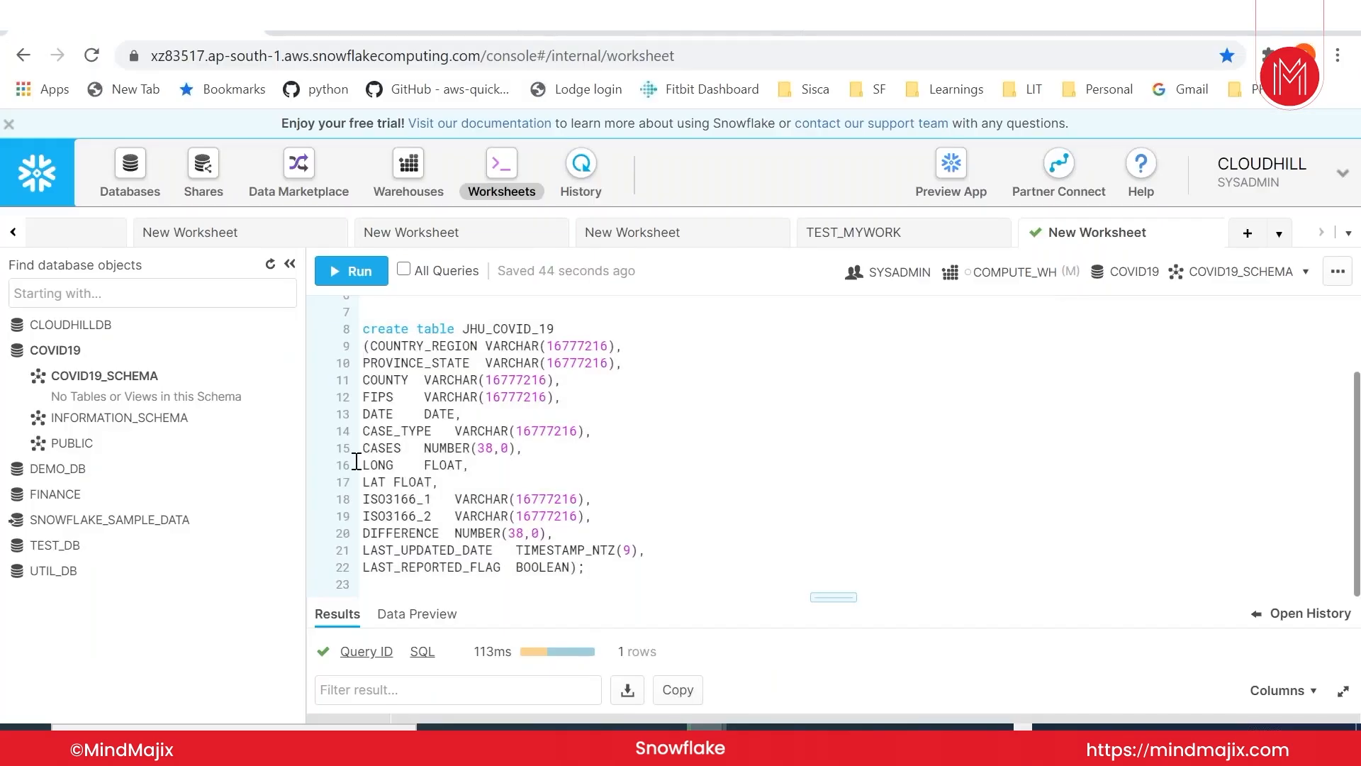
pyautogui.click(270, 266)
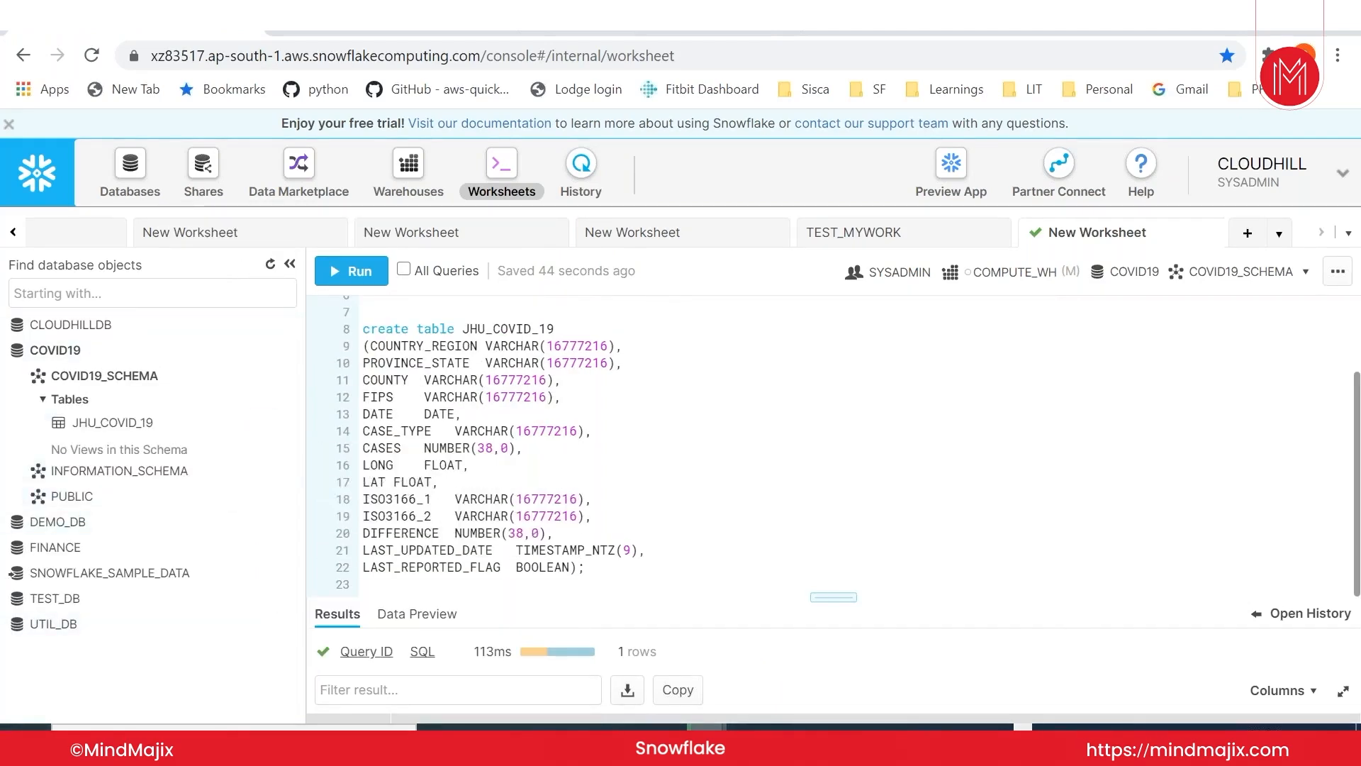
pyautogui.moveTo(125, 425)
# Step: Open the JHU_COVID_19 table in the COVID19 database's details and examine its column definitions
pyautogui.click(137, 183)
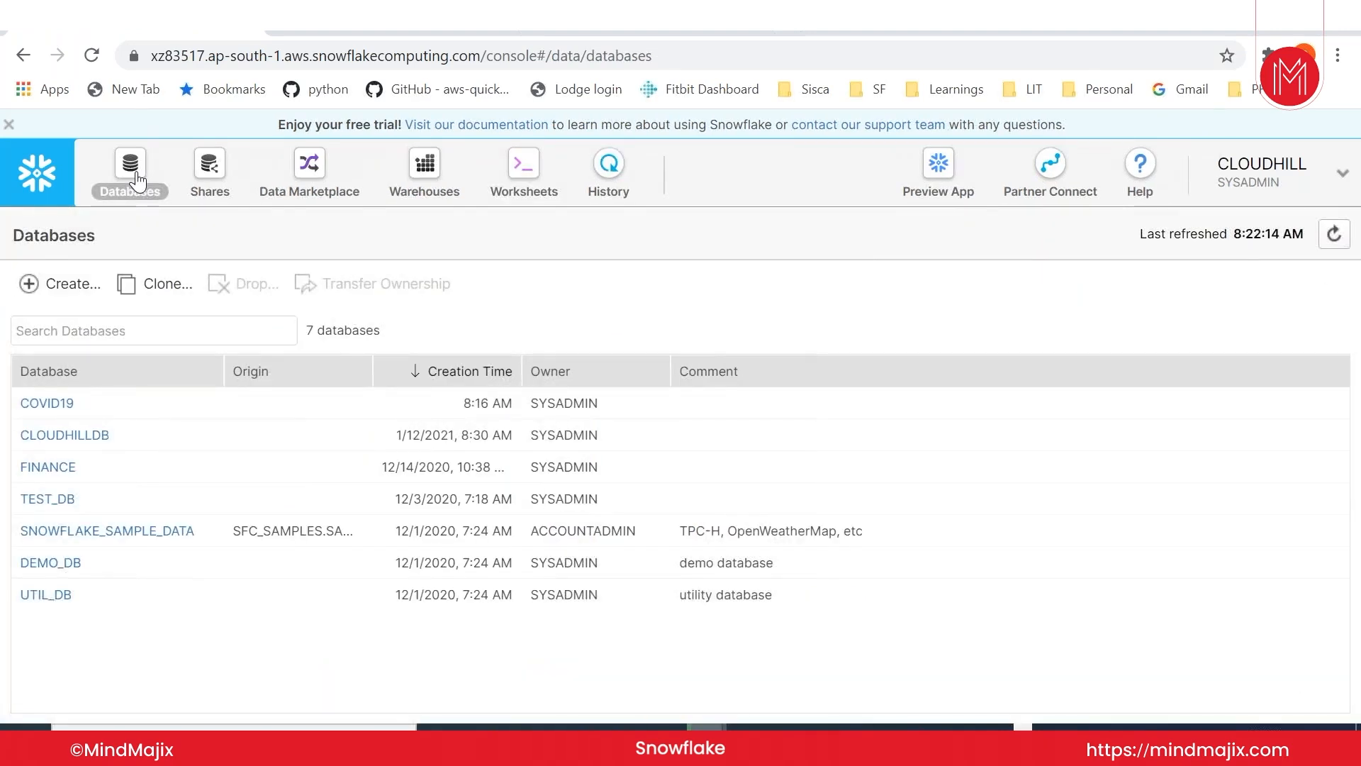
pyautogui.click(48, 404)
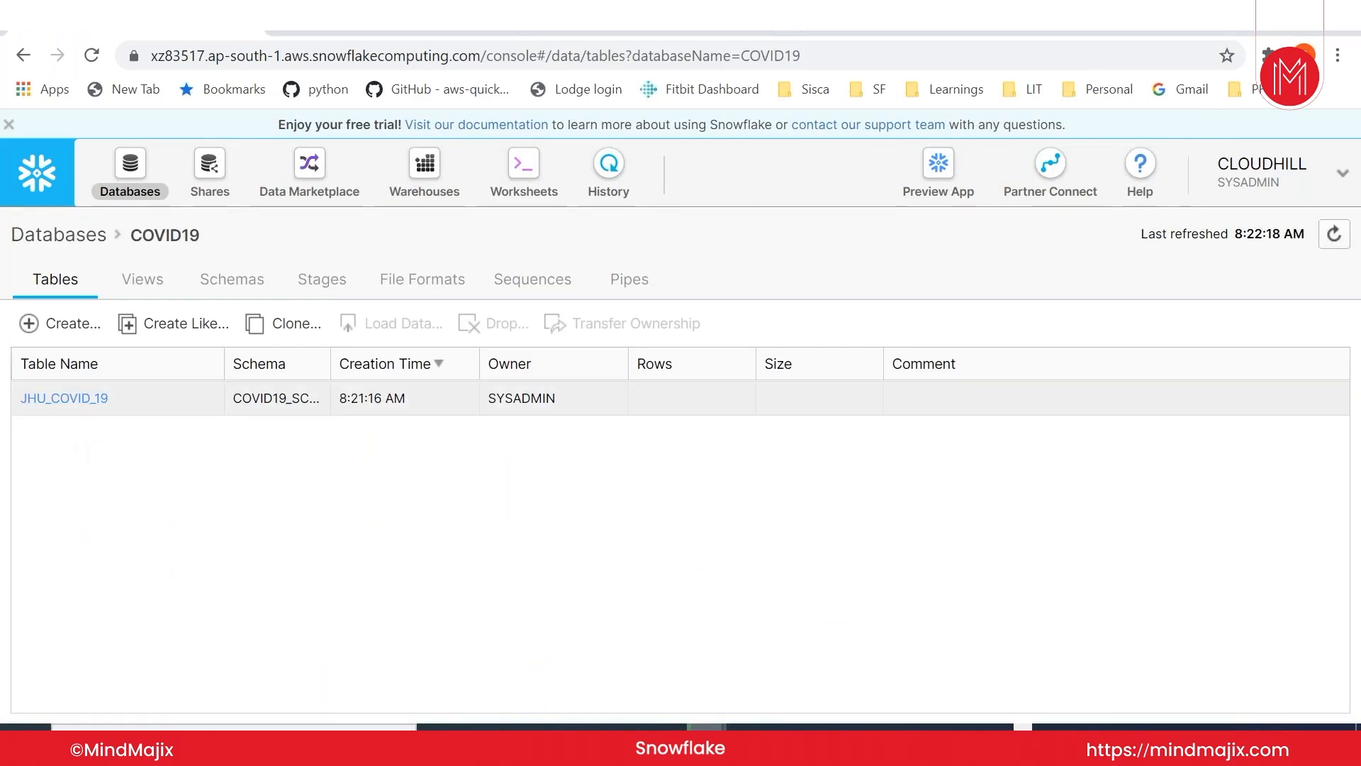
pyautogui.click(72, 401)
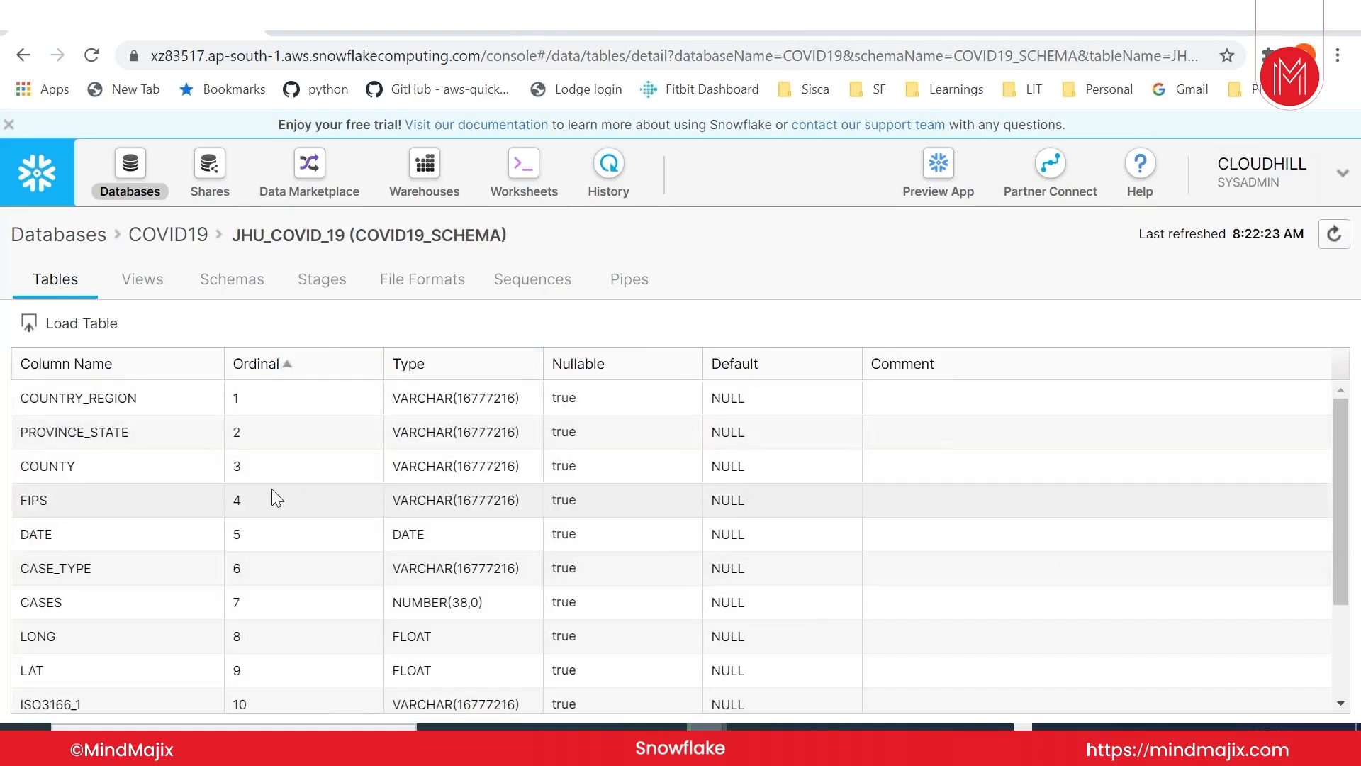
pyautogui.scroll(-3, 182, 525)
pyautogui.scroll(3, 181, 524)
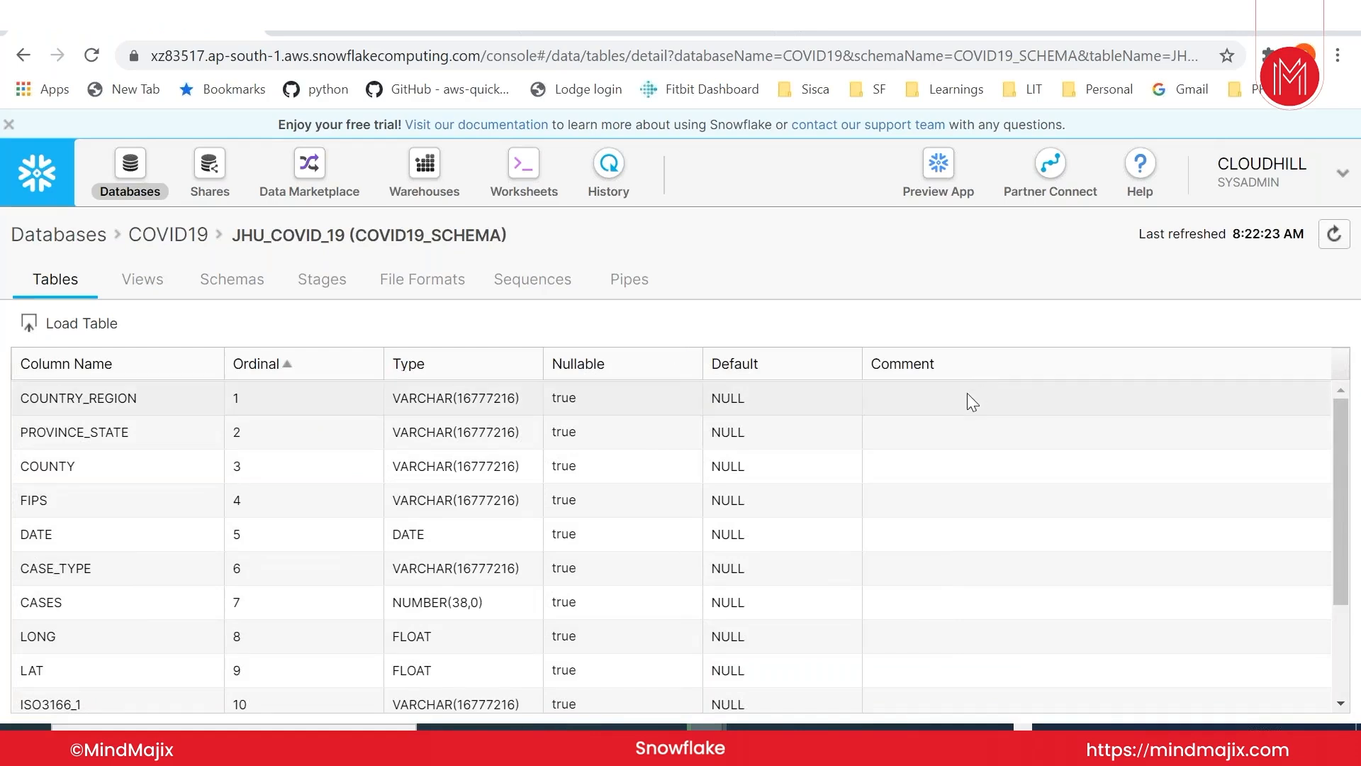
pyautogui.click(899, 398)
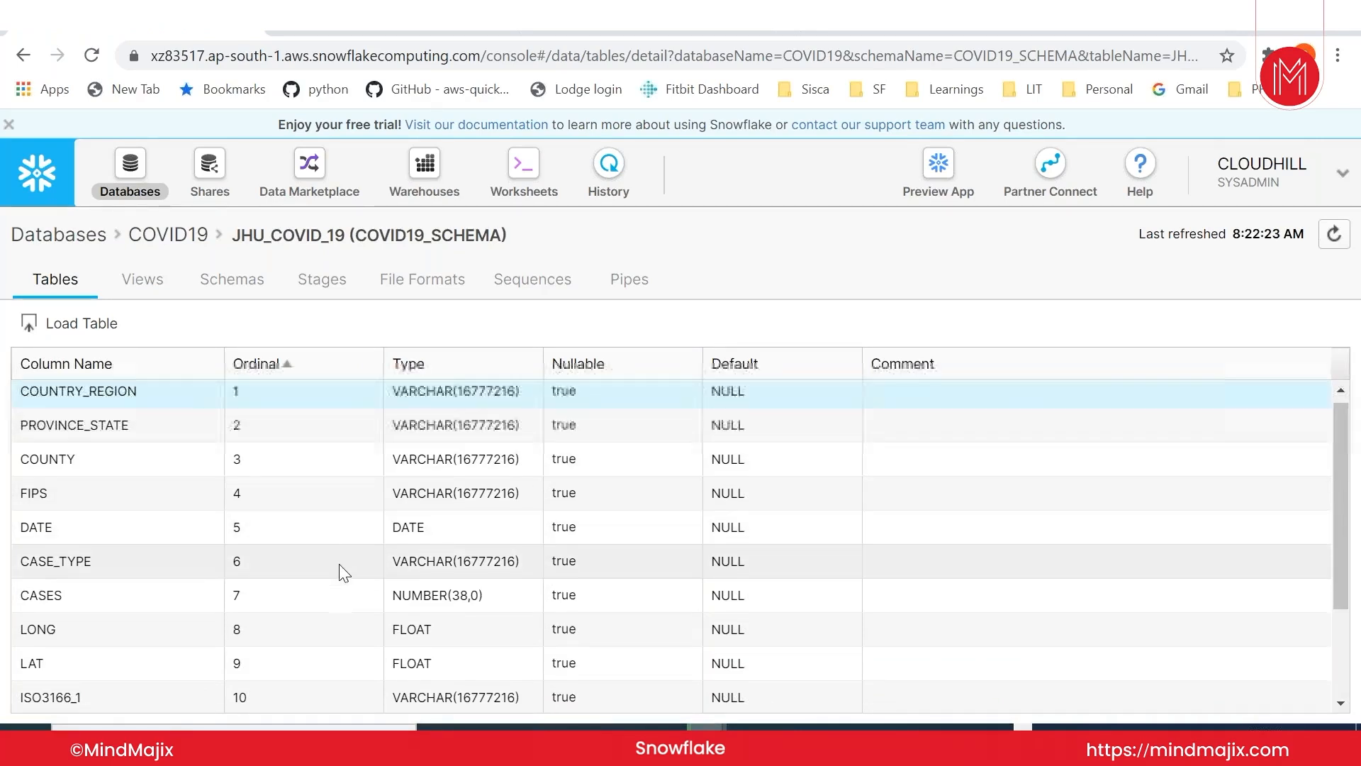
pyautogui.scroll(-2, 338, 564)
pyautogui.scroll(3, 340, 567)
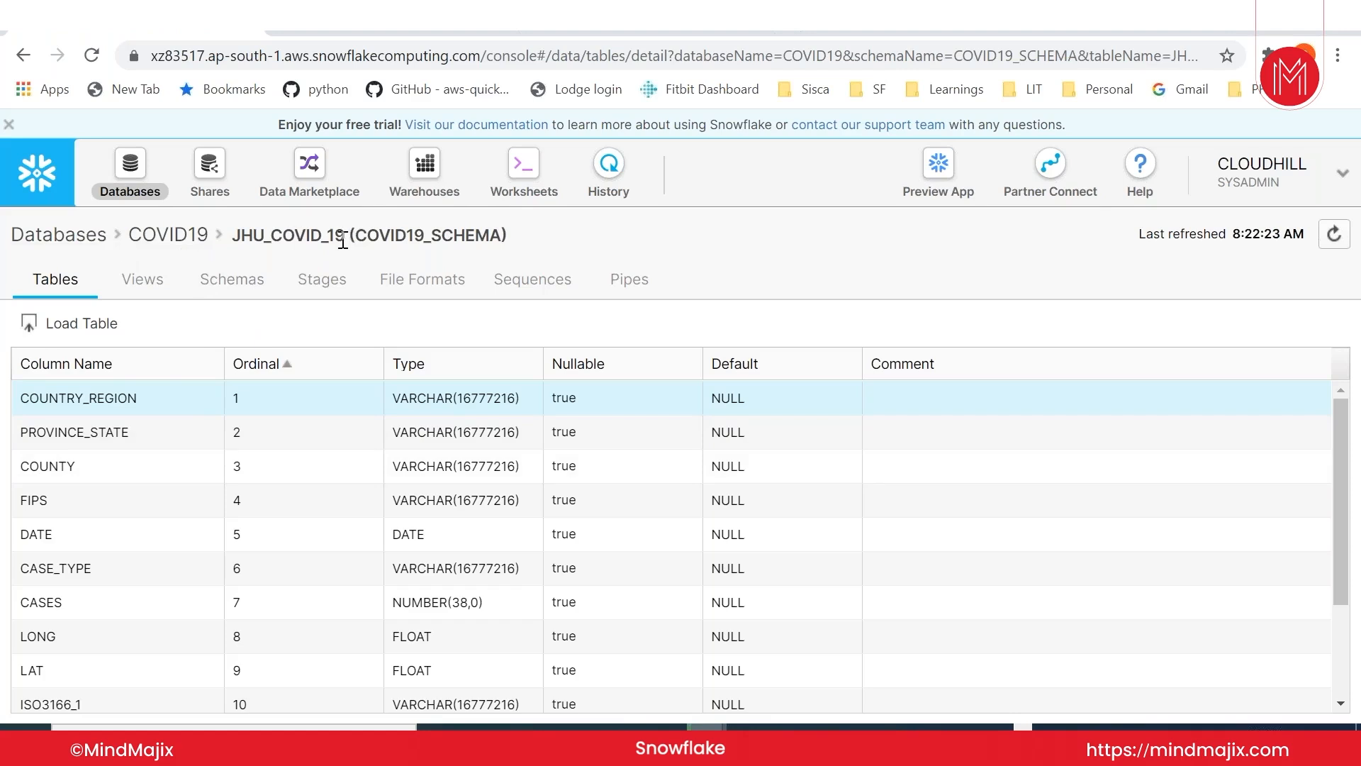
pyautogui.moveTo(241, 235); pyautogui.dragTo(322, 235)
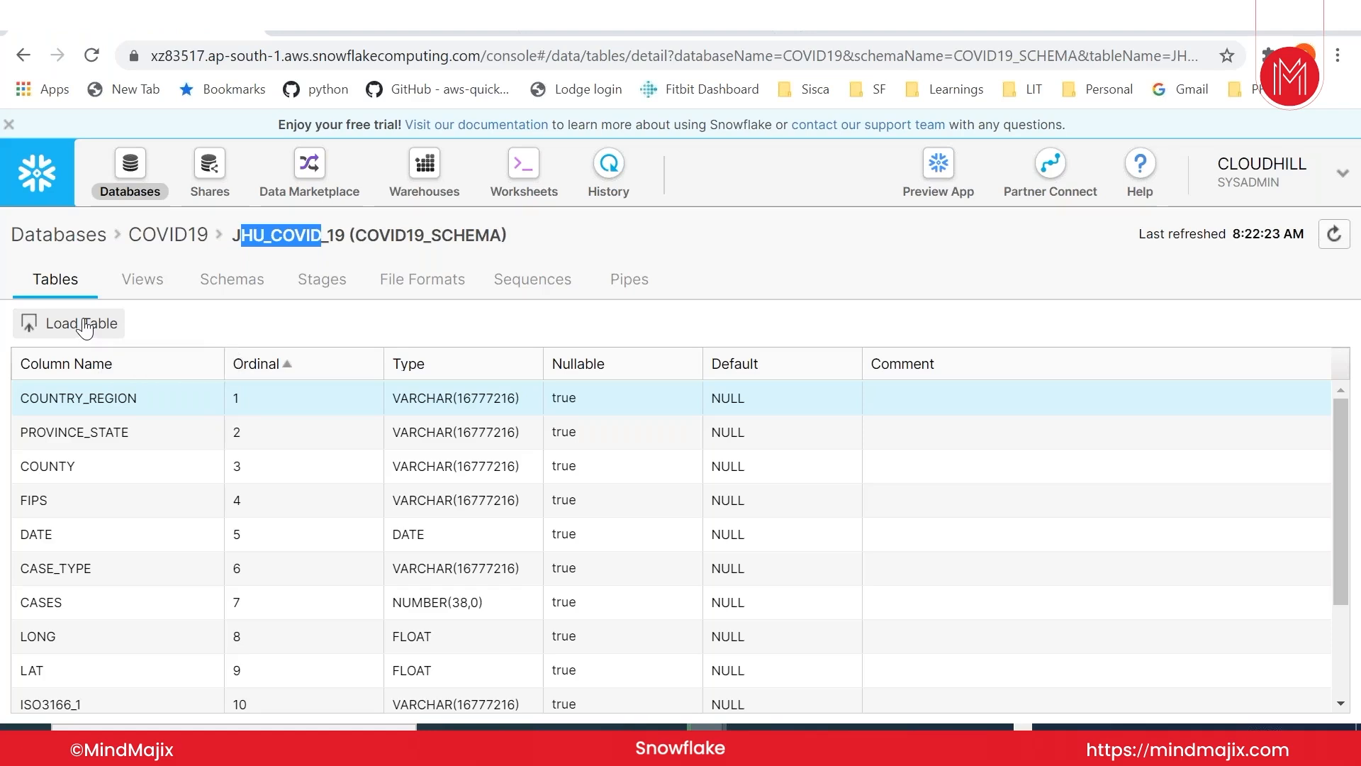
pyautogui.click(694, 265)
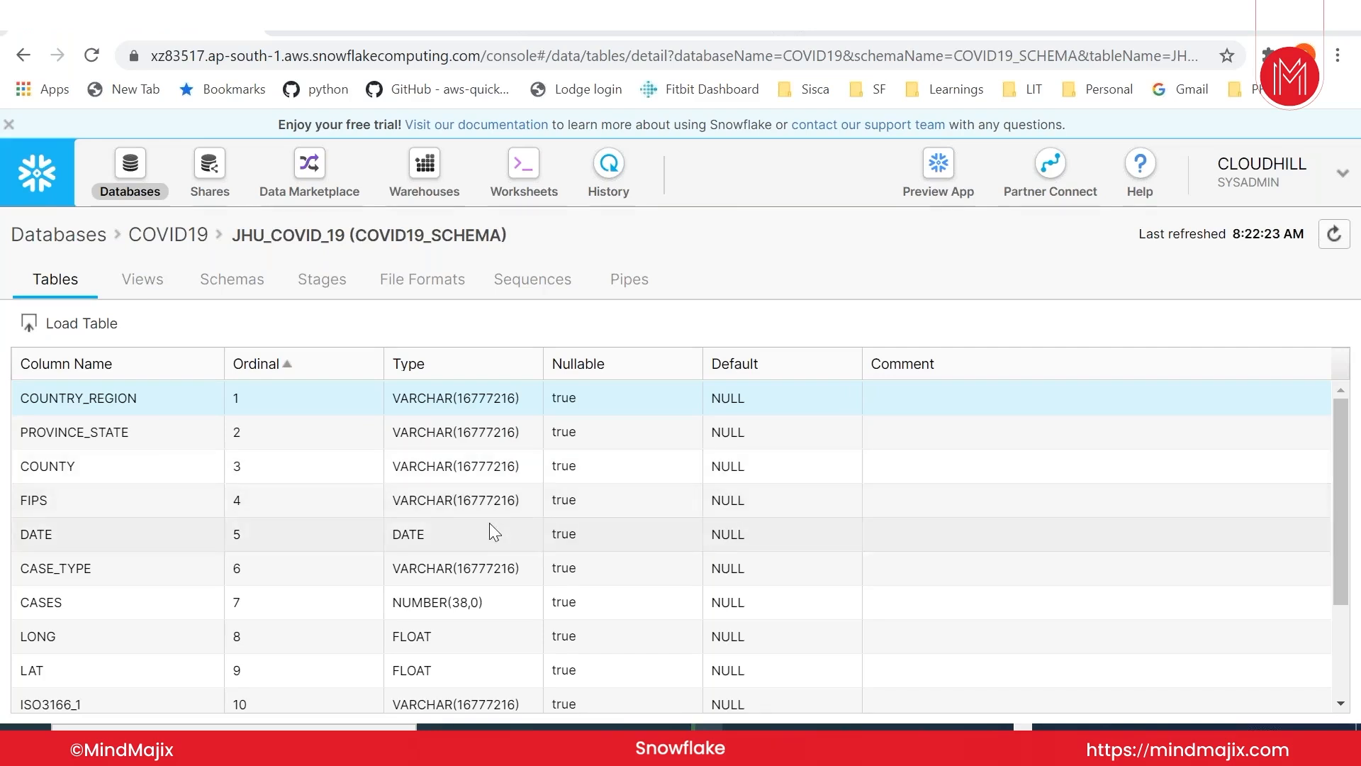
# Step: Look through the views, schemas and stages of the COVID19 database
pyautogui.click(138, 284)
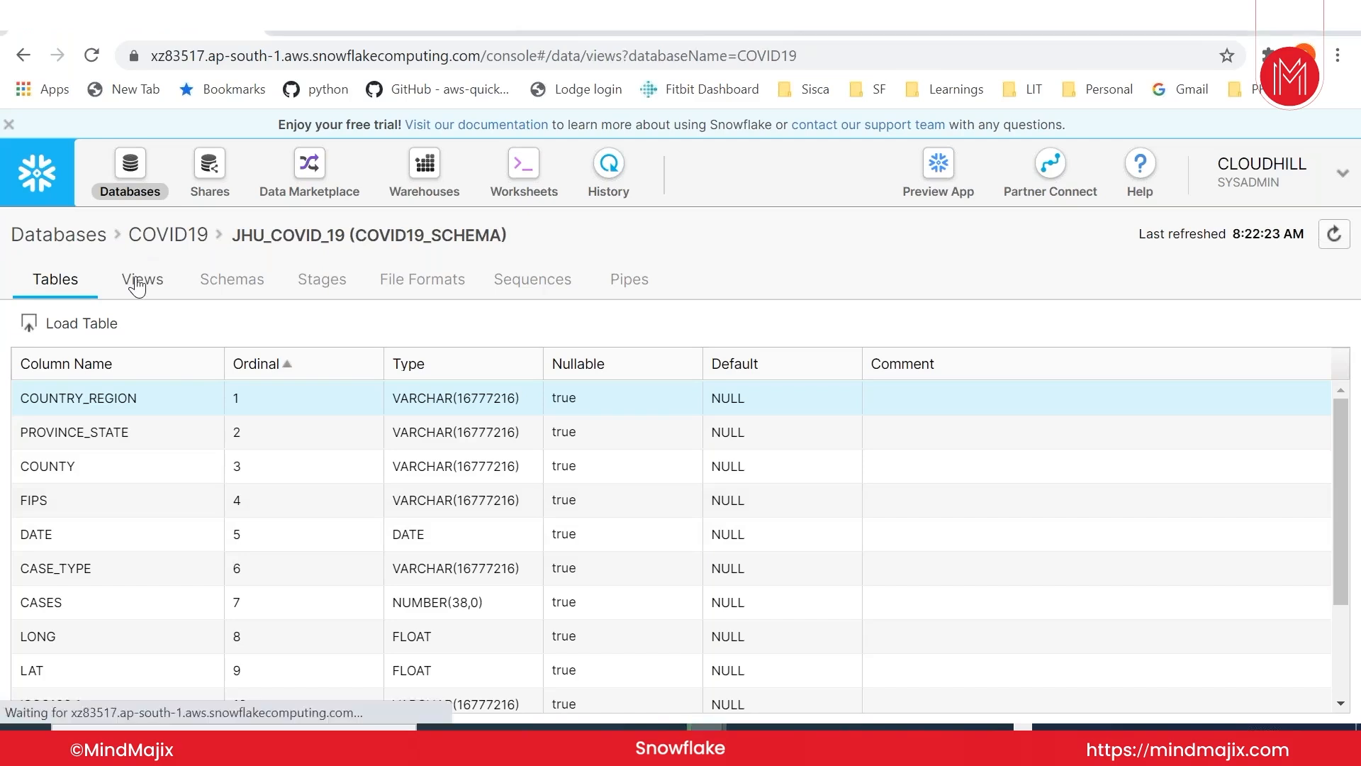
pyautogui.click(244, 284)
pyautogui.click(316, 287)
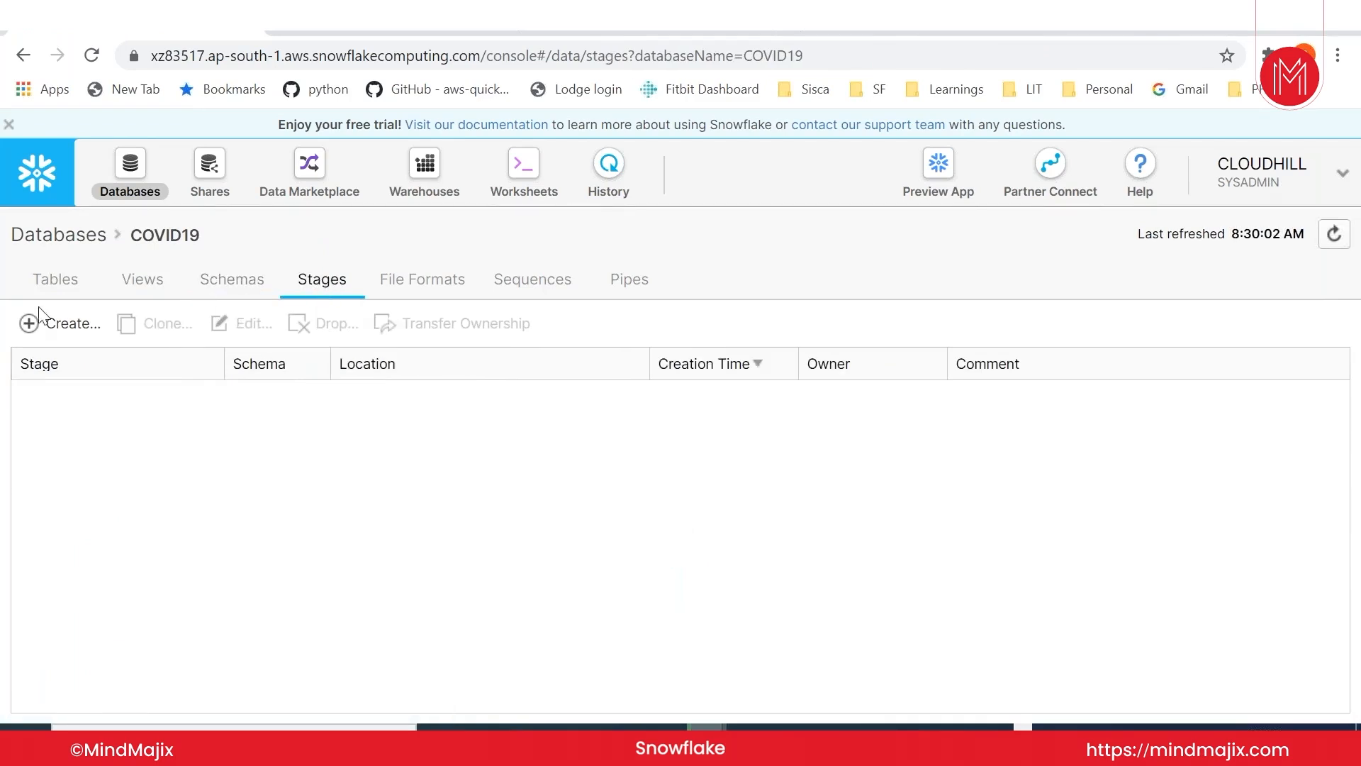
# Step: Start a new file format in the COVID19 database named test_csv_load, with schema COVID19_SCHEMA and format type CSV
pyautogui.click(434, 290)
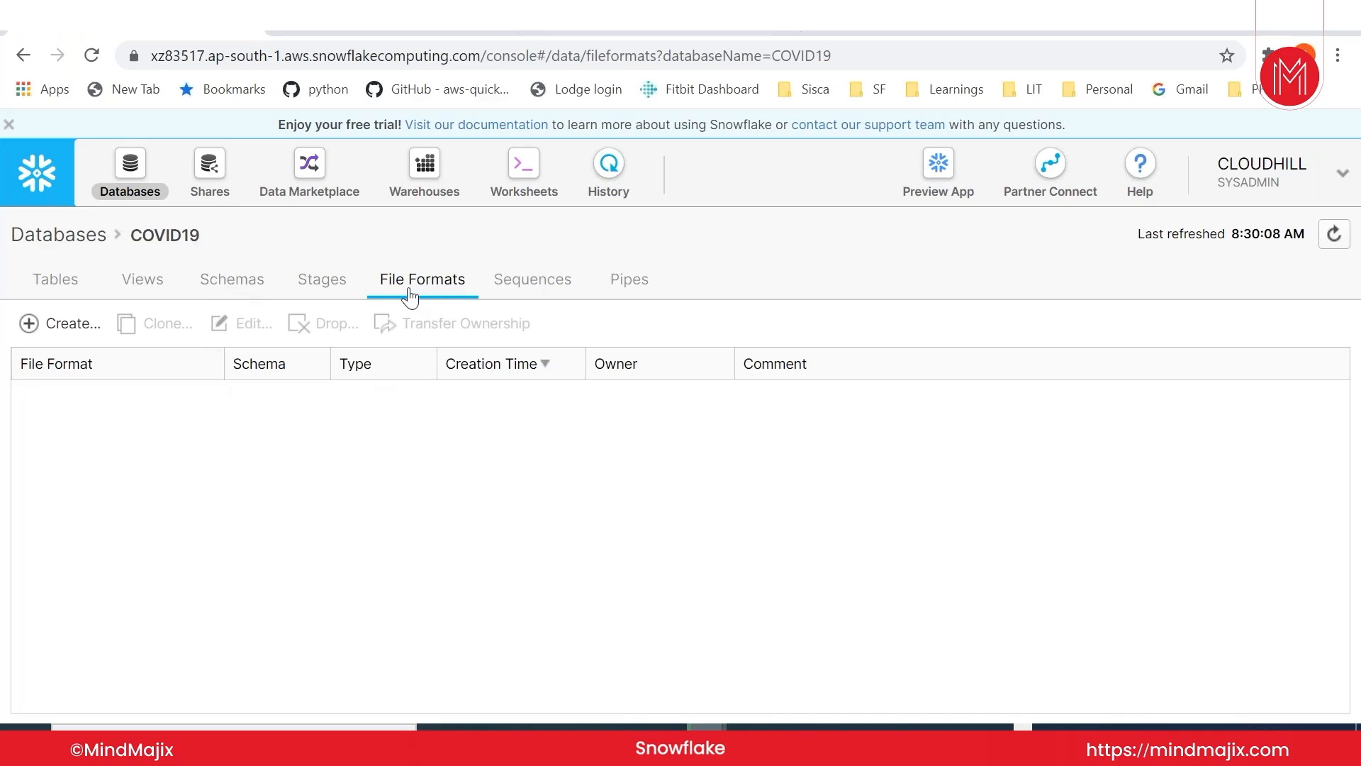
pyautogui.click(63, 325)
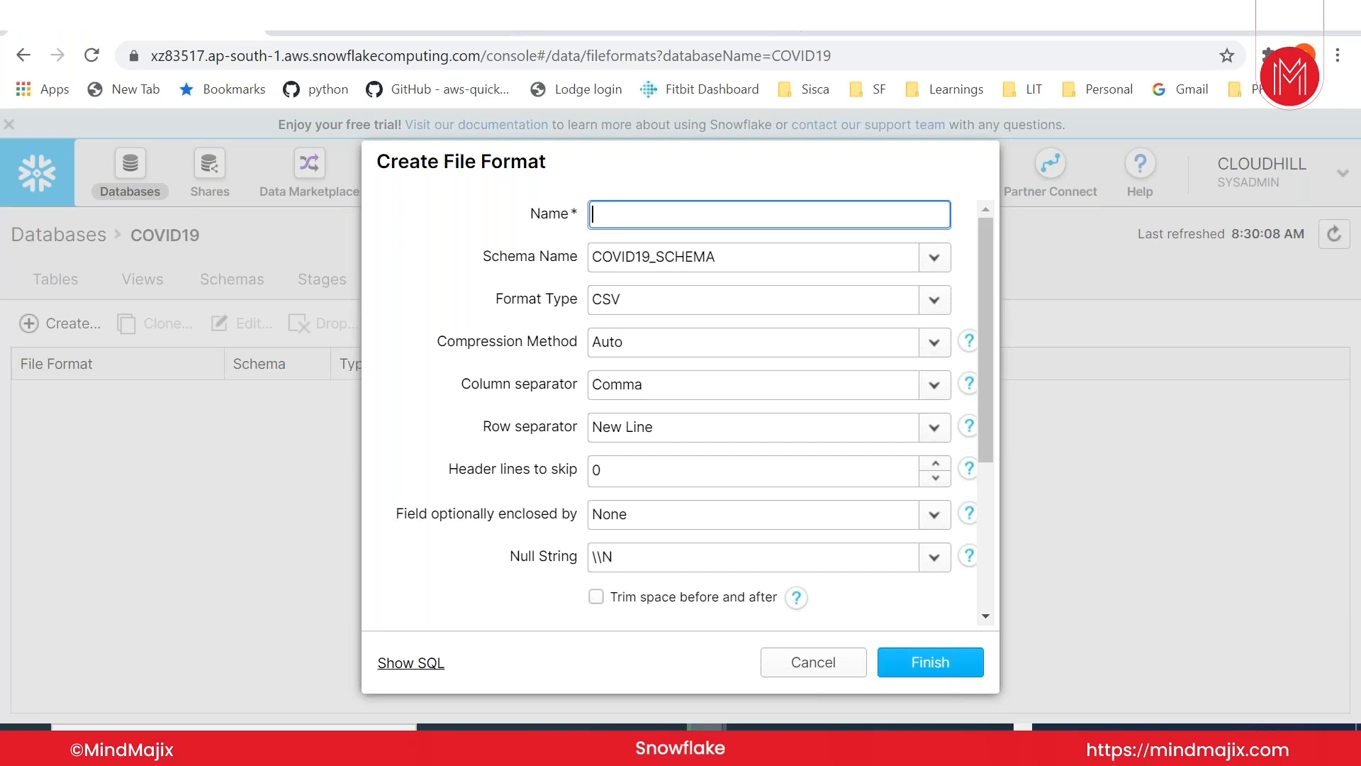
pyautogui.write('test_csv_load')
pyautogui.click(933, 266)
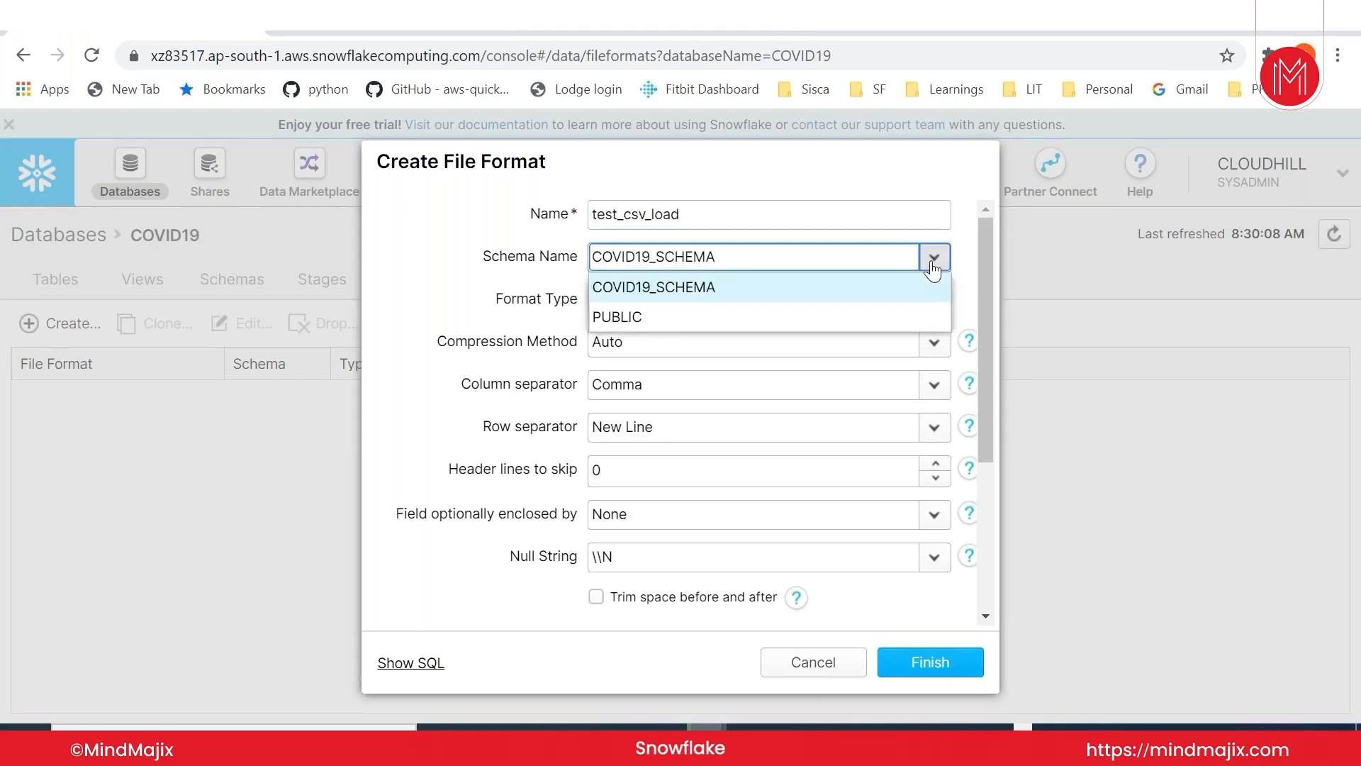
pyautogui.click(683, 303)
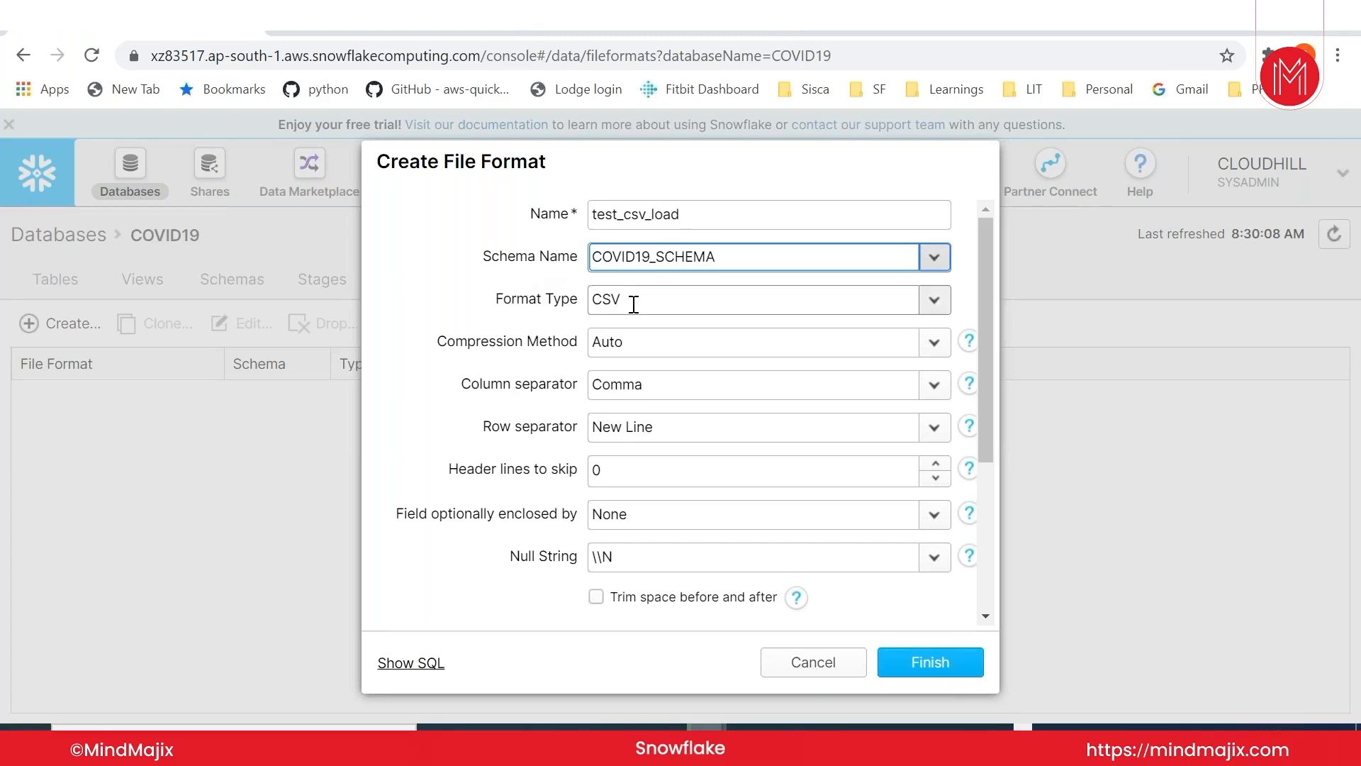
pyautogui.click(936, 307)
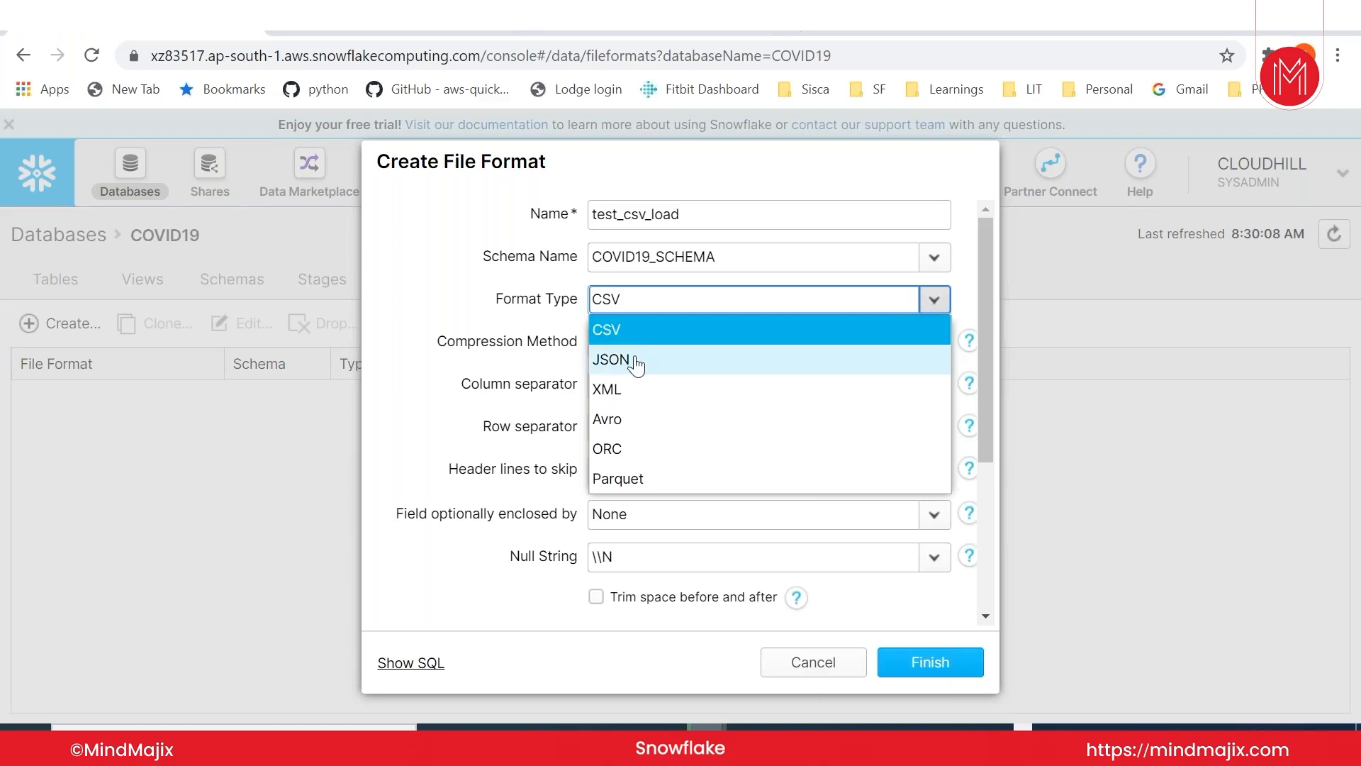
pyautogui.click(658, 332)
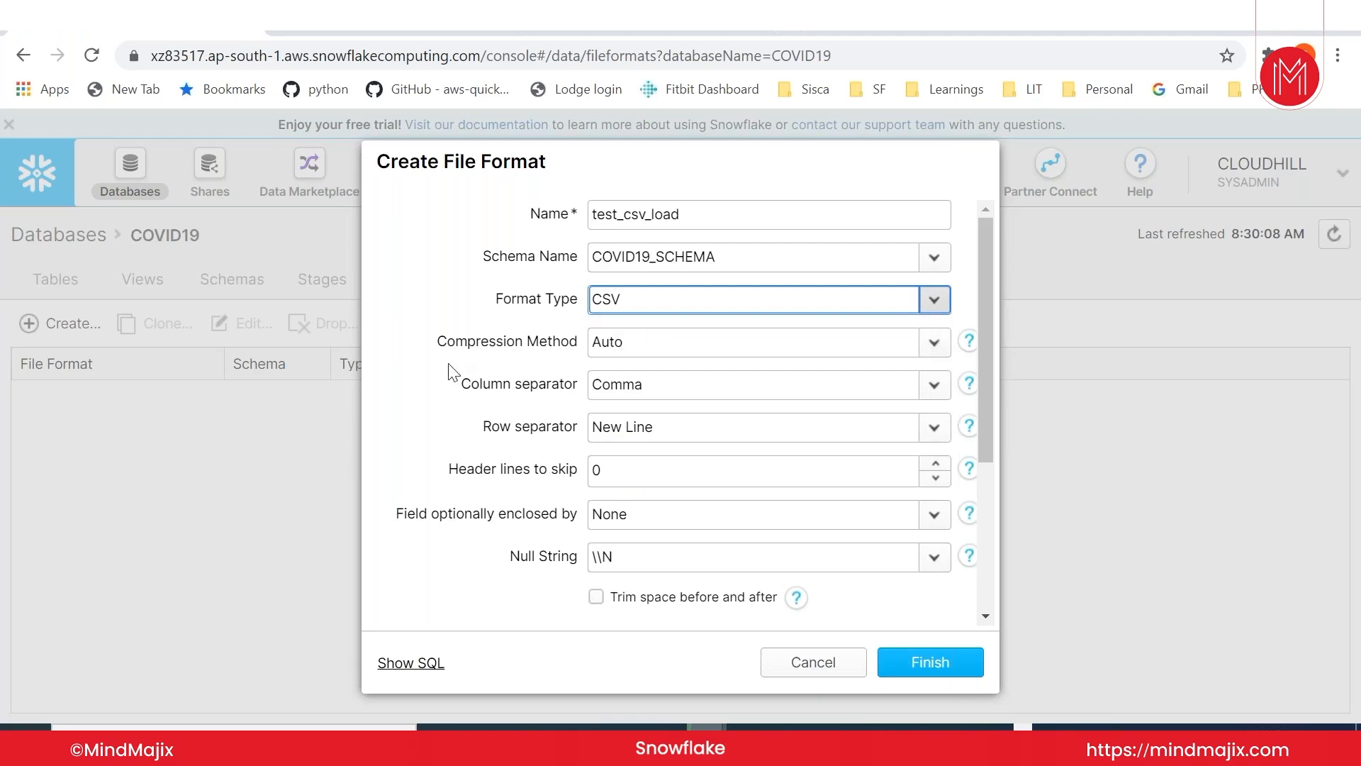
# Step: Review all the CSV options of the new file format, from compression method through to the comment field
pyautogui.scroll(-4, 454, 374)
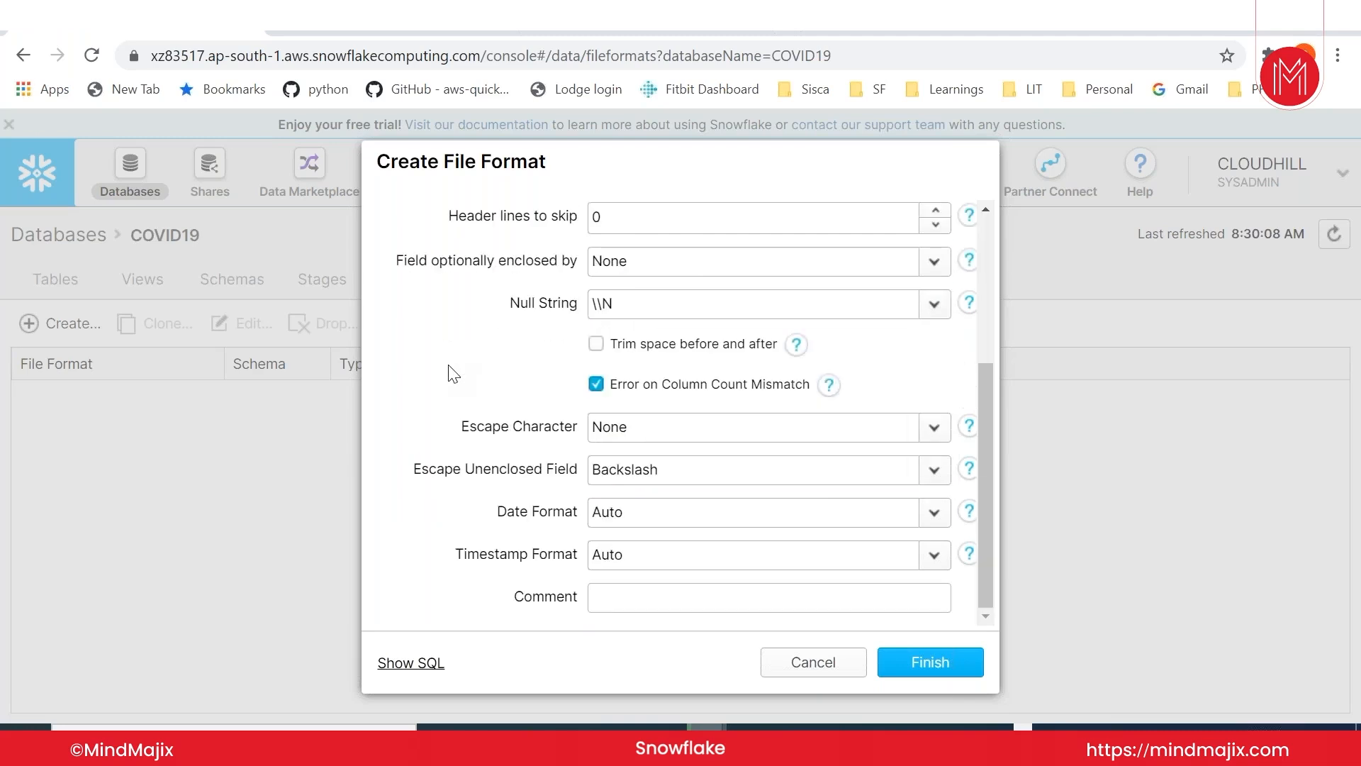
pyautogui.scroll(5, 453, 374)
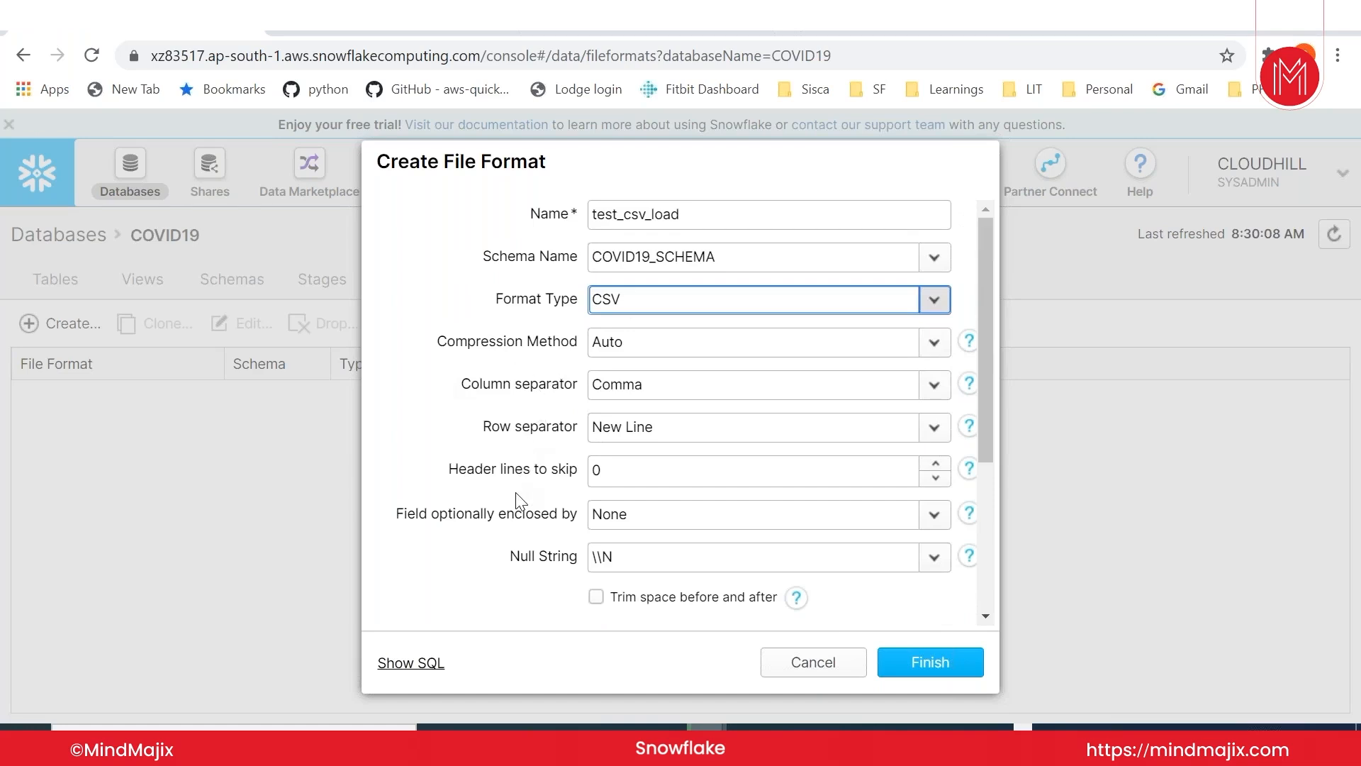
pyautogui.scroll(-1, 515, 500)
pyautogui.scroll(1, 515, 500)
pyautogui.scroll(-4, 423, 547)
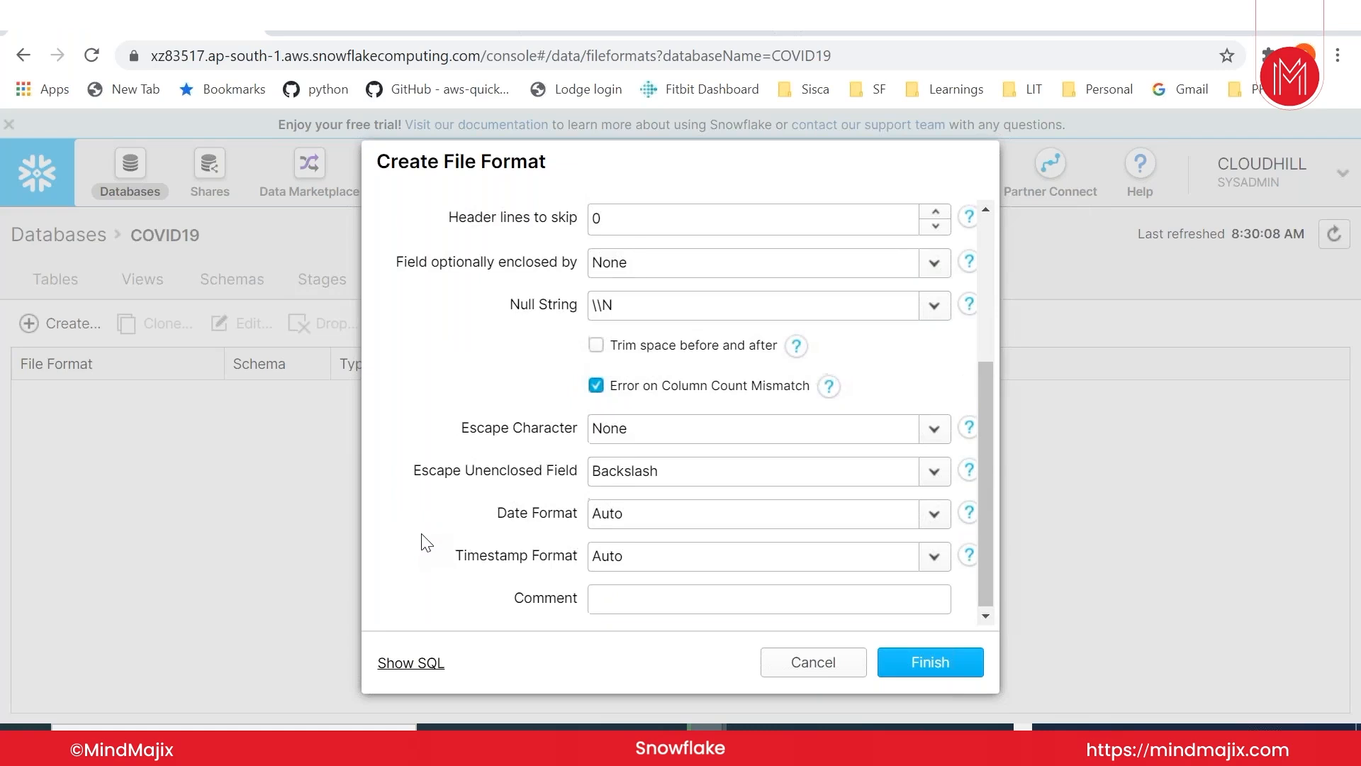
pyautogui.scroll(5, 461, 543)
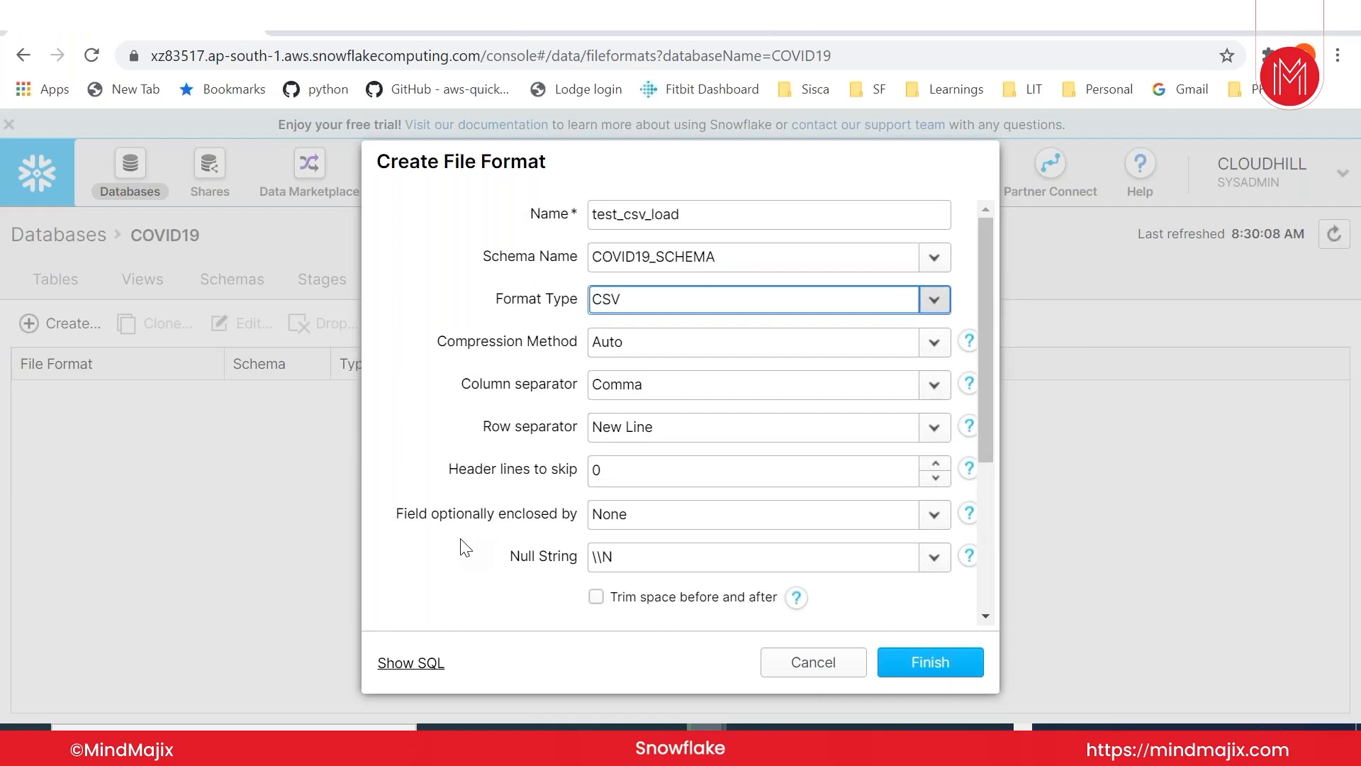
# Step: Try the JSON format type and toggle its Enable Octal and Allow Duplicate options on and off
pyautogui.click(935, 301)
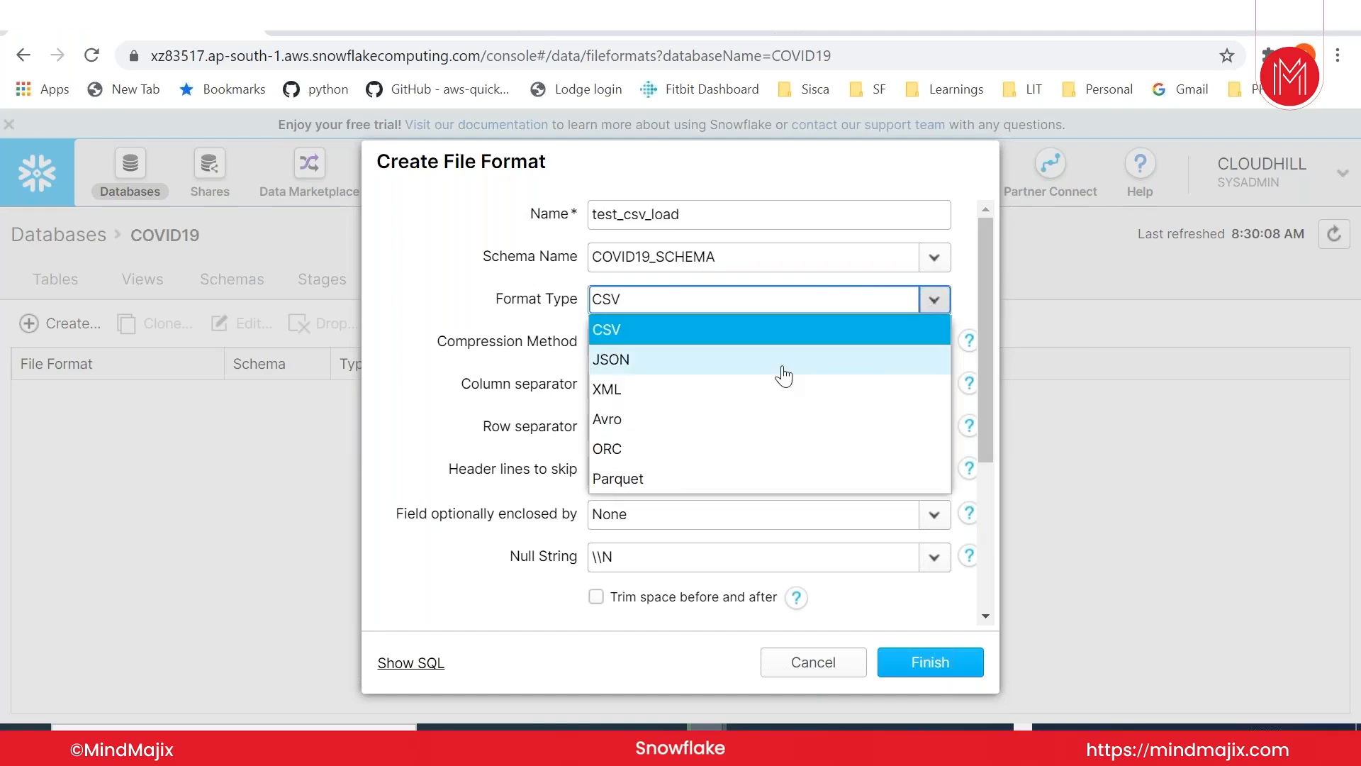
pyautogui.click(719, 361)
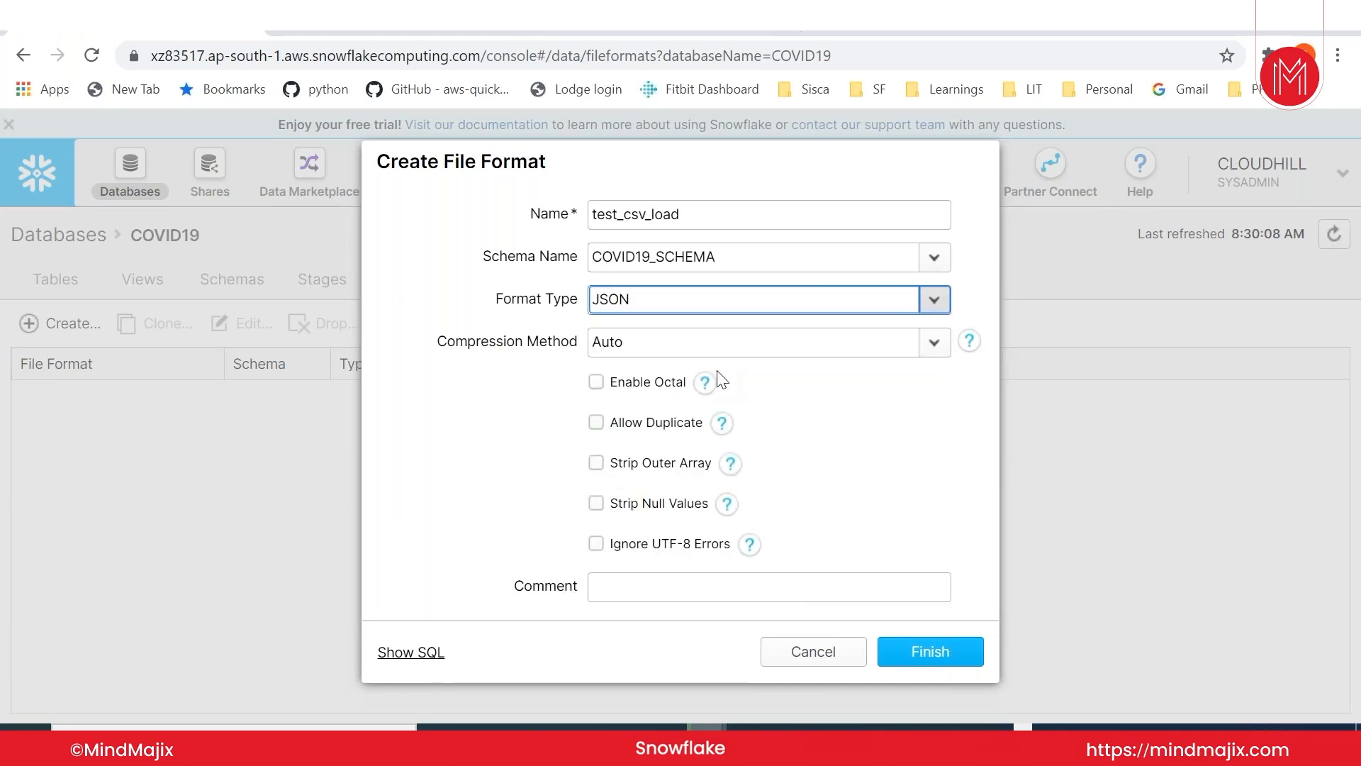
pyautogui.moveTo(717, 370)
pyautogui.click(597, 384)
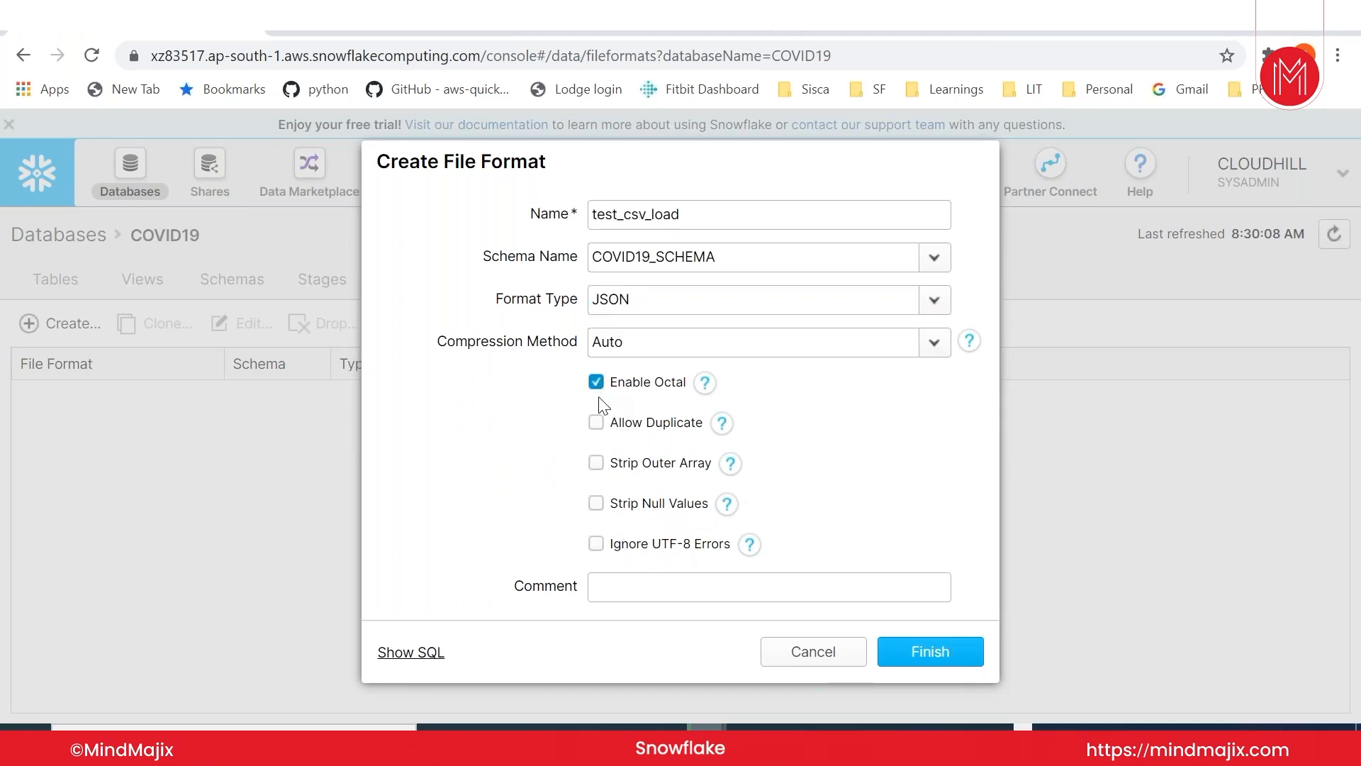
pyautogui.click(598, 423)
pyautogui.click(596, 382)
pyautogui.click(596, 423)
# Step: Go through the options of the XML, Avro, ORC and Parquet format types and set the format type back to CSV
pyautogui.click(933, 301)
pyautogui.click(794, 398)
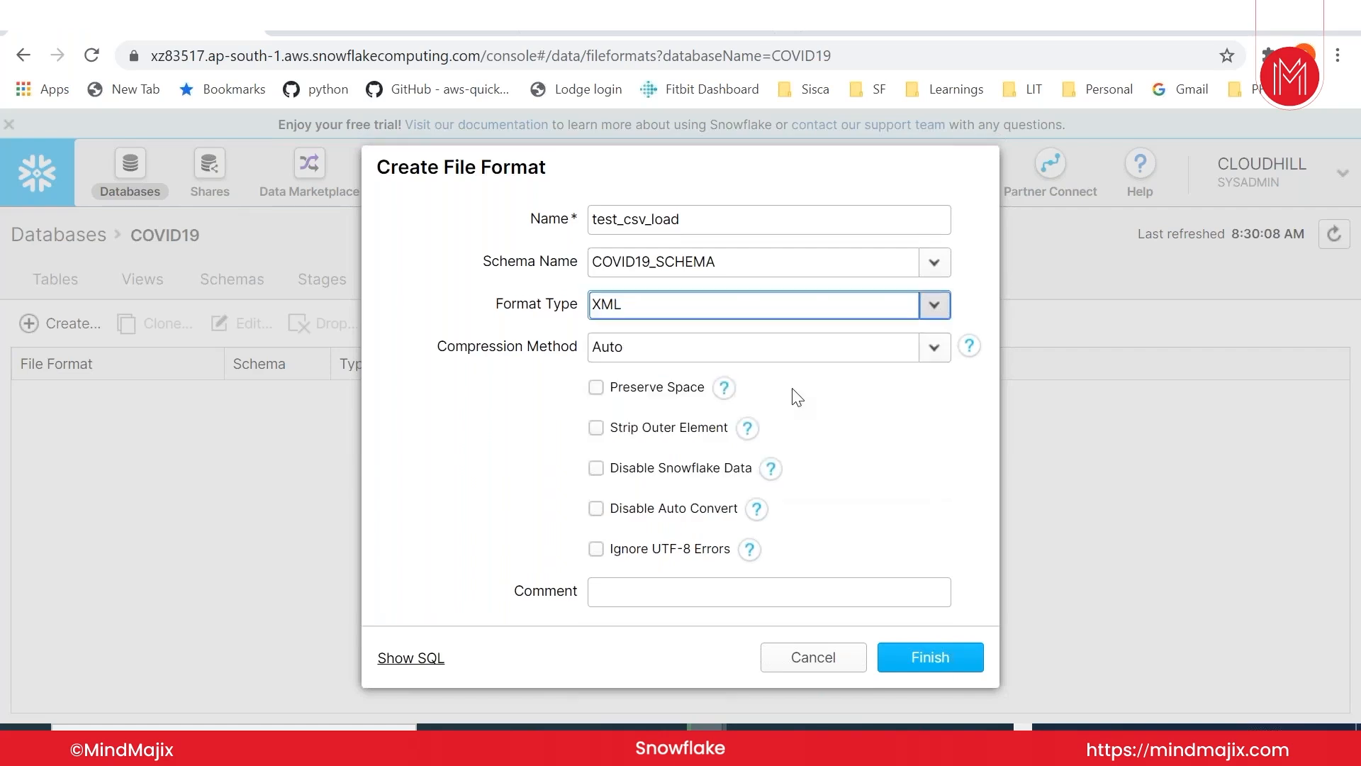
pyautogui.click(936, 307)
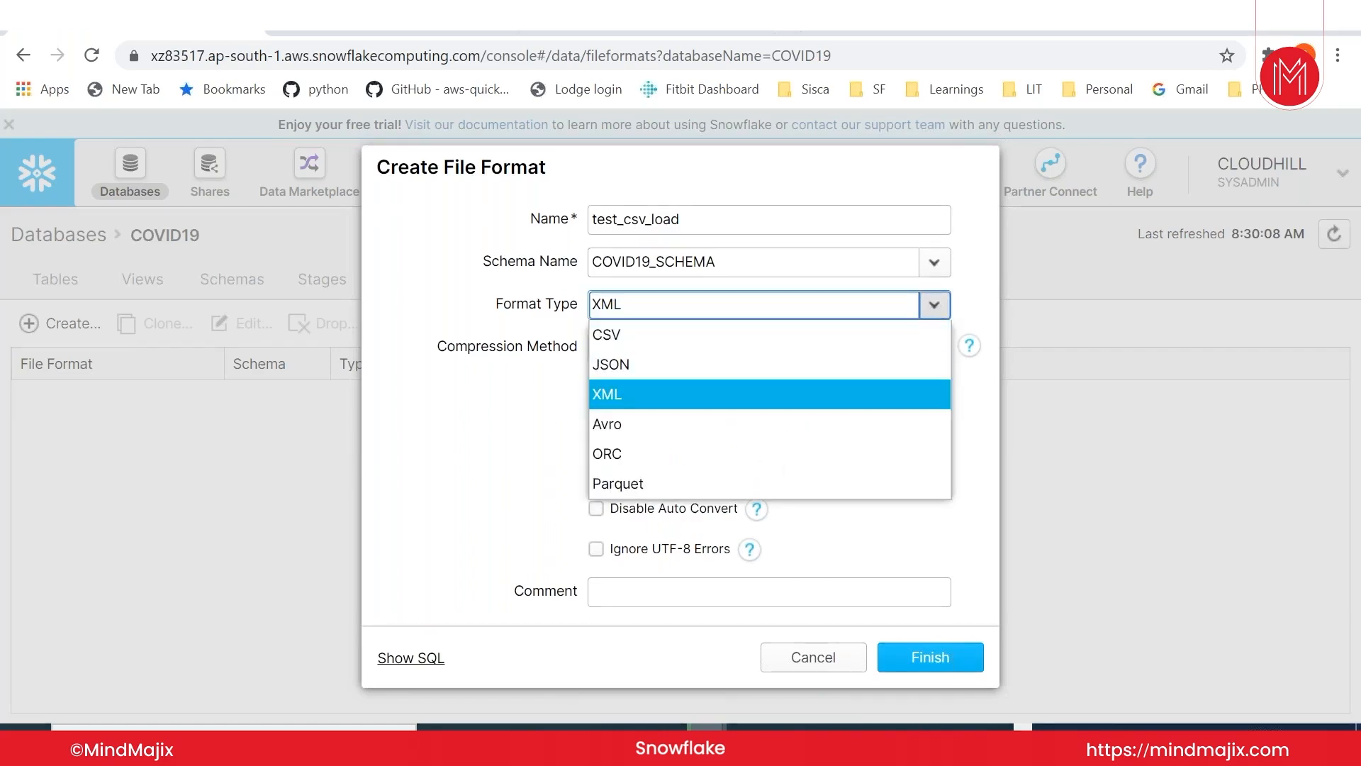
pyautogui.click(606, 426)
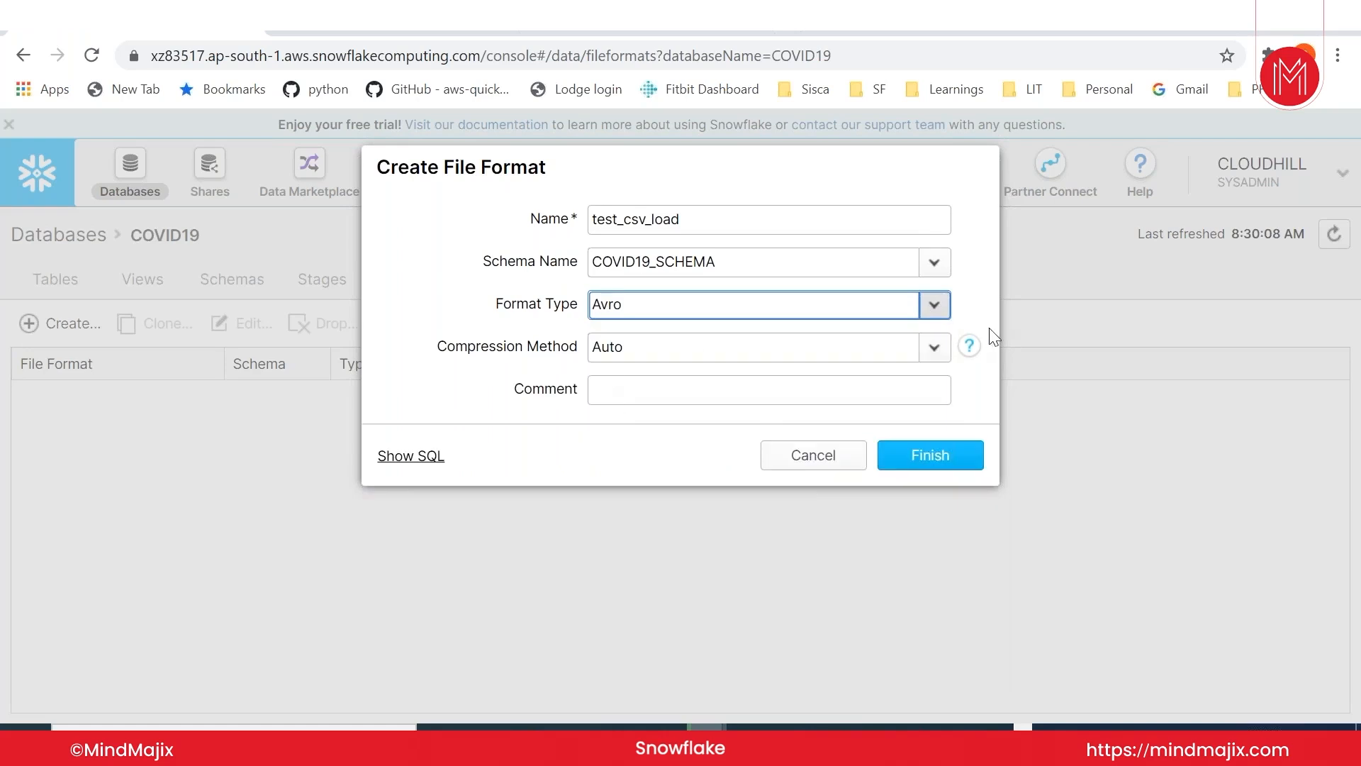
pyautogui.click(935, 312)
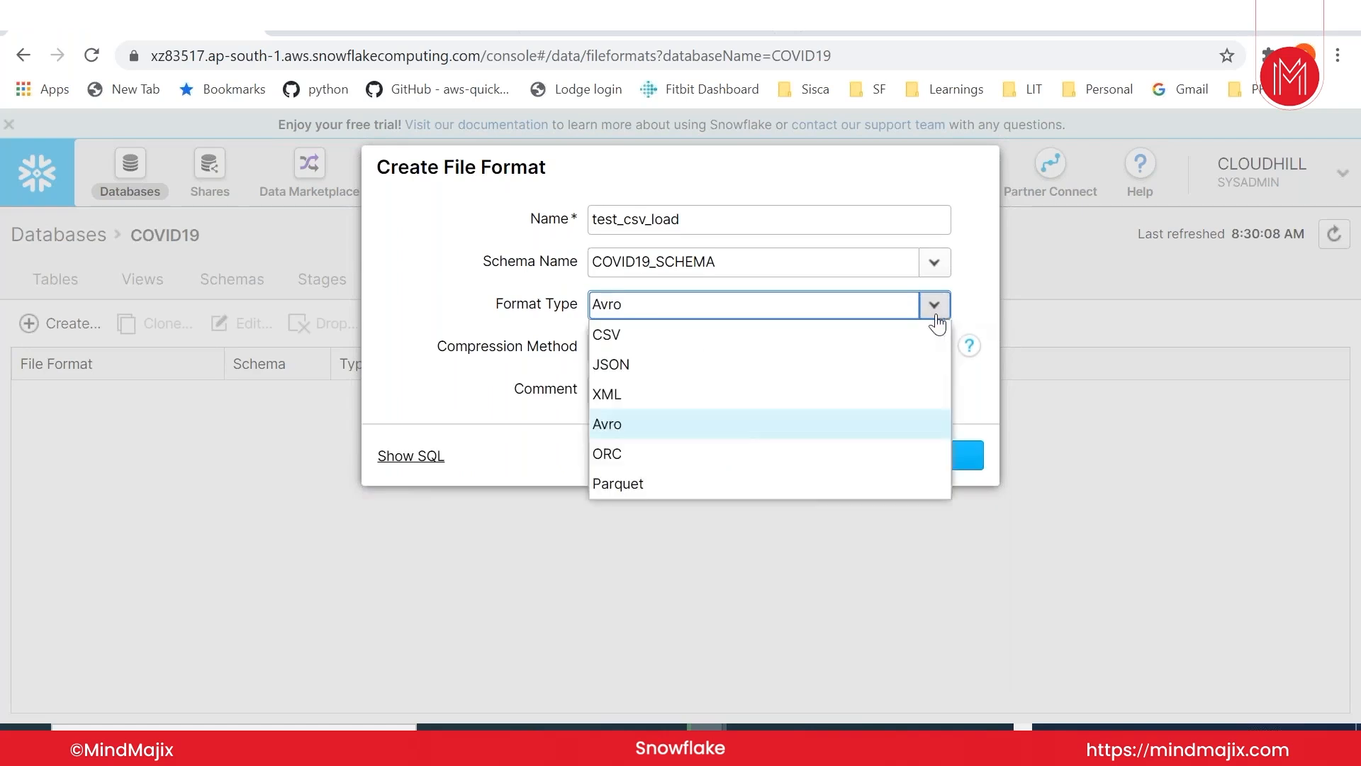
pyautogui.click(654, 461)
pyautogui.click(934, 408)
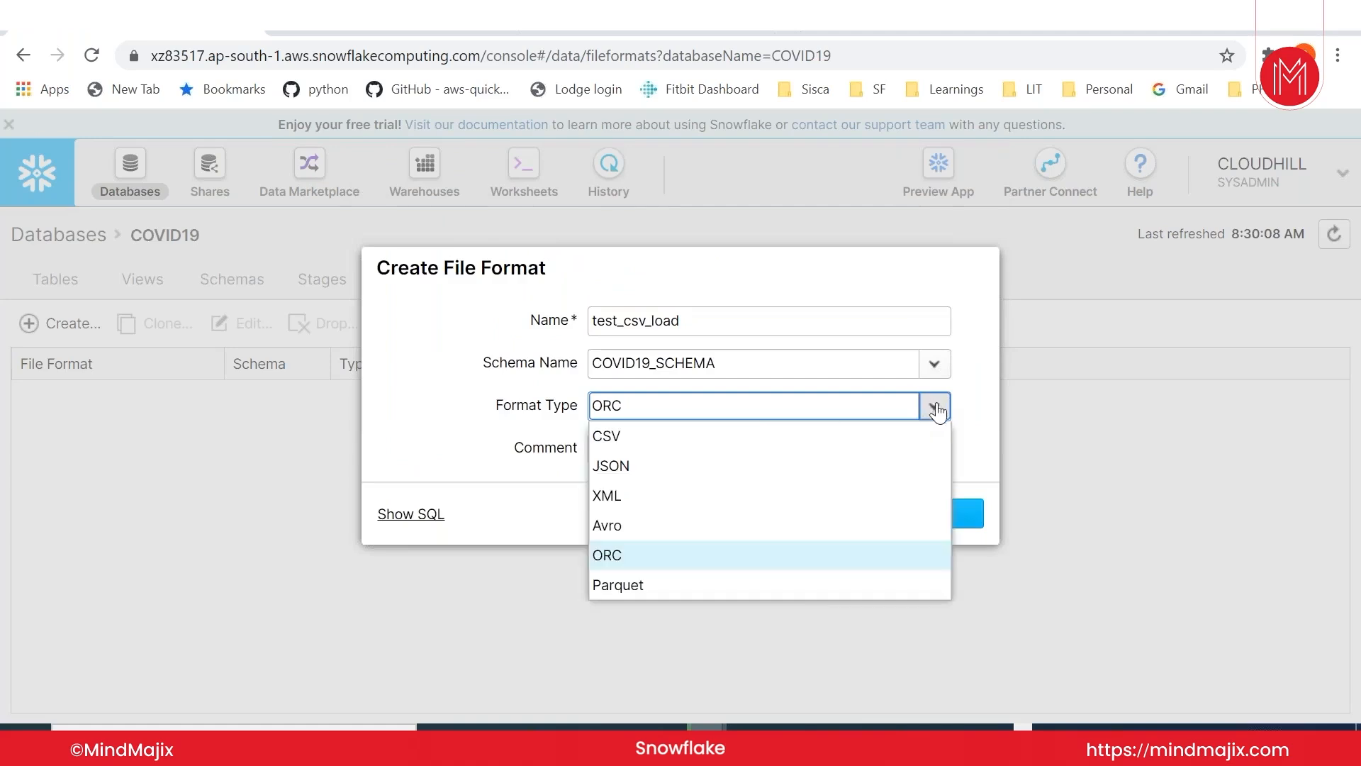
pyautogui.click(640, 596)
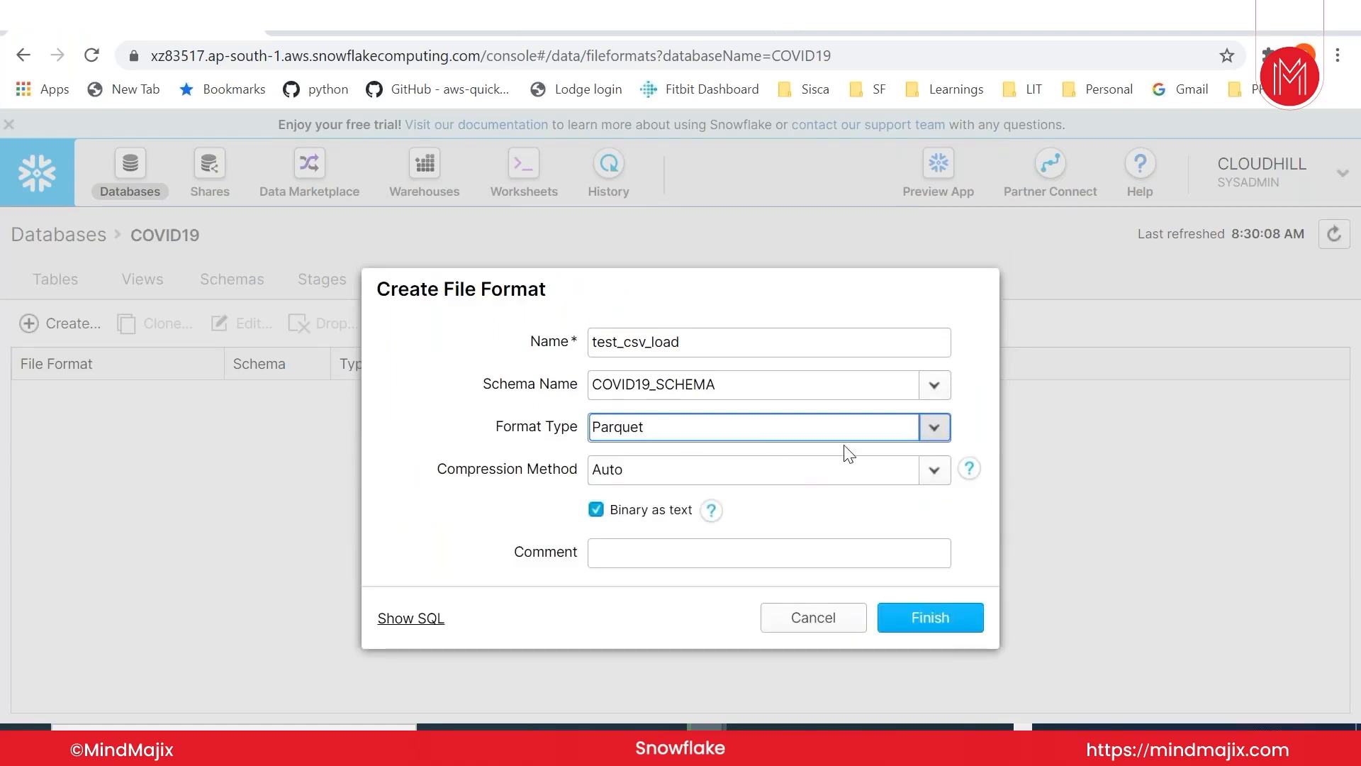
pyautogui.click(931, 430)
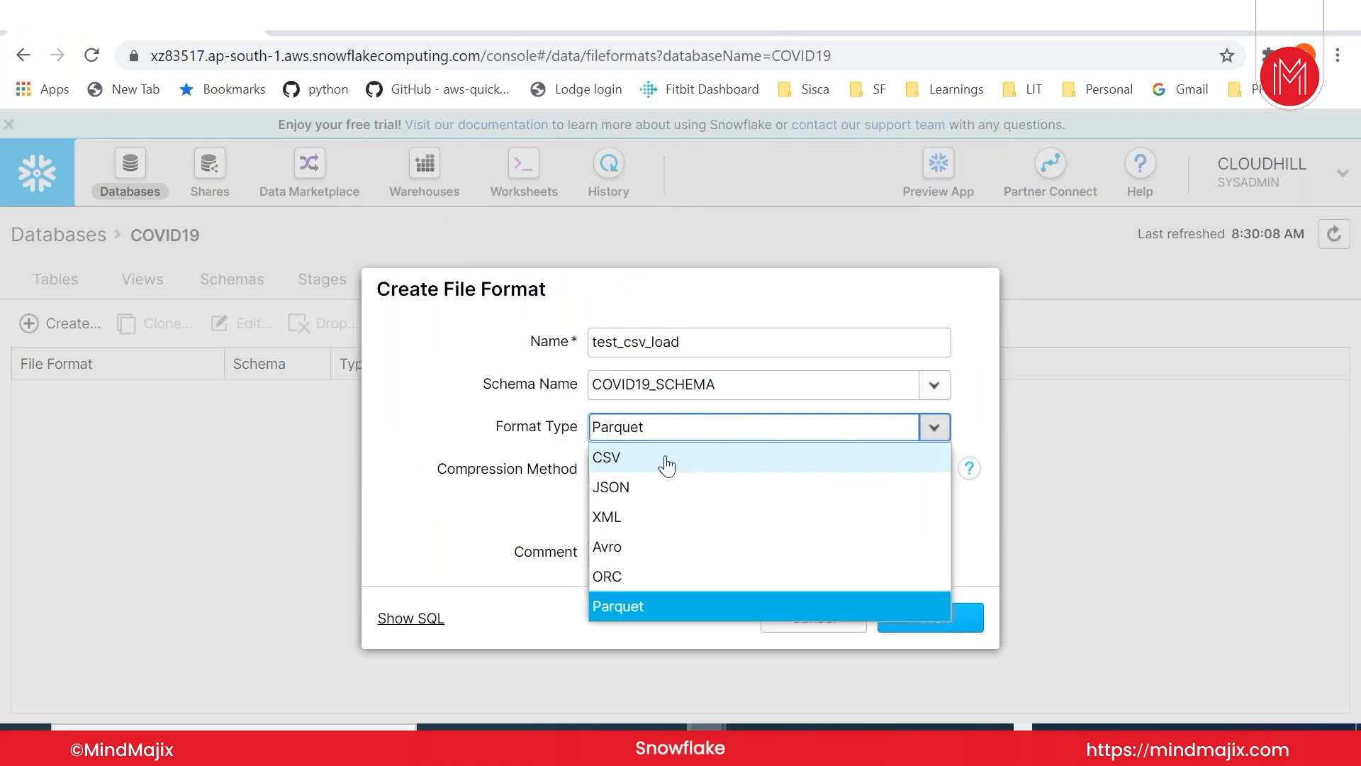
pyautogui.click(667, 466)
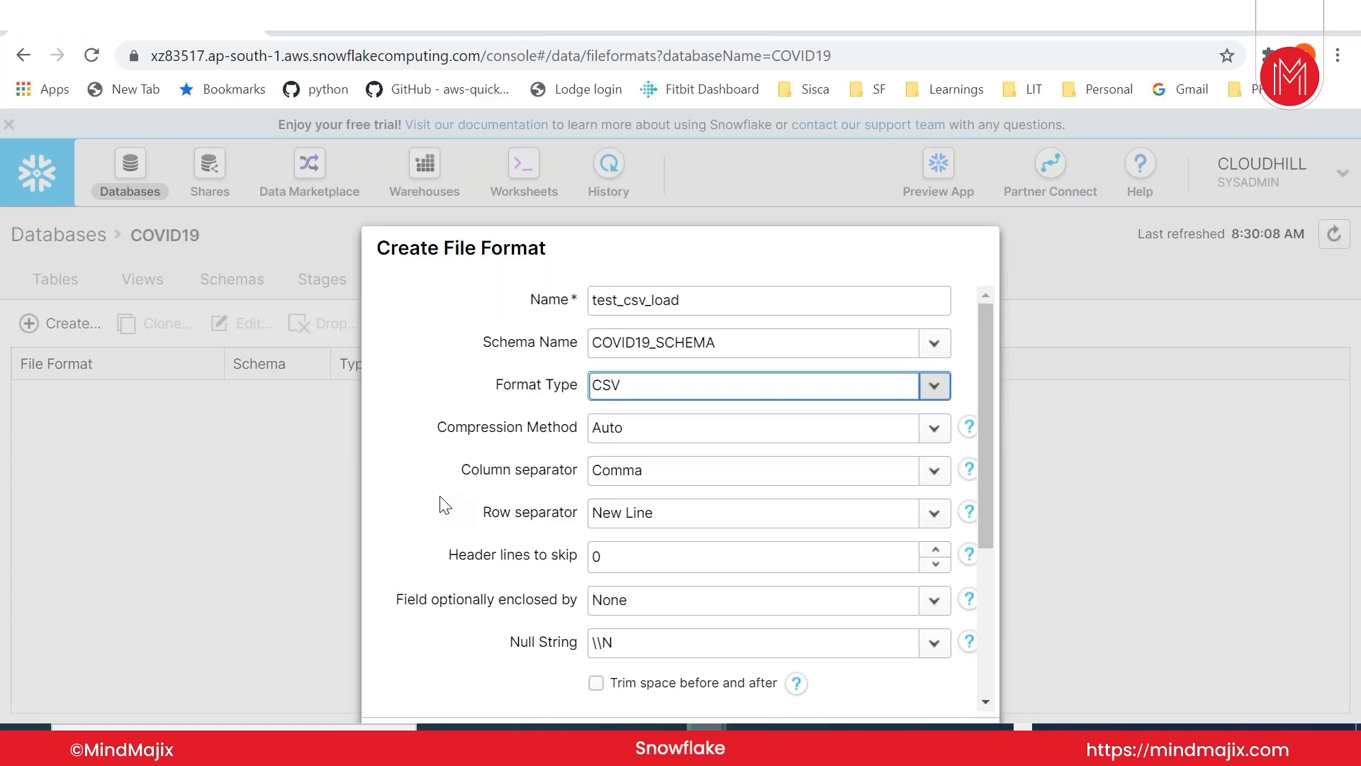
pyautogui.click(444, 316)
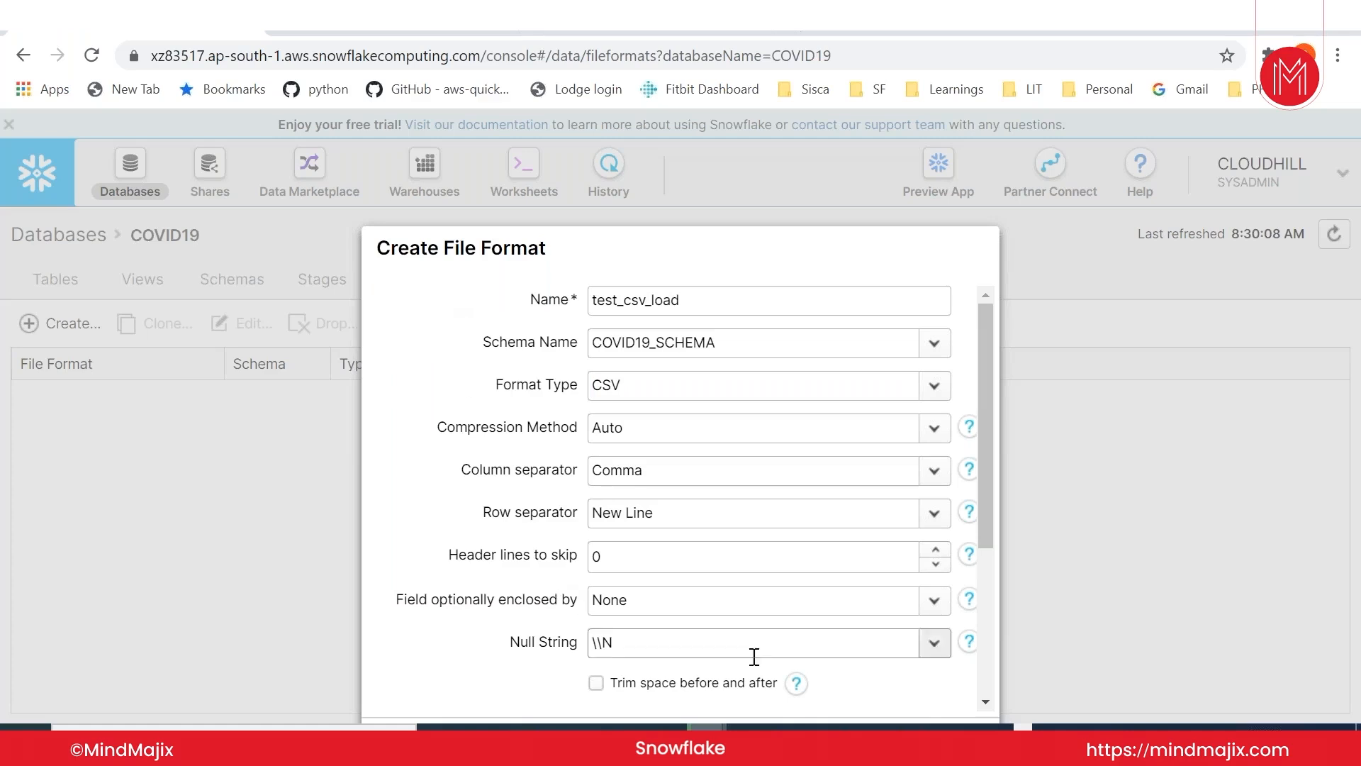
# Step: Switch to Notepad++ to check how the covid_jhu_covid_19_100 data is delimited, and return to the file format form in Chrome
pyautogui.click(828, 743)
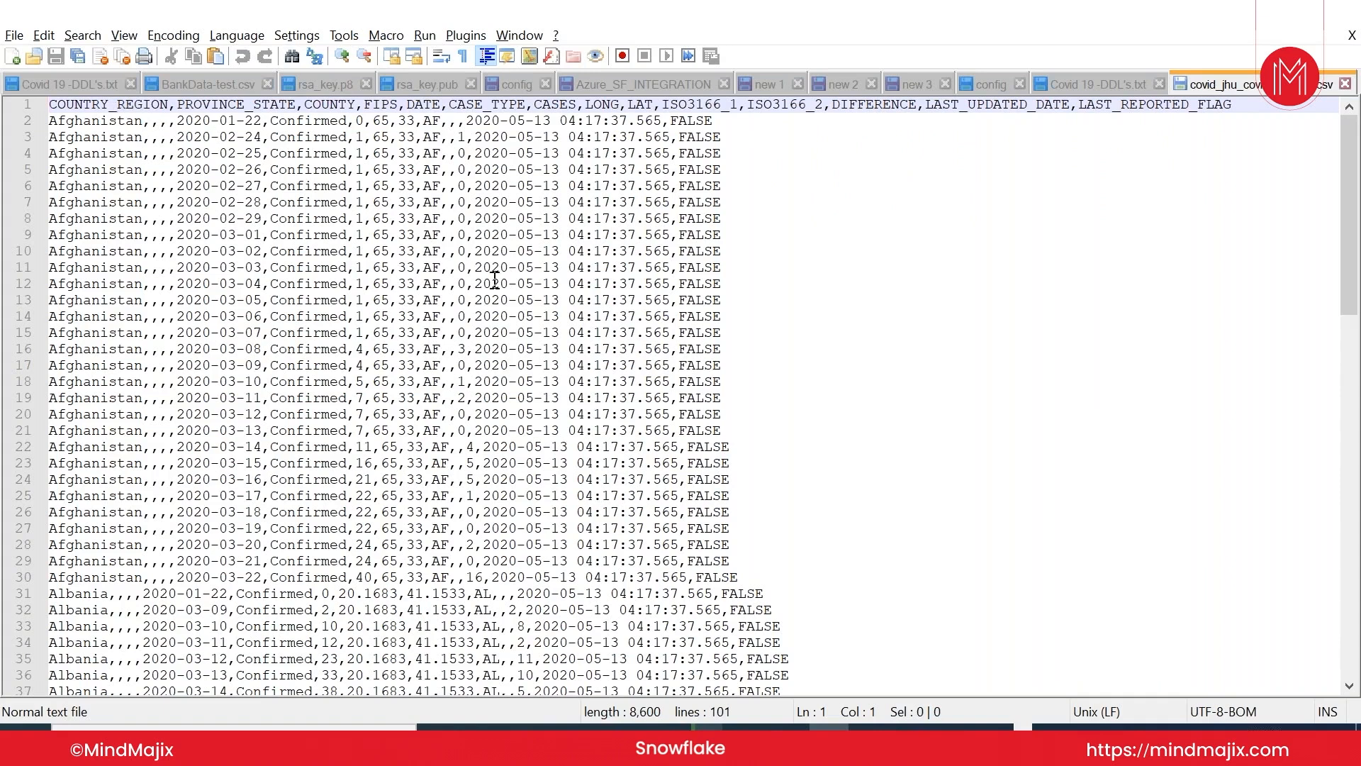
pyautogui.moveTo(745, 751)
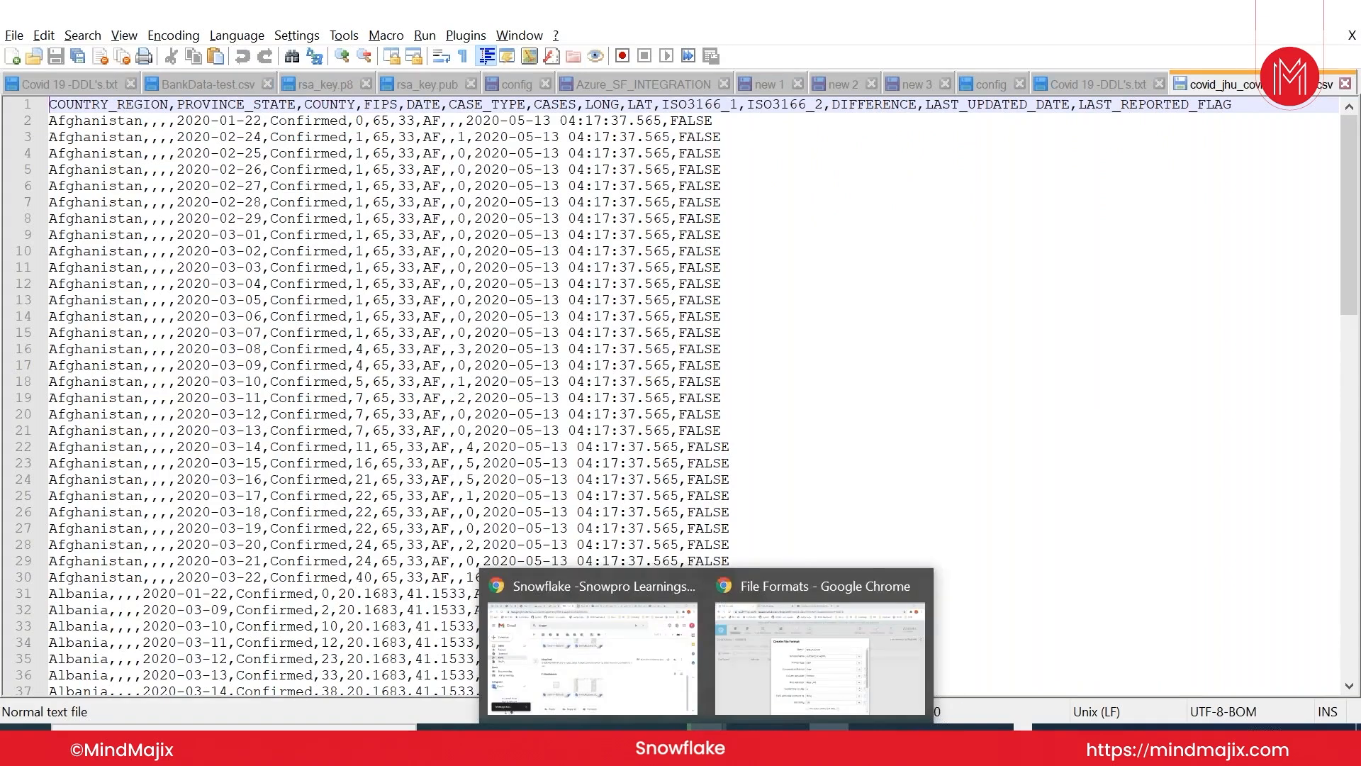
pyautogui.click(759, 649)
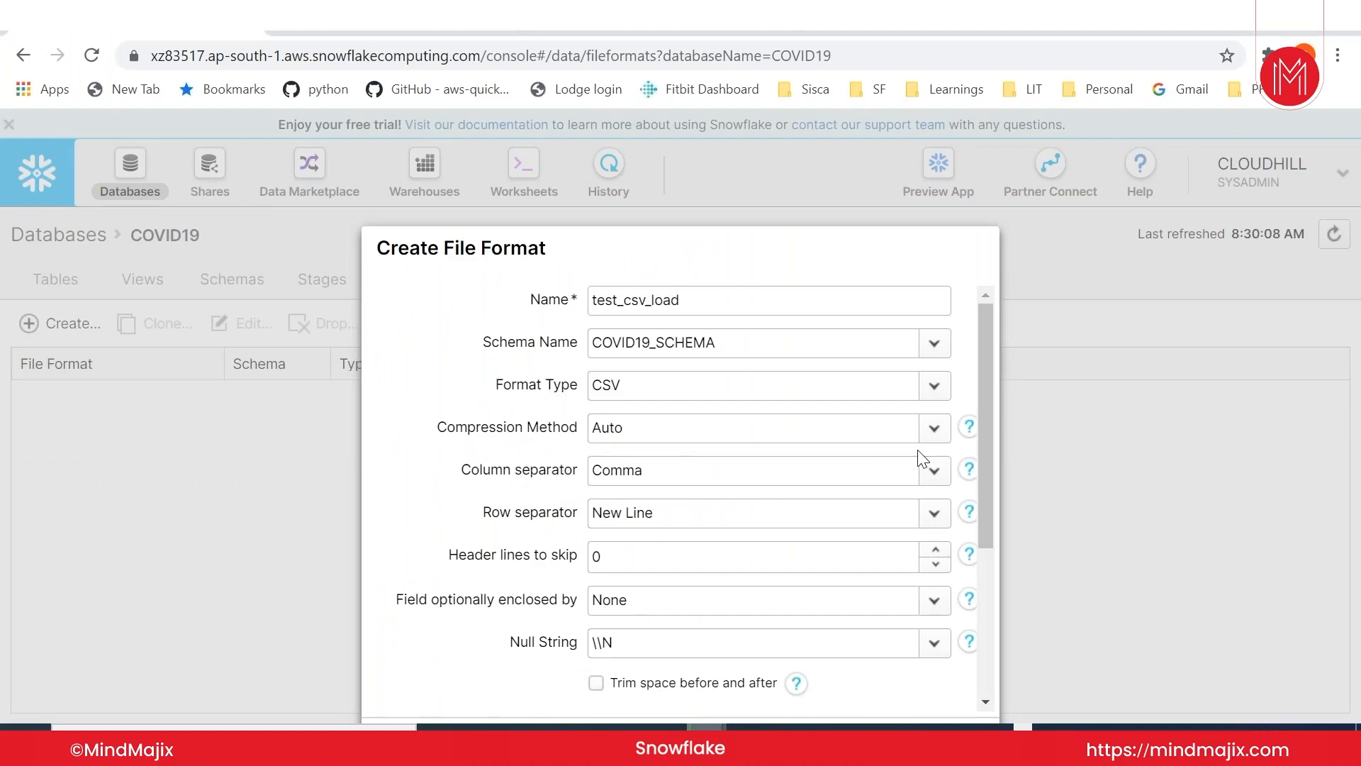
# Step: Choose Auto compression, try # as a custom column separator, and set the column separator back to Comma
pyautogui.click(932, 428)
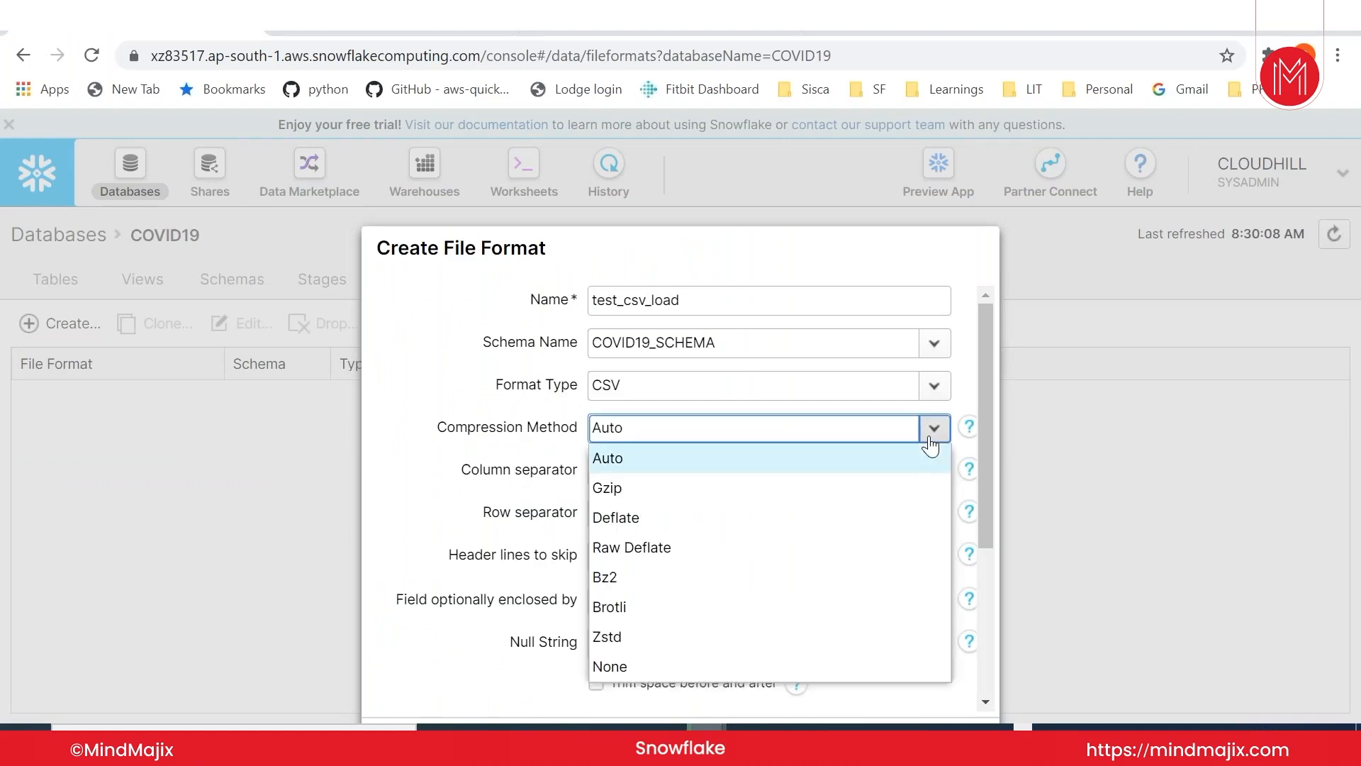
pyautogui.click(645, 470)
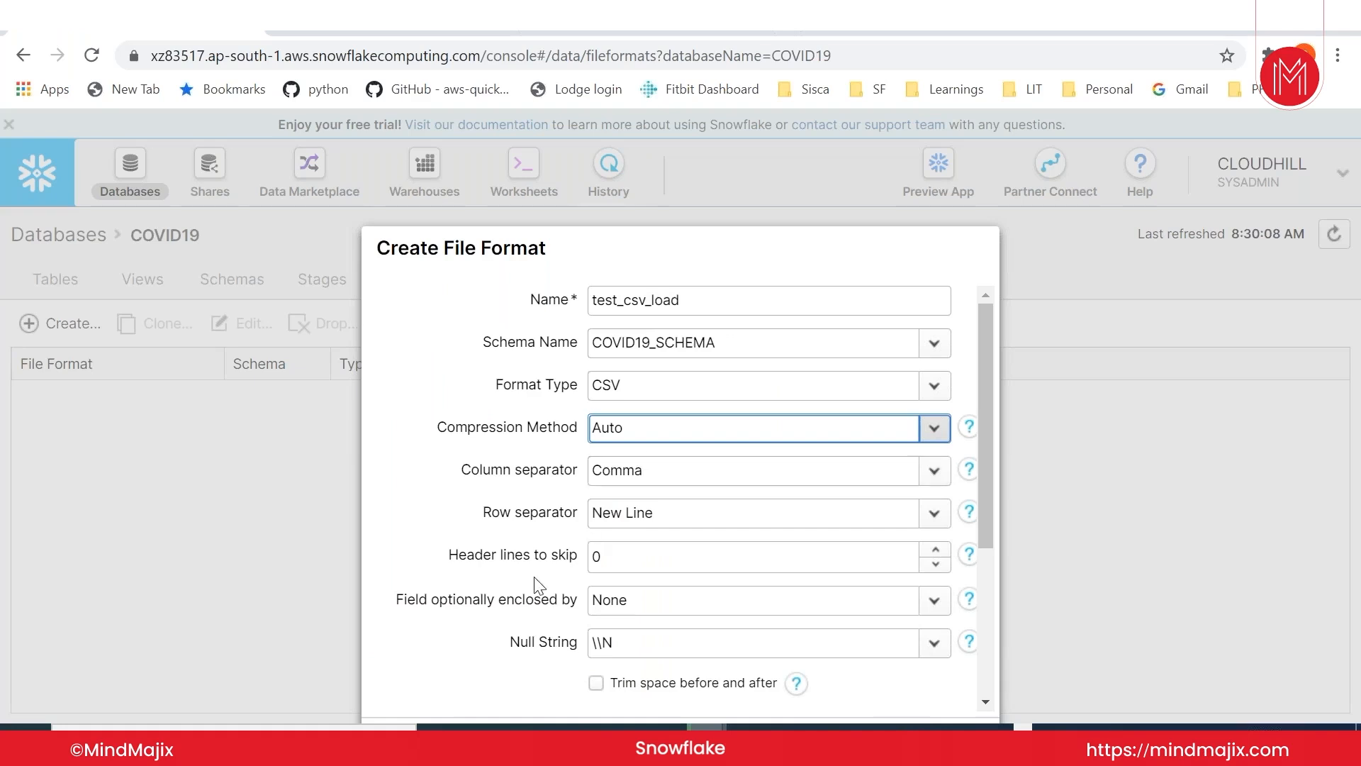
pyautogui.click(930, 474)
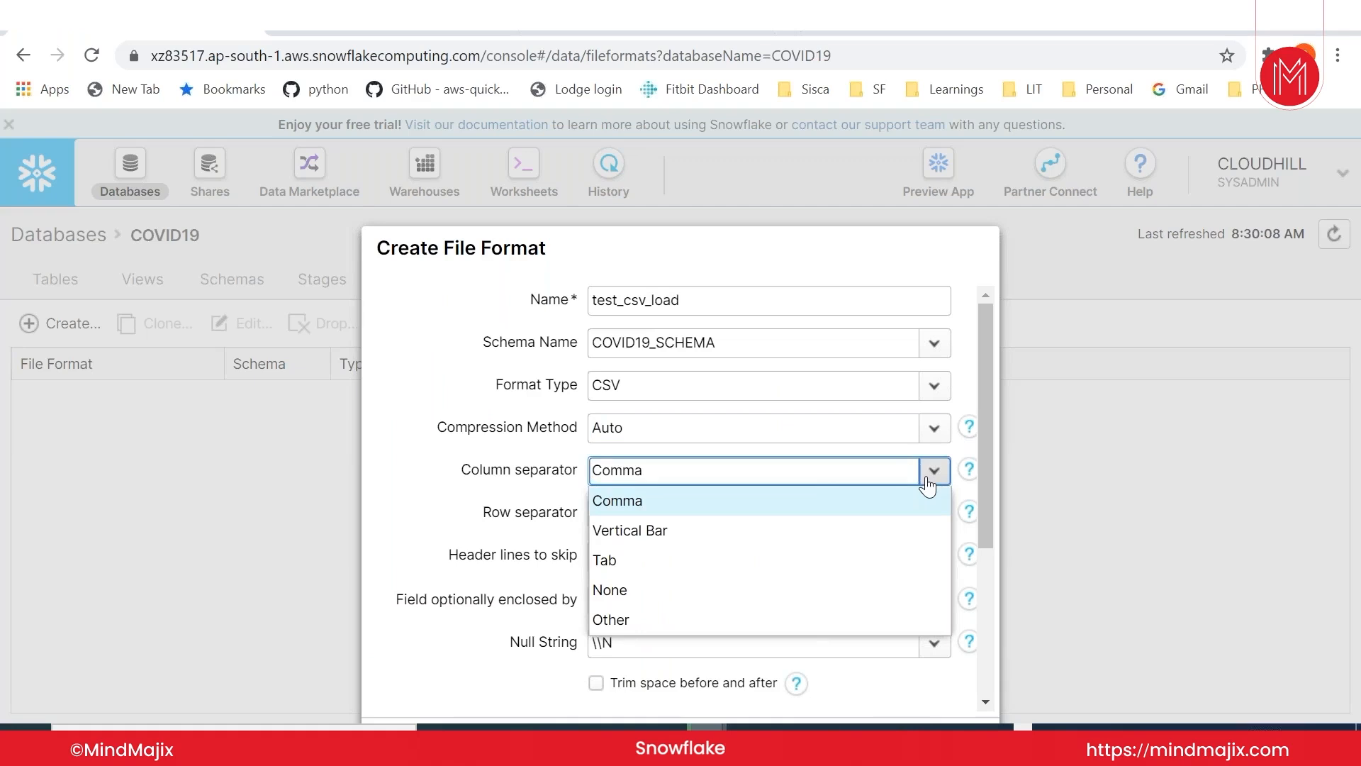
pyautogui.click(700, 631)
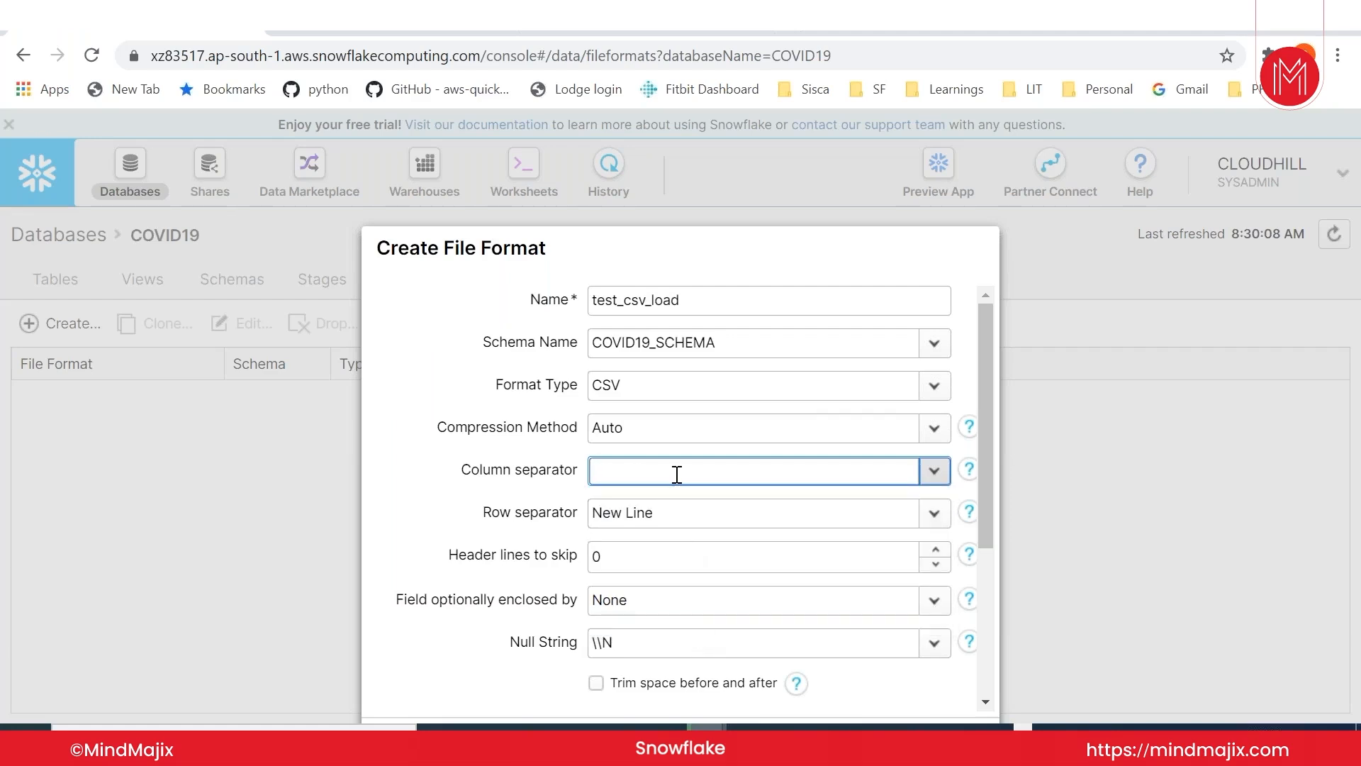
pyautogui.write('#')
pyautogui.press('BackSpace')
pyautogui.click(936, 472)
pyautogui.click(842, 509)
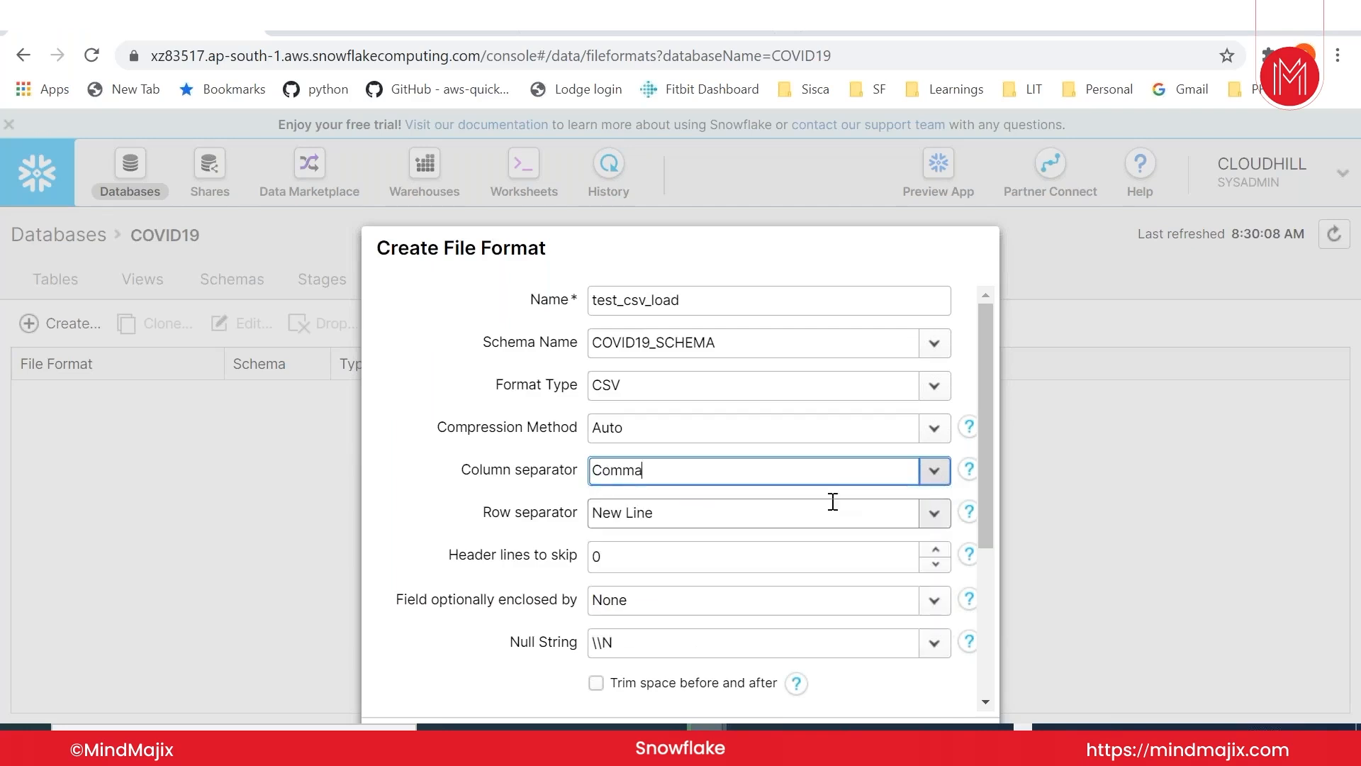
pyautogui.click(402, 513)
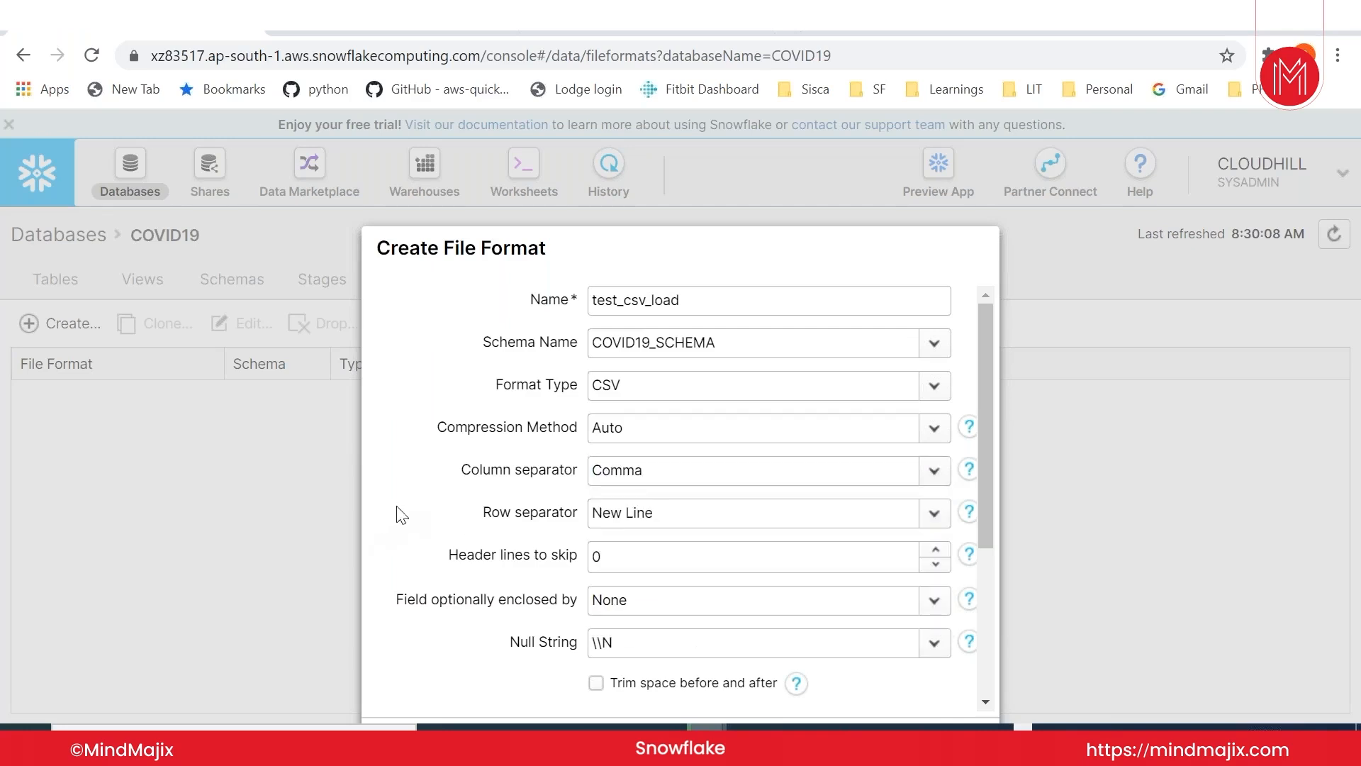
# Step: Check the row separator choices, keep New Line, and set the header lines to skip to 1
pyautogui.click(935, 518)
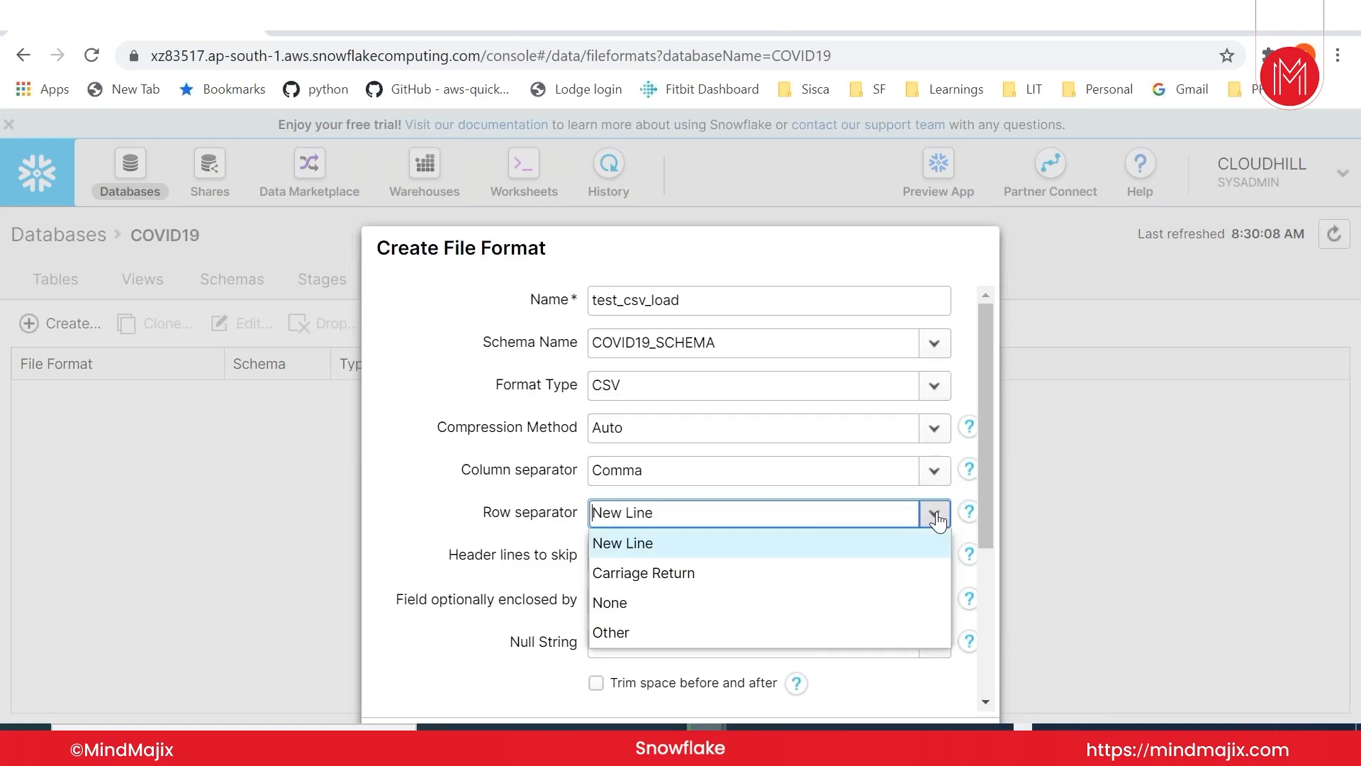
pyautogui.click(936, 518)
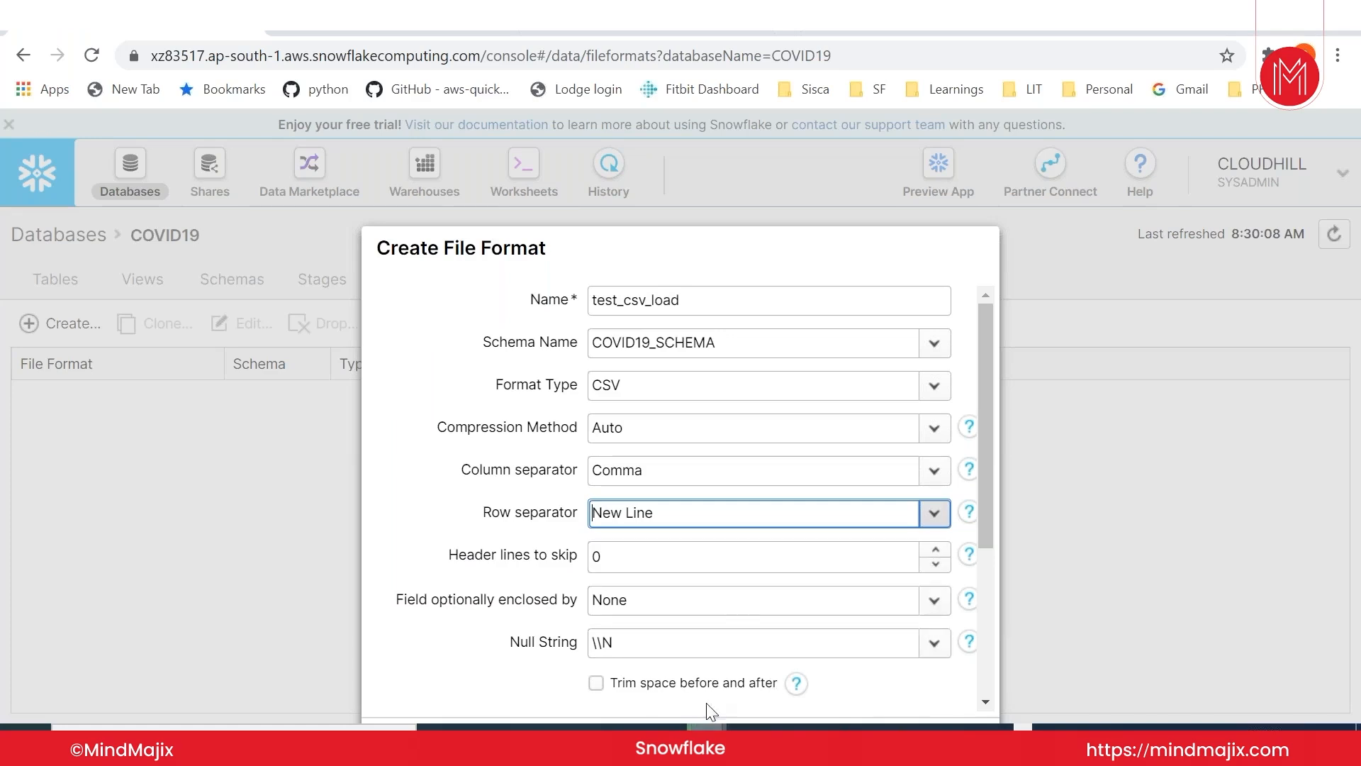
pyautogui.click(937, 552)
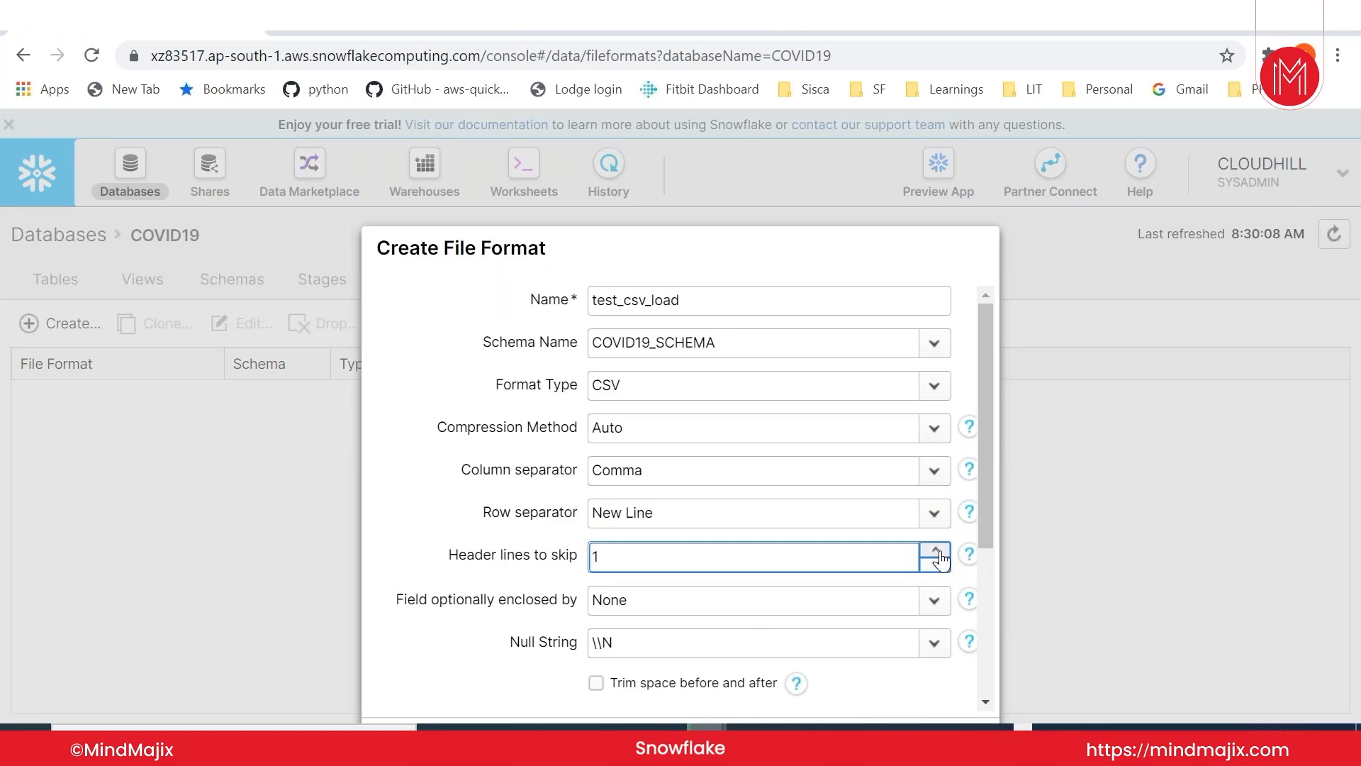
pyautogui.click(392, 494)
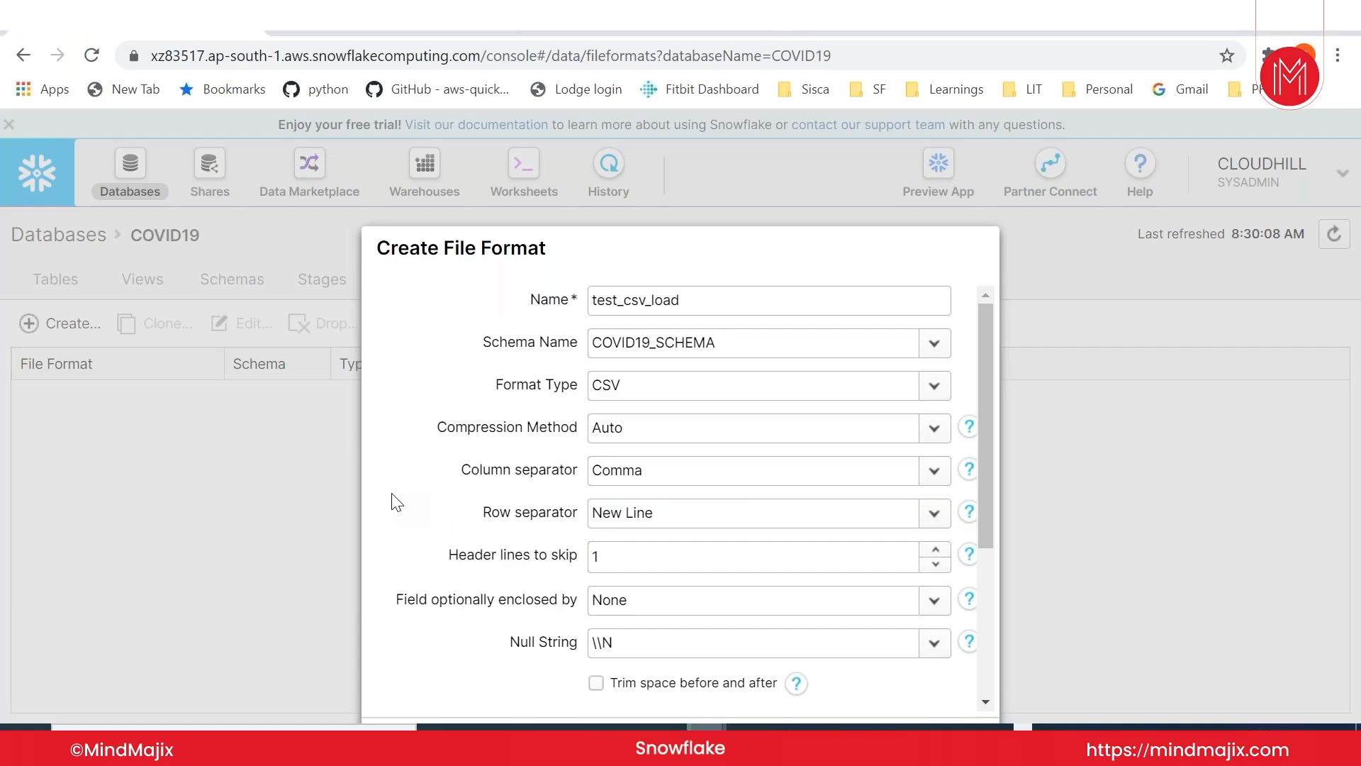
# Step: Look through the remaining options of the file format form, from the null string down to the timestamp format and comment
pyautogui.scroll(-3, 397, 502)
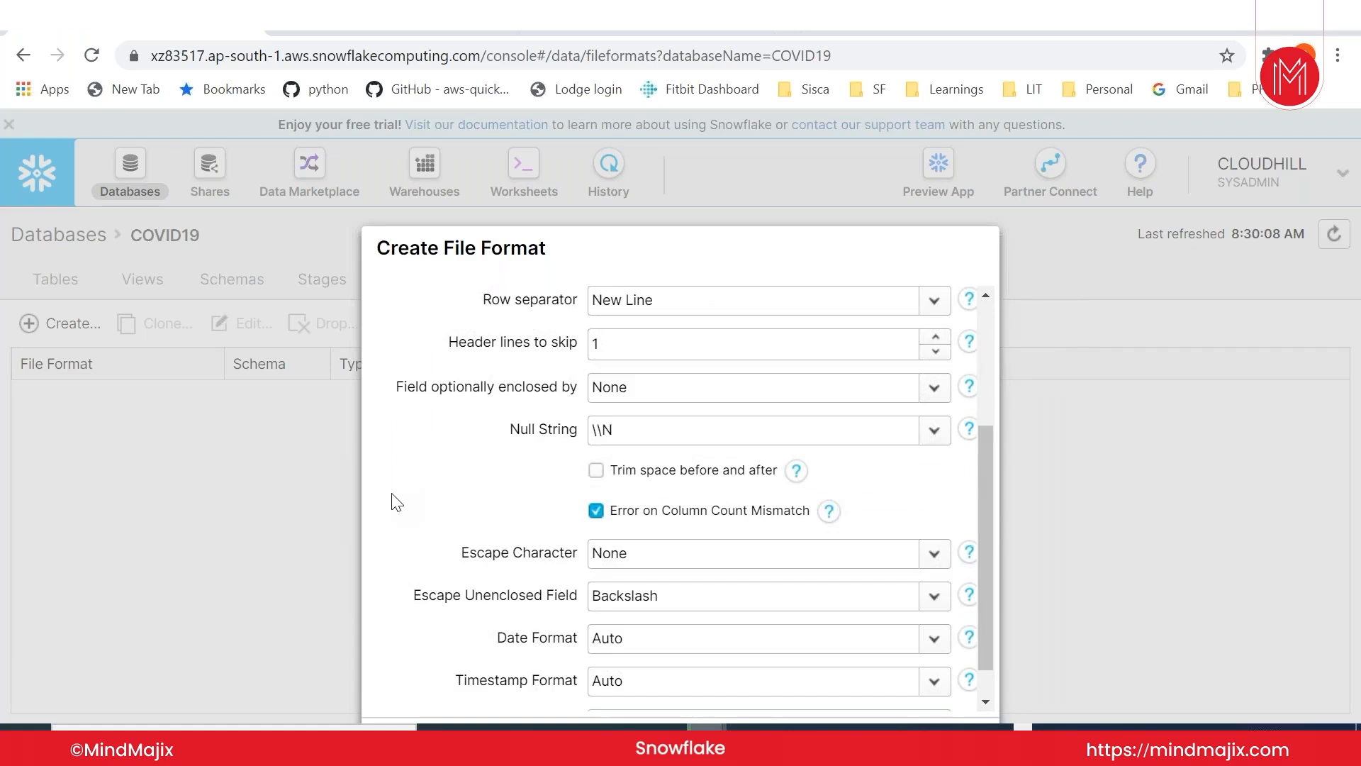
pyautogui.scroll(-1, 397, 502)
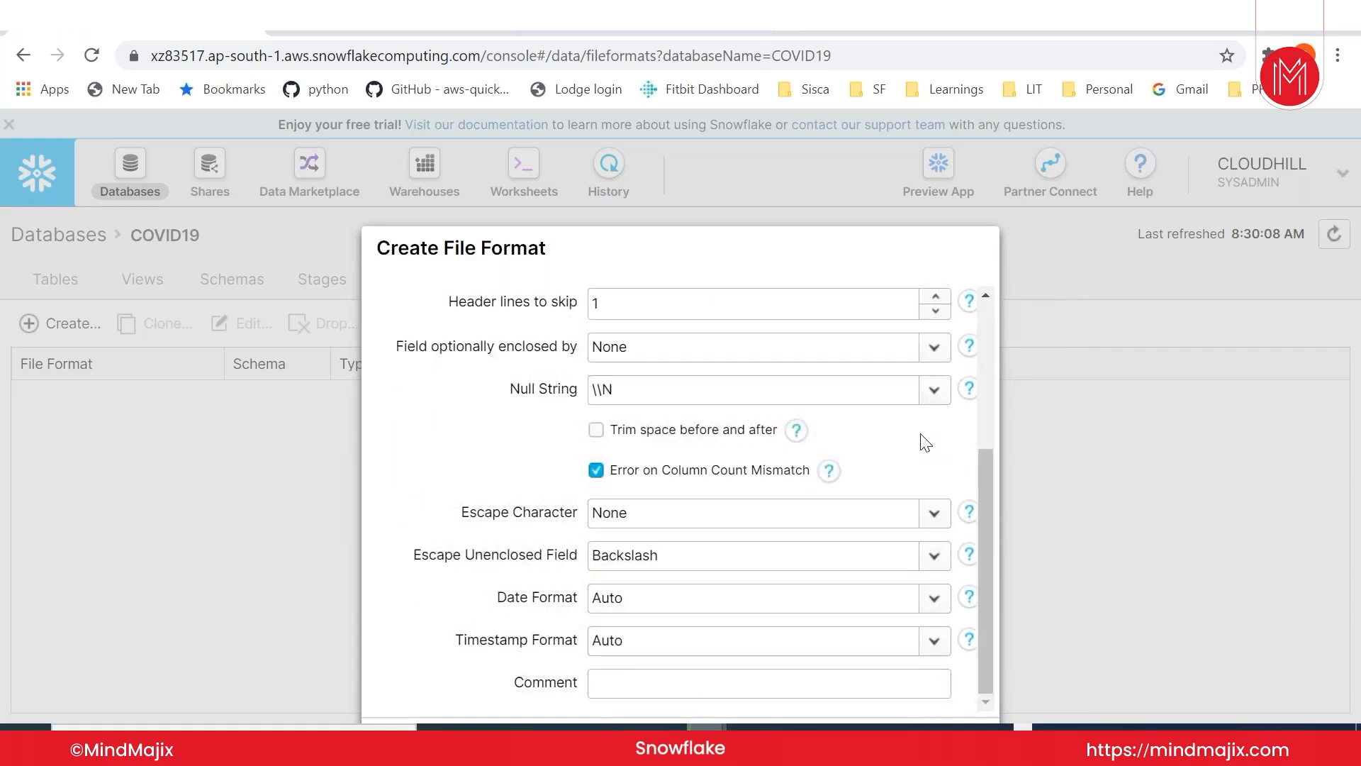
pyautogui.scroll(4, 925, 443)
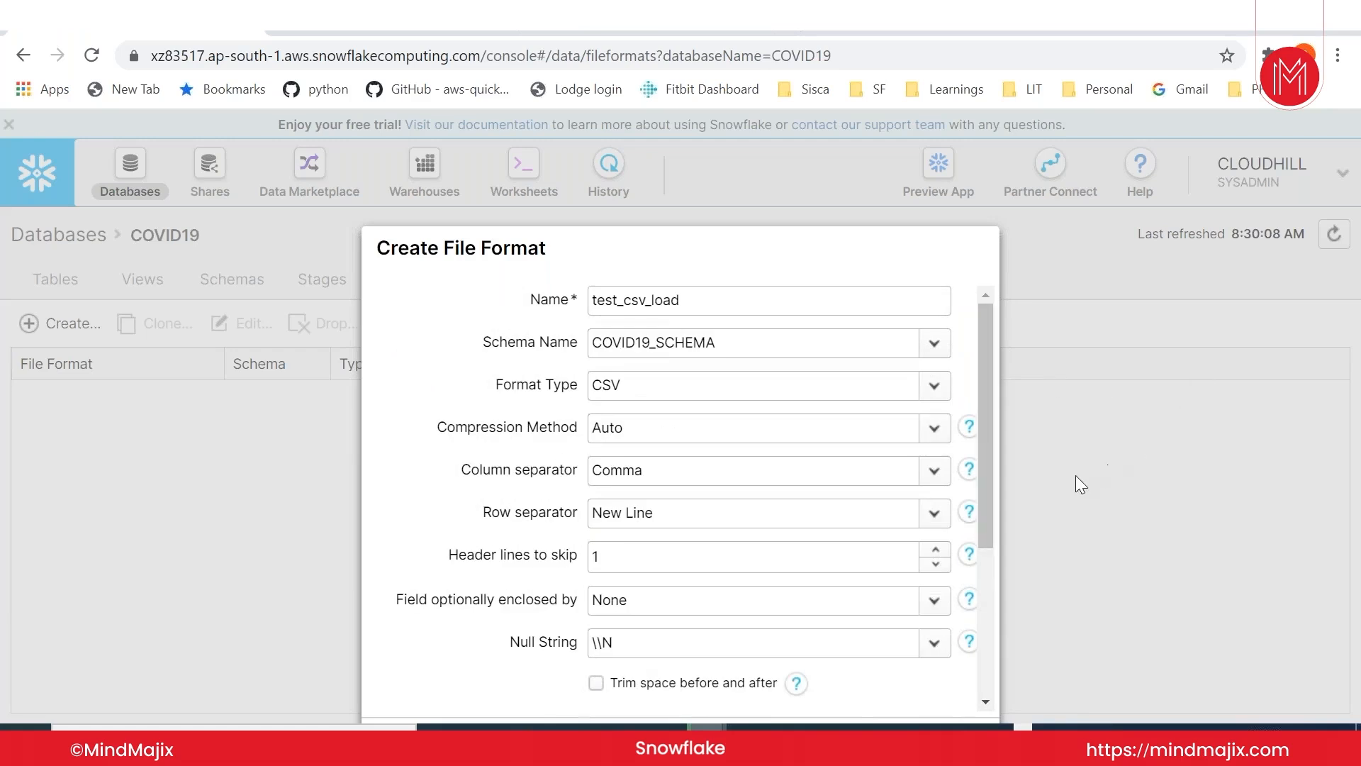
pyautogui.moveTo(985, 525); pyautogui.dragTo(983, 683)
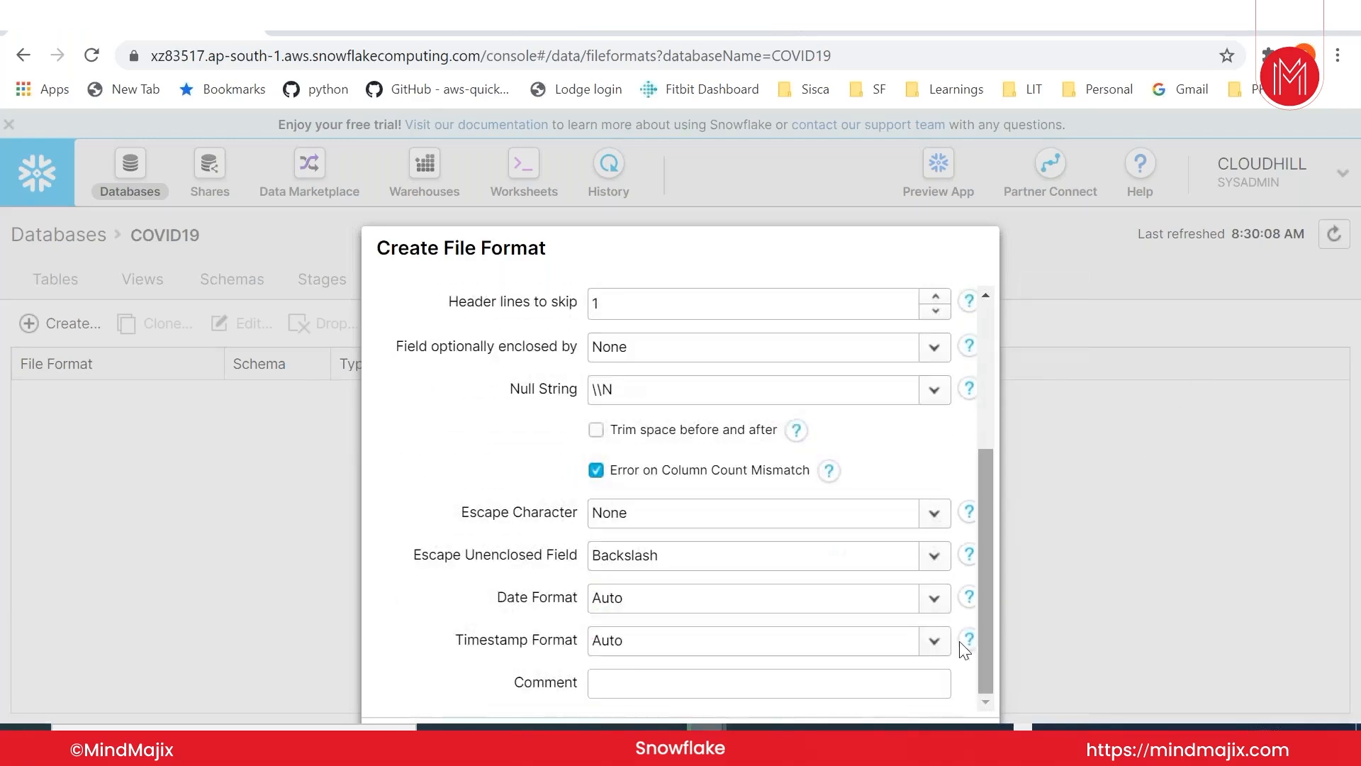
pyautogui.moveTo(668, 257); pyautogui.dragTo(685, 161)
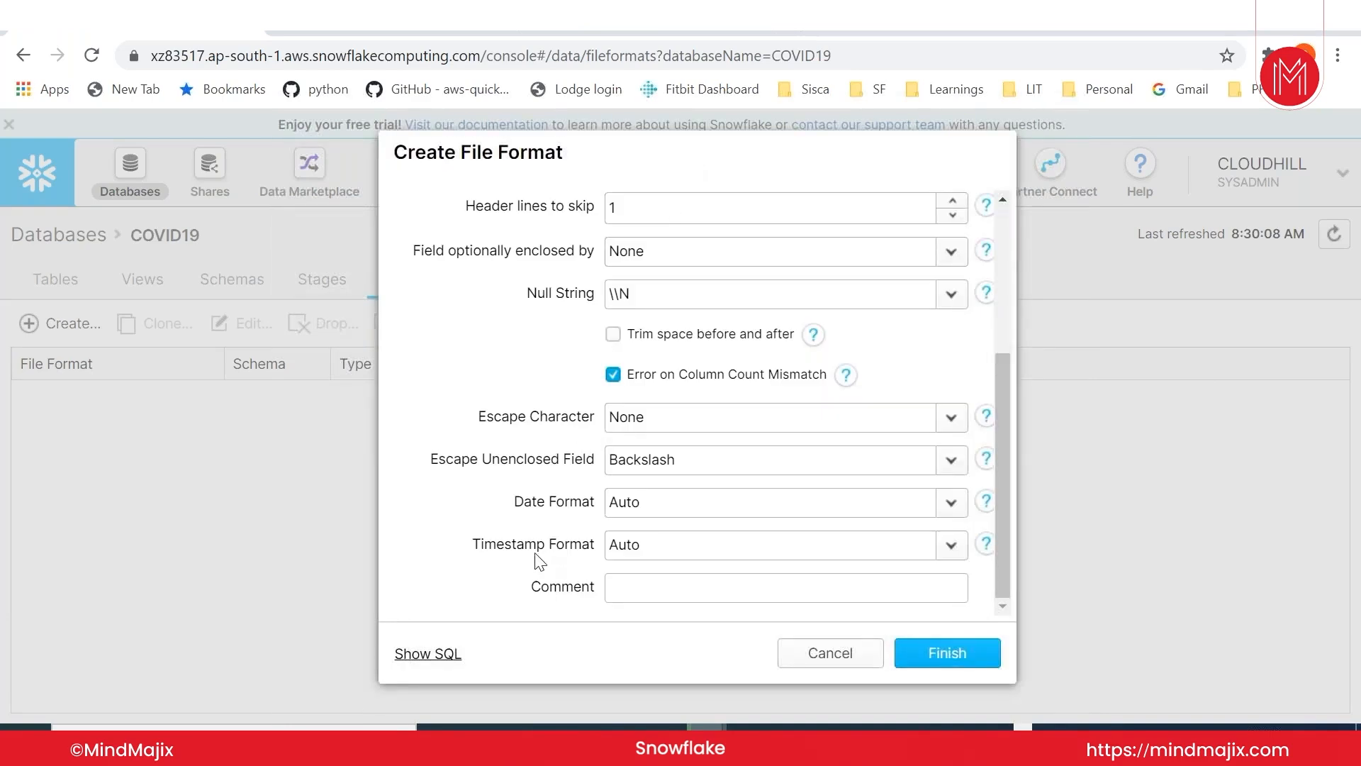
pyautogui.scroll(5, 471, 402)
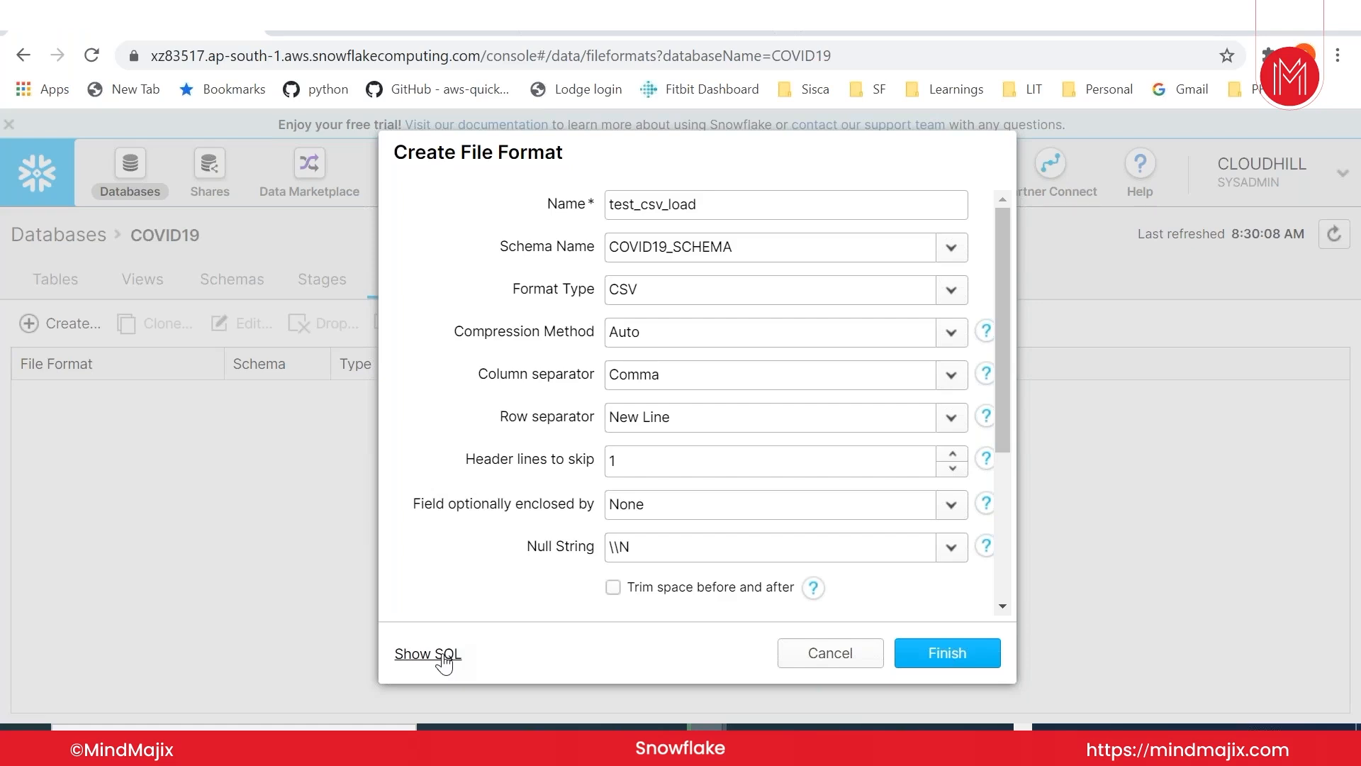
# Step: Show the SQL generated for the file format and examine its clauses, including the compression and delimiter settings
pyautogui.click(445, 663)
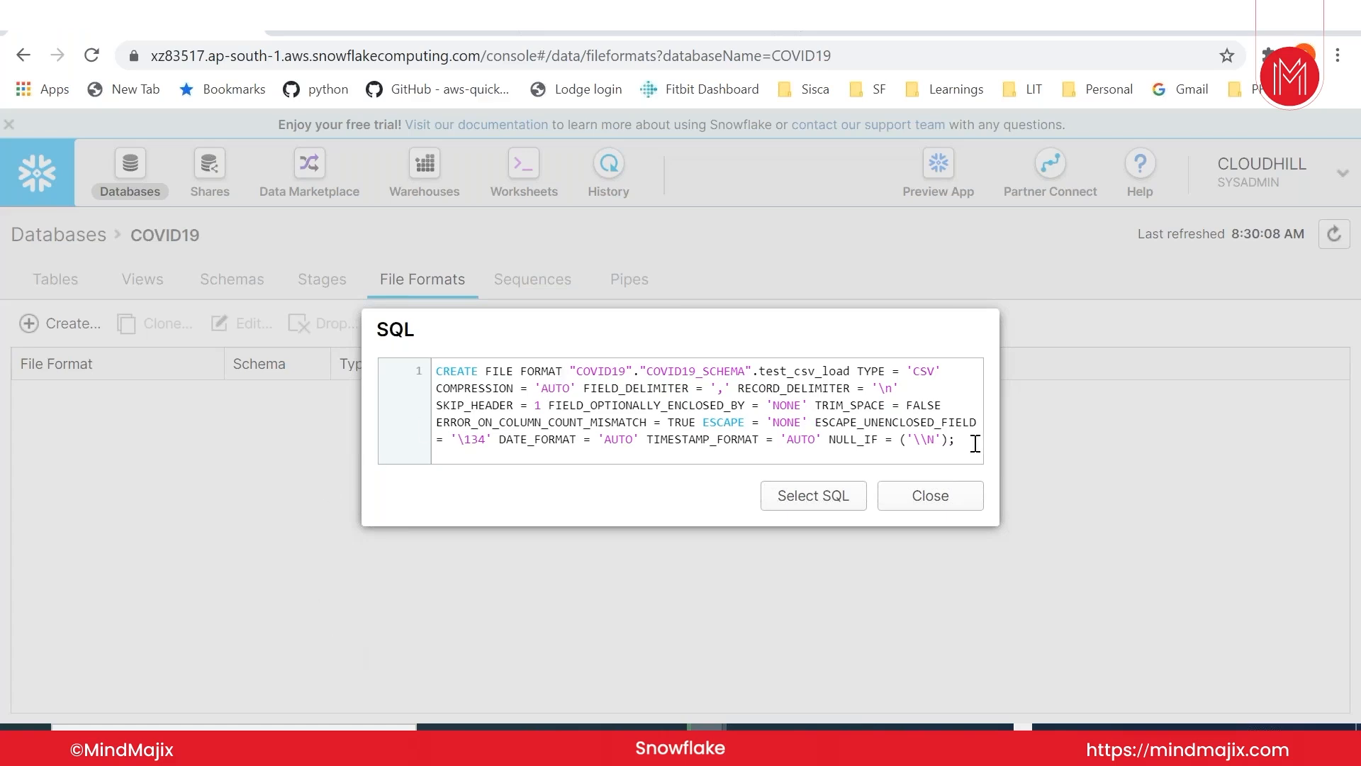
pyautogui.moveTo(972, 447); pyautogui.dragTo(434, 365)
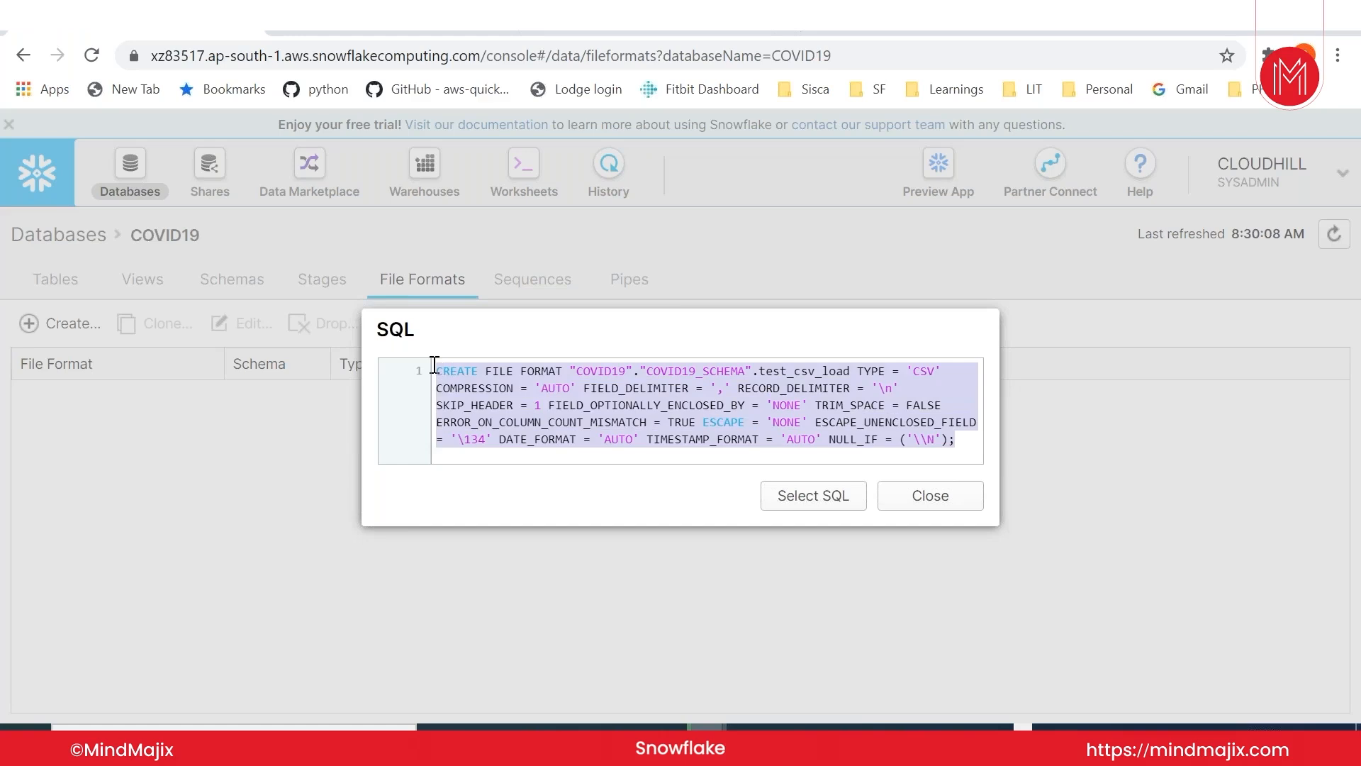
pyautogui.click(974, 452)
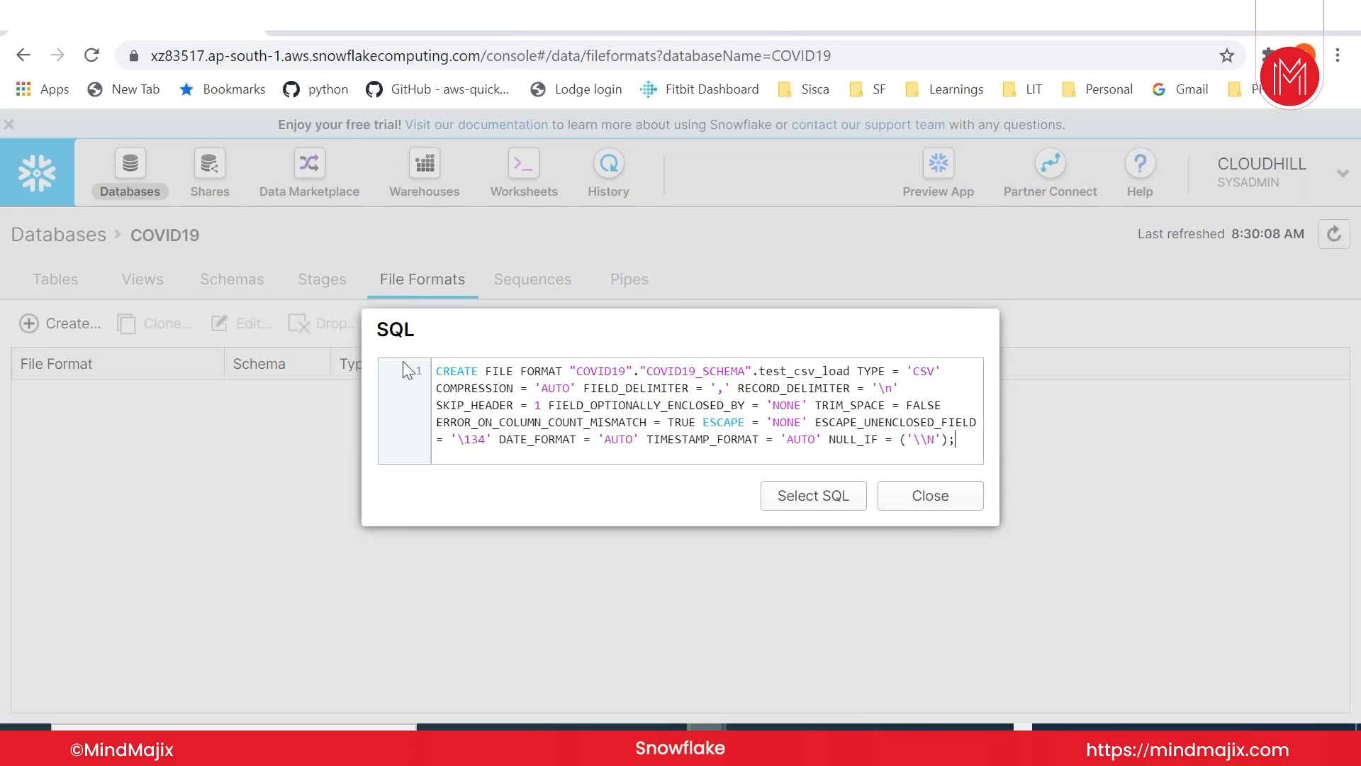
pyautogui.moveTo(440, 370); pyautogui.dragTo(874, 389)
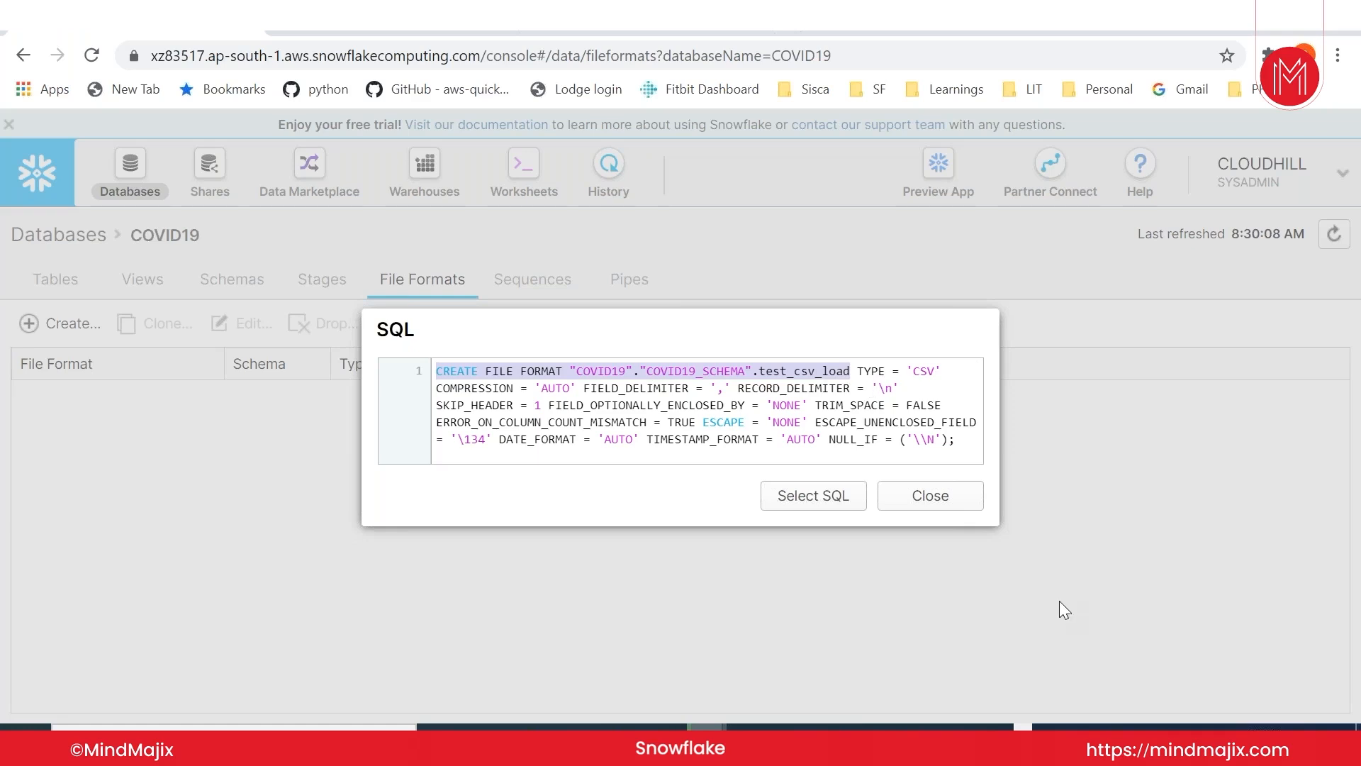
pyautogui.click(946, 369)
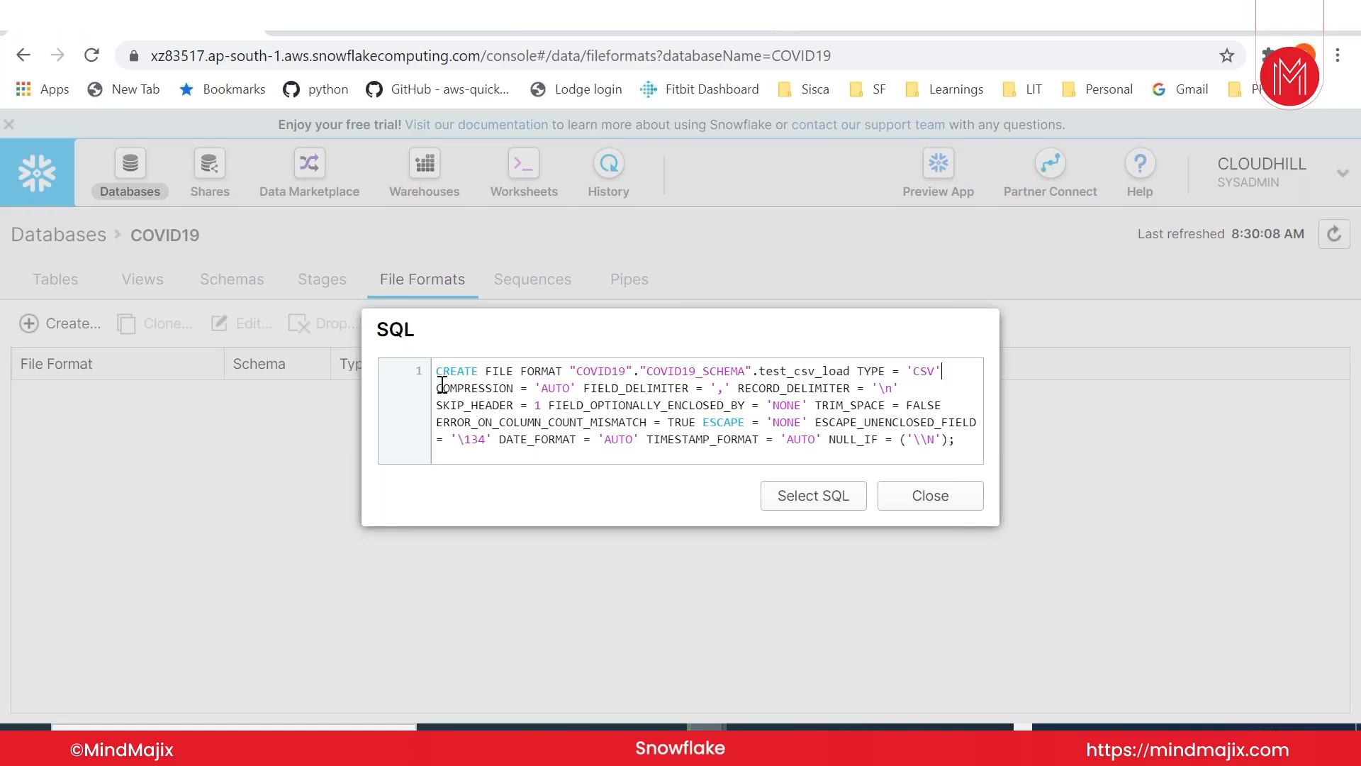
pyautogui.moveTo(437, 388); pyautogui.dragTo(910, 394)
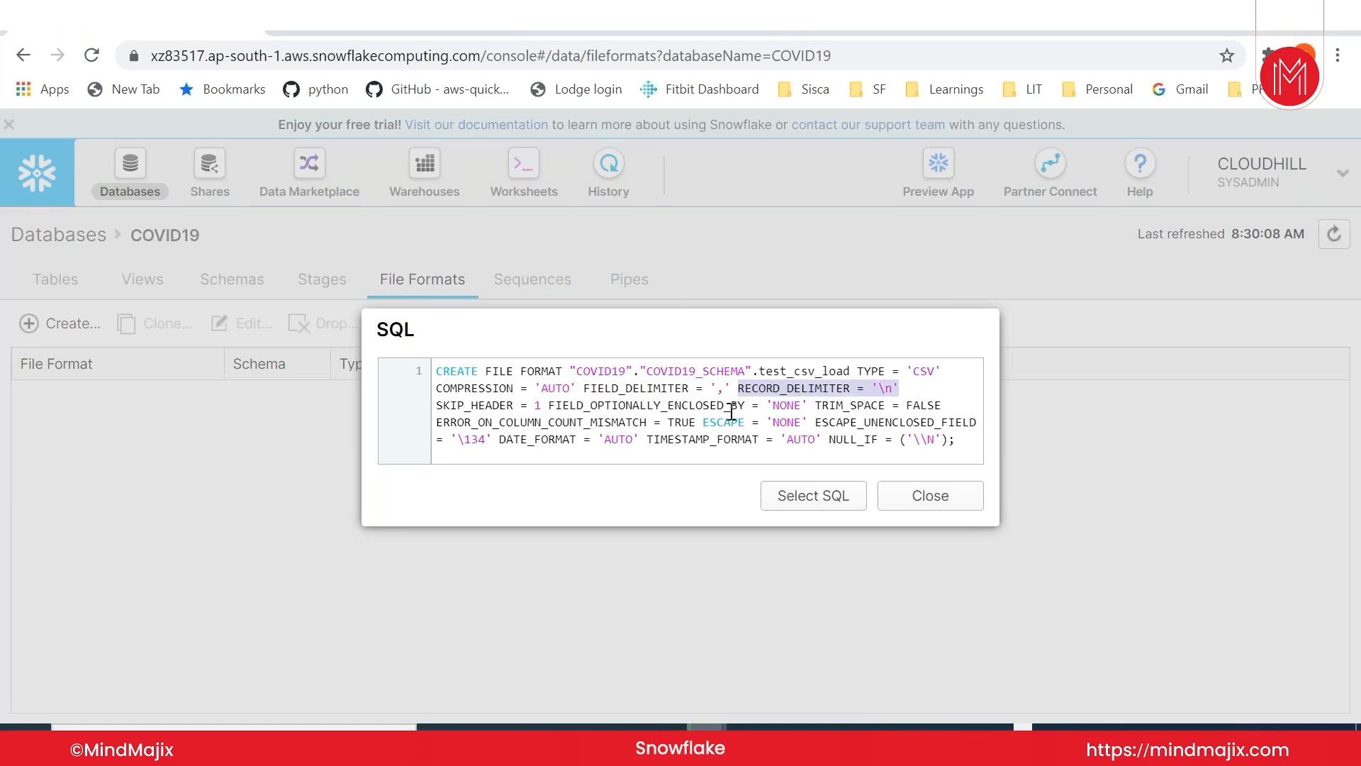
# Step: Copy the complete CREATE FILE FORMAT statement and return to the file format form
pyautogui.click(969, 447)
pyautogui.moveTo(969, 446); pyautogui.dragTo(436, 368)
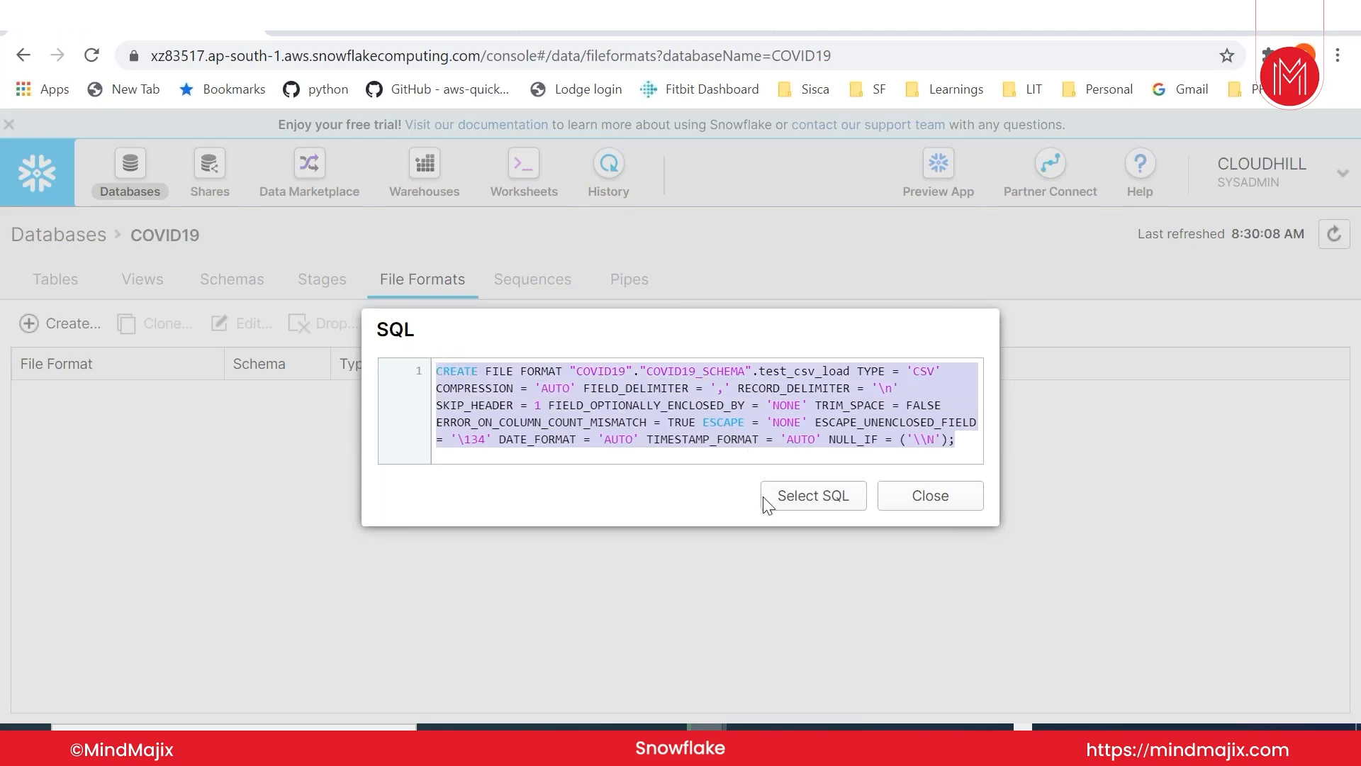
pyautogui.click(928, 495)
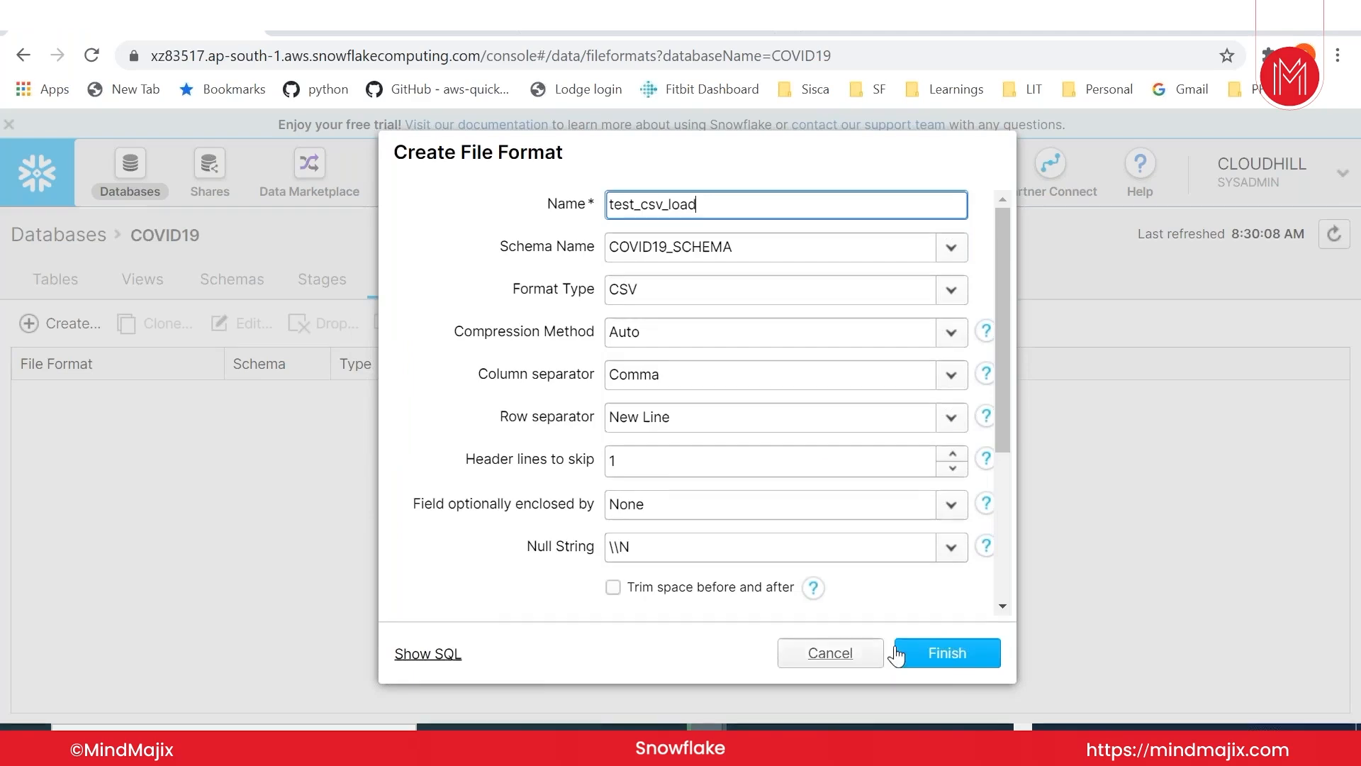
# Step: Check the test_csv_load settings once more and create the file format
pyautogui.scroll(-2, 779, 427)
pyautogui.scroll(2, 777, 428)
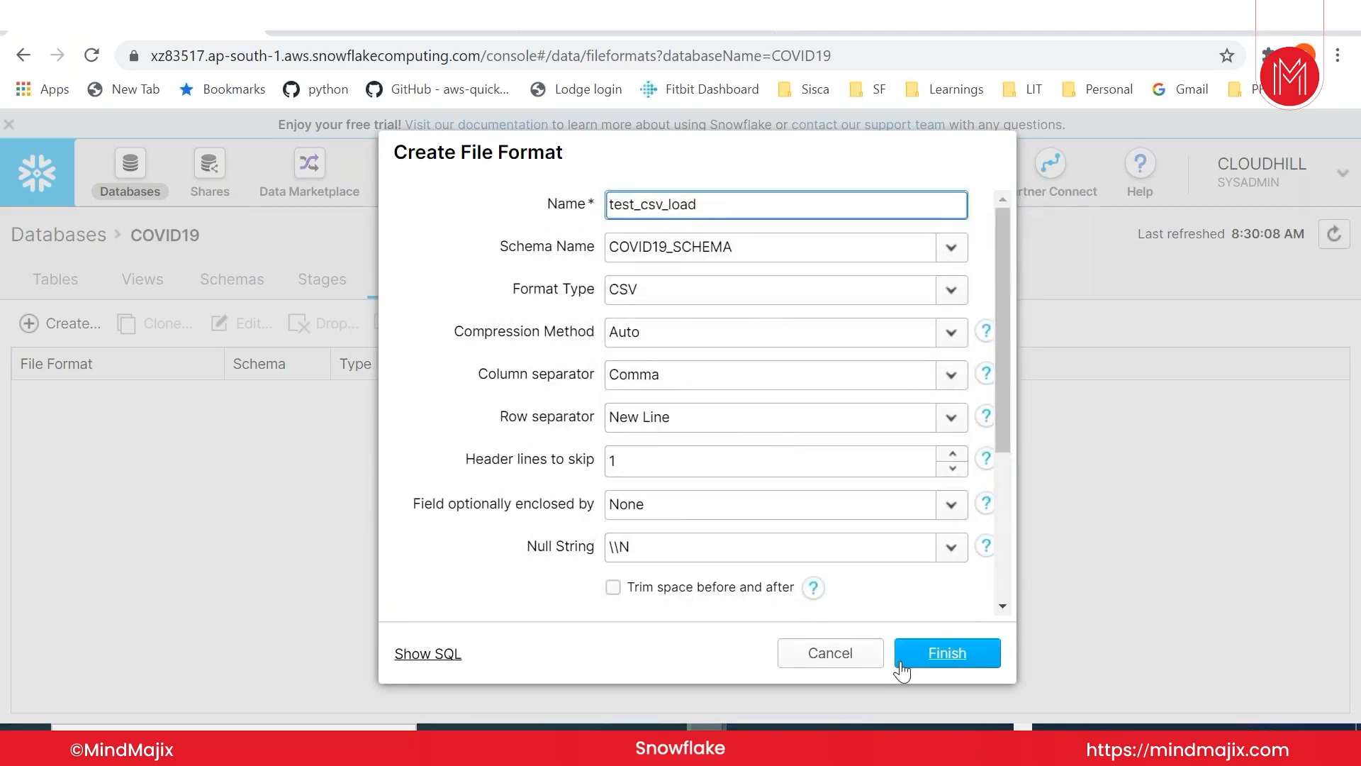
pyautogui.click(960, 665)
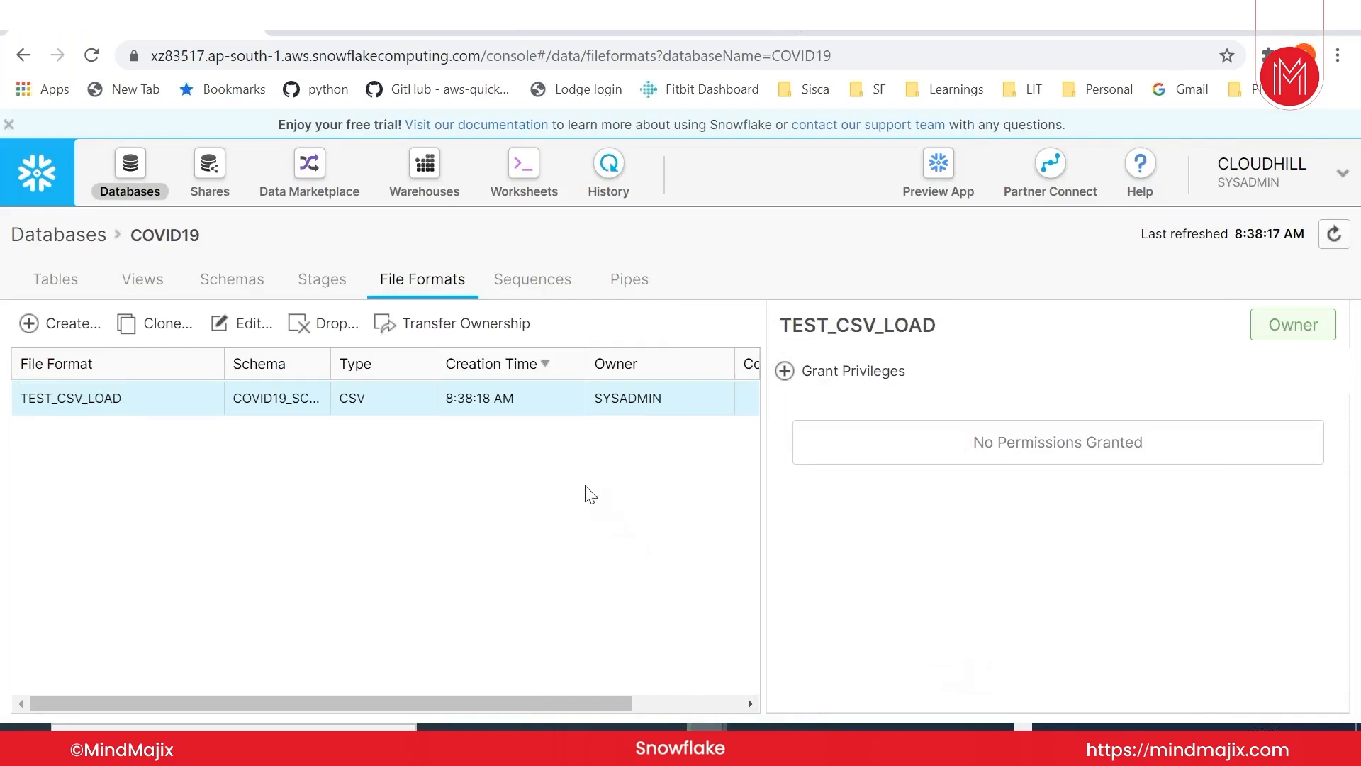
# Step: Paste the copied CREATE FILE FORMAT statement into the worksheet, a few lines below the create table JHU_COVID_19 statement
pyautogui.click(528, 178)
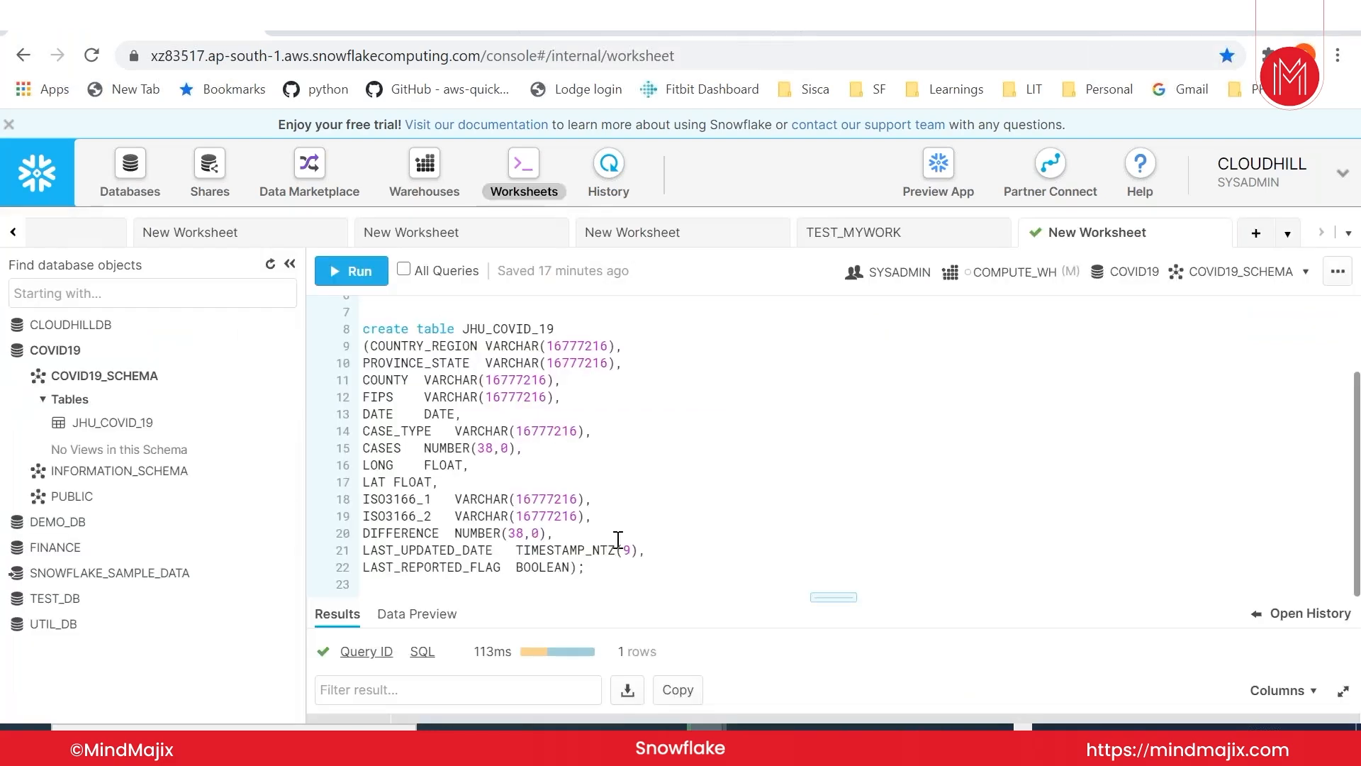
pyautogui.click(609, 565)
pyautogui.press('Return')
pyautogui.press('Return')
pyautogui.press('Return')
pyautogui.press('Return')
pyautogui.press('Return')
pyautogui.hotkey('ctrl', 'v')
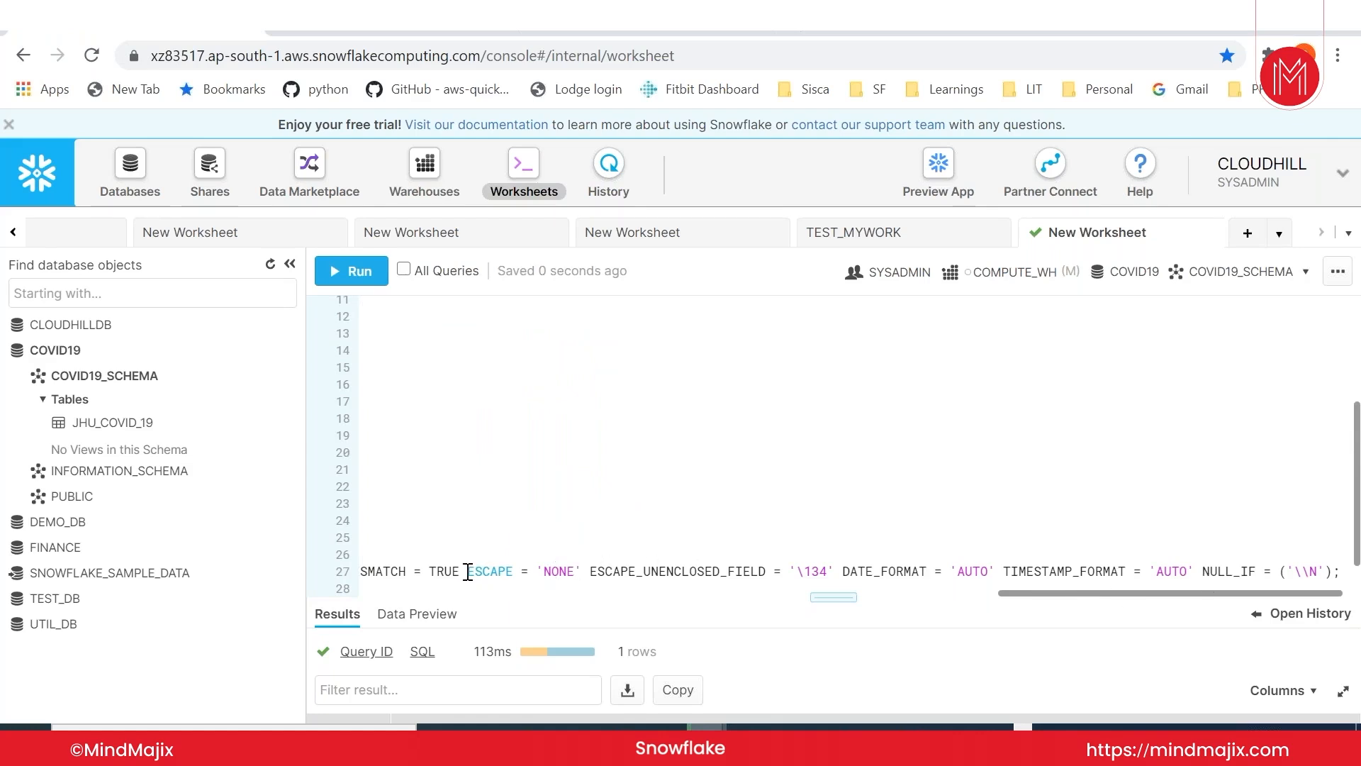
# Step: Split the CREATE FILE FORMAT statement over four lines, breaking before COMPRESSION, FIELD_OPTIONALLY_ENCLOSED_BY and ESCAPE
pyautogui.press('Return')
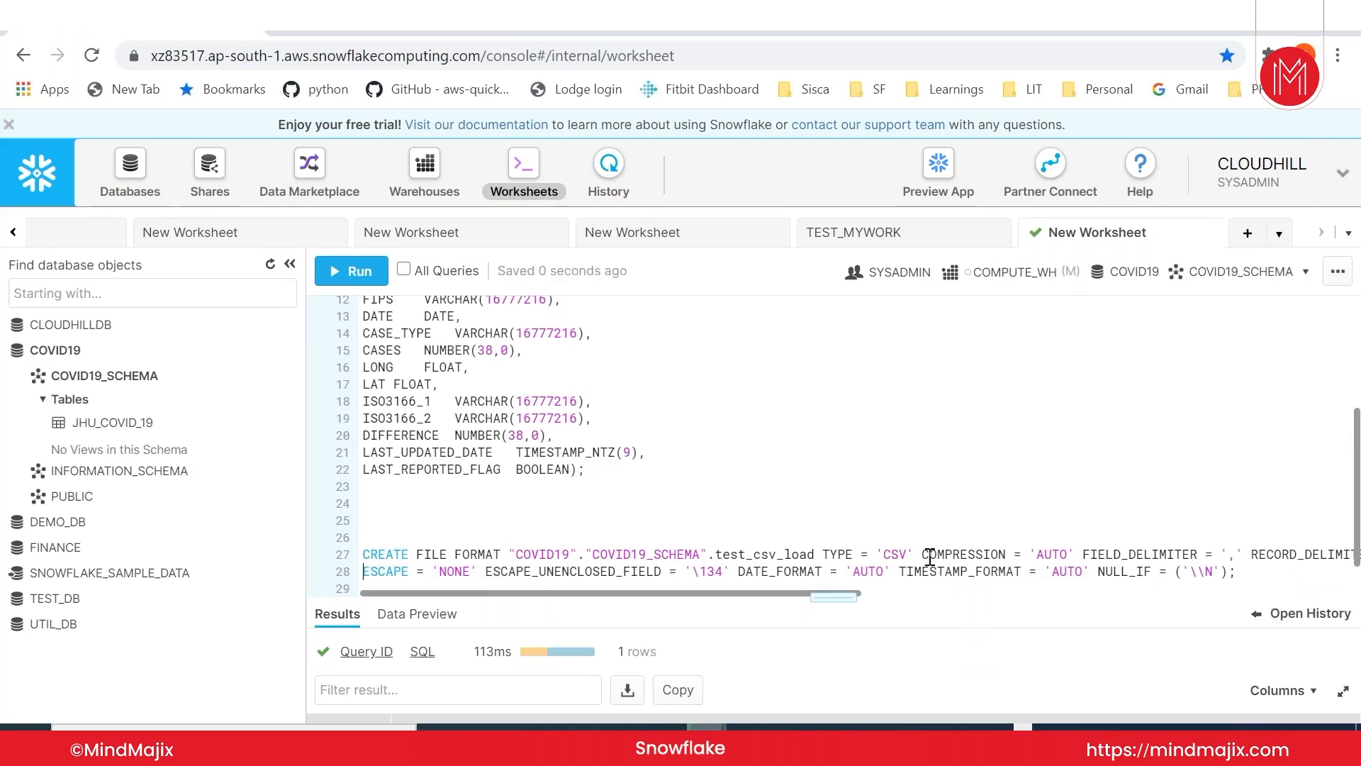
pyautogui.press('Return')
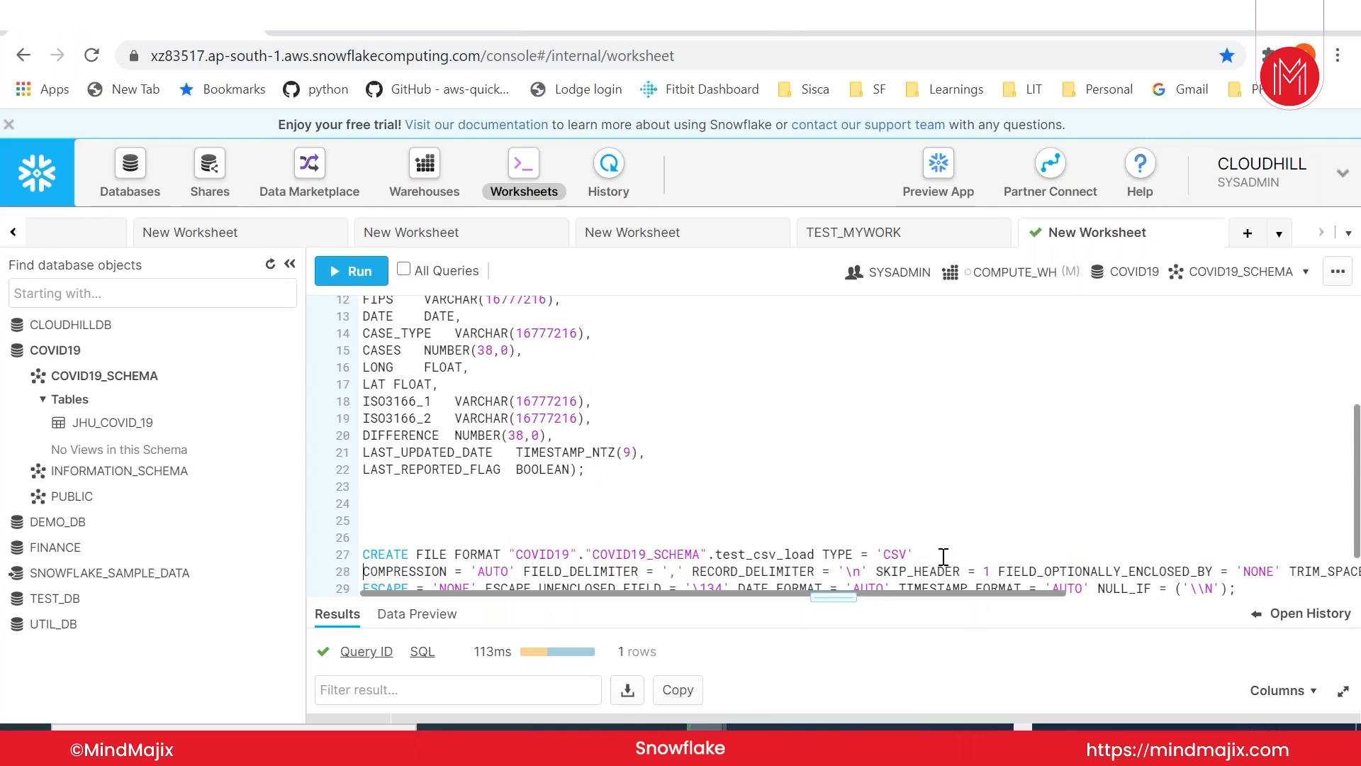
pyautogui.scroll(-1, 992, 475)
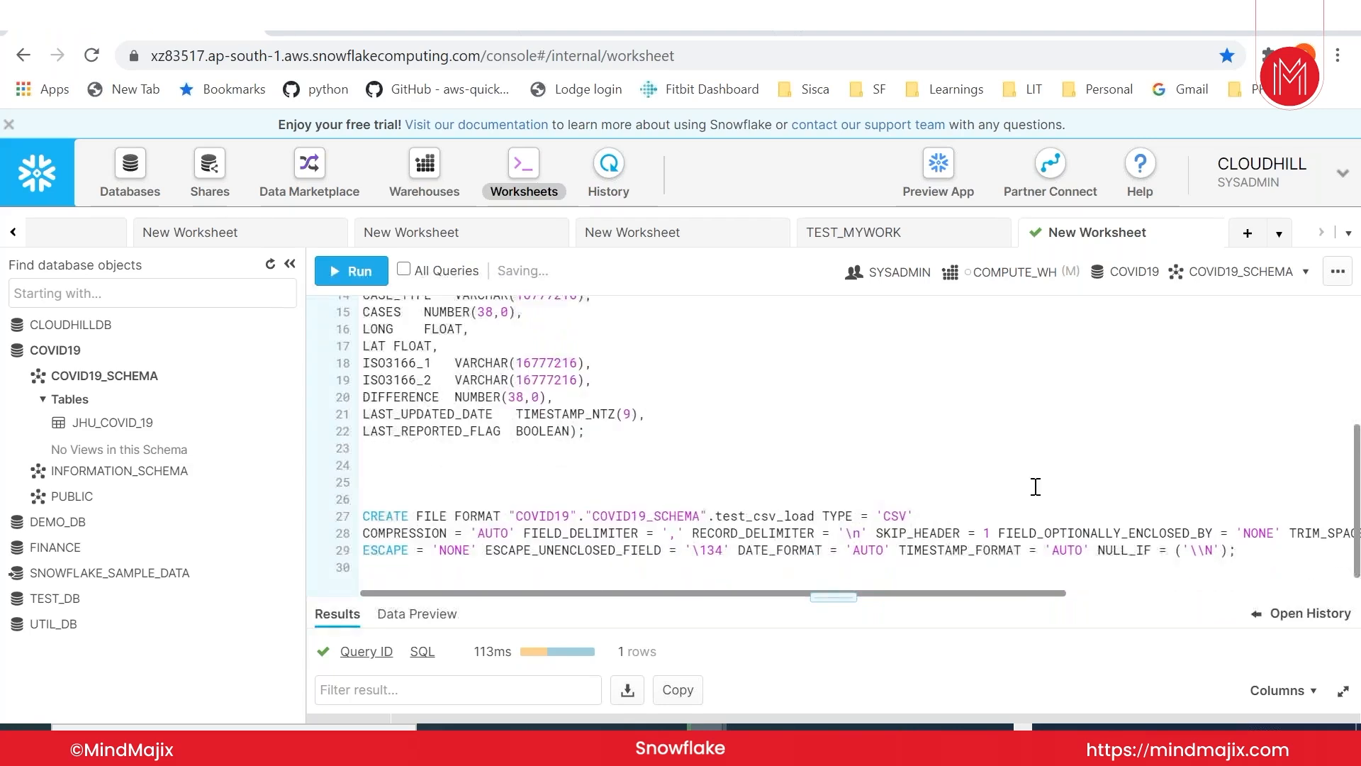
pyautogui.click(998, 533)
pyautogui.press('Return')
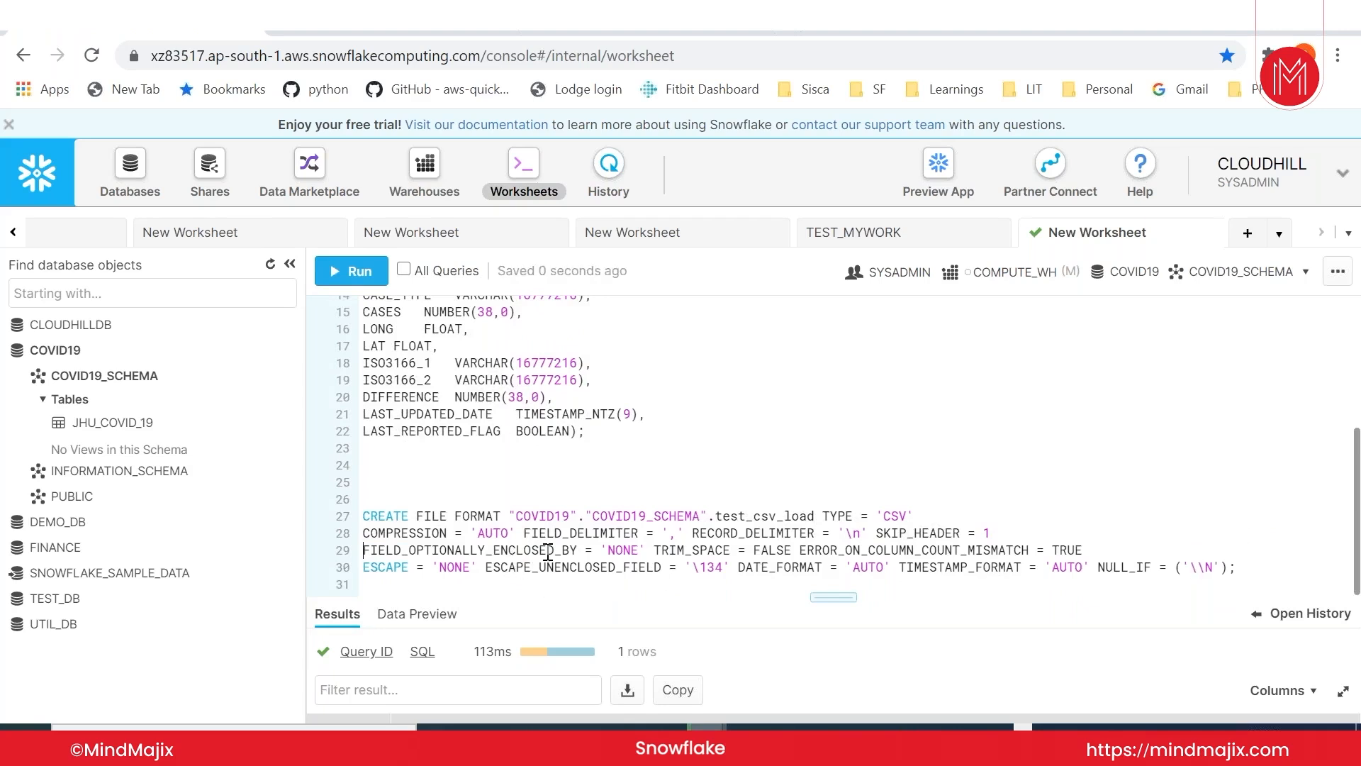
pyautogui.moveTo(1251, 573); pyautogui.dragTo(352, 521)
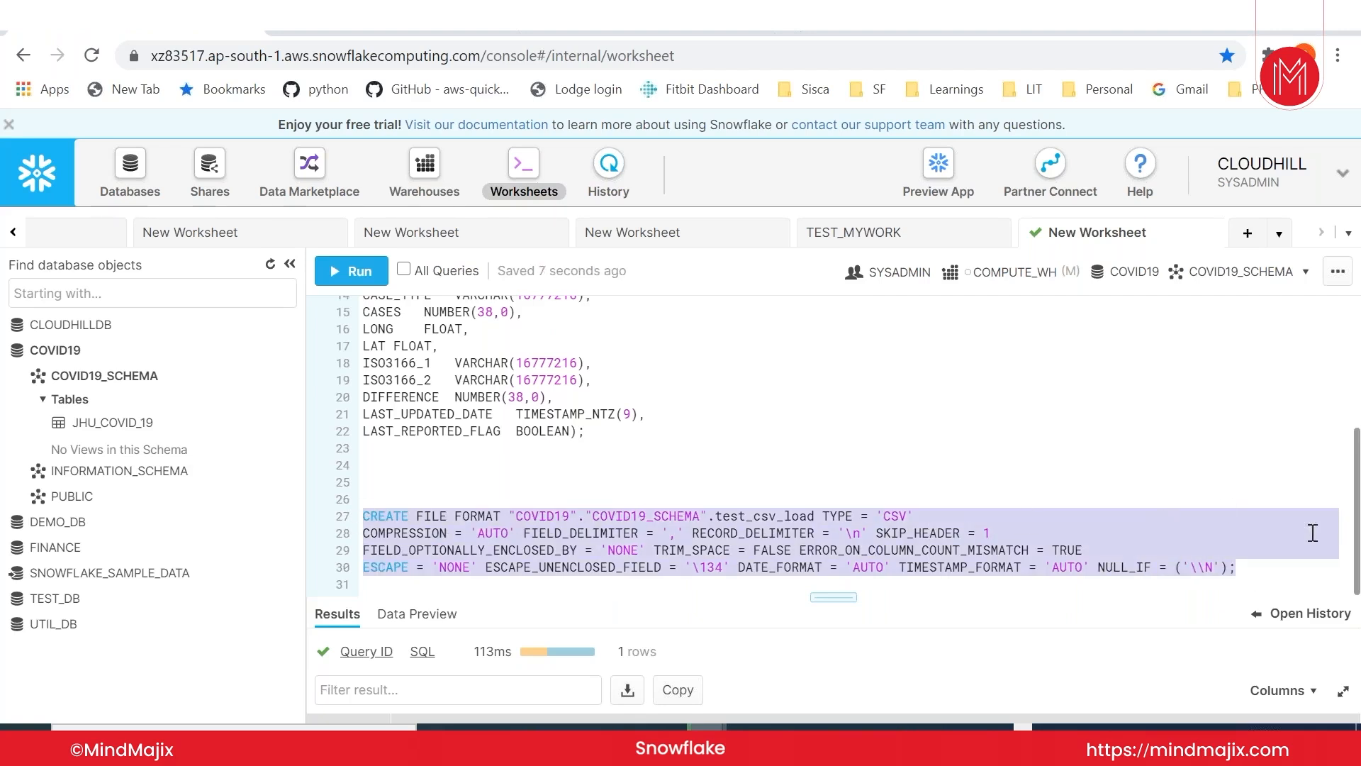
pyautogui.click(1286, 574)
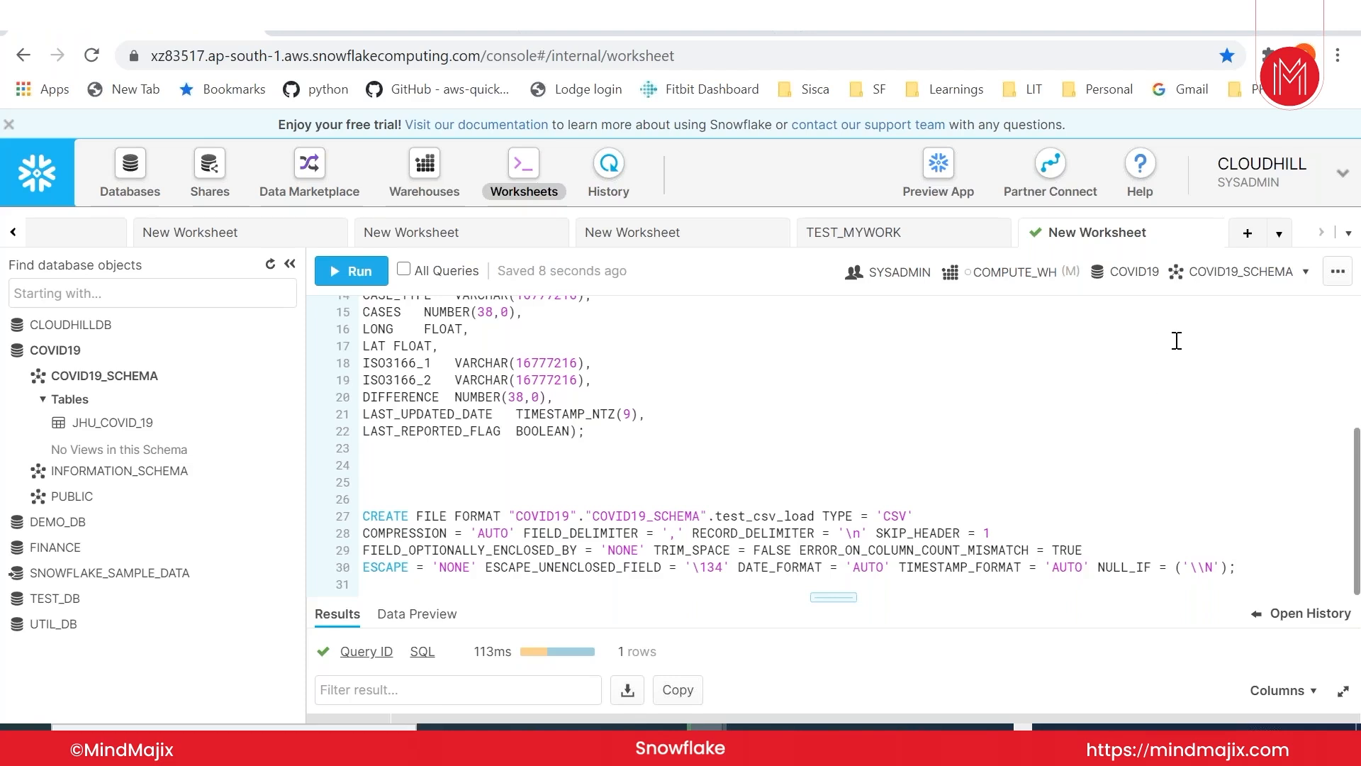
# Step: Open TEST_CSV_LOAD in the COVID19 file formats for editing, review its settings, and finish without changing any
pyautogui.click(144, 184)
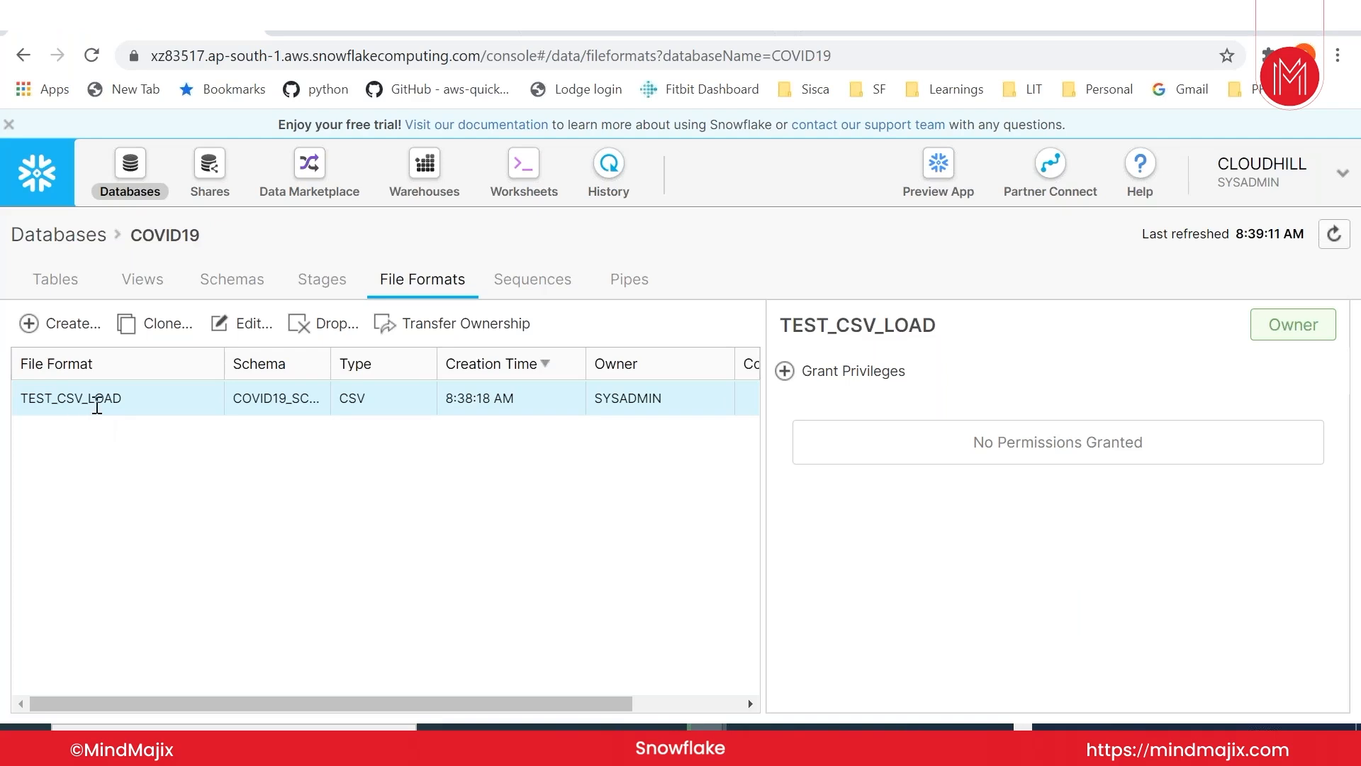
pyautogui.click(249, 324)
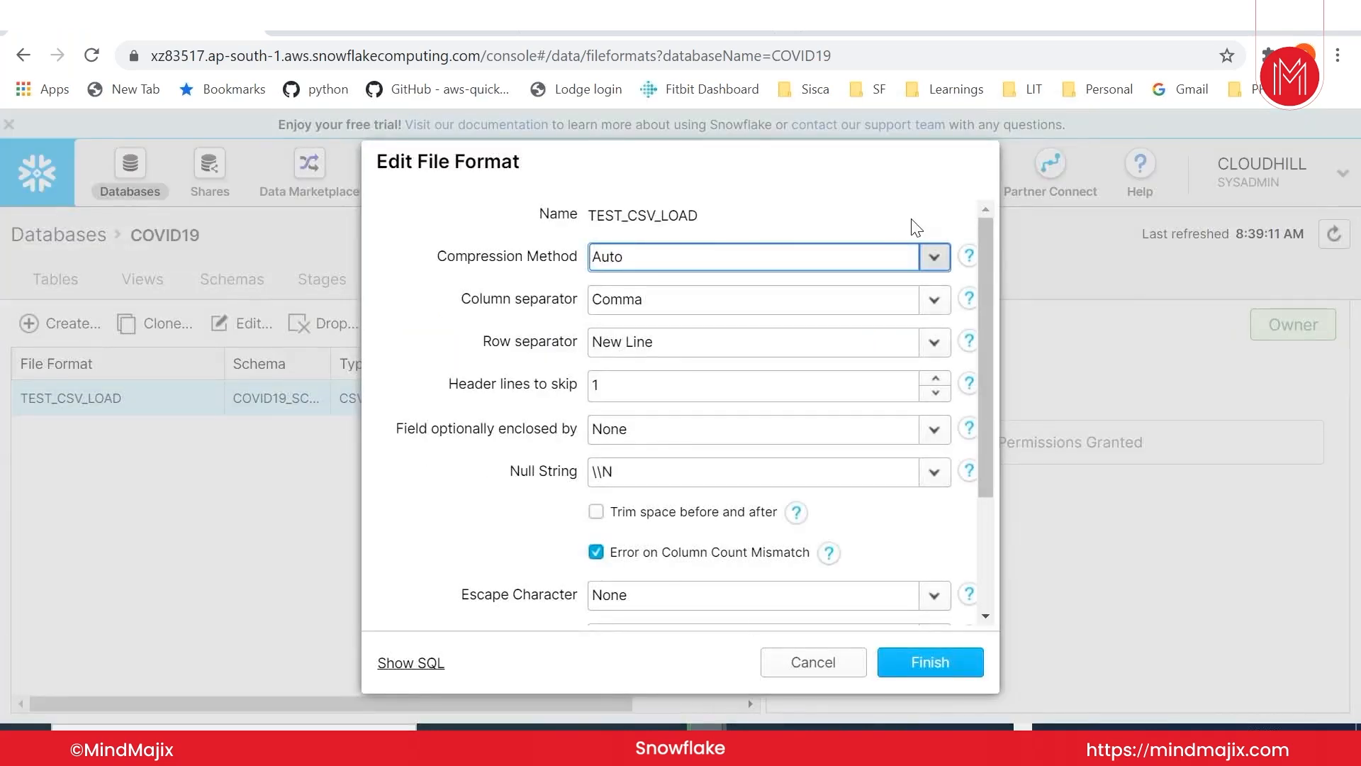
pyautogui.scroll(-2, 981, 383)
pyautogui.moveTo(970, 443); pyautogui.dragTo(984, 253)
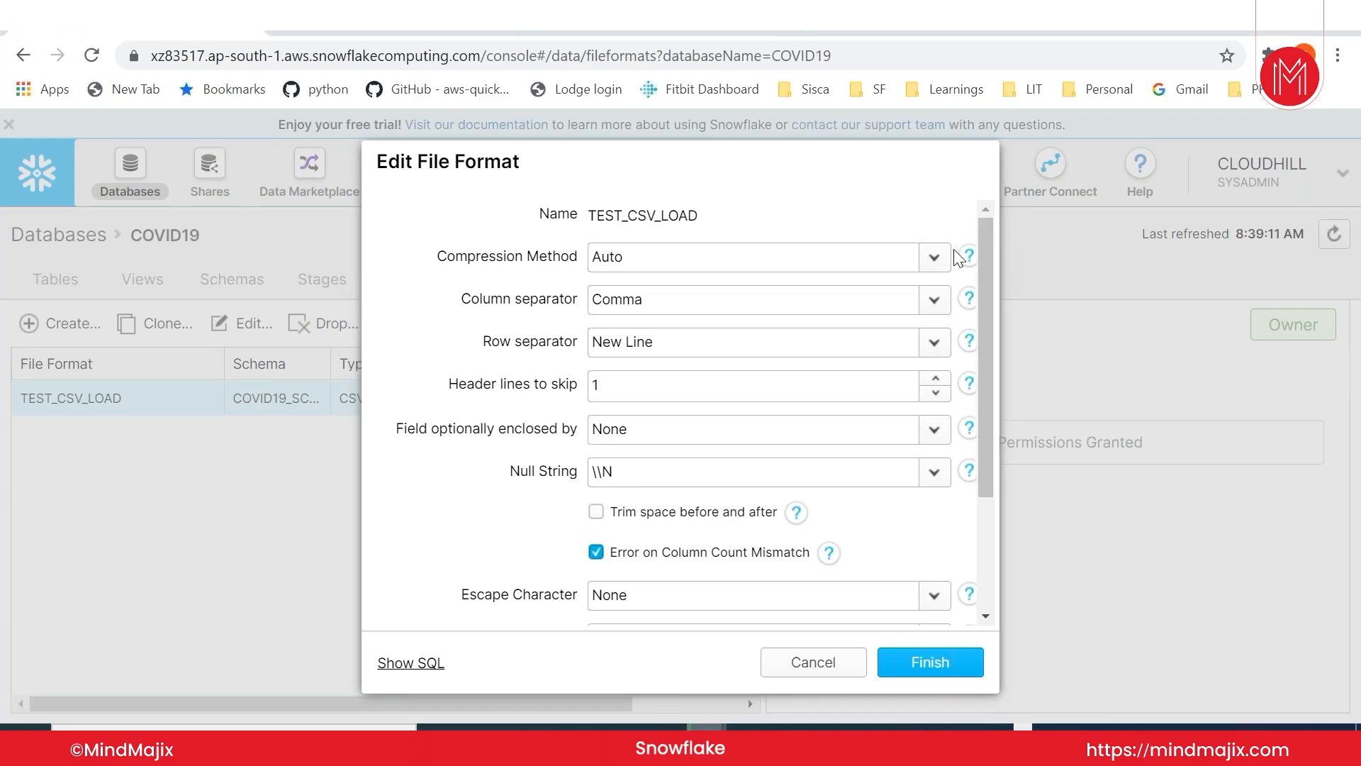
pyautogui.click(920, 670)
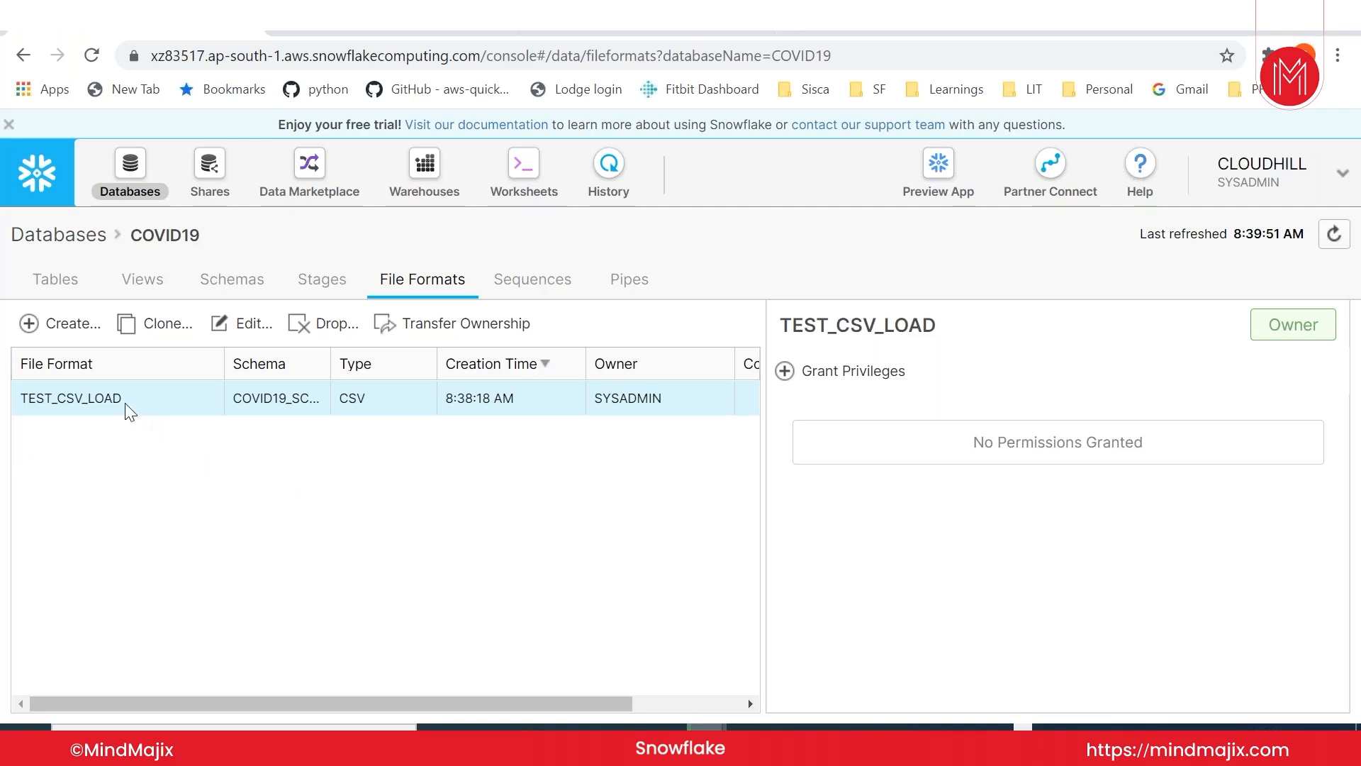
pyautogui.moveTo(122, 400); pyautogui.dragTo(21, 399)
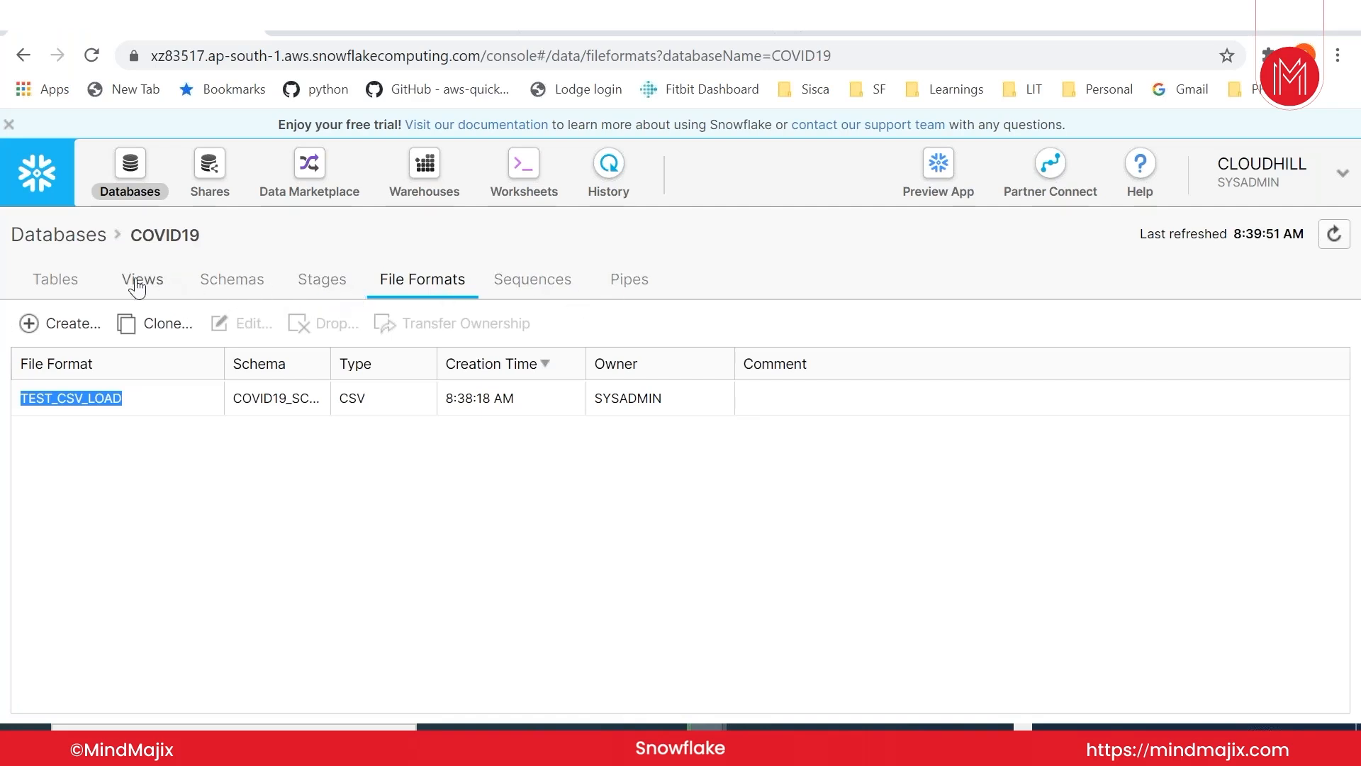
# Step: Start loading data into the JHU_COVID_19 table, choose COMPUTE_WH as the warehouse, and continue to the source files
pyautogui.click(51, 284)
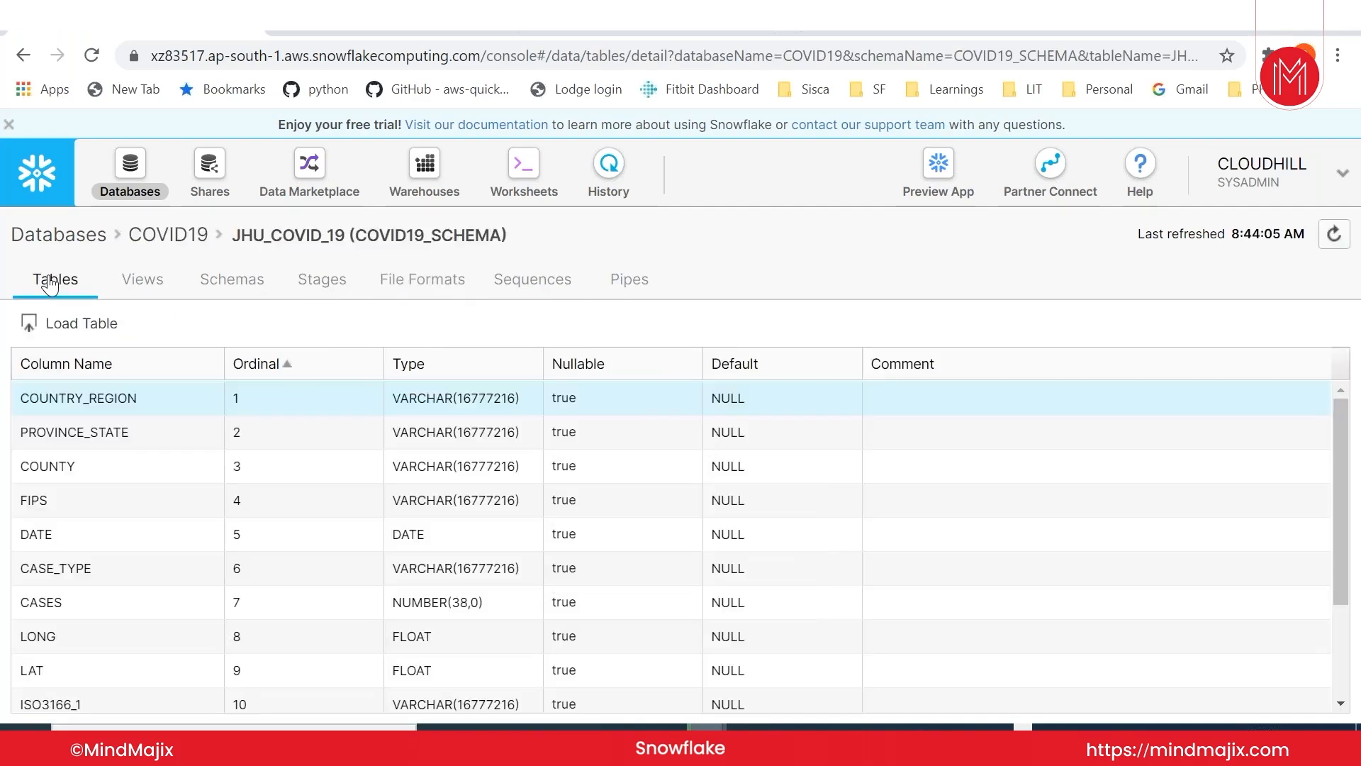
pyautogui.click(67, 327)
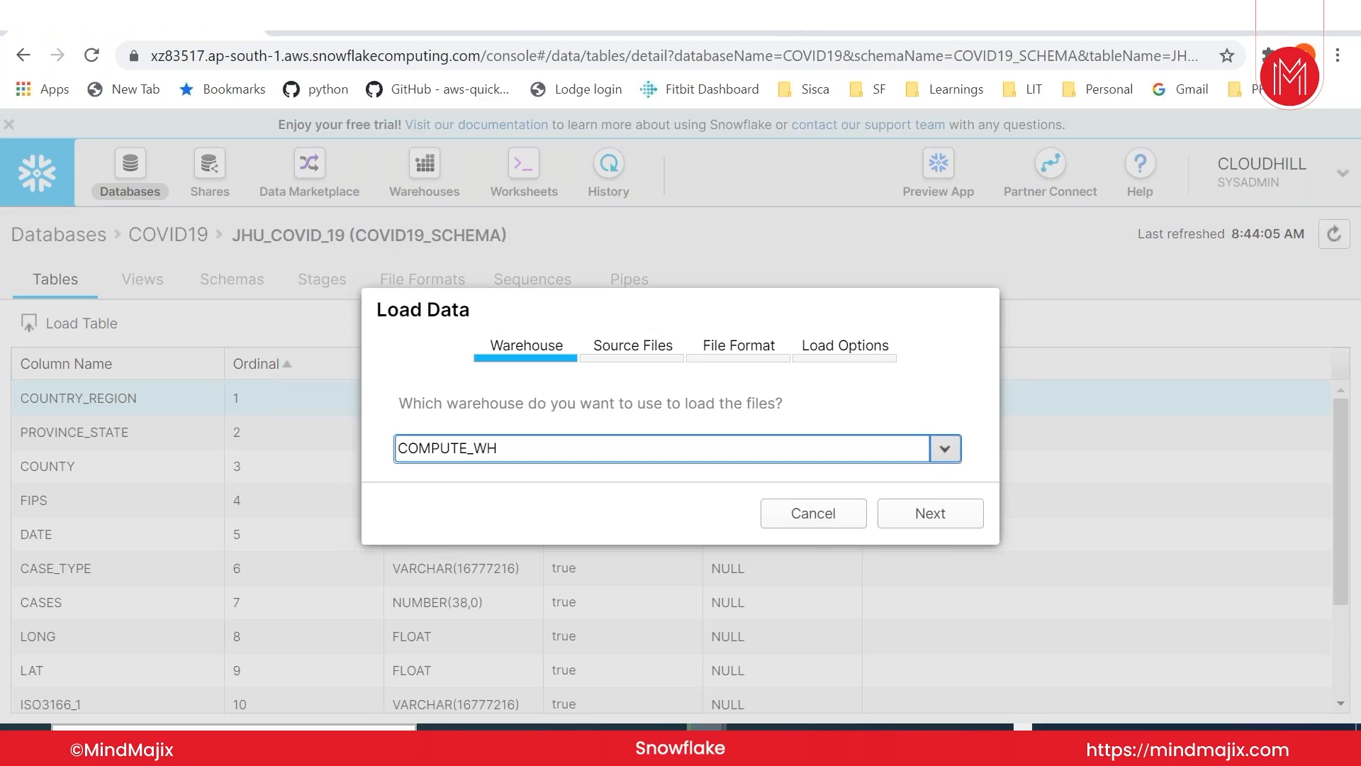
pyautogui.click(936, 457)
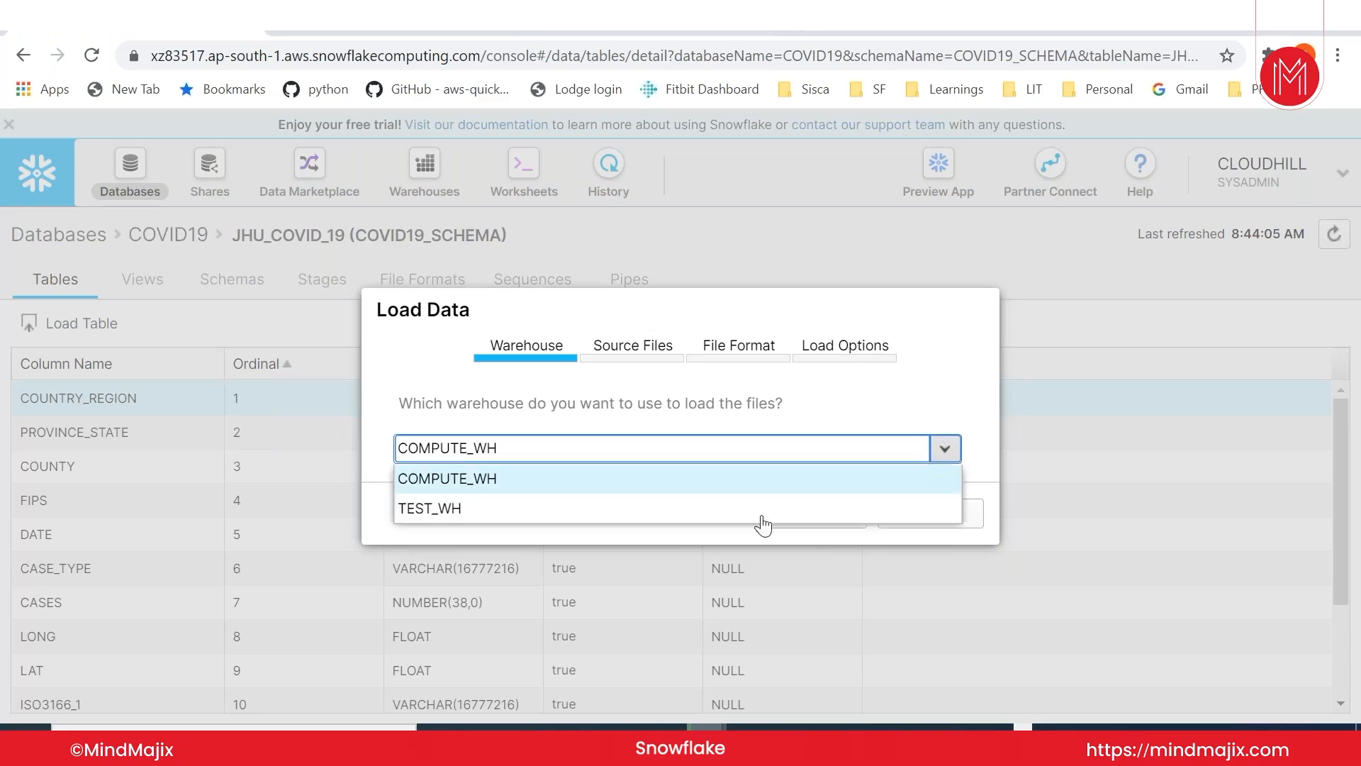
pyautogui.click(473, 481)
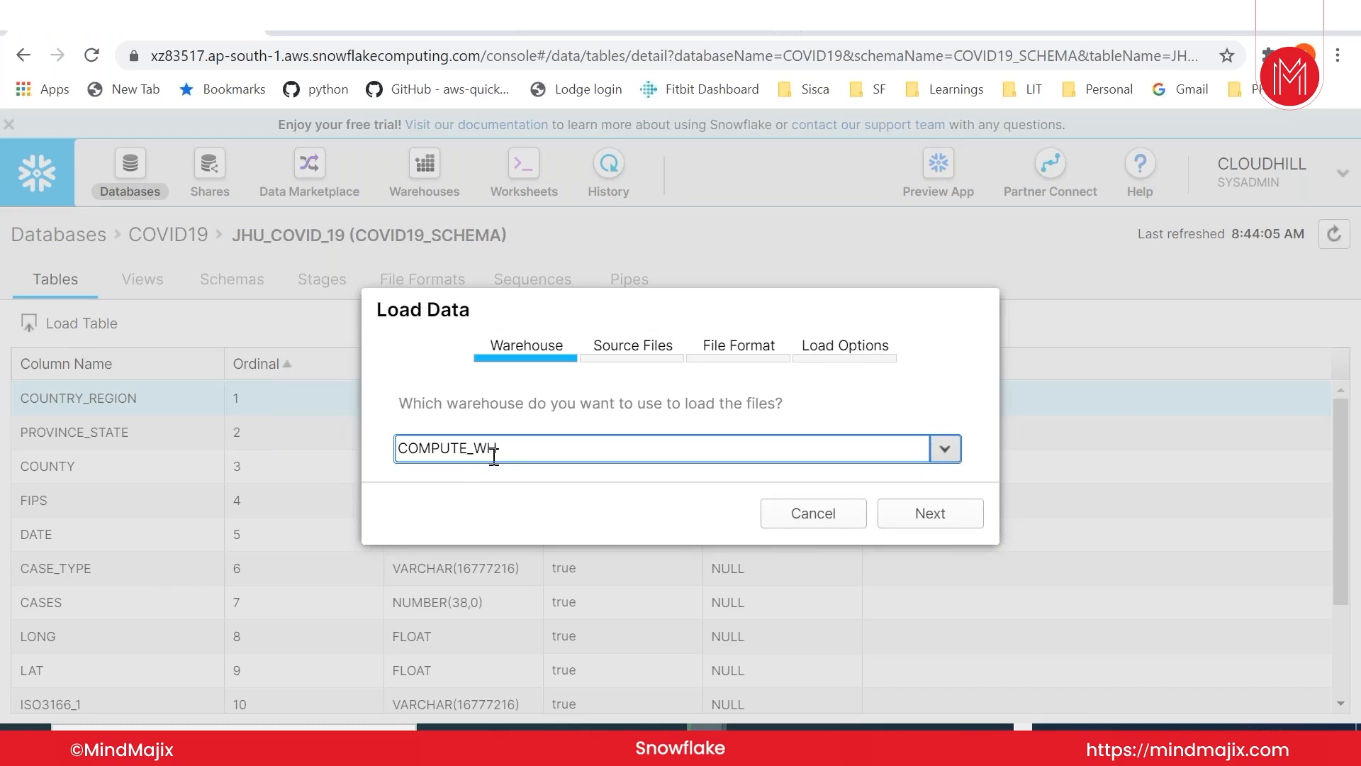
pyautogui.click(923, 525)
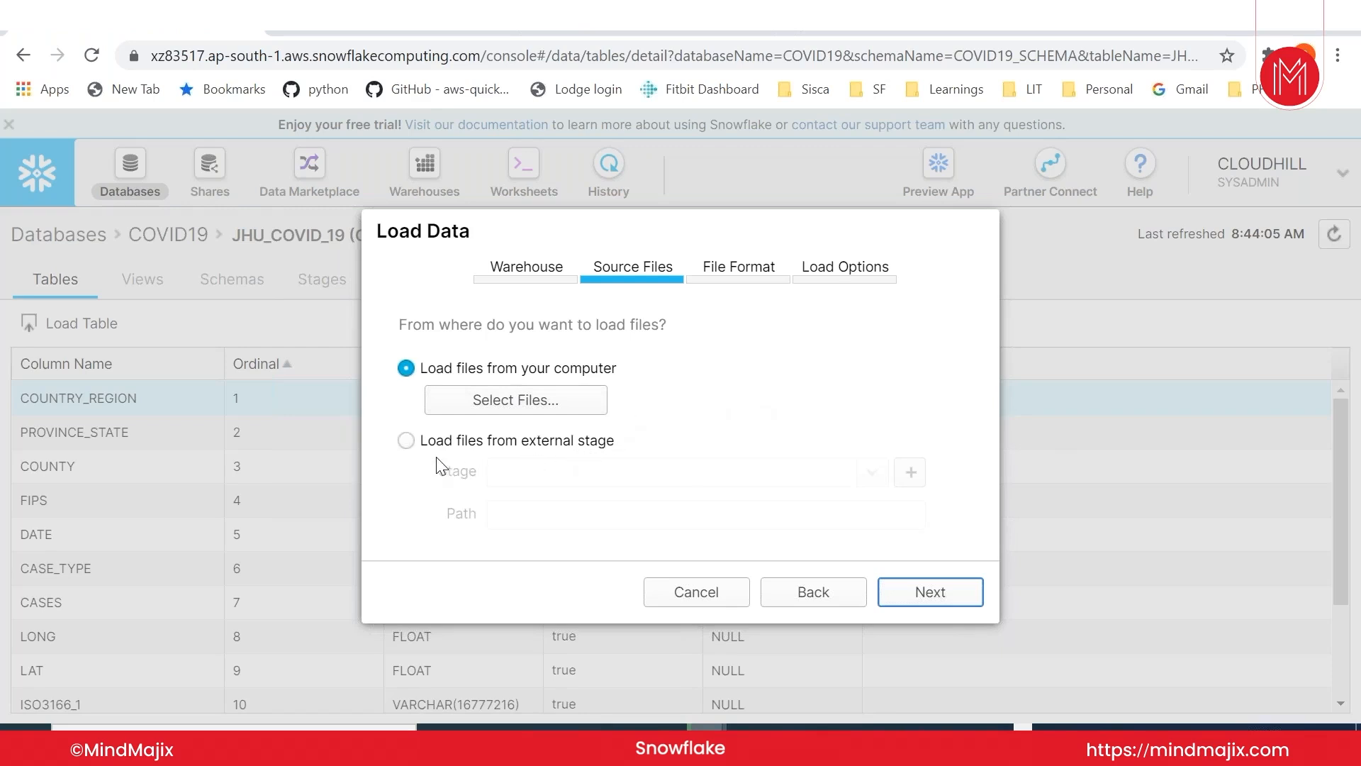
pyautogui.click(408, 443)
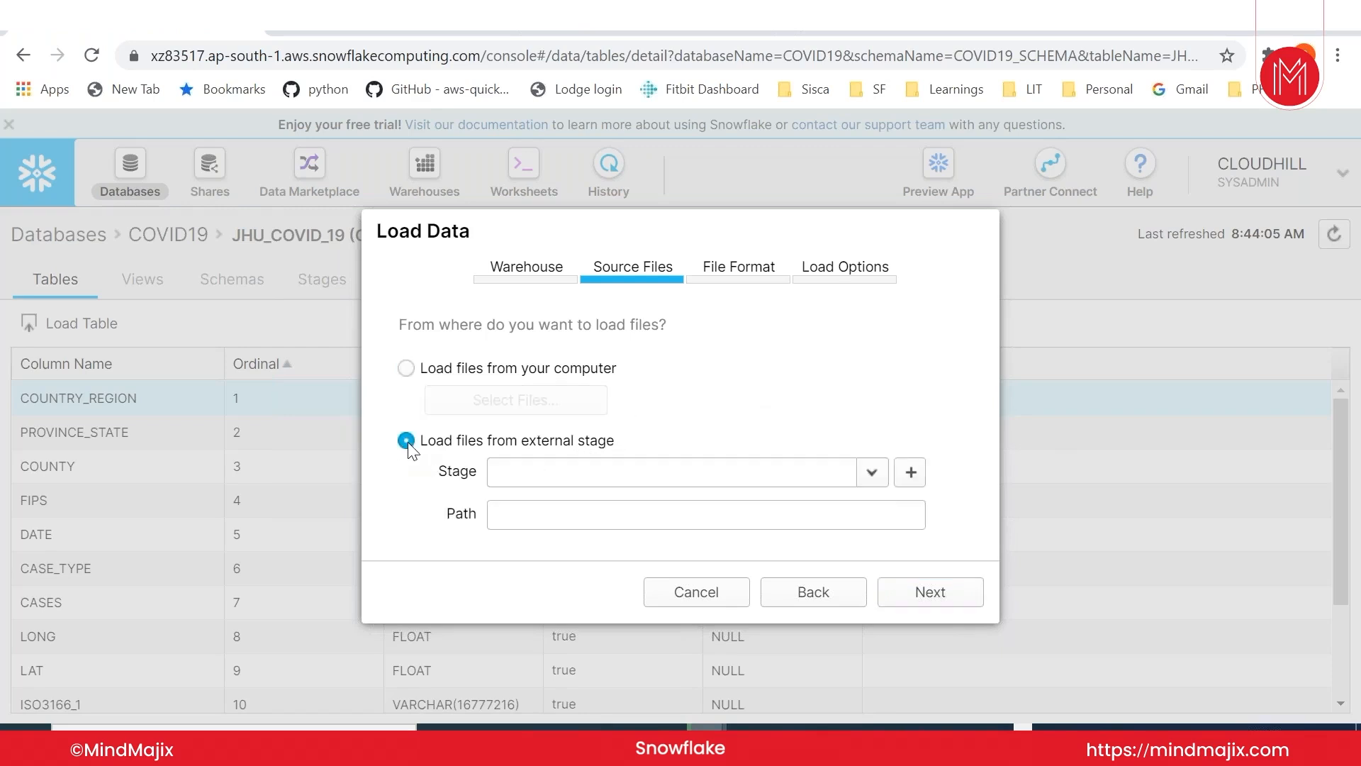
pyautogui.click(873, 477)
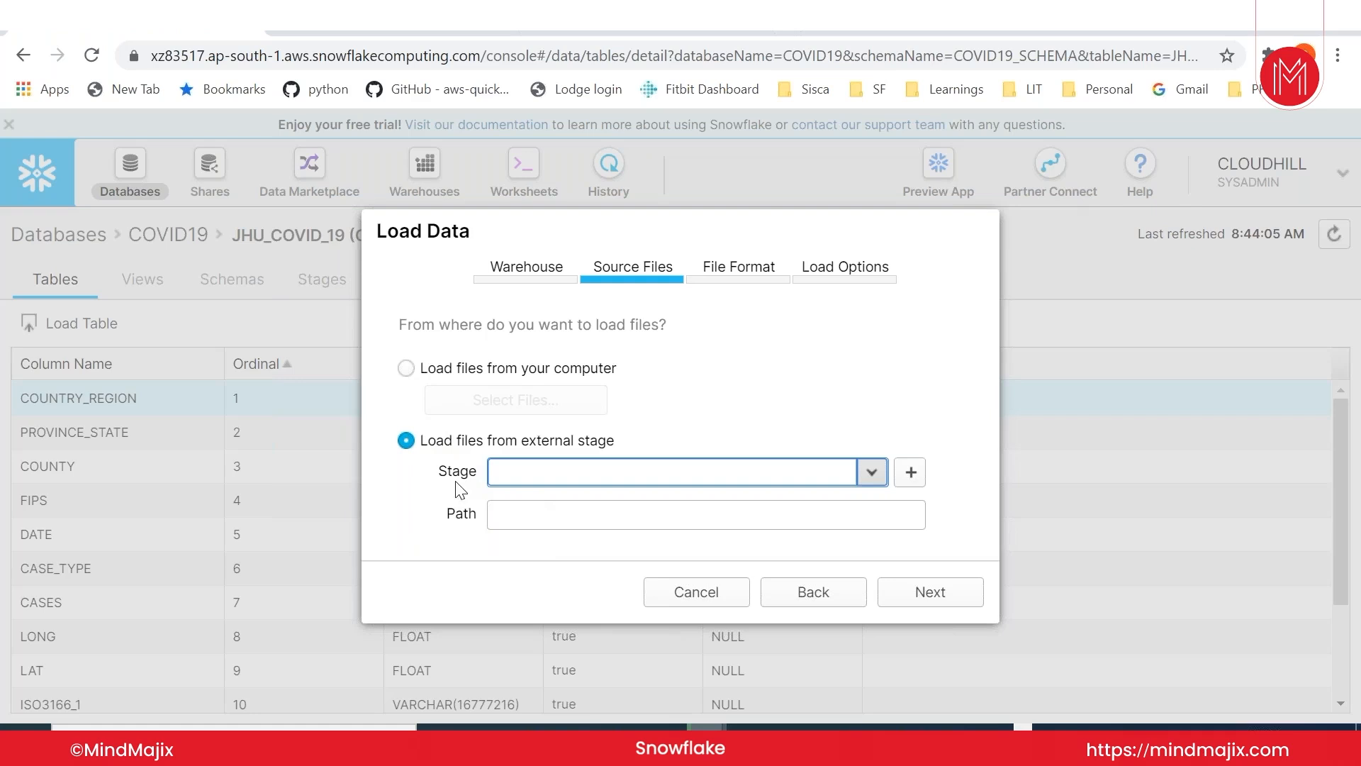
pyautogui.click(409, 368)
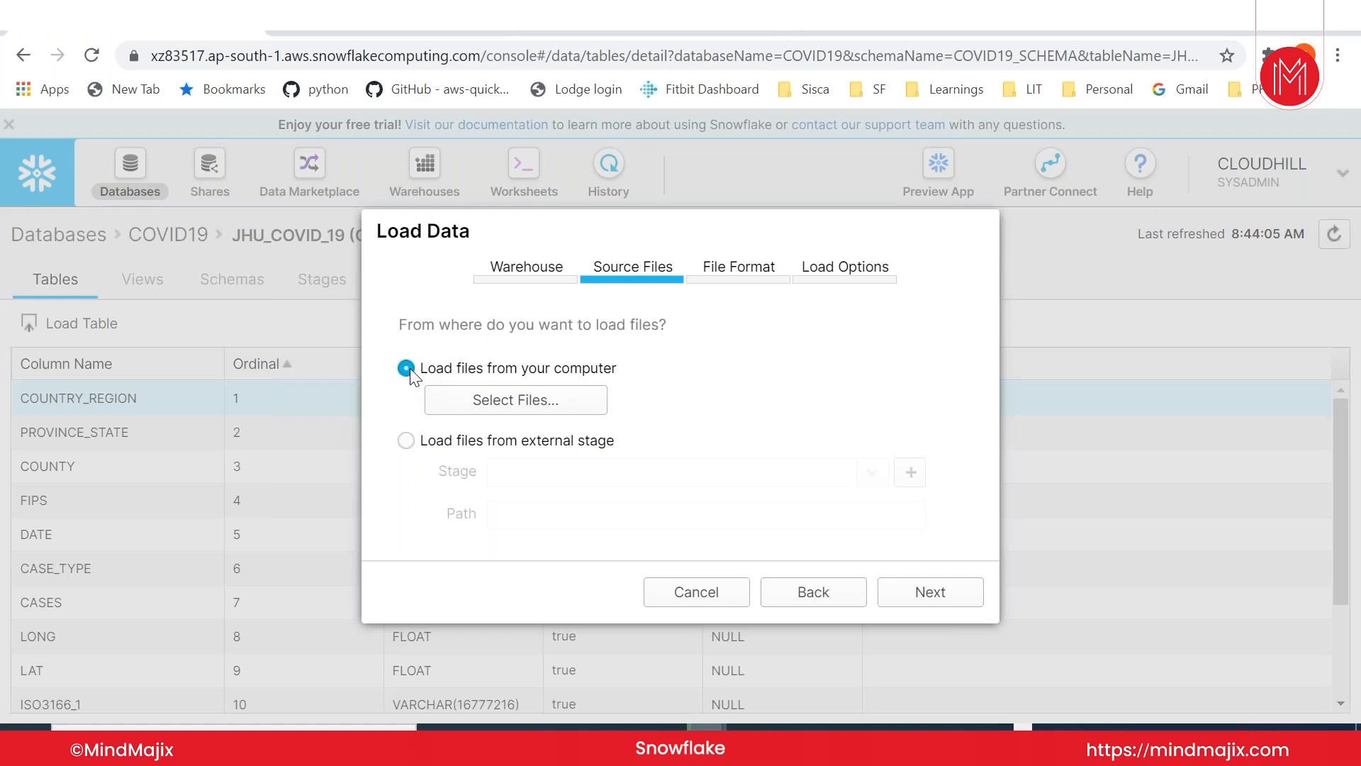
# Step: Select the covid_jhu_covid_19_100 file from the computer's Testfiles folder as the source, and continue to the file format
pyautogui.click(504, 404)
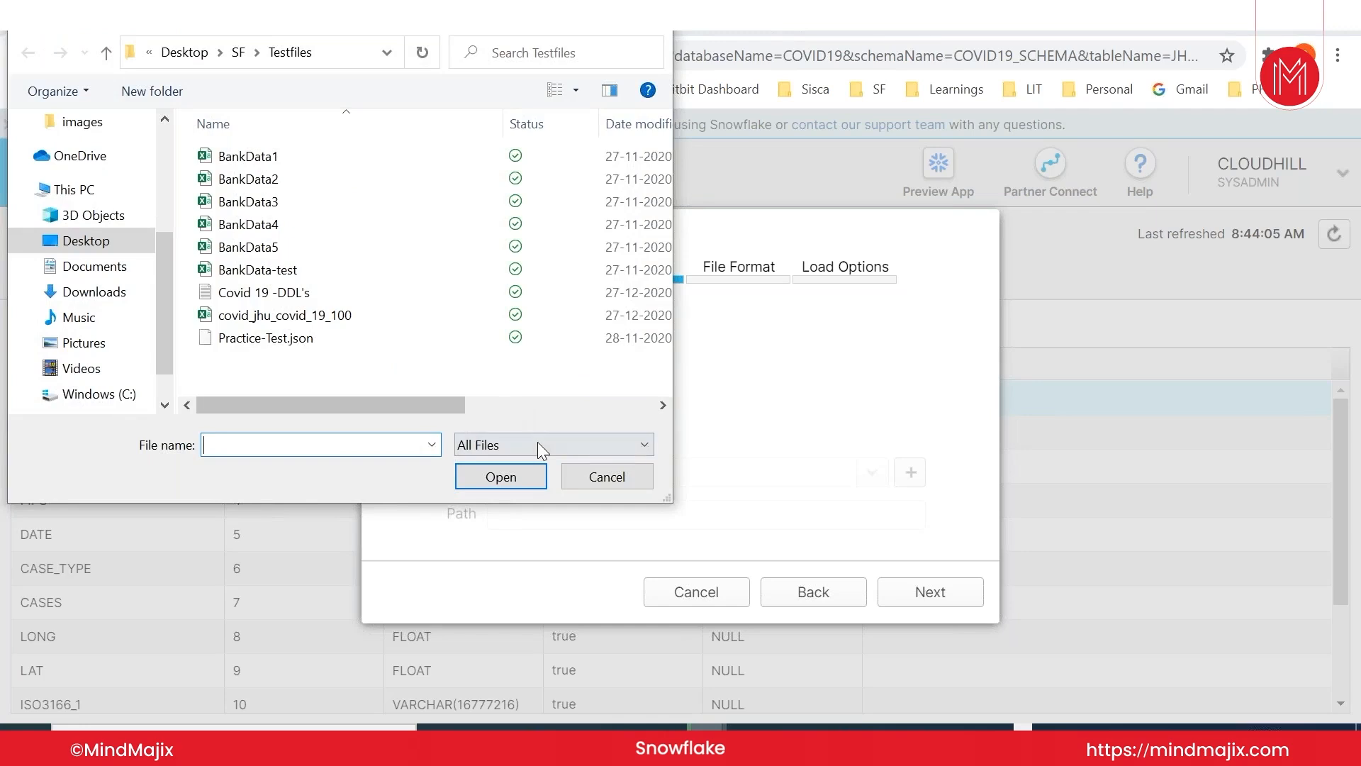
pyautogui.click(267, 319)
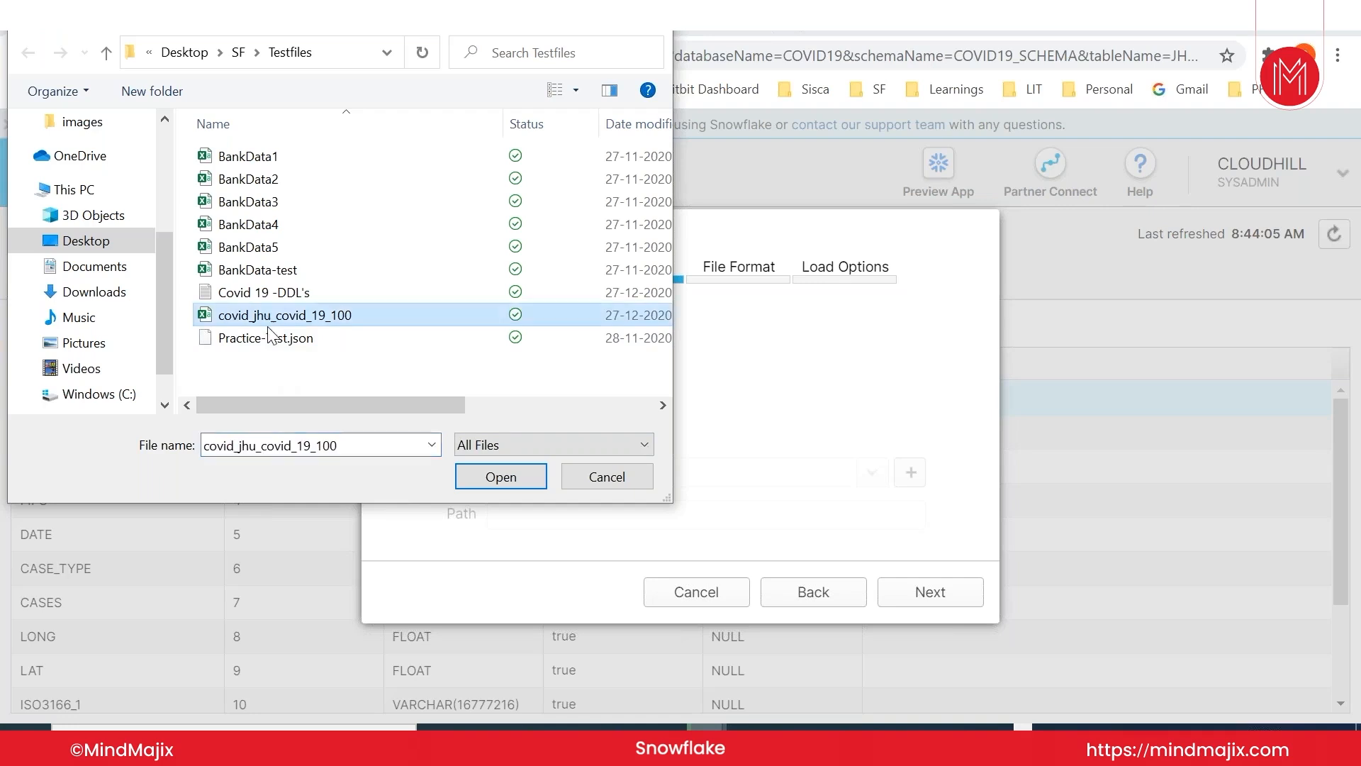
pyautogui.click(496, 482)
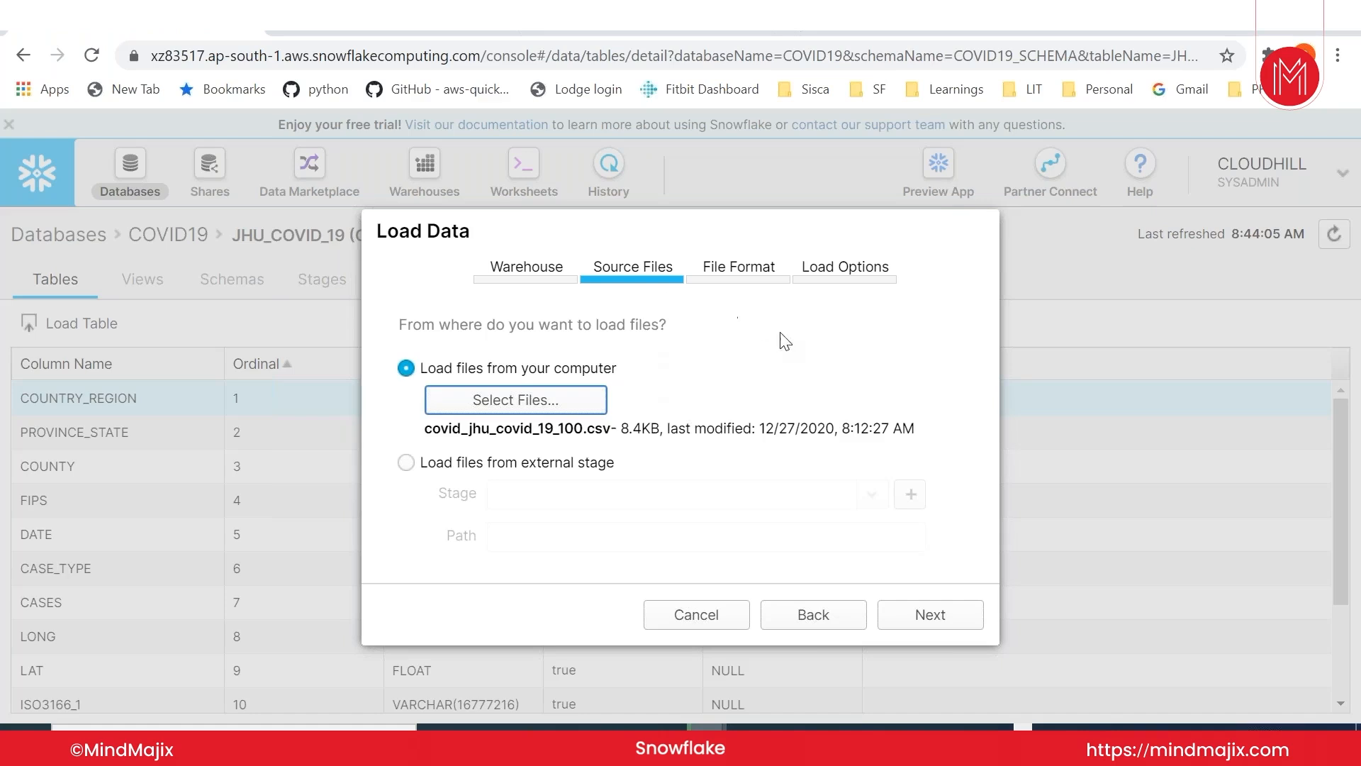
pyautogui.click(936, 616)
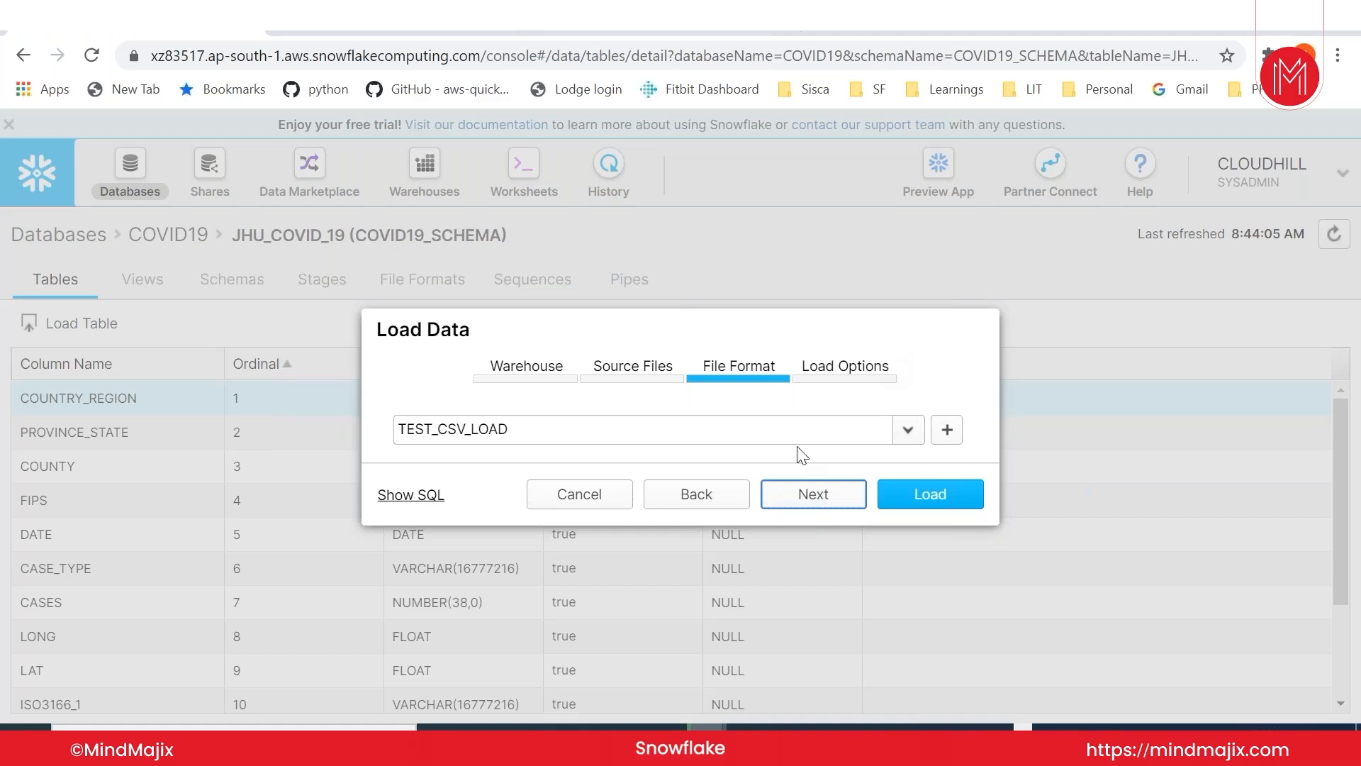
pyautogui.click(911, 434)
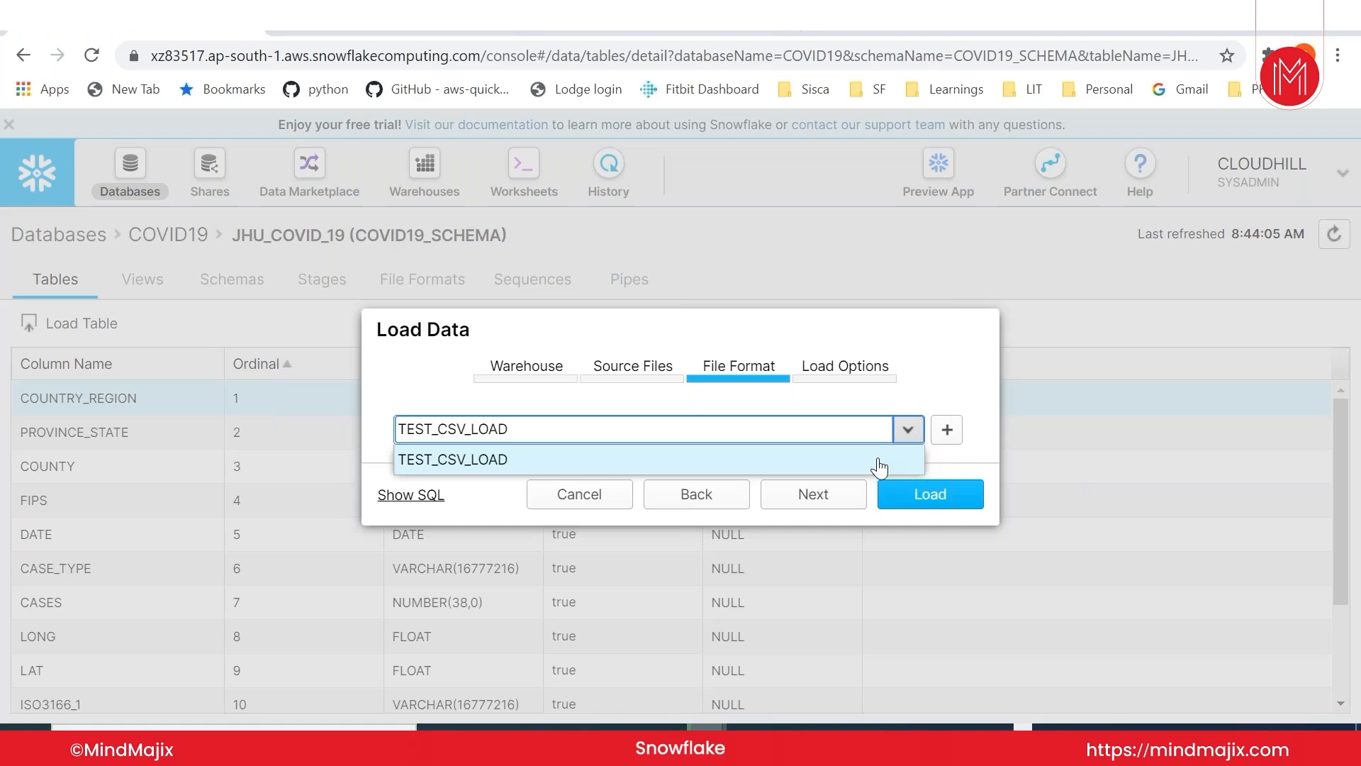
pyautogui.click(946, 436)
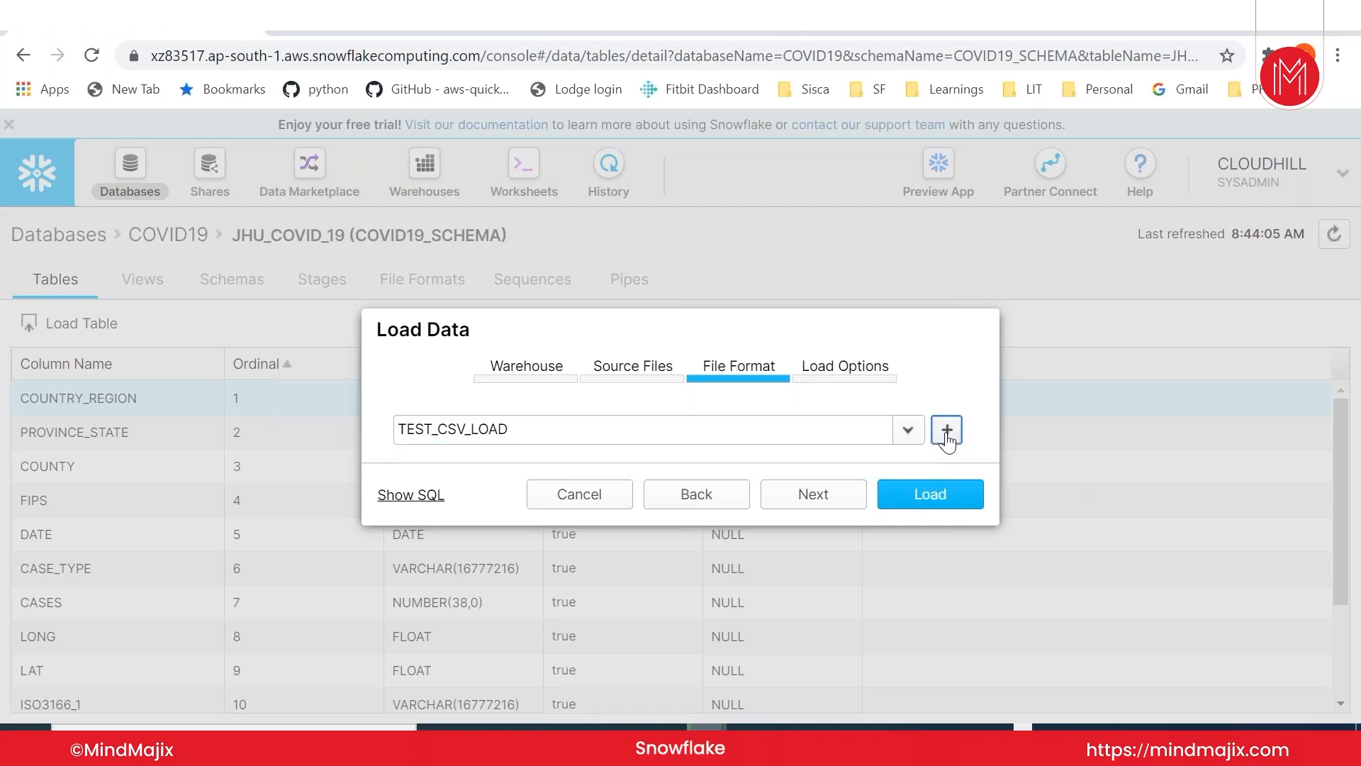
pyautogui.click(947, 432)
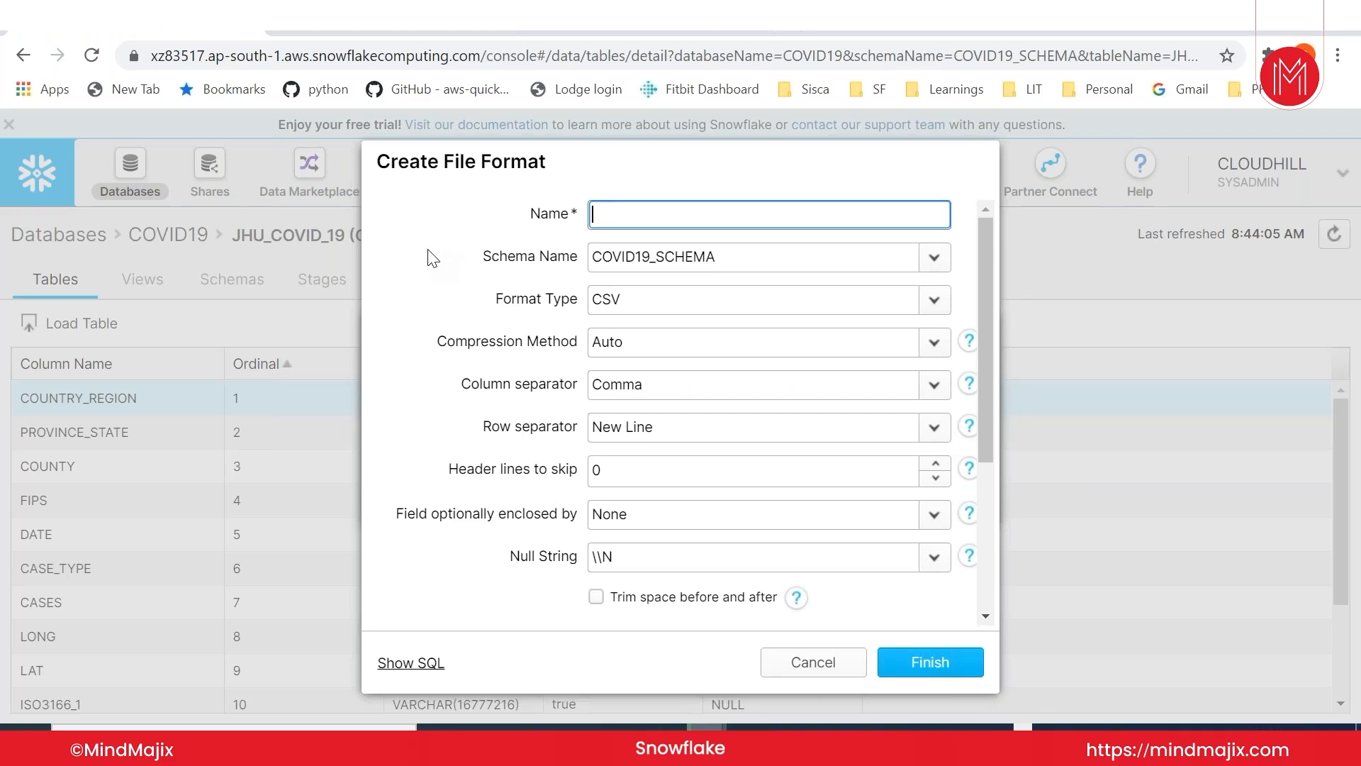
pyautogui.click(807, 671)
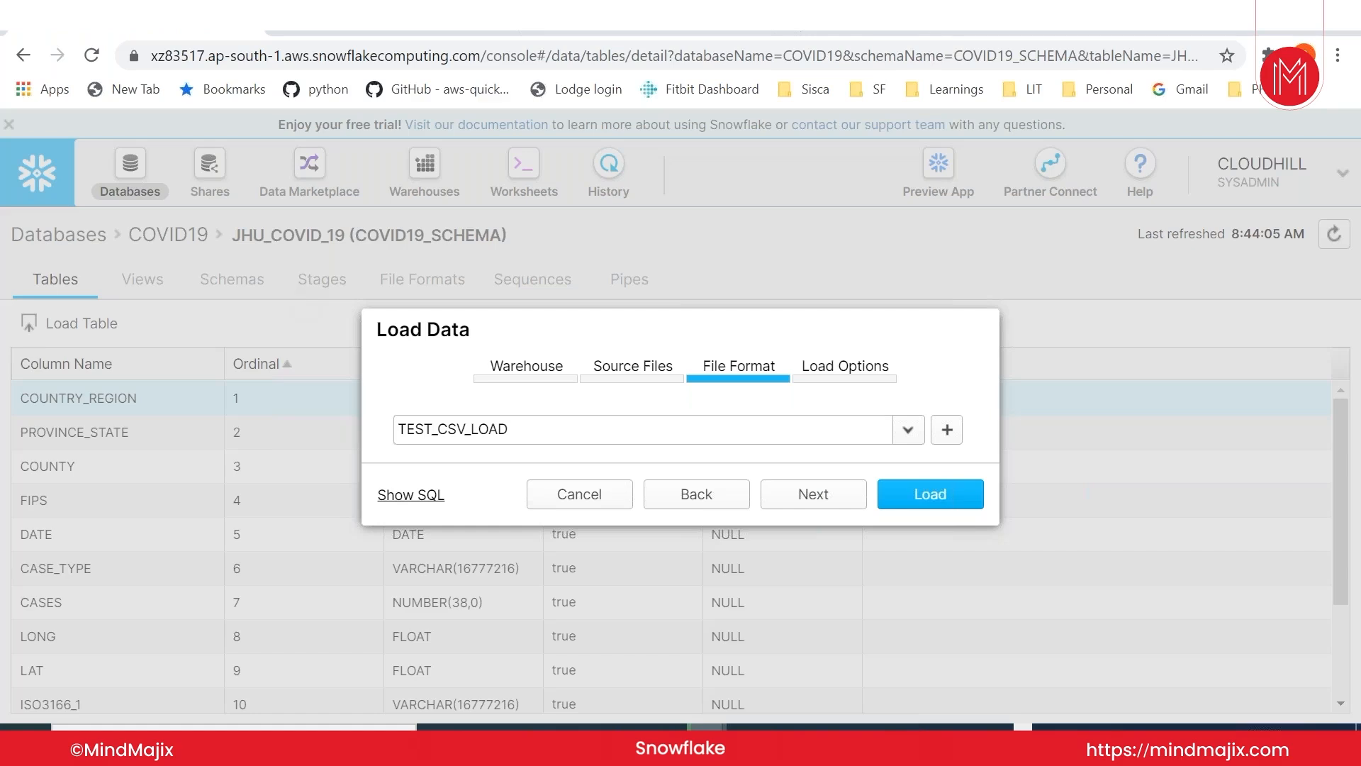
# Step: Review the SQL generated for the load with the TEST_CSV_LOAD format, and continue to the load options
pyautogui.click(426, 496)
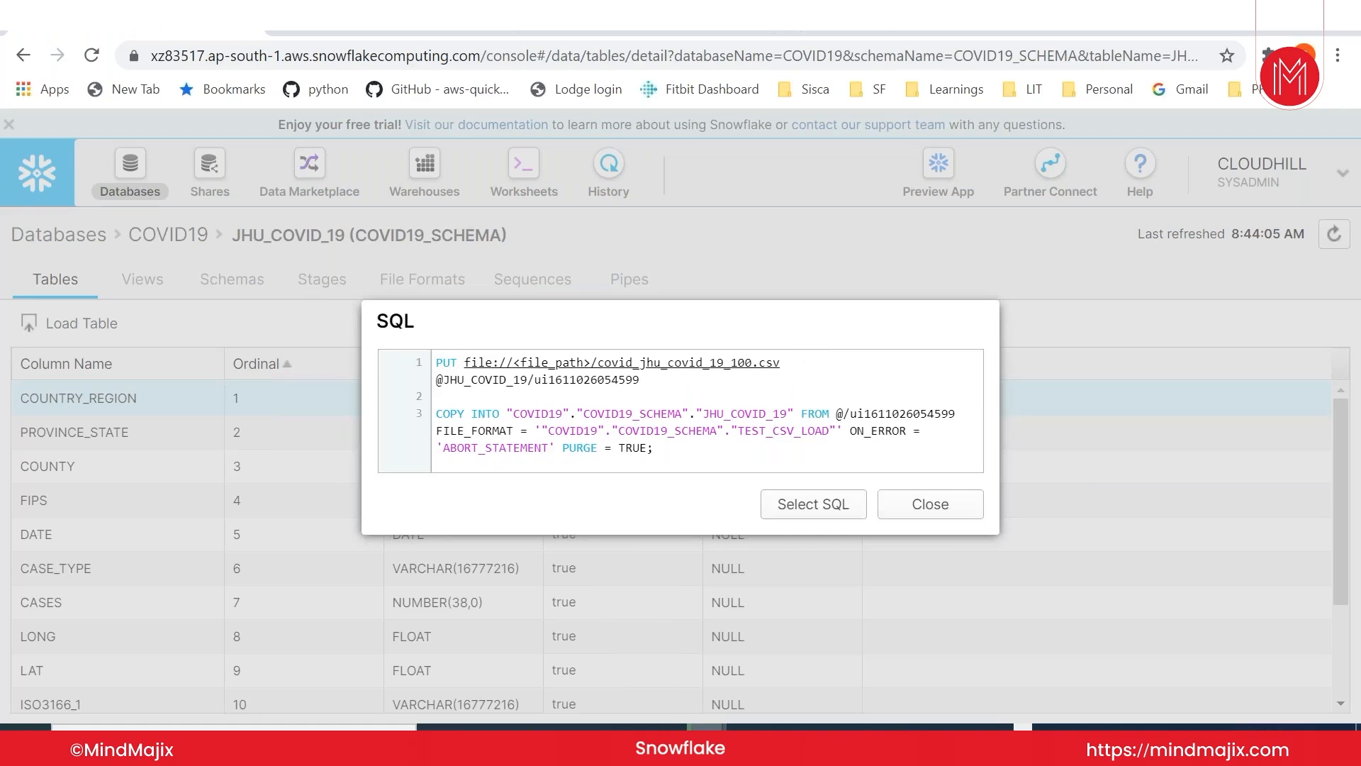
pyautogui.click(929, 505)
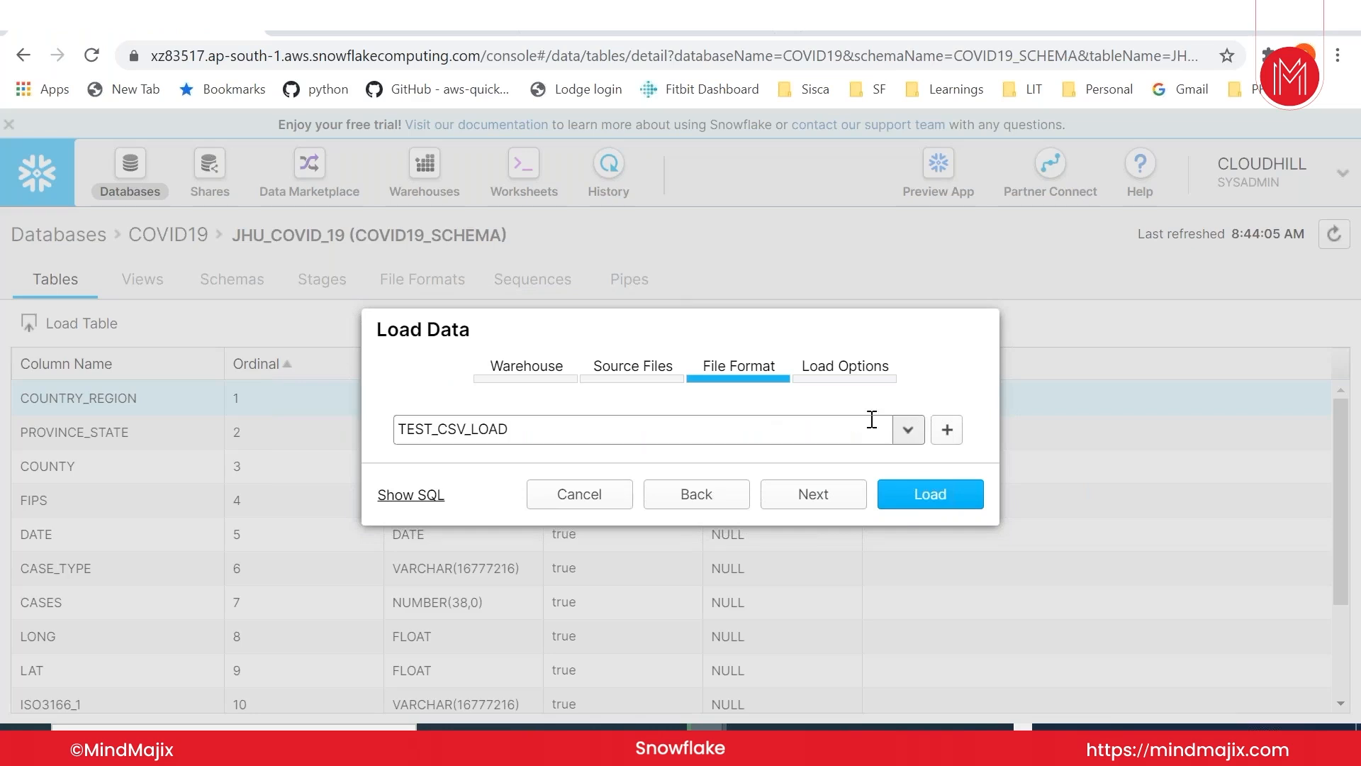
pyautogui.click(813, 495)
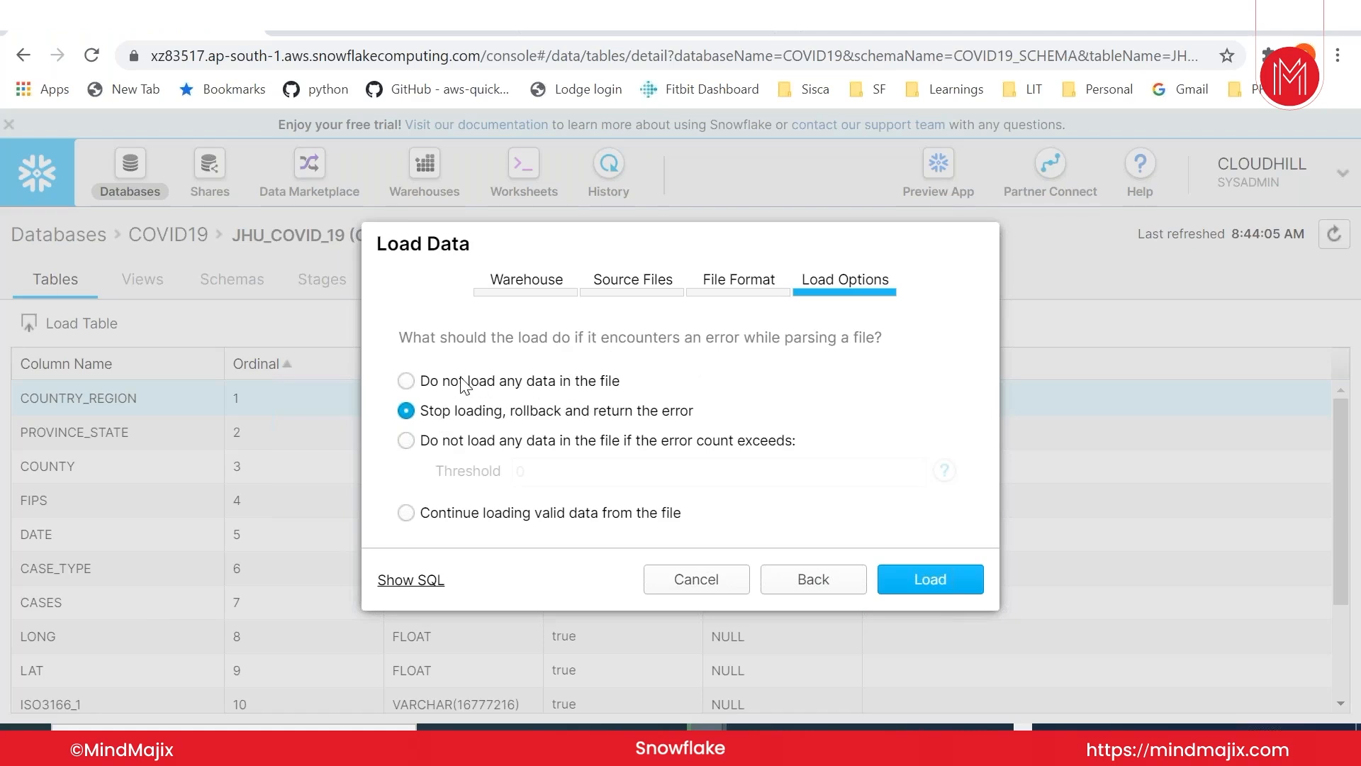
# Step: Set the load to continue loading valid data from the file on errors, run it, and dismiss the load results
pyautogui.click(406, 381)
pyautogui.click(406, 412)
pyautogui.click(406, 514)
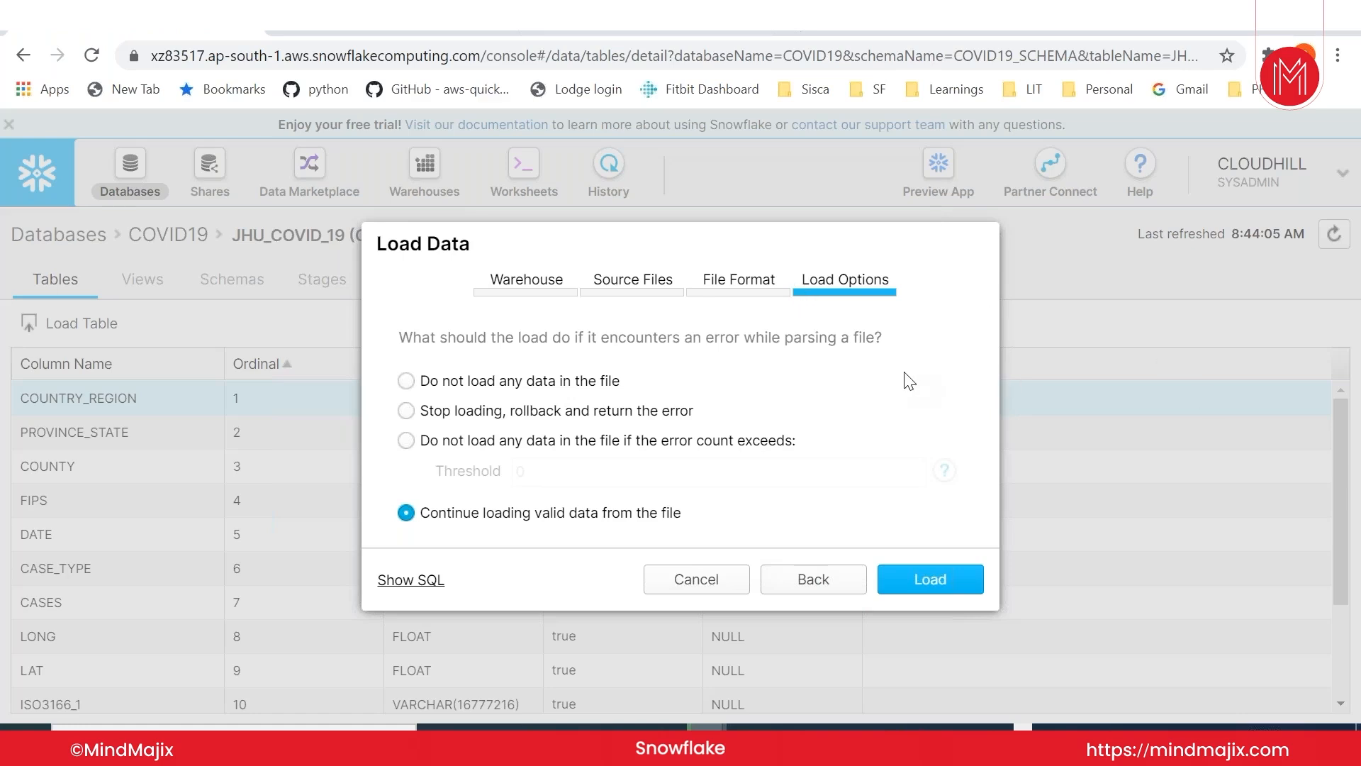
pyautogui.click(936, 588)
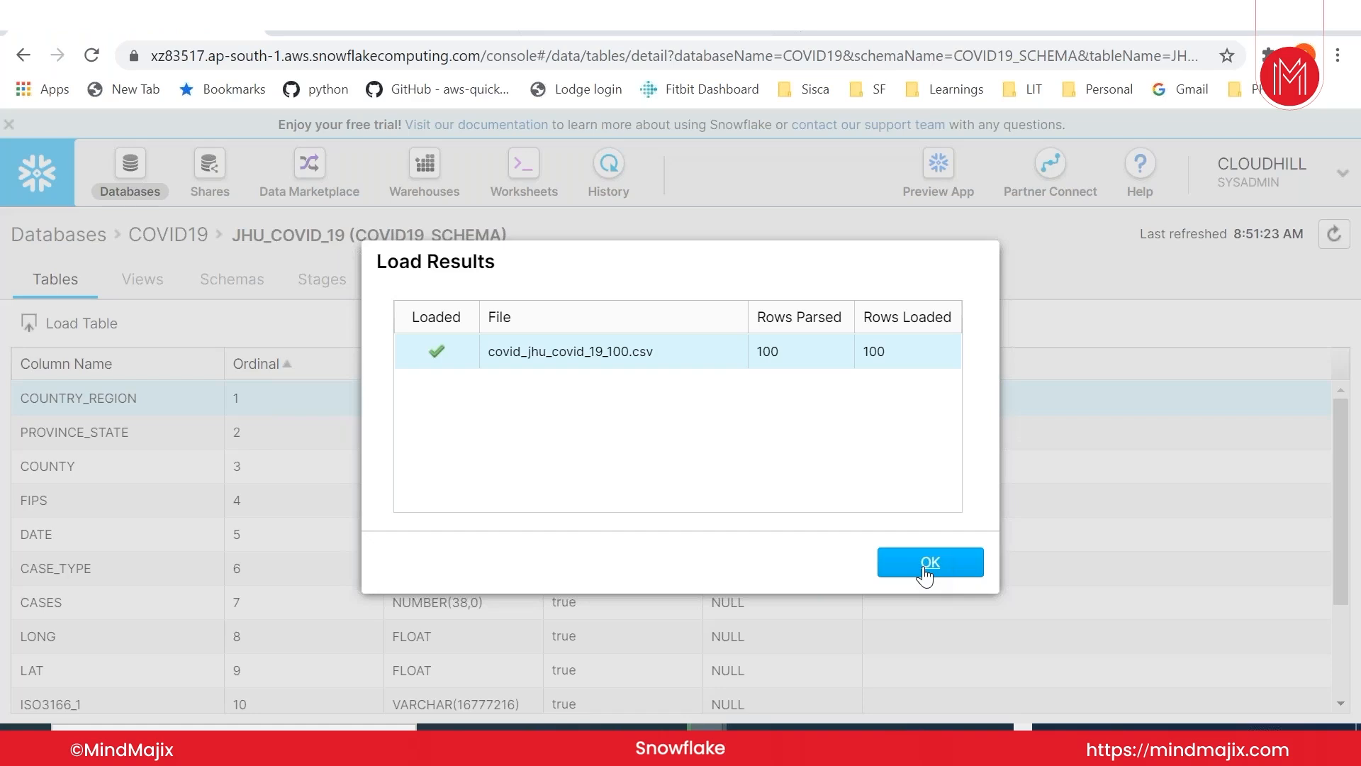
pyautogui.click(925, 567)
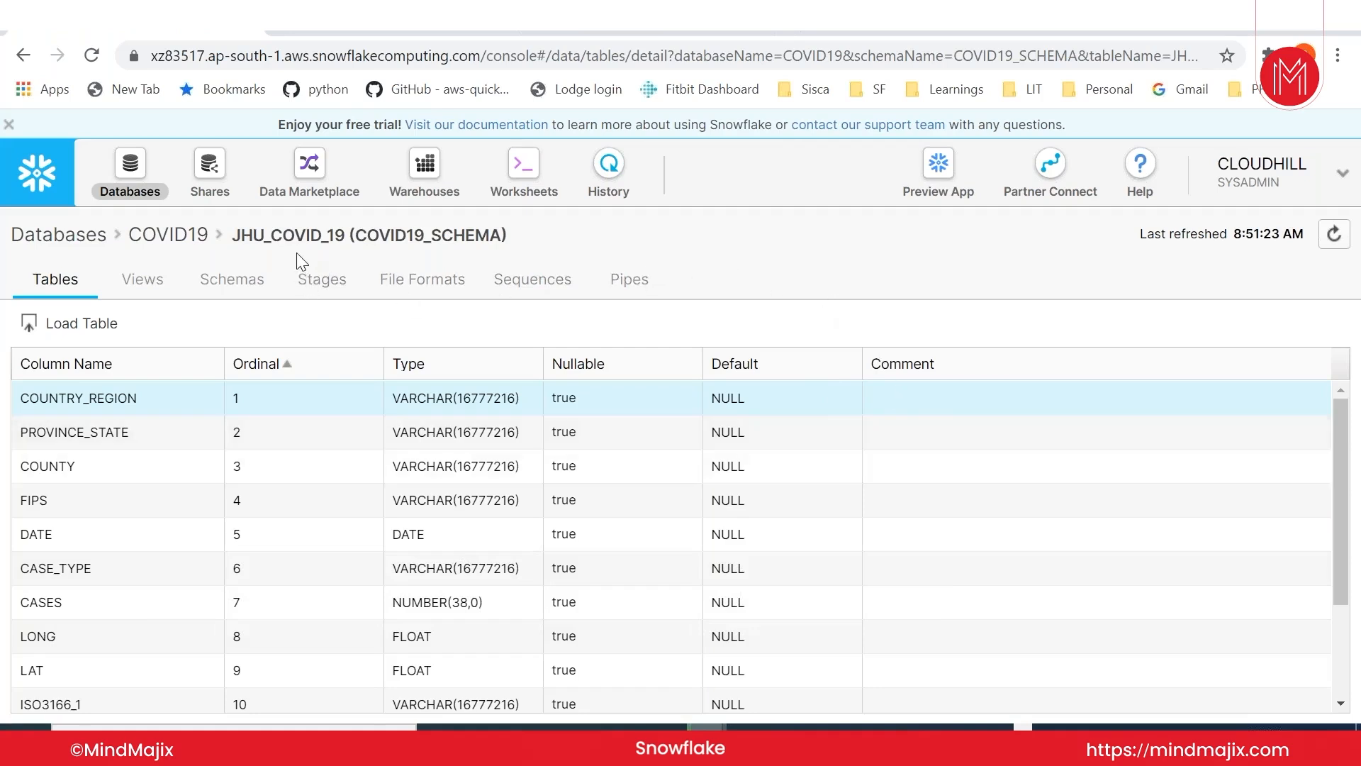
# Step: Return to the worksheet and refresh the database objects to update the JHU_COVID_19 table's details
pyautogui.click(531, 177)
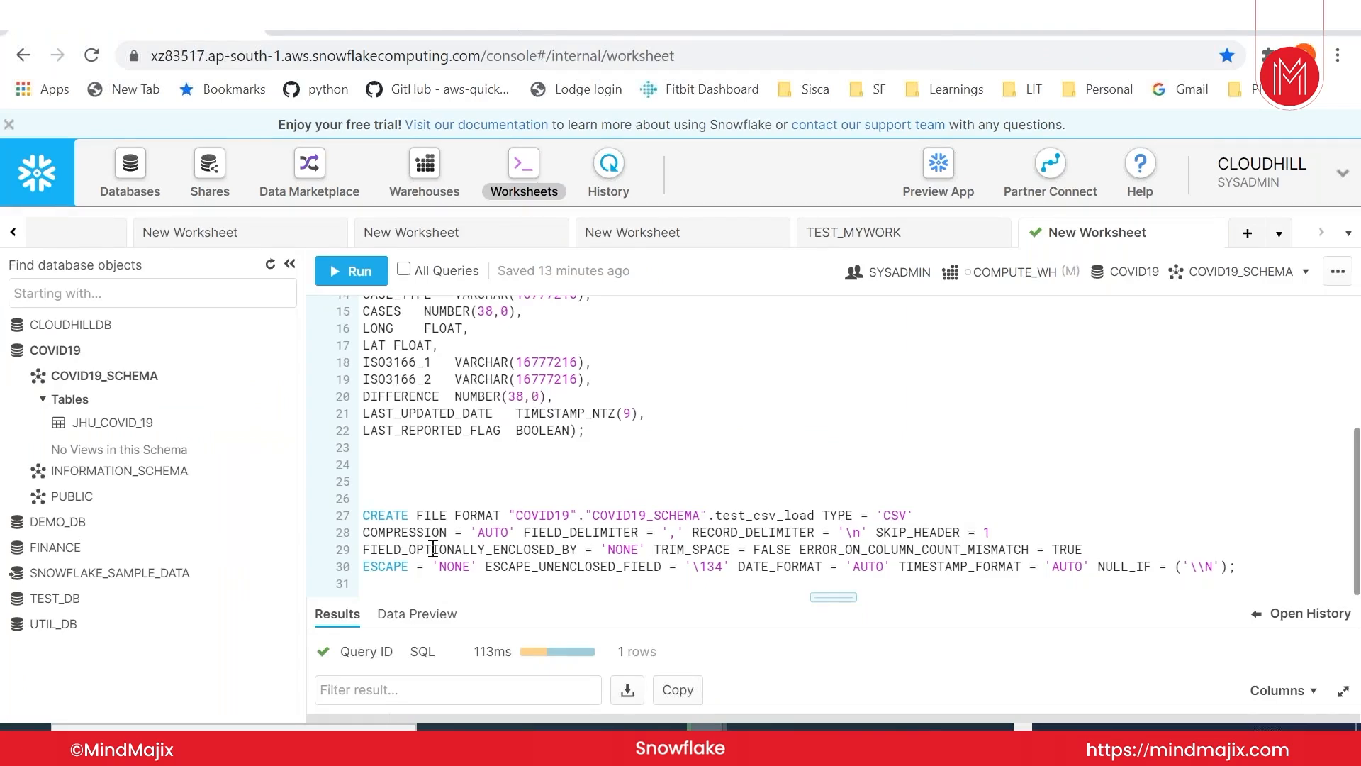
pyautogui.moveTo(118, 431)
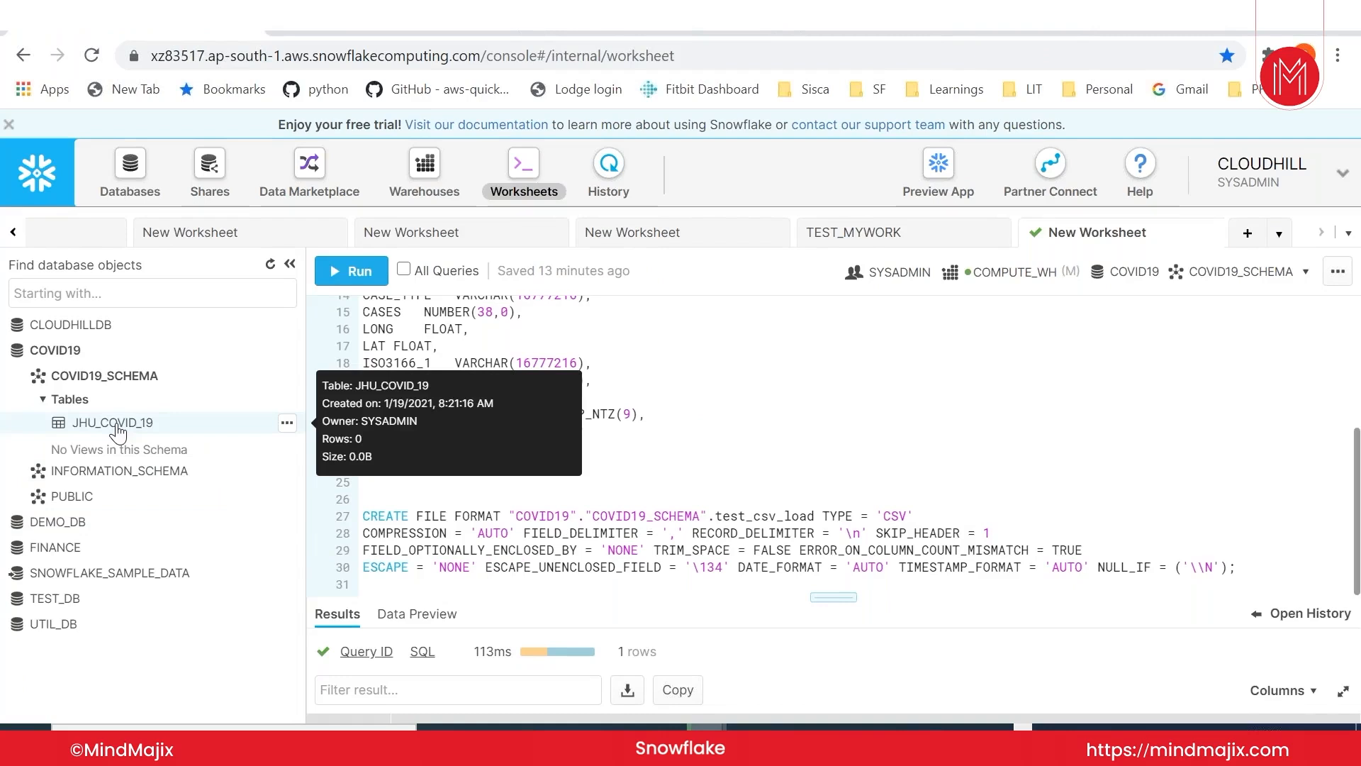
pyautogui.click(269, 265)
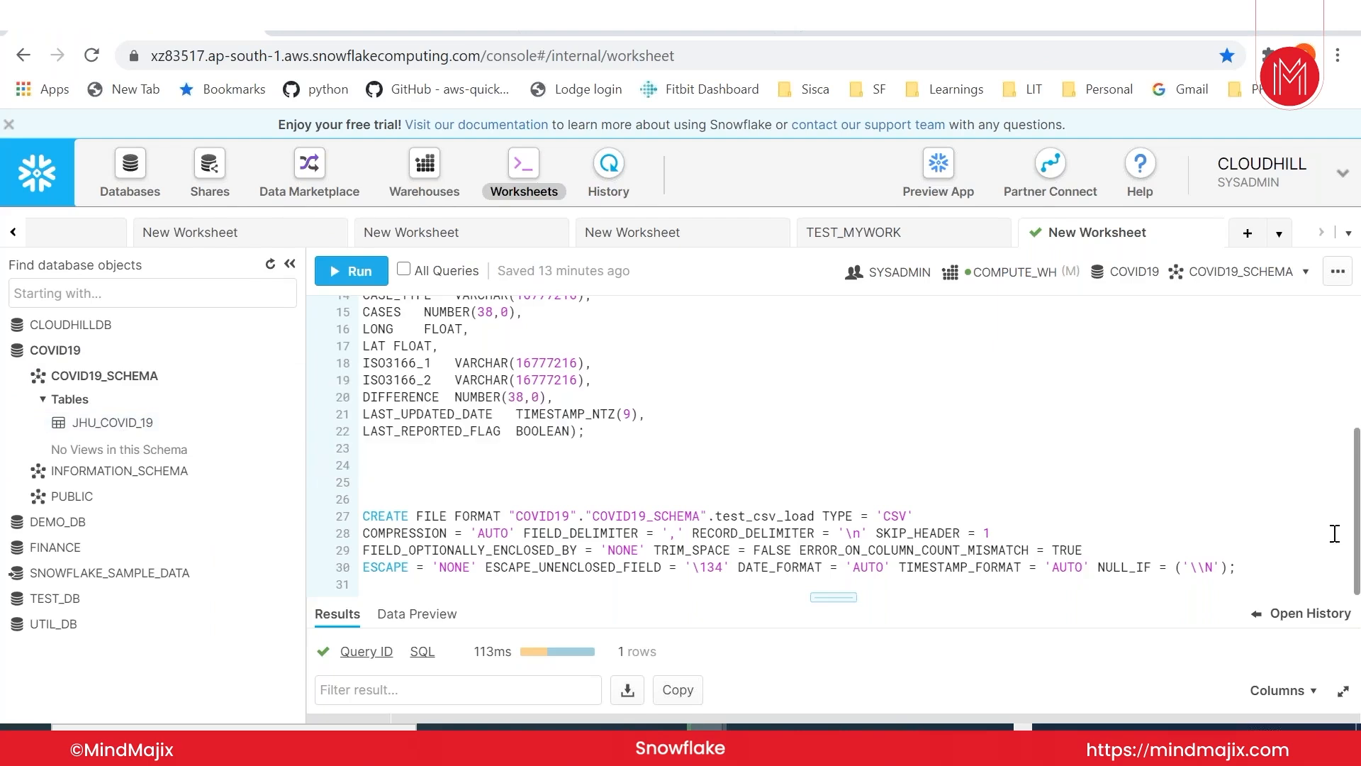
# Step: Below the CREATE FILE FORMAT statement, write select * from "COVID19"."COVID19_SCHEMA"."JHU_COVID_19", inserting the table name from the database objects
pyautogui.click(1265, 565)
pyautogui.press('Return')
pyautogui.press('Return')
pyautogui.press('Return')
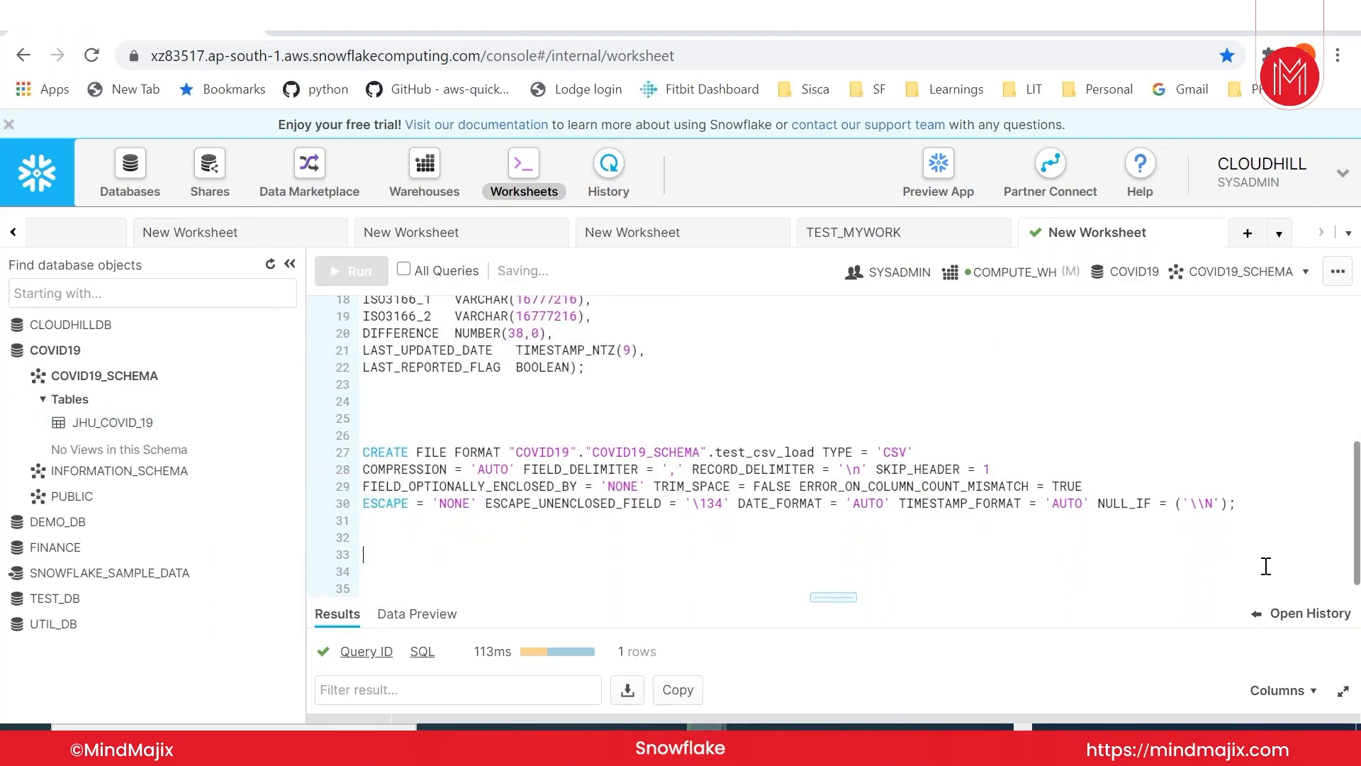
pyautogui.write('select ')
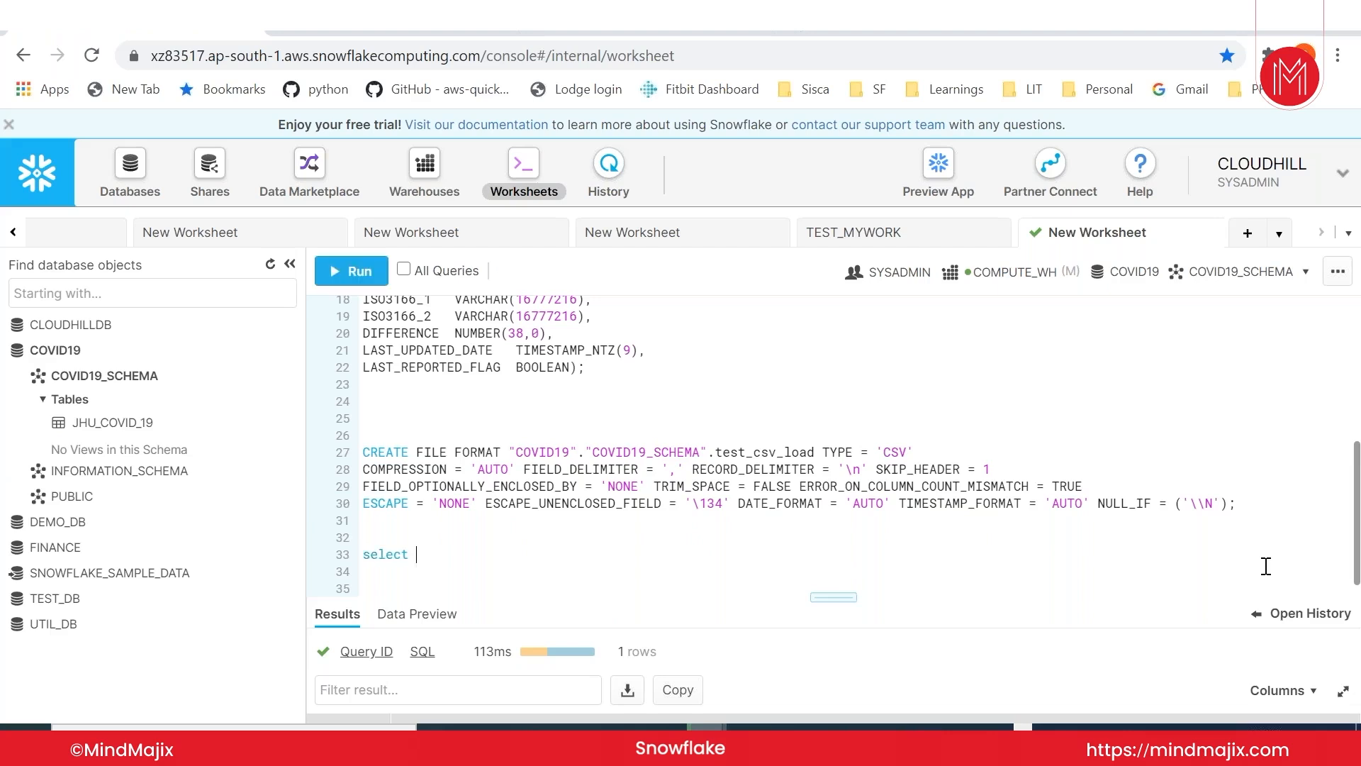
pyautogui.write('* from')
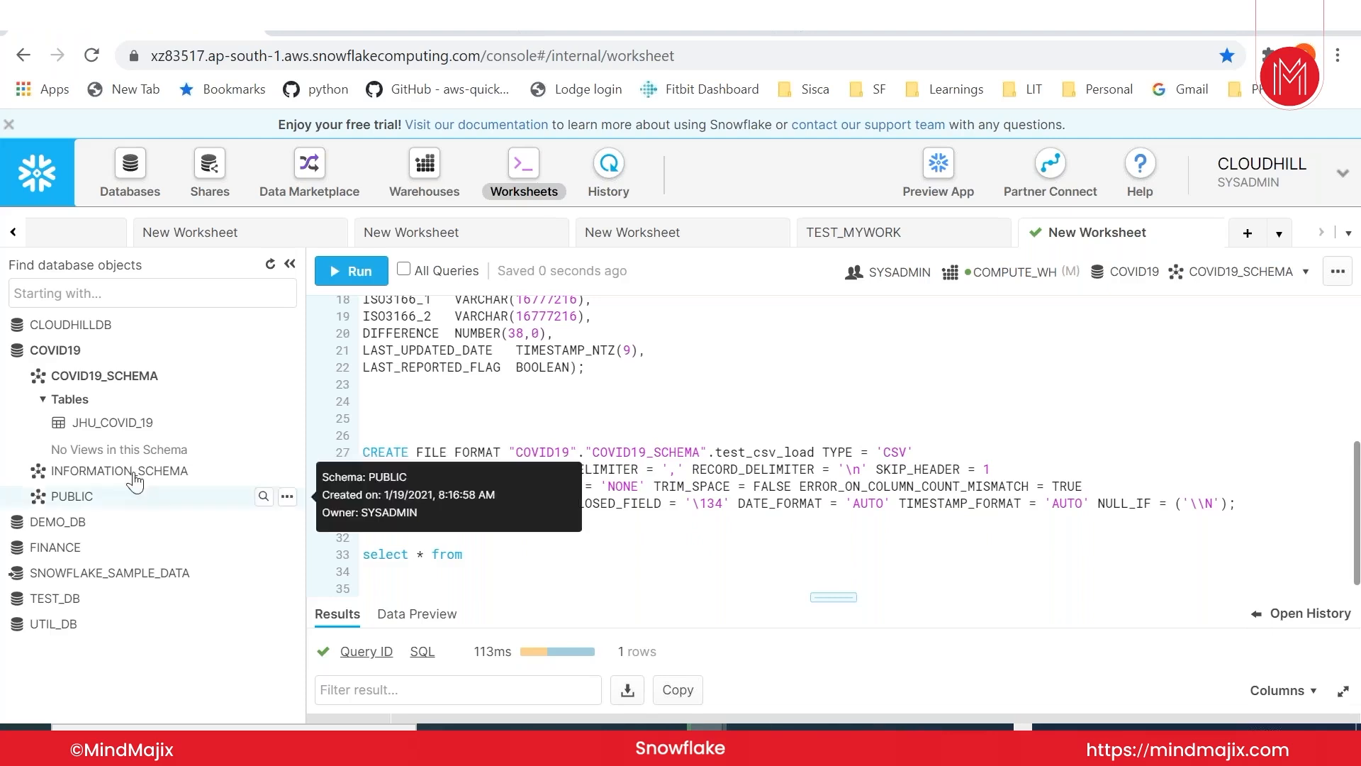
pyautogui.doubleClick(126, 426)
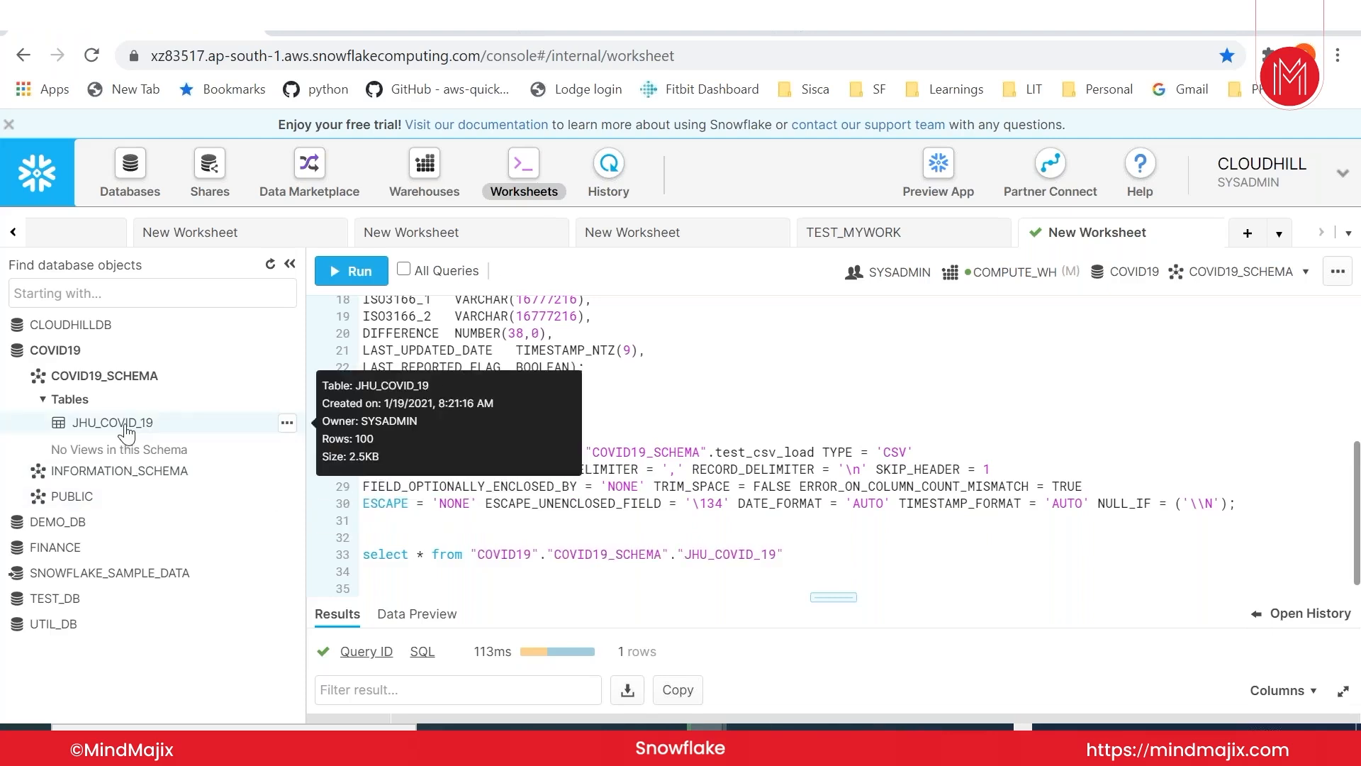
# Step: End the select statement on JHU_COVID_19 with a semicolon and run it
pyautogui.moveTo(784, 555); pyautogui.dragTo(470, 556)
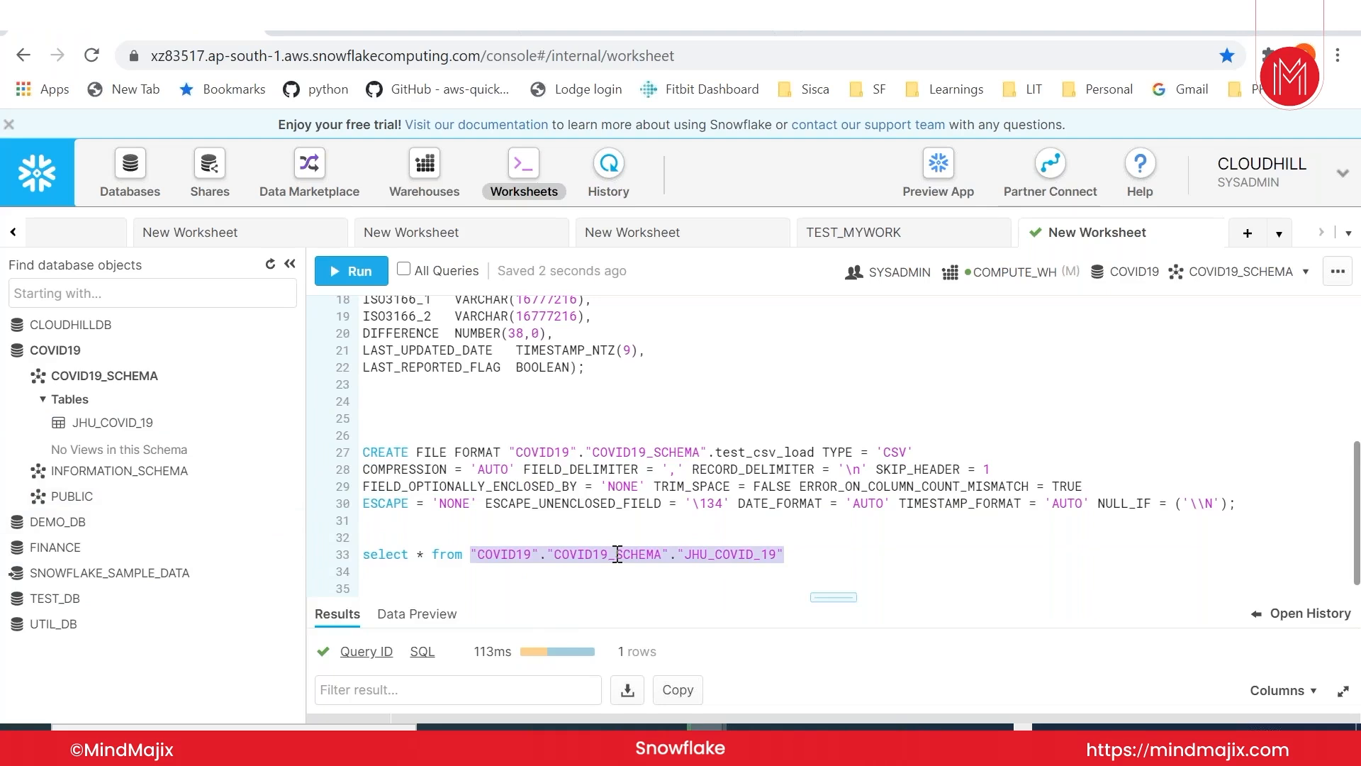
pyautogui.click(798, 557)
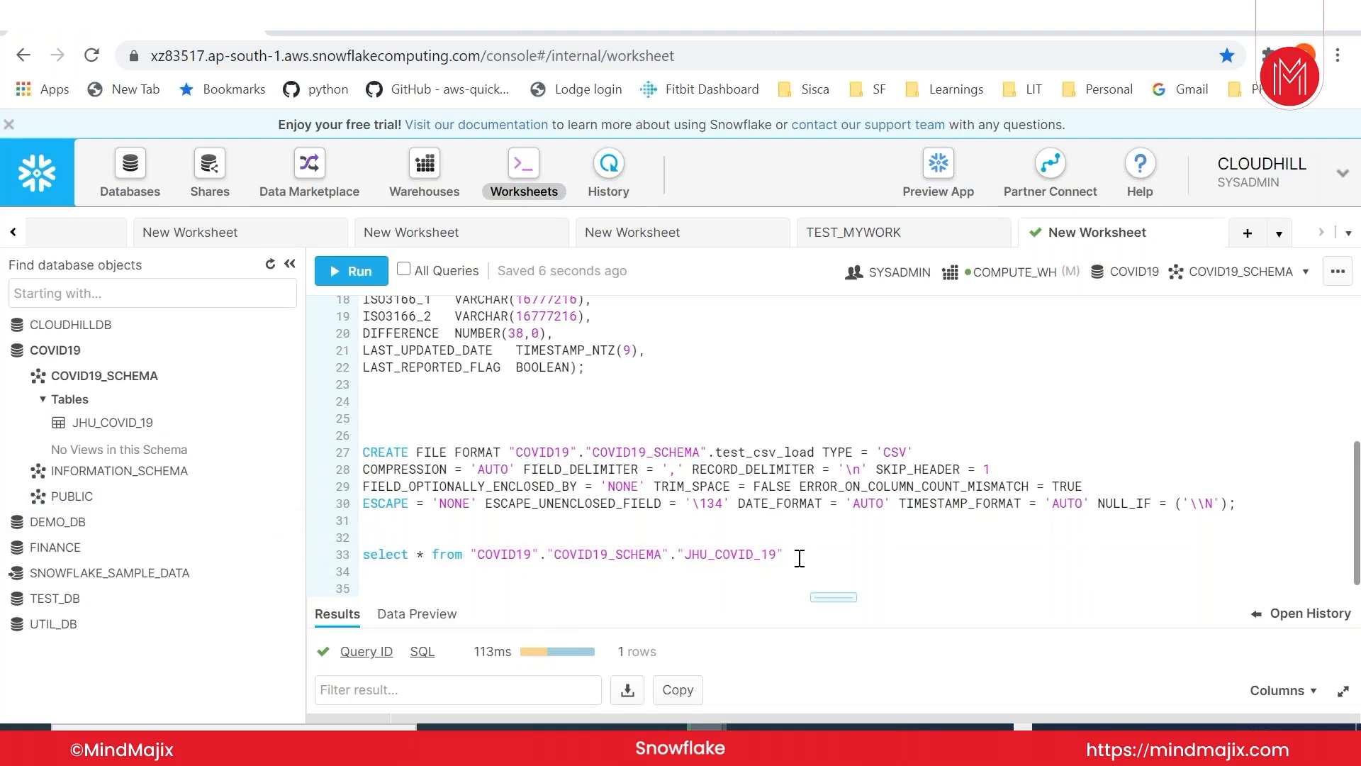
pyautogui.write(';')
pyautogui.hotkey('ctrl', 'Return')
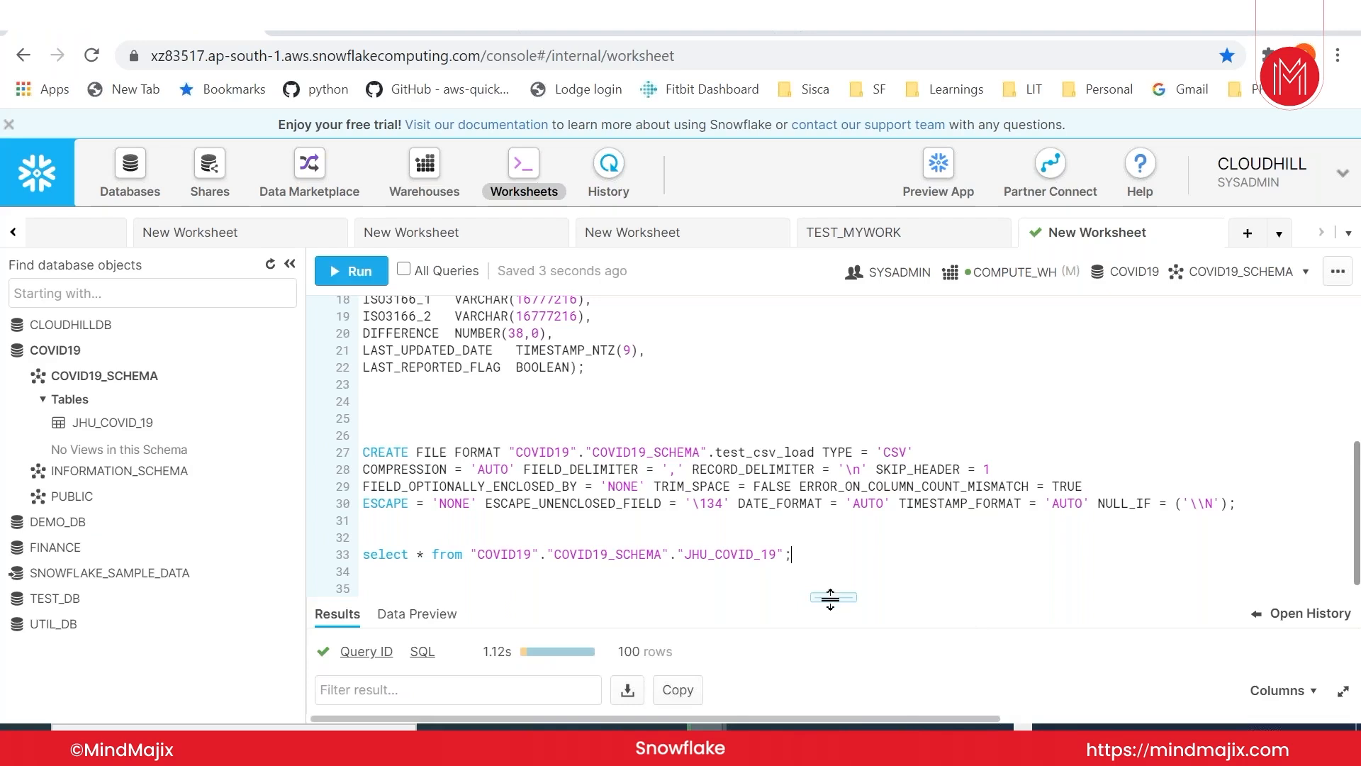
# Step: Examine the returned JHU_COVID_19 rows in an enlarged results area, and return to the end of the select statement
pyautogui.moveTo(831, 596); pyautogui.dragTo(863, 397)
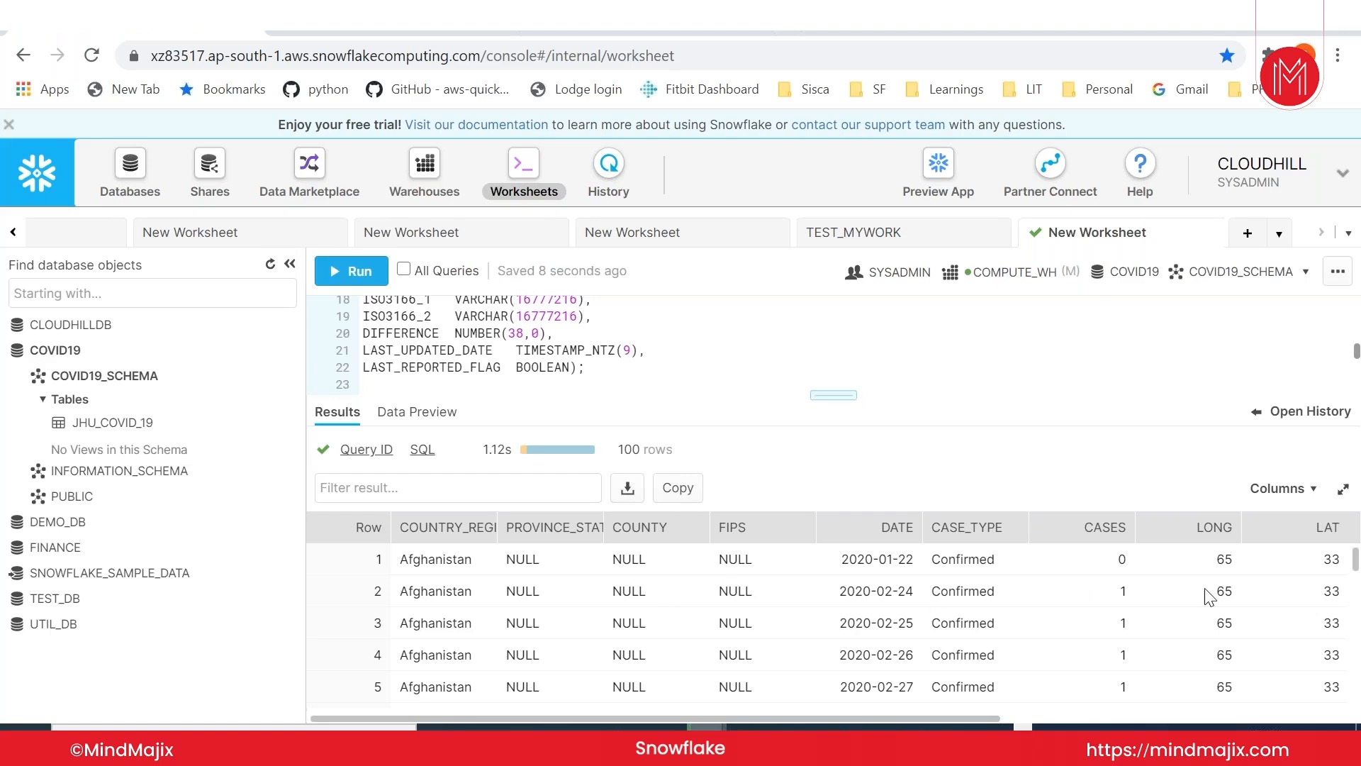
pyautogui.moveTo(692, 717); pyautogui.dragTo(644, 668)
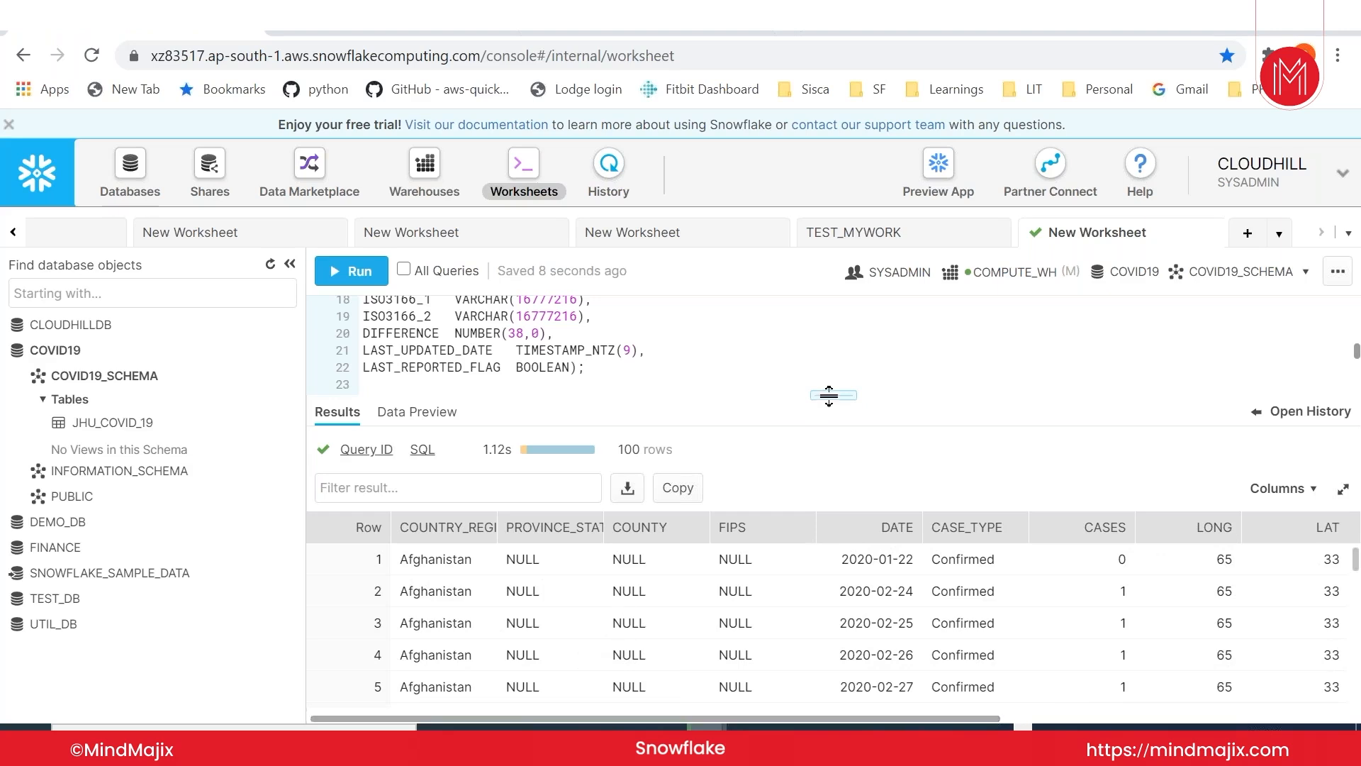
pyautogui.moveTo(829, 395); pyautogui.dragTo(789, 523)
pyautogui.scroll(-2, 801, 451)
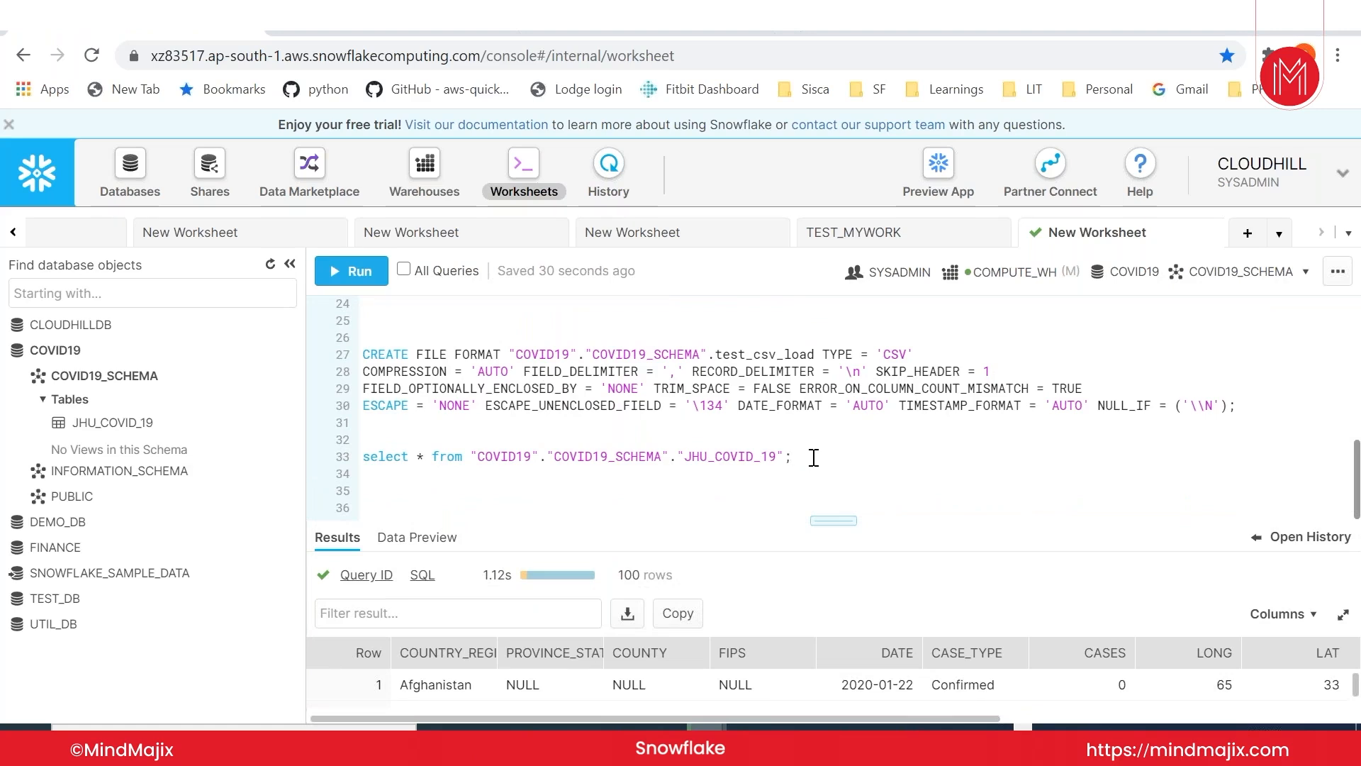
pyautogui.click(814, 457)
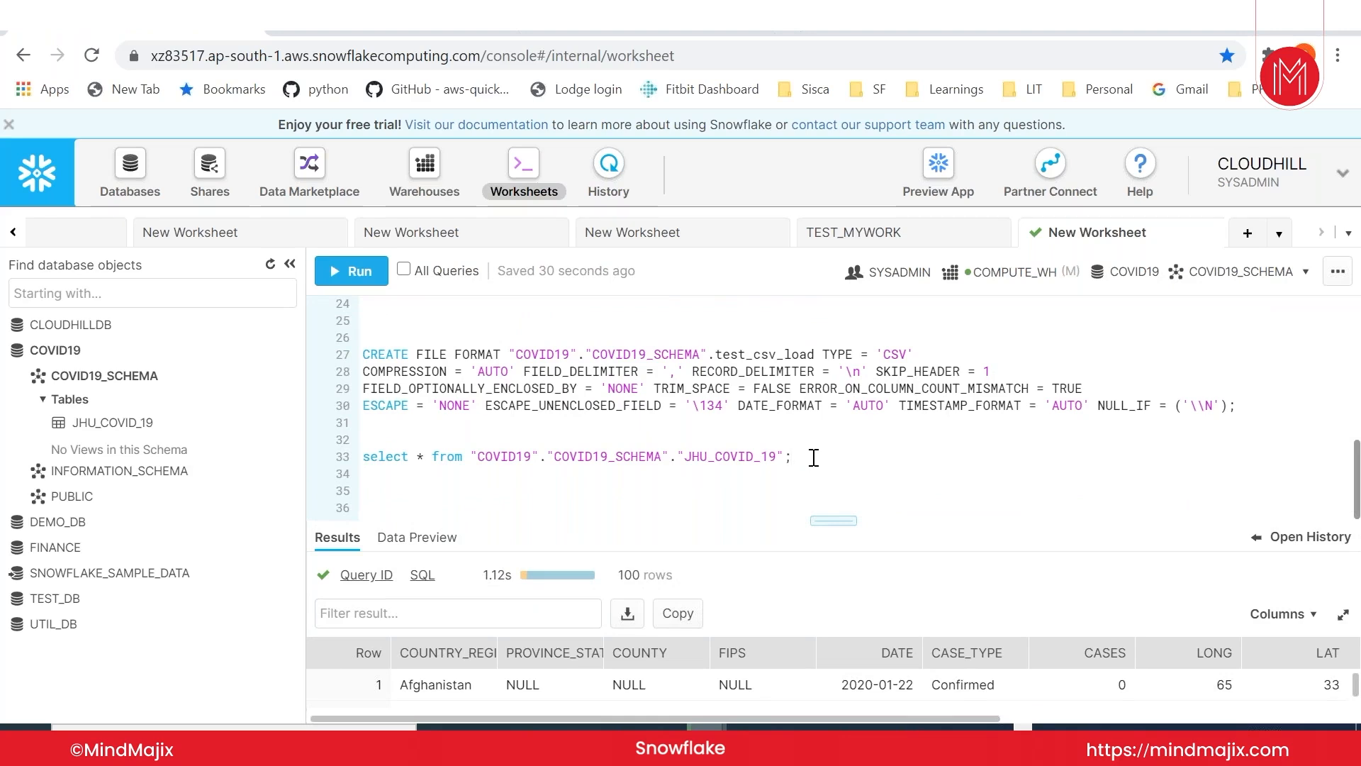